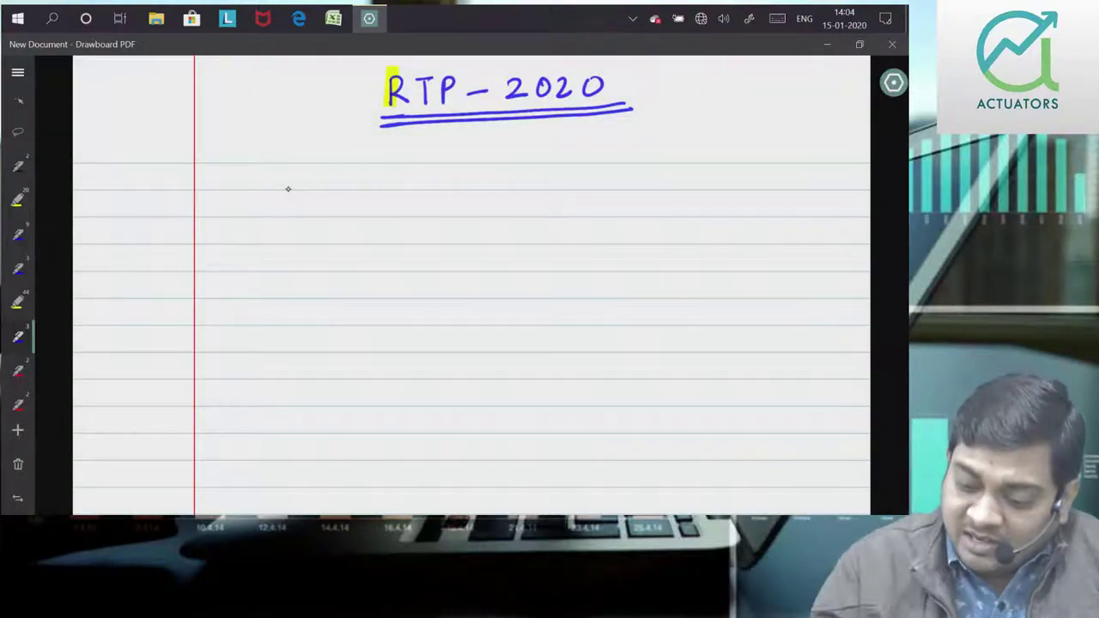
Erase the old 2020 from the handwritten page title
{"action": "scroll", "coordinate": [288, 189], "scroll_direction": "down", "scroll_amount": 2}
{"action": "scroll", "coordinate": [288, 189], "scroll_direction": "up", "scroll_amount": 2}
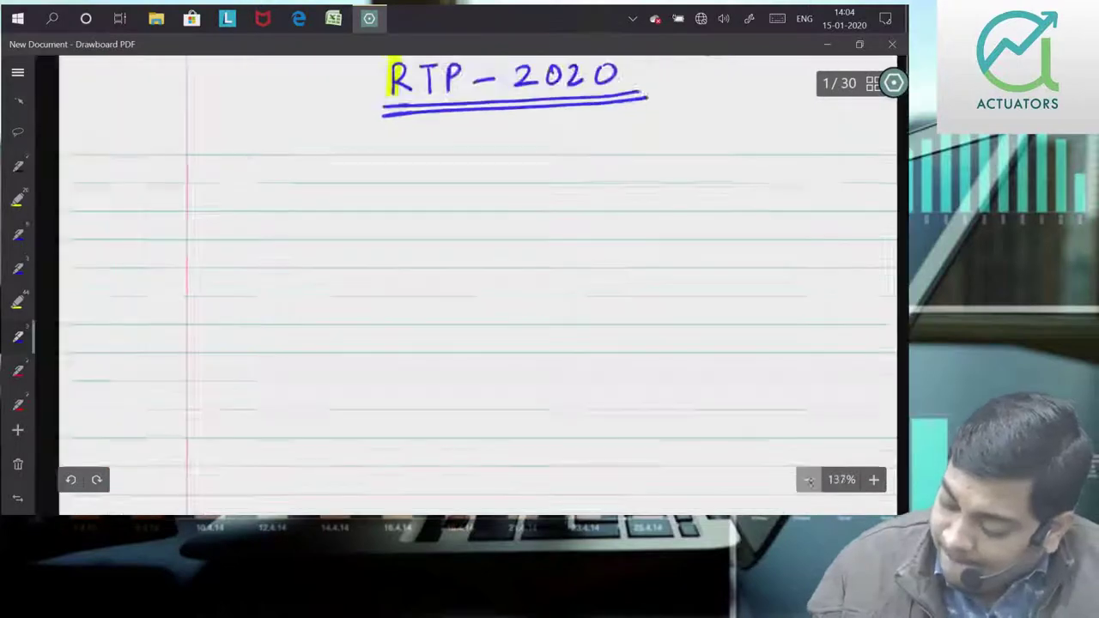
{"action": "scroll", "coordinate": [287, 189], "scroll_direction": "up", "scroll_amount": 1}
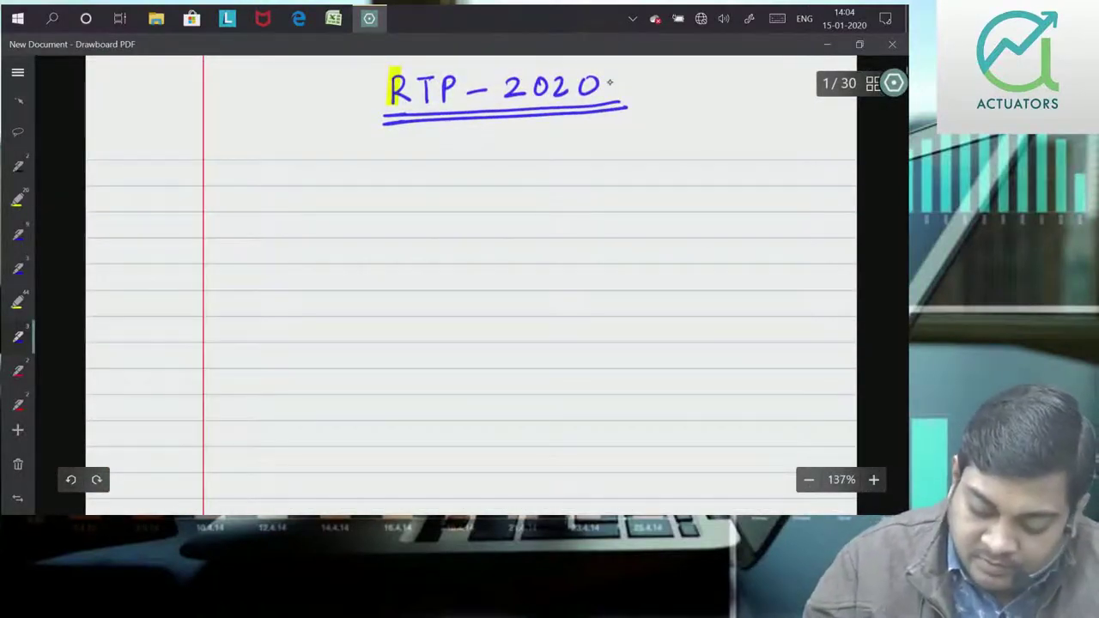
{"action": "mouse_move", "coordinate": [610, 82]}
{"action": "left_mouse_down"}
{"action": "mouse_move", "coordinate": [508, 82]}
{"action": "mouse_move", "coordinate": [587, 99]}
{"action": "left_mouse_up"}
Handwrite 2020 after MAY, undoing miswritten strokes, and start the ANSWER heading
{"action": "mouse_move", "coordinate": [596, 81]}
{"action": "left_mouse_down"}
{"action": "mouse_move", "coordinate": [612, 100]}
{"action": "mouse_move", "coordinate": [591, 98]}
{"action": "left_mouse_up"}
{"action": "left_click", "coordinate": [70, 479]}
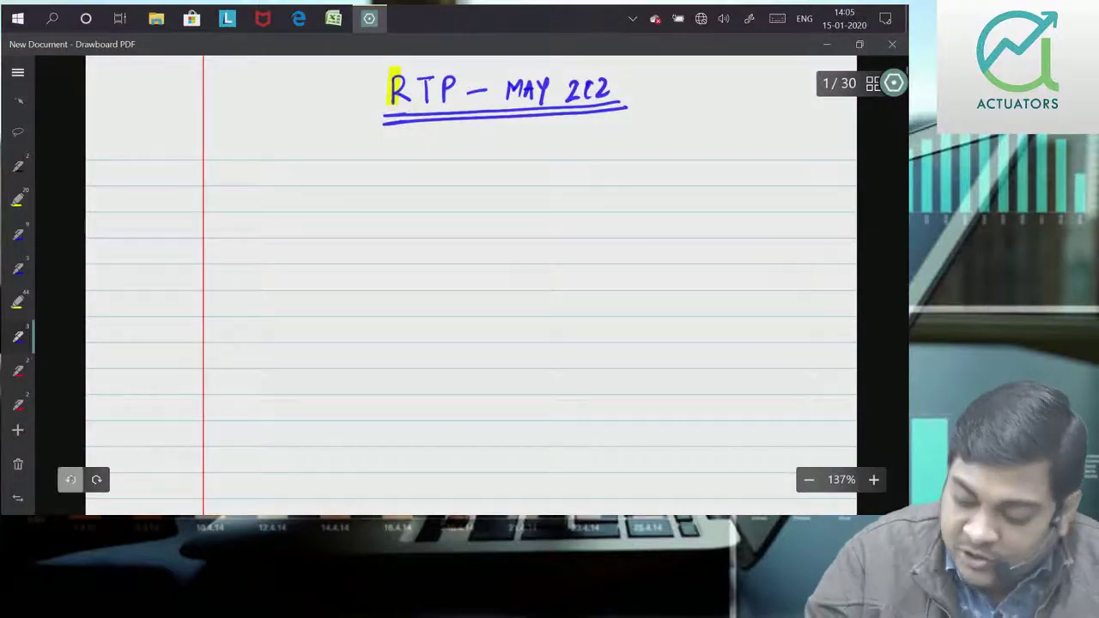
{"action": "left_click", "coordinate": [71, 479]}
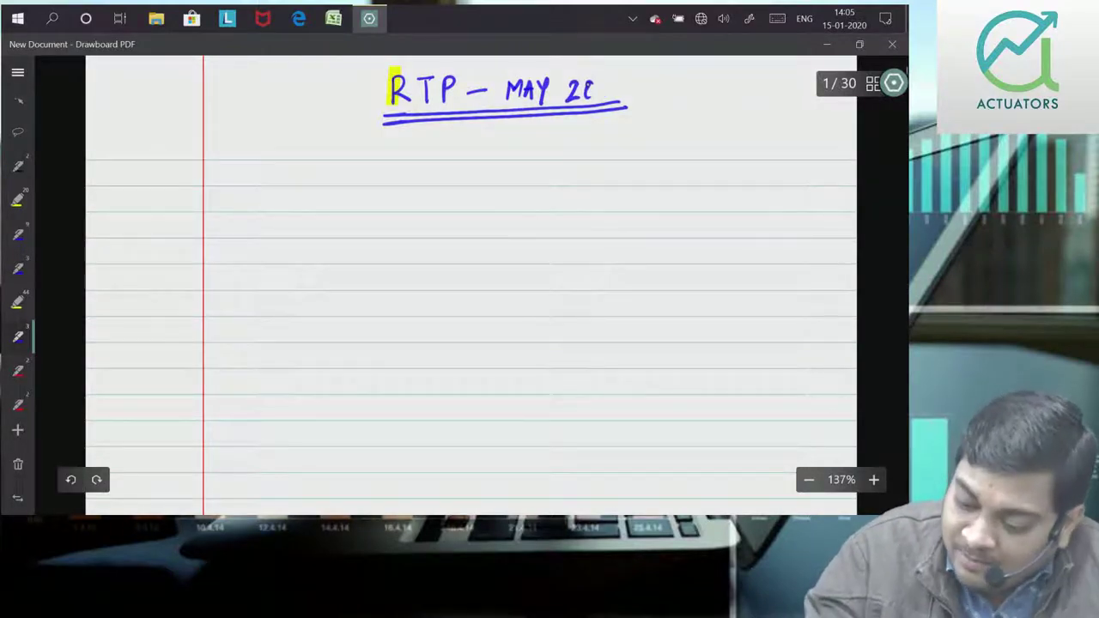
{"action": "mouse_move", "coordinate": [597, 82]}
{"action": "left_mouse_down"}
{"action": "mouse_move", "coordinate": [611, 99]}
{"action": "mouse_move", "coordinate": [619, 77]}
{"action": "left_mouse_up"}
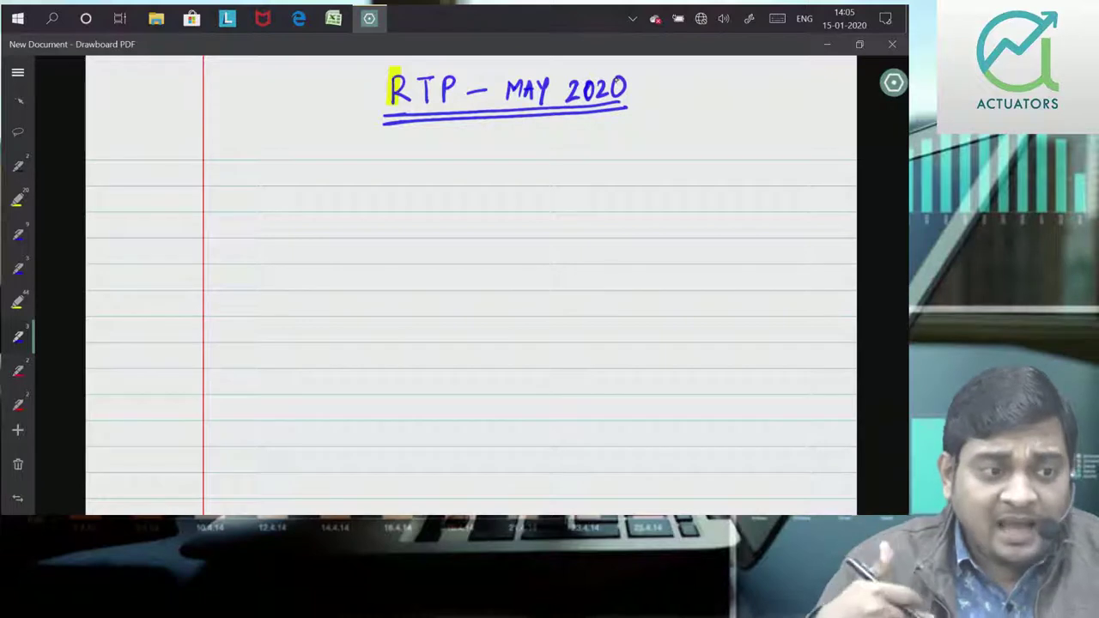
{"action": "mouse_move", "coordinate": [204, 150]}
{"action": "left_mouse_down"}
{"action": "mouse_move", "coordinate": [201, 175]}
{"action": "mouse_move", "coordinate": [226, 156]}
{"action": "left_mouse_up"}
Handwrite 'ANSWER TO QUESTION No. 1' under the title and underline it twice
{"action": "mouse_move", "coordinate": [241, 160]}
{"action": "left_mouse_down"}
{"action": "mouse_move", "coordinate": [243, 170]}
{"action": "mouse_move", "coordinate": [275, 157]}
{"action": "mouse_move", "coordinate": [293, 172]}
{"action": "left_mouse_up"}
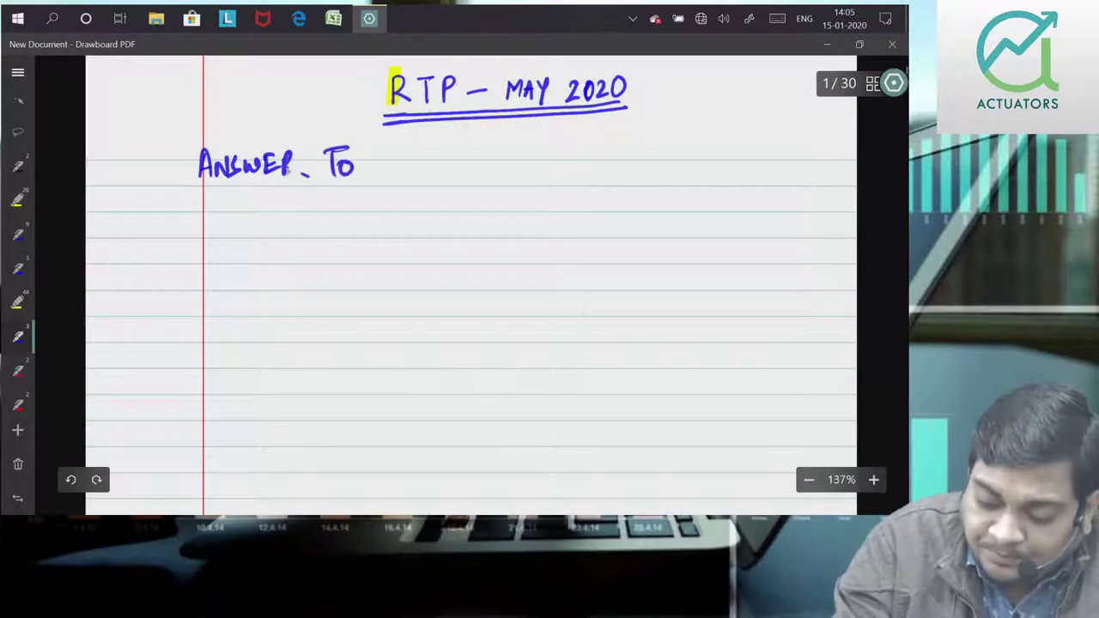
{"action": "left_click_drag", "start_coordinate": [393, 169], "coordinate": [408, 170]}
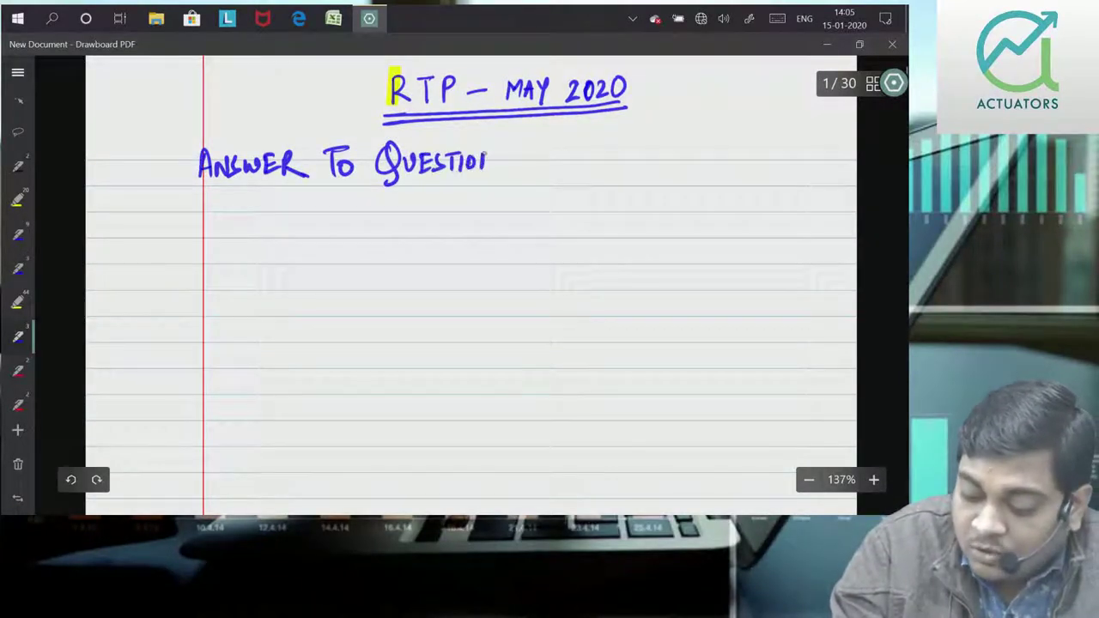
{"action": "mouse_move", "coordinate": [523, 162]}
{"action": "left_mouse_down"}
{"action": "mouse_move", "coordinate": [542, 142]}
{"action": "mouse_move", "coordinate": [591, 135]}
{"action": "mouse_move", "coordinate": [606, 158]}
{"action": "left_mouse_up"}
{"action": "left_click_drag", "start_coordinate": [194, 191], "coordinate": [639, 172]}
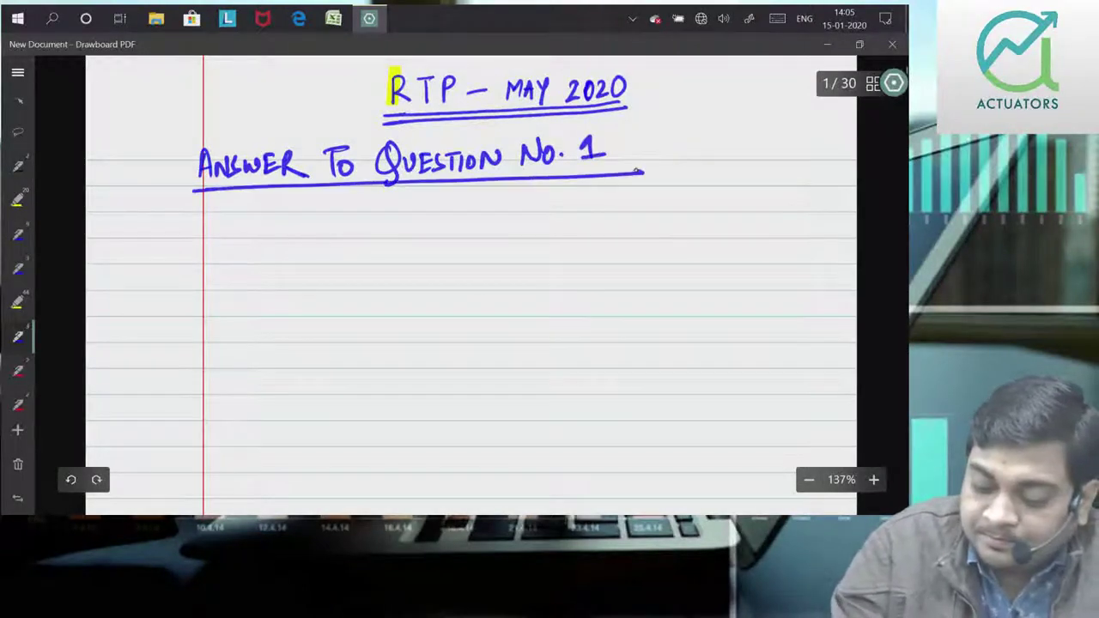
{"action": "left_click_drag", "start_coordinate": [186, 198], "coordinate": [642, 173]}
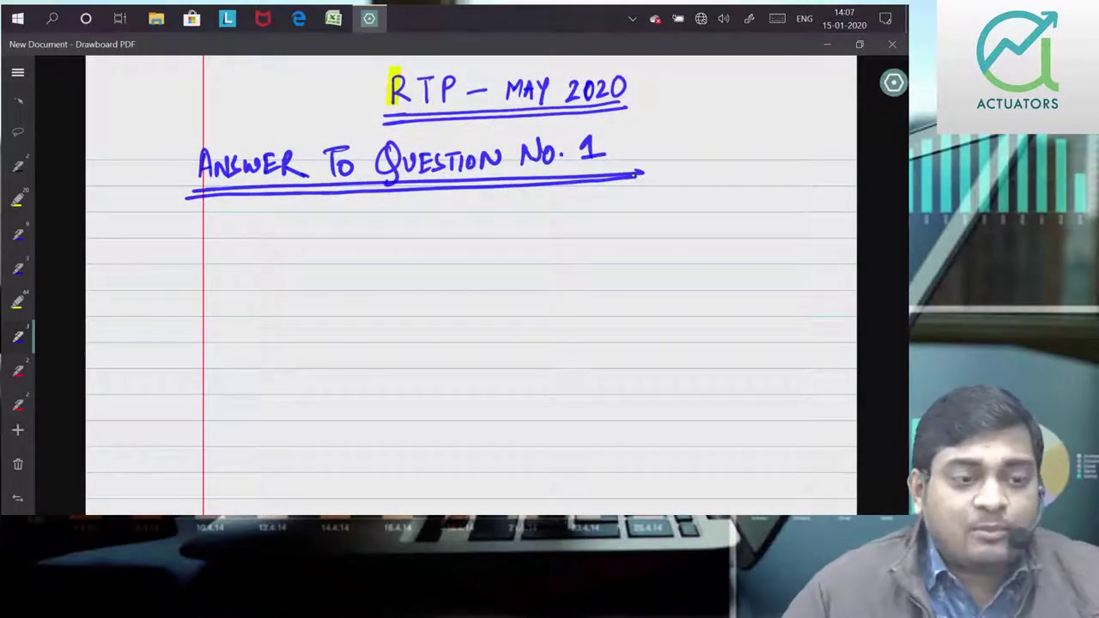
{"action": "left_click_drag", "start_coordinate": [171, 242], "coordinate": [193, 243]}
Double-underline the N1 label and start 'Lead time =', undoing the mistaken Po/GR strokes
{"action": "left_click_drag", "start_coordinate": [171, 257], "coordinate": [194, 251]}
{"action": "mouse_move", "coordinate": [237, 218]}
{"action": "left_mouse_down"}
{"action": "mouse_move", "coordinate": [228, 247]}
{"action": "mouse_move", "coordinate": [253, 240]}
{"action": "left_mouse_up"}
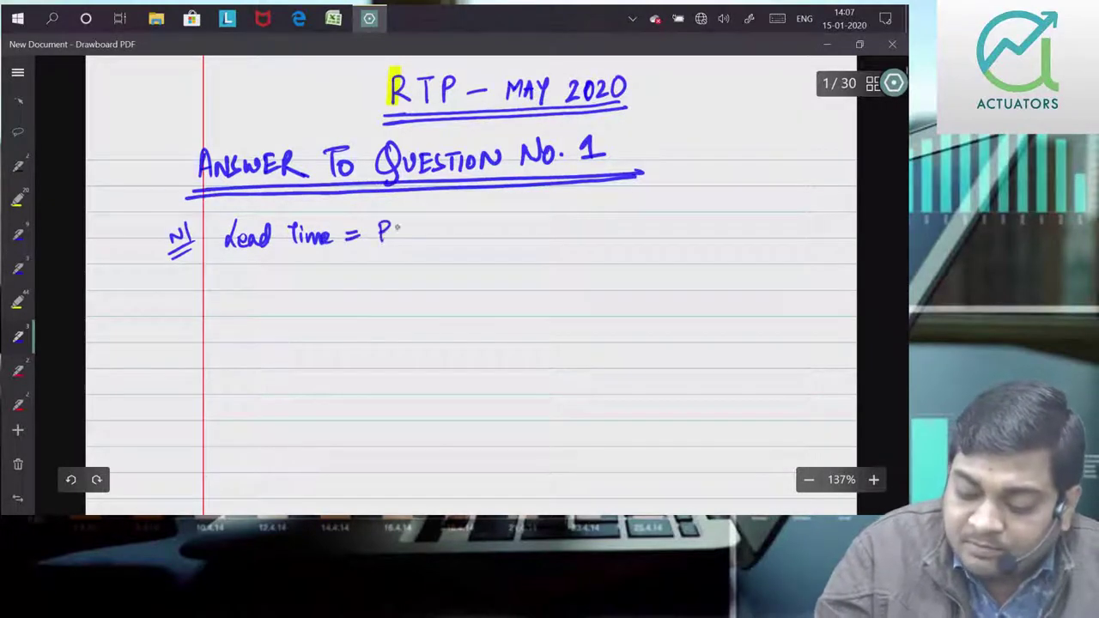
{"action": "left_click_drag", "start_coordinate": [455, 222], "coordinate": [489, 230]}
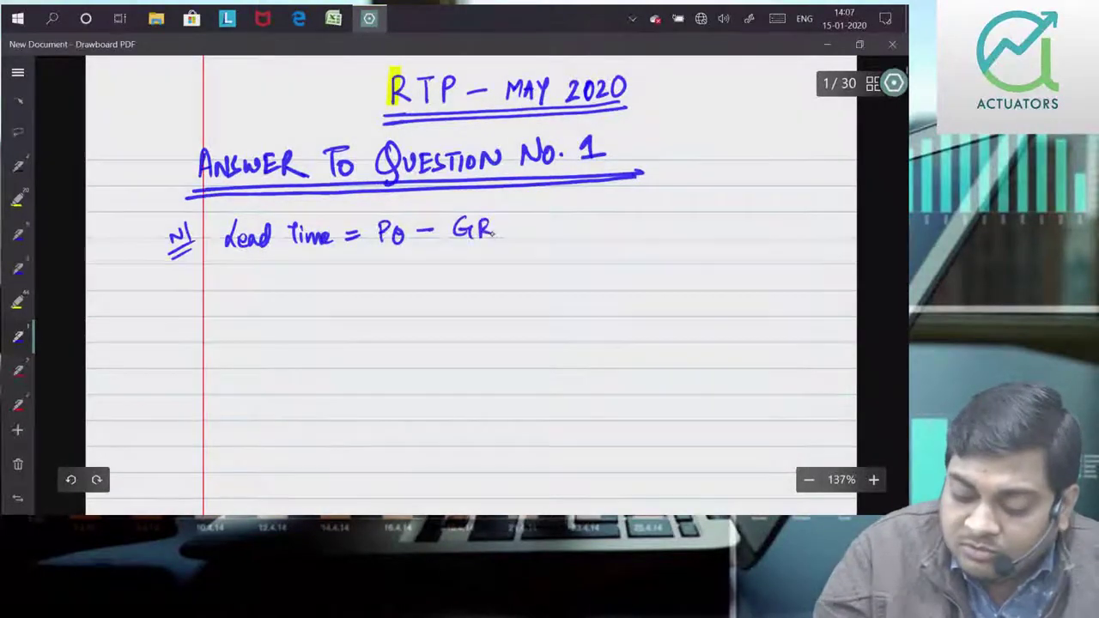
{"action": "left_click", "coordinate": [70, 479]}
{"action": "left_click", "coordinate": [71, 479]}
{"action": "left_click", "coordinate": [70, 479]}
{"action": "left_click", "coordinate": [70, 480]}
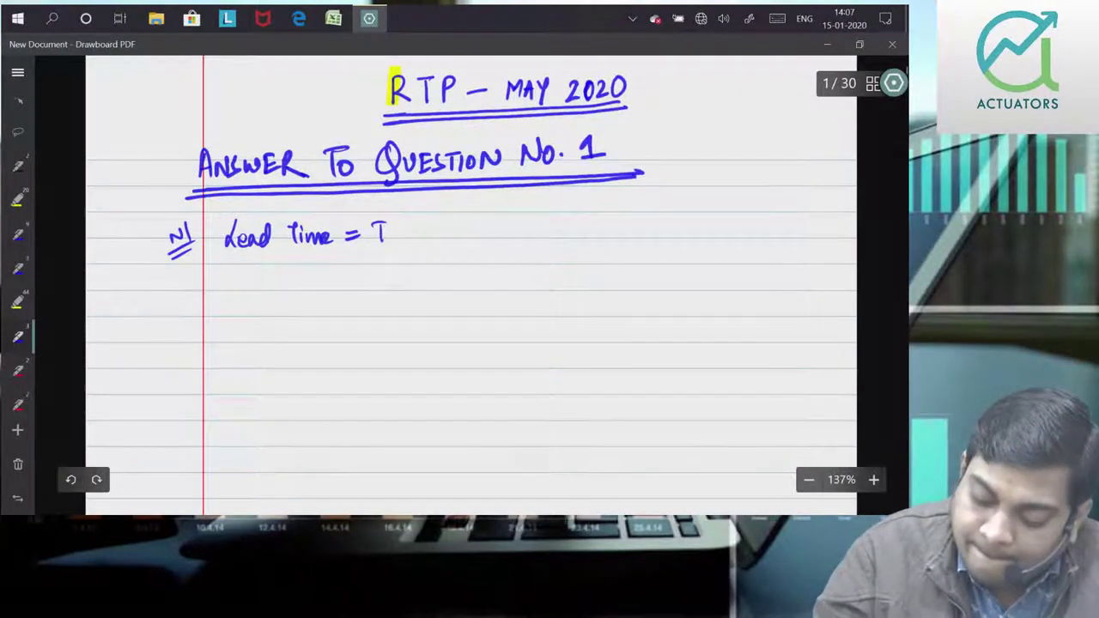
Write 'Time gap between Purchase Order & GRN', fixing the g, and underline the line
{"action": "left_click_drag", "start_coordinate": [409, 236], "coordinate": [468, 241]}
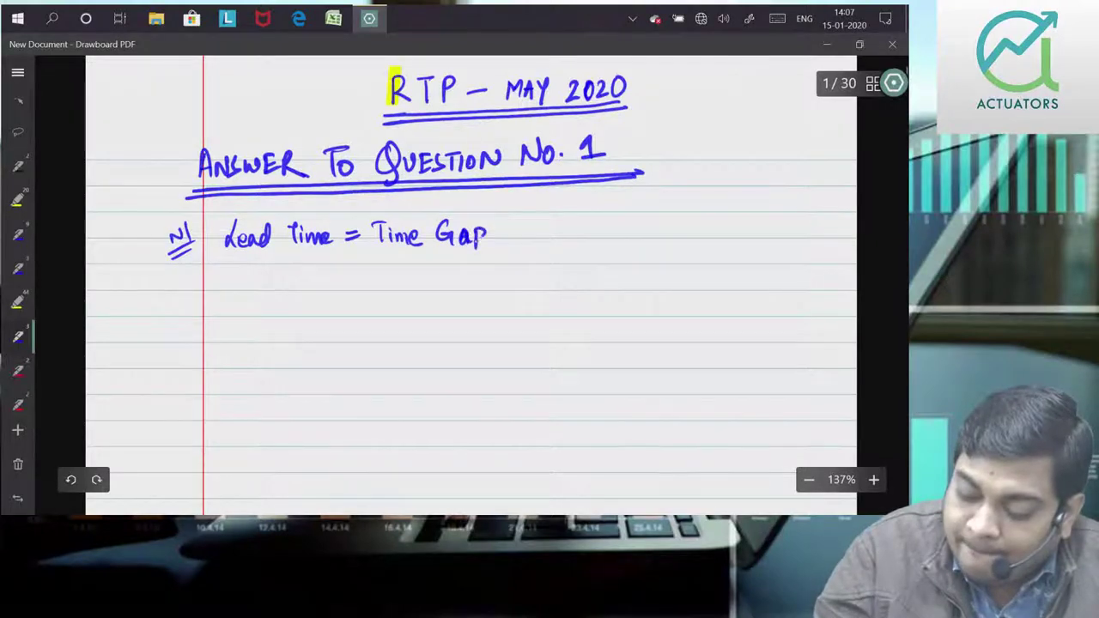
{"action": "left_click", "coordinate": [70, 479]}
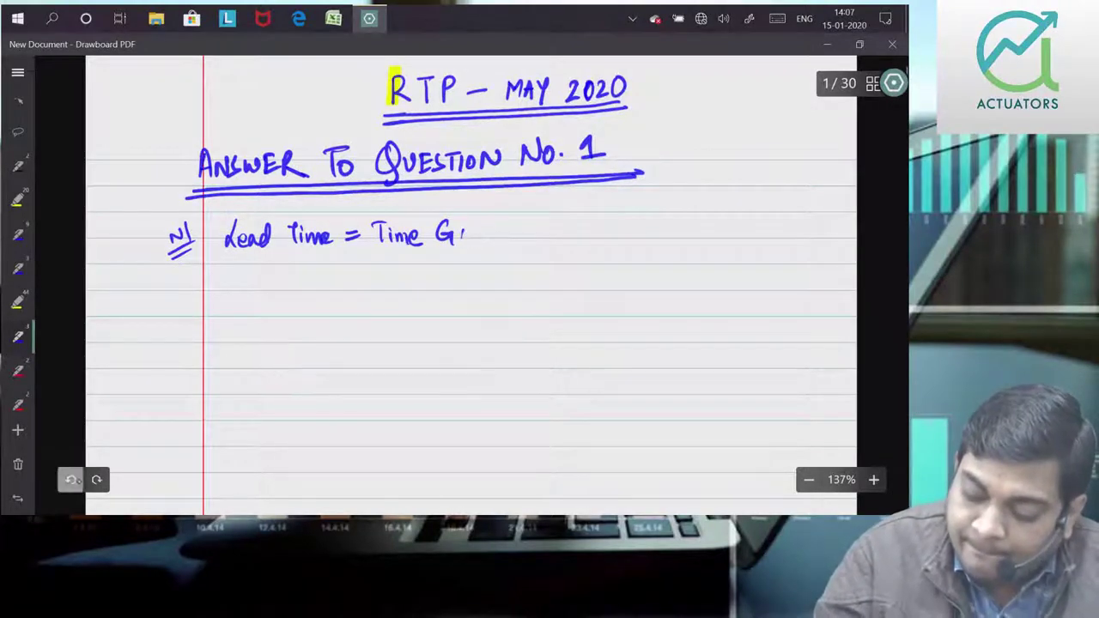
{"action": "left_click", "coordinate": [70, 479]}
{"action": "left_click", "coordinate": [70, 480]}
{"action": "mouse_move", "coordinate": [444, 230]}
{"action": "left_mouse_down"}
{"action": "mouse_move", "coordinate": [438, 258]}
{"action": "mouse_move", "coordinate": [464, 256]}
{"action": "left_mouse_up"}
{"action": "mouse_move", "coordinate": [468, 232]}
{"action": "left_mouse_down"}
{"action": "mouse_move", "coordinate": [474, 244]}
{"action": "mouse_move", "coordinate": [574, 241]}
{"action": "left_mouse_up"}
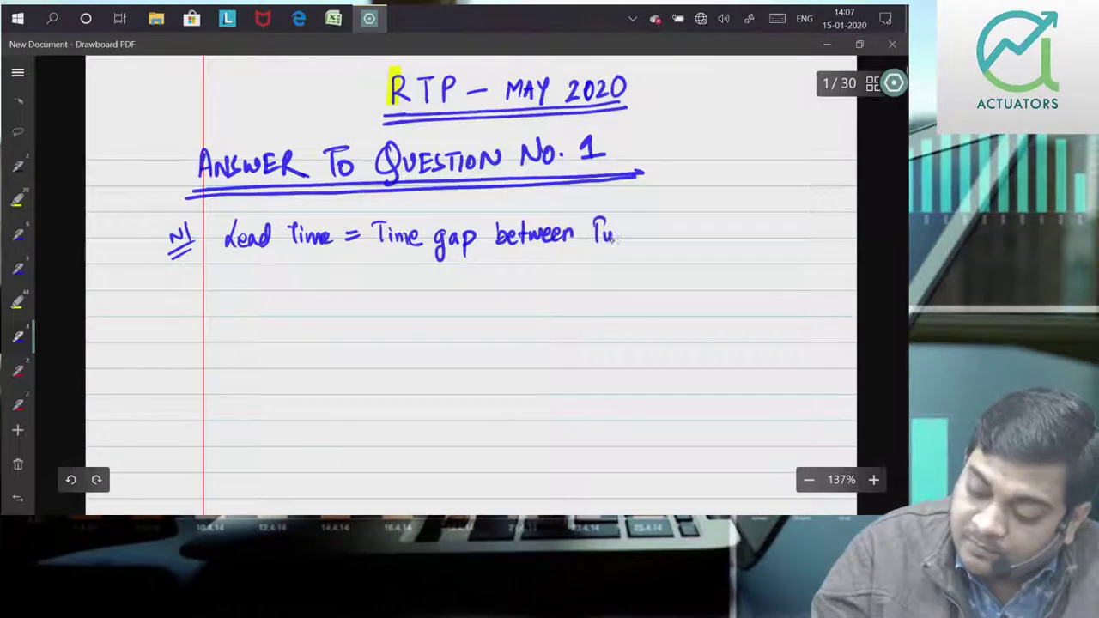
{"action": "mouse_move", "coordinate": [638, 227]}
{"action": "left_mouse_down"}
{"action": "mouse_move", "coordinate": [651, 244]}
{"action": "mouse_move", "coordinate": [732, 242]}
{"action": "mouse_move", "coordinate": [756, 223]}
{"action": "mouse_move", "coordinate": [768, 242]}
{"action": "mouse_move", "coordinate": [822, 240]}
{"action": "mouse_move", "coordinate": [839, 220]}
{"action": "left_mouse_up"}
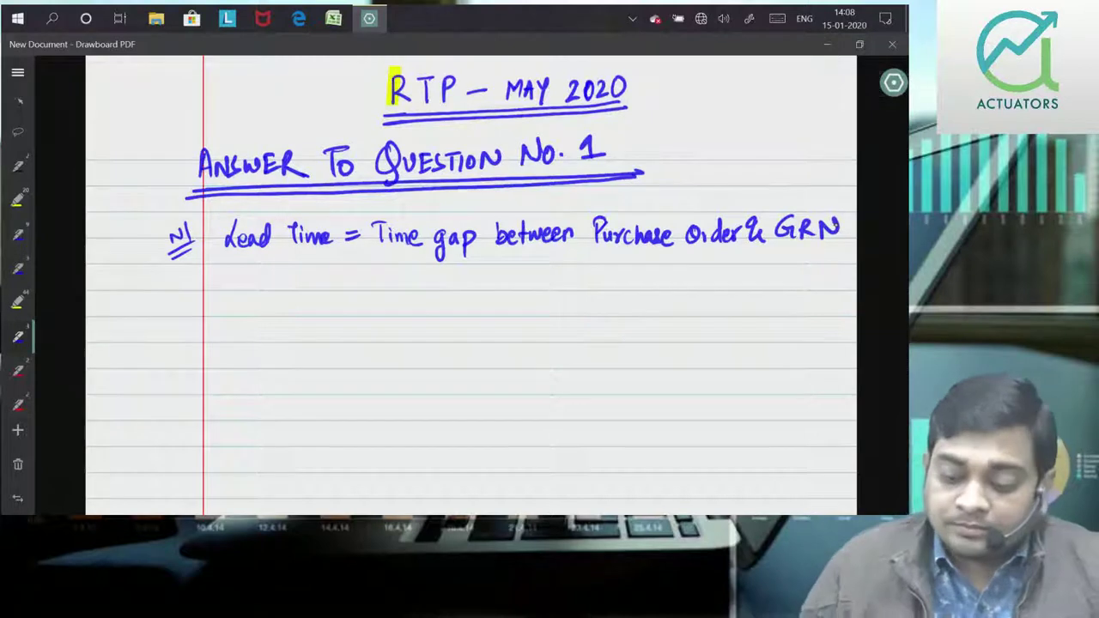
{"action": "left_click_drag", "start_coordinate": [219, 256], "coordinate": [844, 246]}
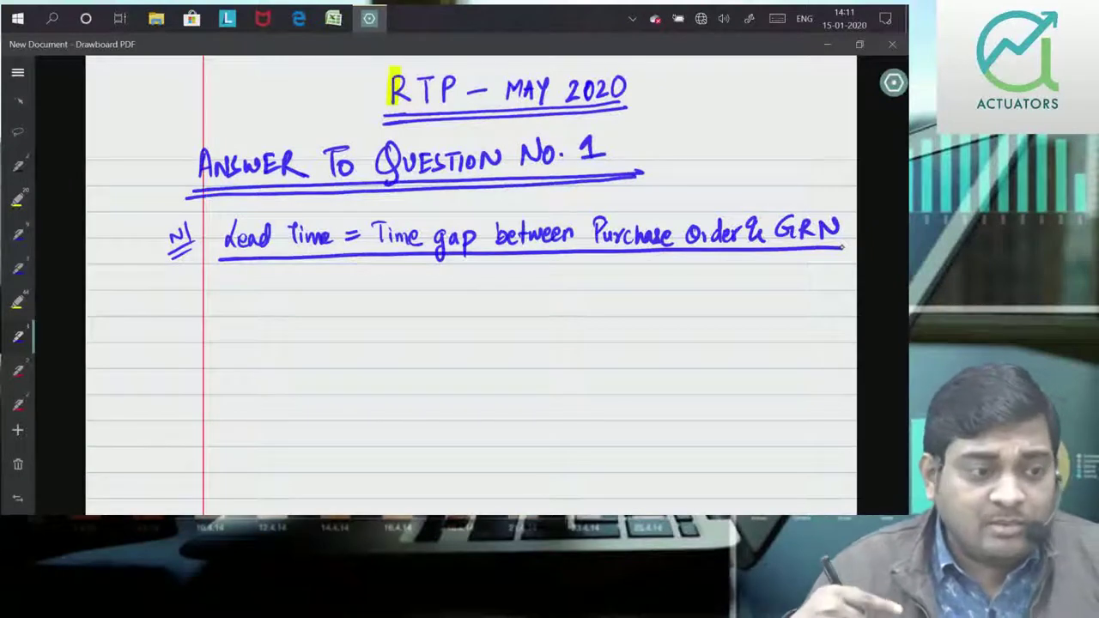
Start the 'Maxm Lead time = 15/12/19 –' line below the definition
{"action": "left_click_drag", "start_coordinate": [284, 289], "coordinate": [424, 297]}
Finish the maximum lead time line from 15/12 to the 01/2020 receipt date as 21 days
{"action": "mouse_move", "coordinate": [434, 279]}
{"action": "left_mouse_down"}
{"action": "mouse_move", "coordinate": [434, 295]}
{"action": "mouse_move", "coordinate": [470, 297]}
{"action": "left_mouse_up"}
{"action": "left_click_drag", "start_coordinate": [478, 287], "coordinate": [491, 286]}
{"action": "left_click_drag", "start_coordinate": [478, 294], "coordinate": [541, 298]}
{"action": "left_click_drag", "start_coordinate": [546, 285], "coordinate": [561, 305]}
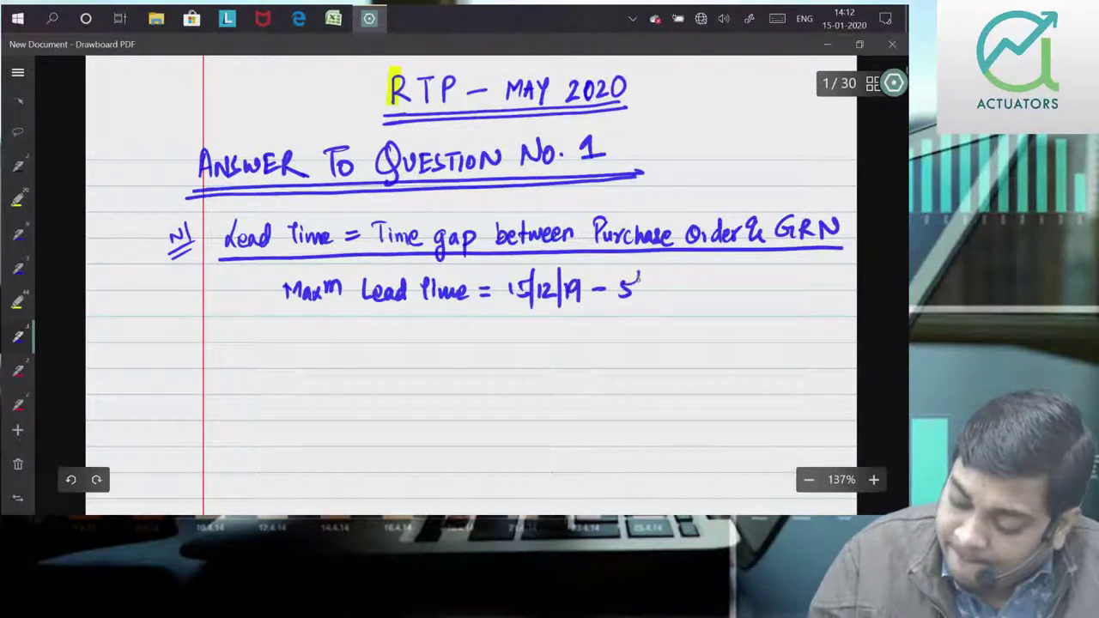
{"action": "left_click_drag", "start_coordinate": [655, 281], "coordinate": [655, 299]}
{"action": "mouse_move", "coordinate": [663, 273]}
{"action": "left_mouse_down"}
{"action": "mouse_move", "coordinate": [662, 305]}
{"action": "mouse_move", "coordinate": [698, 299]}
{"action": "left_mouse_up"}
{"action": "left_click_drag", "start_coordinate": [707, 284], "coordinate": [706, 285]}
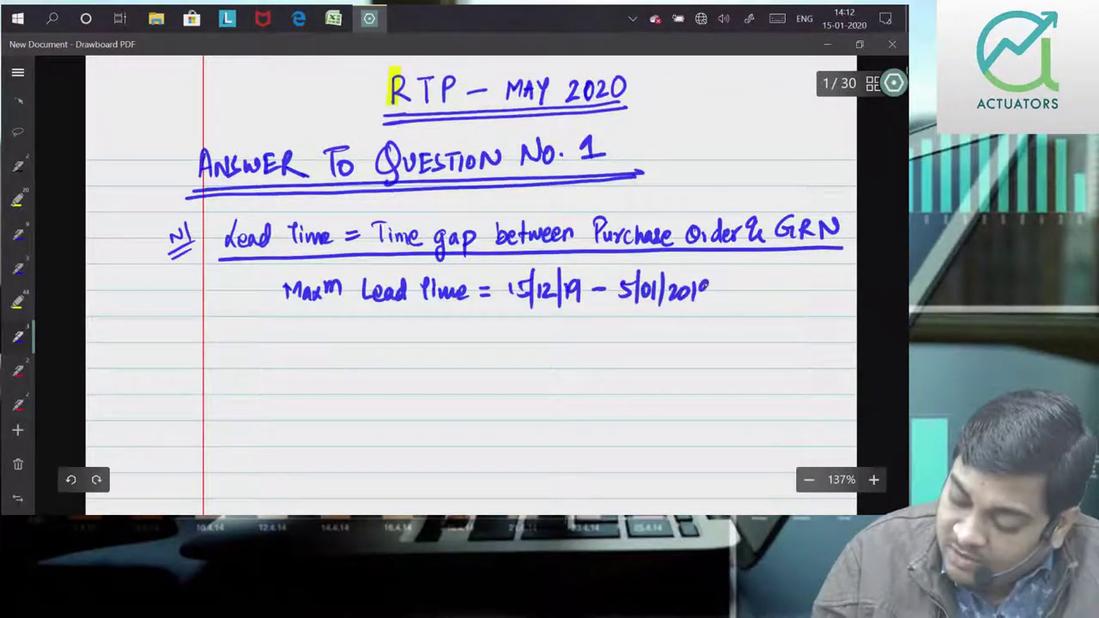
{"action": "left_click", "coordinate": [71, 479]}
{"action": "left_click", "coordinate": [70, 479]}
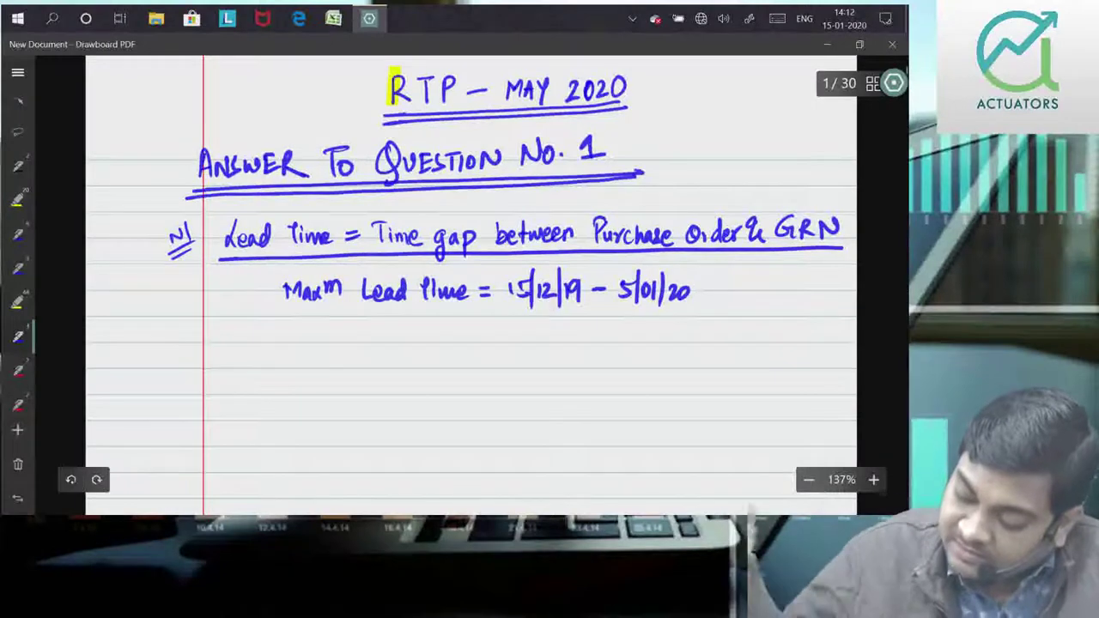
{"action": "left_click_drag", "start_coordinate": [713, 286], "coordinate": [710, 287]}
{"action": "left_click_drag", "start_coordinate": [726, 288], "coordinate": [736, 287]}
{"action": "left_click_drag", "start_coordinate": [726, 292], "coordinate": [756, 296]}
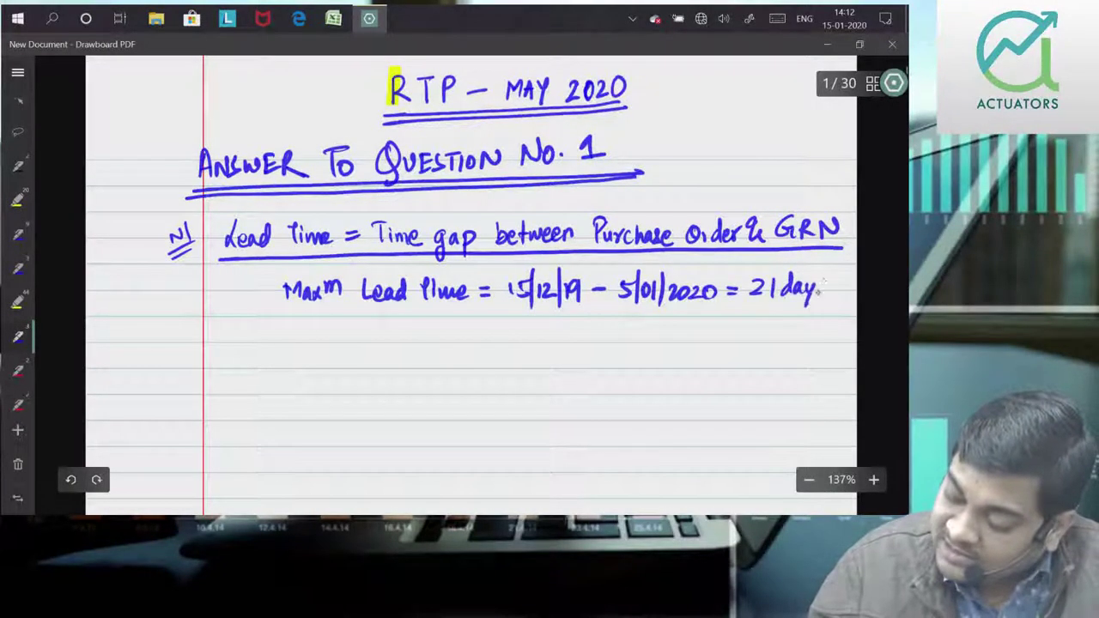
Write the minimum lead time line from 30/12 as 13 days, then begin underlined item N2
{"action": "left_click_drag", "start_coordinate": [284, 341], "coordinate": [380, 337]}
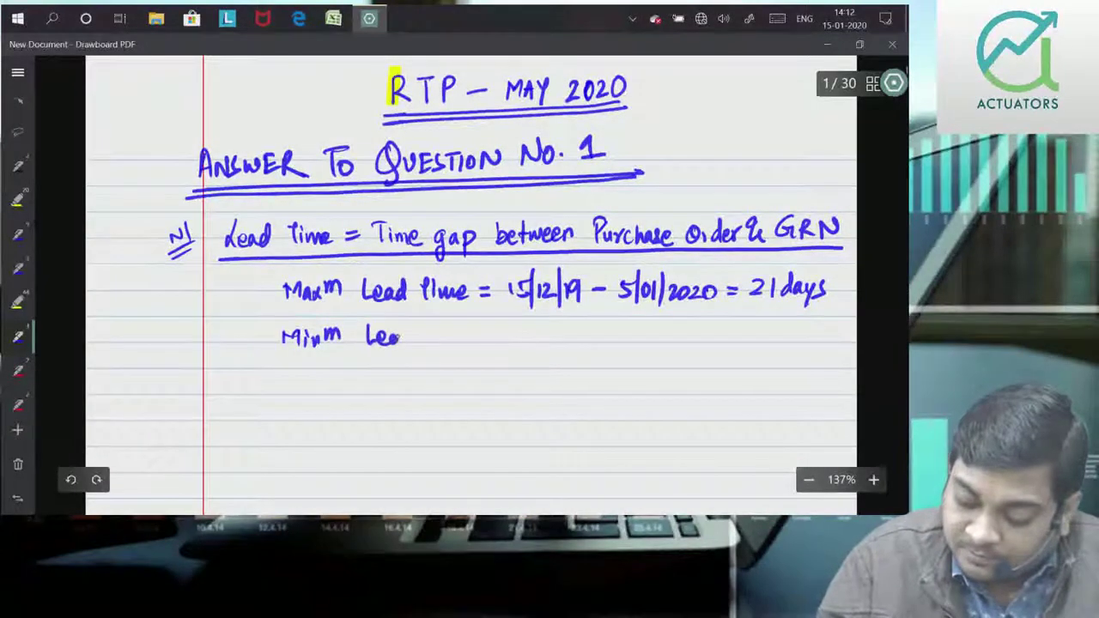
{"action": "left_click_drag", "start_coordinate": [449, 339], "coordinate": [538, 347]}
{"action": "mouse_move", "coordinate": [542, 331]}
{"action": "left_mouse_down"}
{"action": "mouse_move", "coordinate": [542, 345]}
{"action": "mouse_move", "coordinate": [560, 346]}
{"action": "left_mouse_up"}
{"action": "left_click_drag", "start_coordinate": [565, 321], "coordinate": [563, 346]}
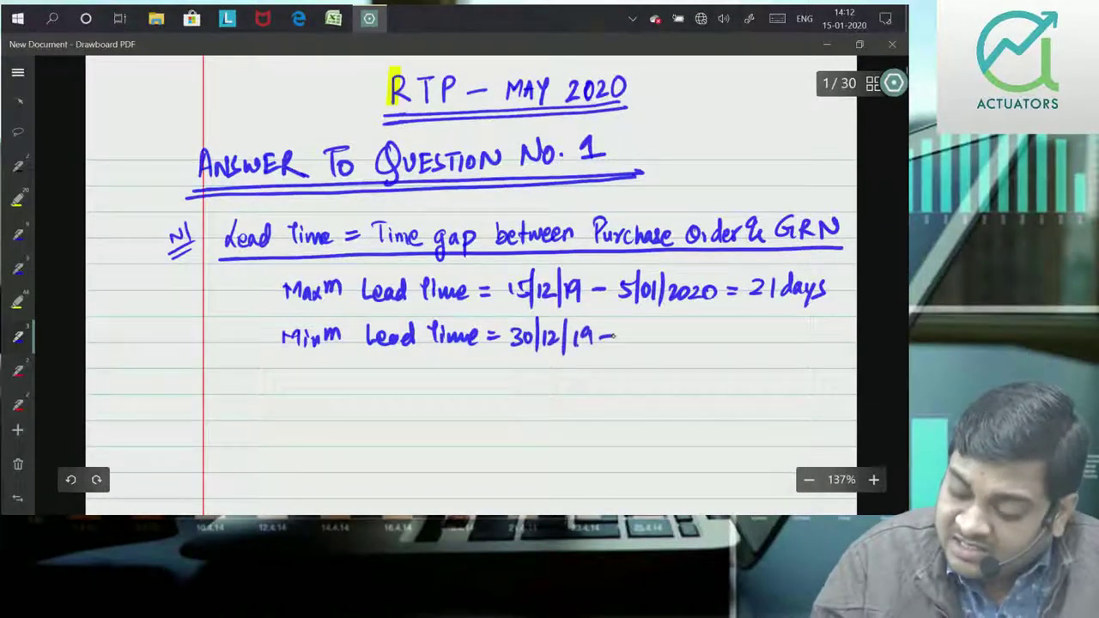
{"action": "left_click_drag", "start_coordinate": [648, 325], "coordinate": [648, 355]}
{"action": "left_click_drag", "start_coordinate": [659, 334], "coordinate": [674, 355]}
{"action": "left_click_drag", "start_coordinate": [680, 335], "coordinate": [709, 343]}
{"action": "mouse_move", "coordinate": [714, 332]}
{"action": "left_mouse_down"}
{"action": "mouse_move", "coordinate": [769, 342]}
{"action": "mouse_move", "coordinate": [800, 314]}
{"action": "mouse_move", "coordinate": [816, 341]}
{"action": "left_mouse_up"}
{"action": "mouse_move", "coordinate": [820, 329]}
{"action": "left_mouse_down"}
{"action": "mouse_move", "coordinate": [818, 353]}
{"action": "mouse_move", "coordinate": [825, 342]}
{"action": "left_mouse_up"}
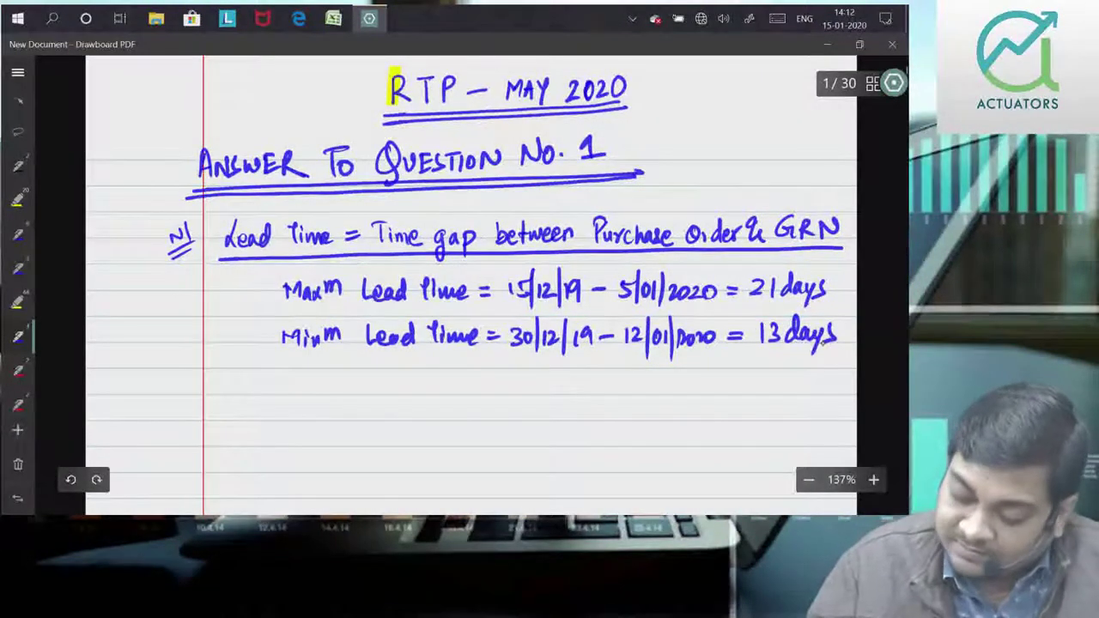
{"action": "mouse_move", "coordinate": [171, 406]}
{"action": "left_mouse_down"}
{"action": "mouse_move", "coordinate": [182, 394]}
{"action": "mouse_move", "coordinate": [197, 407]}
{"action": "left_mouse_up"}
{"action": "mouse_move", "coordinate": [241, 378]}
{"action": "left_mouse_down"}
{"action": "mouse_move", "coordinate": [237, 406]}
{"action": "mouse_move", "coordinate": [369, 403]}
{"action": "left_mouse_up"}
Write and underline 'Consumption', then 'Maxm Consumption = 4500 units'
{"action": "left_click_drag", "start_coordinate": [217, 421], "coordinate": [409, 419]}
{"action": "mouse_move", "coordinate": [299, 459]}
{"action": "left_mouse_down"}
{"action": "mouse_move", "coordinate": [306, 441]}
{"action": "mouse_move", "coordinate": [326, 456]}
{"action": "left_mouse_up"}
{"action": "mouse_move", "coordinate": [338, 446]}
{"action": "left_mouse_down"}
{"action": "mouse_move", "coordinate": [336, 456]}
{"action": "mouse_move", "coordinate": [357, 457]}
{"action": "mouse_move", "coordinate": [464, 450]}
{"action": "mouse_move", "coordinate": [498, 471]}
{"action": "left_mouse_up"}
{"action": "mouse_move", "coordinate": [510, 432]}
{"action": "left_mouse_down"}
{"action": "mouse_move", "coordinate": [512, 462]}
{"action": "mouse_move", "coordinate": [523, 447]}
{"action": "left_mouse_up"}
{"action": "left_click_drag", "start_coordinate": [517, 433], "coordinate": [535, 456]}
{"action": "left_click_drag", "start_coordinate": [537, 455], "coordinate": [549, 443]}
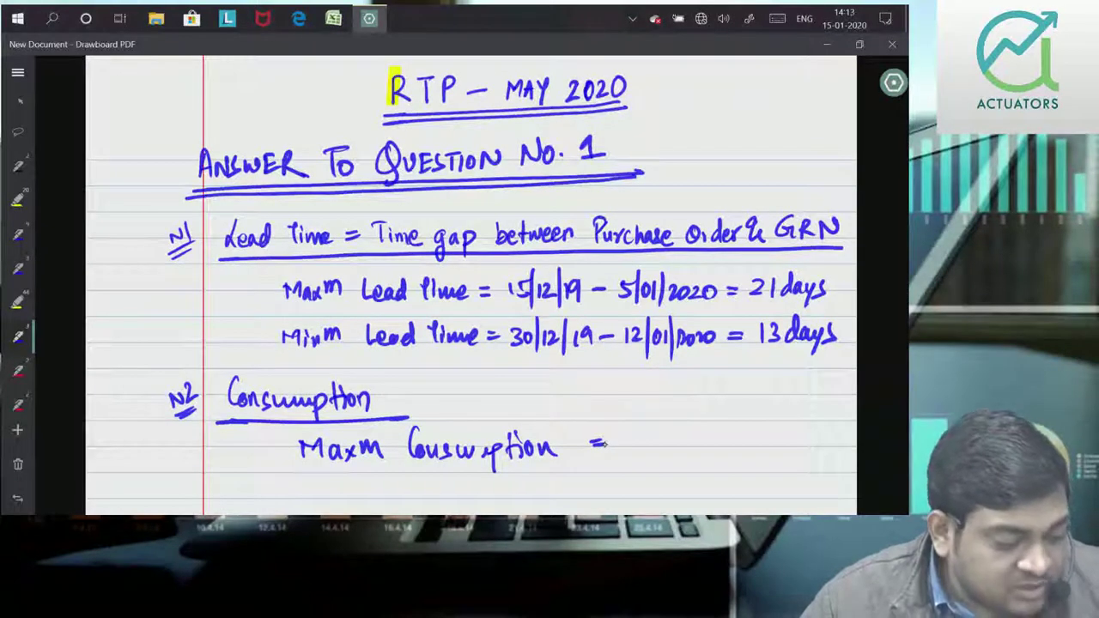
{"action": "left_click_drag", "start_coordinate": [625, 432], "coordinate": [657, 446]}
{"action": "left_click_drag", "start_coordinate": [667, 434], "coordinate": [729, 446]}
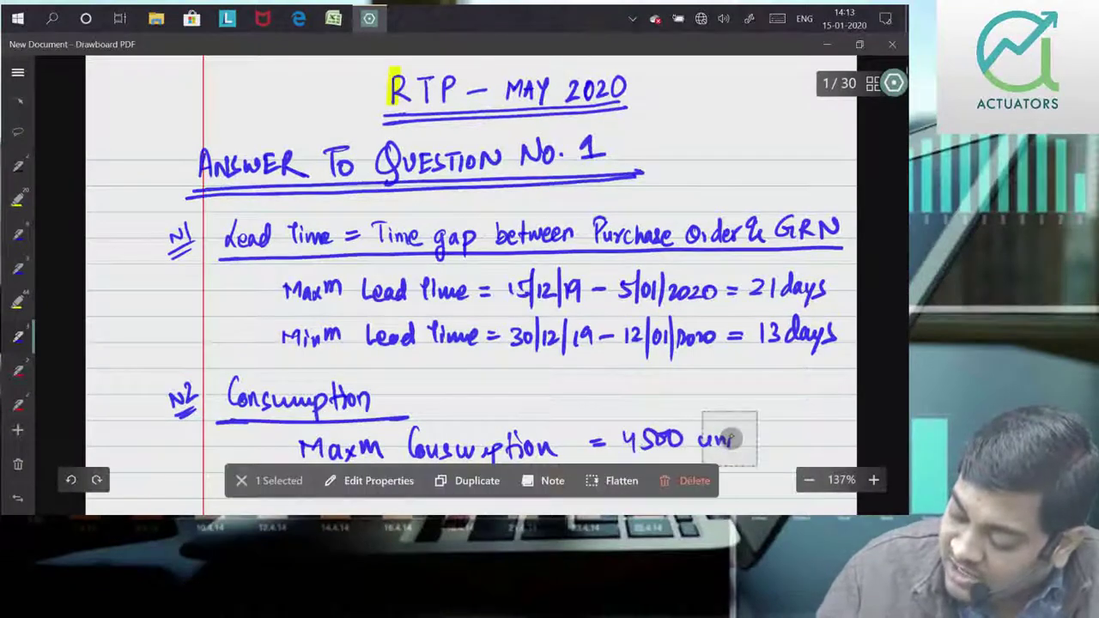
{"action": "left_click", "coordinate": [242, 490]}
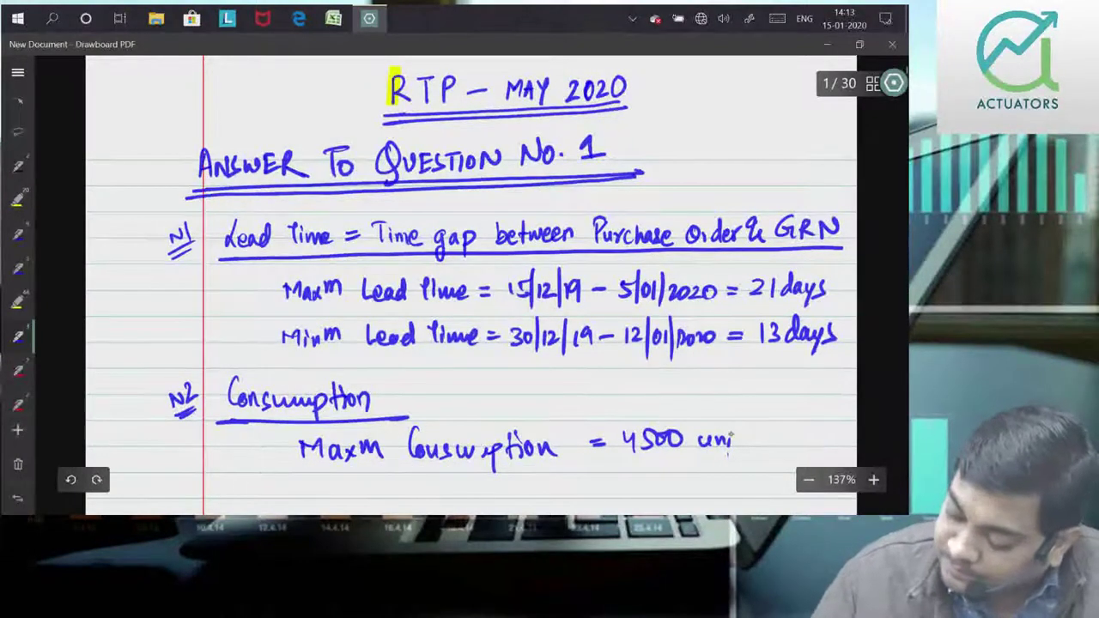
{"action": "left_click_drag", "start_coordinate": [729, 438], "coordinate": [729, 452]}
Write 'Minm Consumption = 1500 units' on the next line
{"action": "scroll", "coordinate": [729, 455], "scroll_direction": "down", "scroll_amount": 2}
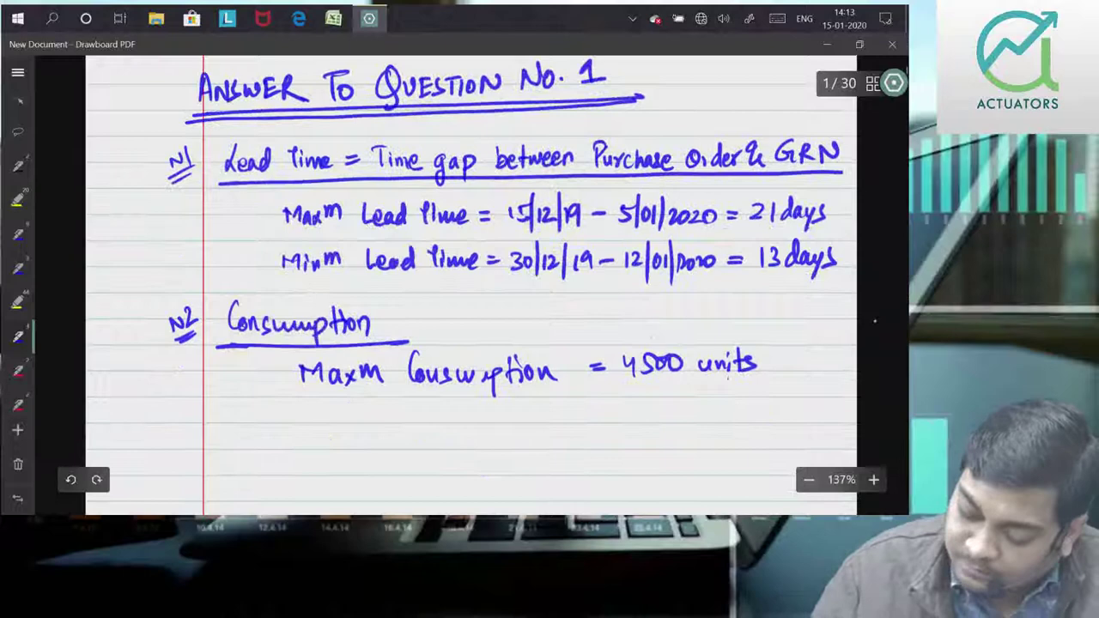
{"action": "left_click_drag", "start_coordinate": [329, 410], "coordinate": [331, 424]}
{"action": "mouse_move", "coordinate": [336, 425]}
{"action": "left_mouse_down"}
{"action": "mouse_move", "coordinate": [364, 414]}
{"action": "mouse_move", "coordinate": [429, 425]}
{"action": "left_mouse_up"}
{"action": "left_click_drag", "start_coordinate": [439, 414], "coordinate": [493, 423]}
{"action": "left_click_drag", "start_coordinate": [496, 411], "coordinate": [534, 420]}
{"action": "left_click_drag", "start_coordinate": [538, 414], "coordinate": [617, 423]}
{"action": "left_click_drag", "start_coordinate": [643, 400], "coordinate": [645, 423]}
{"action": "left_click_drag", "start_coordinate": [710, 407], "coordinate": [764, 423]}
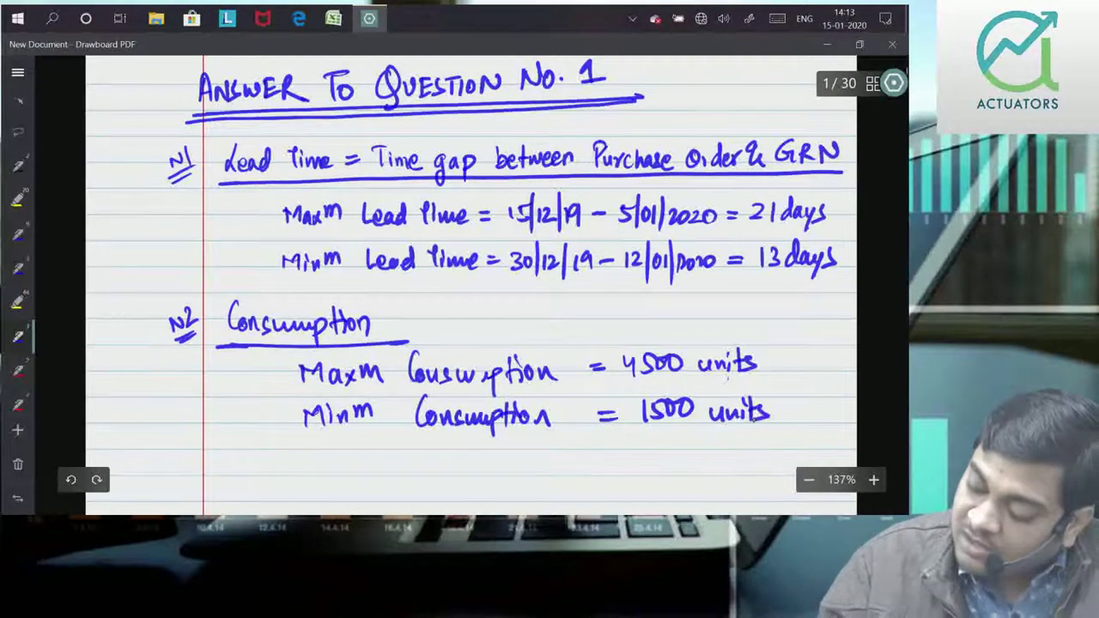
Add underlined note N3: 'EOQ = 10000 units'
{"action": "scroll", "coordinate": [196, 404], "scroll_direction": "down", "scroll_amount": 2}
{"action": "mouse_move", "coordinate": [184, 405]}
{"action": "left_mouse_down"}
{"action": "mouse_move", "coordinate": [200, 391]}
{"action": "mouse_move", "coordinate": [212, 412]}
{"action": "mouse_move", "coordinate": [261, 418]}
{"action": "mouse_move", "coordinate": [271, 398]}
{"action": "mouse_move", "coordinate": [300, 424]}
{"action": "left_mouse_up"}
{"action": "left_click_drag", "start_coordinate": [317, 410], "coordinate": [333, 417]}
{"action": "mouse_move", "coordinate": [362, 402]}
{"action": "left_mouse_down"}
{"action": "mouse_move", "coordinate": [364, 422]}
{"action": "mouse_move", "coordinate": [379, 405]}
{"action": "mouse_move", "coordinate": [410, 405]}
{"action": "left_mouse_up"}
{"action": "left_click_drag", "start_coordinate": [424, 404], "coordinate": [487, 419]}
{"action": "left_click_drag", "start_coordinate": [493, 410], "coordinate": [500, 420]}
{"action": "mouse_move", "coordinate": [493, 408]}
{"action": "left_mouse_down"}
{"action": "mouse_move", "coordinate": [507, 407]}
{"action": "mouse_move", "coordinate": [507, 421]}
{"action": "left_mouse_up"}
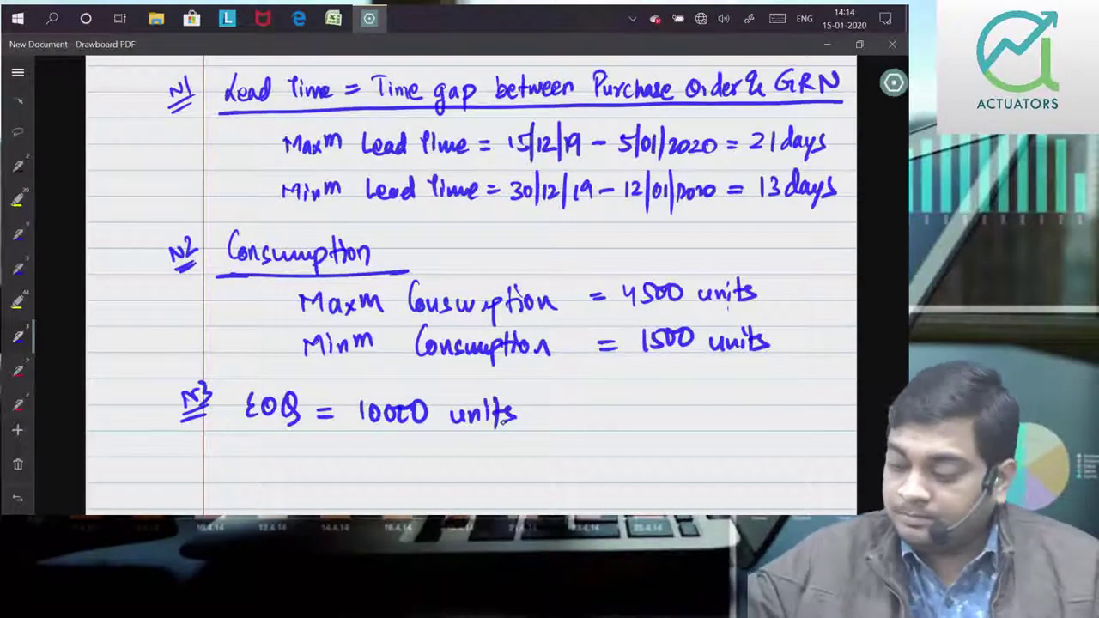
{"action": "scroll", "coordinate": [471, 284], "scroll_direction": "down", "scroll_amount": 2}
{"action": "scroll", "coordinate": [472, 284], "scroll_direction": "down", "scroll_amount": 3}
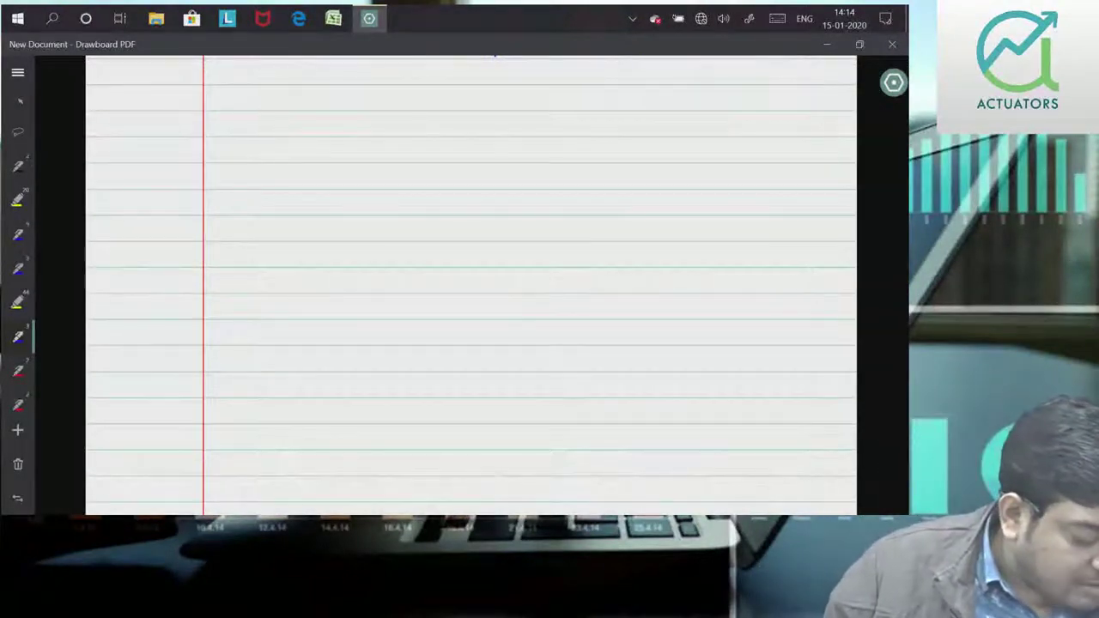
Label part (i) and write 'ROL = (Maxm Consumption'
{"action": "mouse_move", "coordinate": [172, 99]}
{"action": "left_mouse_down"}
{"action": "mouse_move", "coordinate": [196, 125]}
{"action": "mouse_move", "coordinate": [252, 121]}
{"action": "left_mouse_up"}
{"action": "left_click_drag", "start_coordinate": [263, 110], "coordinate": [274, 110]}
{"action": "left_click_drag", "start_coordinate": [263, 116], "coordinate": [297, 127]}
{"action": "mouse_move", "coordinate": [310, 105]}
{"action": "left_mouse_down"}
{"action": "mouse_move", "coordinate": [311, 122]}
{"action": "mouse_move", "coordinate": [326, 120]}
{"action": "left_mouse_up"}
{"action": "left_click_drag", "start_coordinate": [334, 110], "coordinate": [373, 116]}
{"action": "mouse_move", "coordinate": [396, 101]}
{"action": "left_mouse_down"}
{"action": "mouse_move", "coordinate": [393, 119]}
{"action": "mouse_move", "coordinate": [440, 121]}
{"action": "left_mouse_up"}
{"action": "left_click_drag", "start_coordinate": [443, 111], "coordinate": [498, 120]}
Complete the formula with 'x Maxm LT)' and start an equals sign beneath it
{"action": "mouse_move", "coordinate": [497, 102]}
{"action": "left_mouse_down"}
{"action": "mouse_move", "coordinate": [482, 121]}
{"action": "mouse_move", "coordinate": [528, 101]}
{"action": "mouse_move", "coordinate": [543, 117]}
{"action": "left_mouse_up"}
{"action": "mouse_move", "coordinate": [557, 103]}
{"action": "left_mouse_down"}
{"action": "mouse_move", "coordinate": [568, 115]}
{"action": "mouse_move", "coordinate": [591, 101]}
{"action": "mouse_move", "coordinate": [620, 118]}
{"action": "left_mouse_up"}
{"action": "mouse_move", "coordinate": [618, 99]}
{"action": "left_mouse_down"}
{"action": "mouse_move", "coordinate": [633, 98]}
{"action": "mouse_move", "coordinate": [627, 118]}
{"action": "left_mouse_up"}
{"action": "left_click_drag", "start_coordinate": [635, 93], "coordinate": [636, 126]}
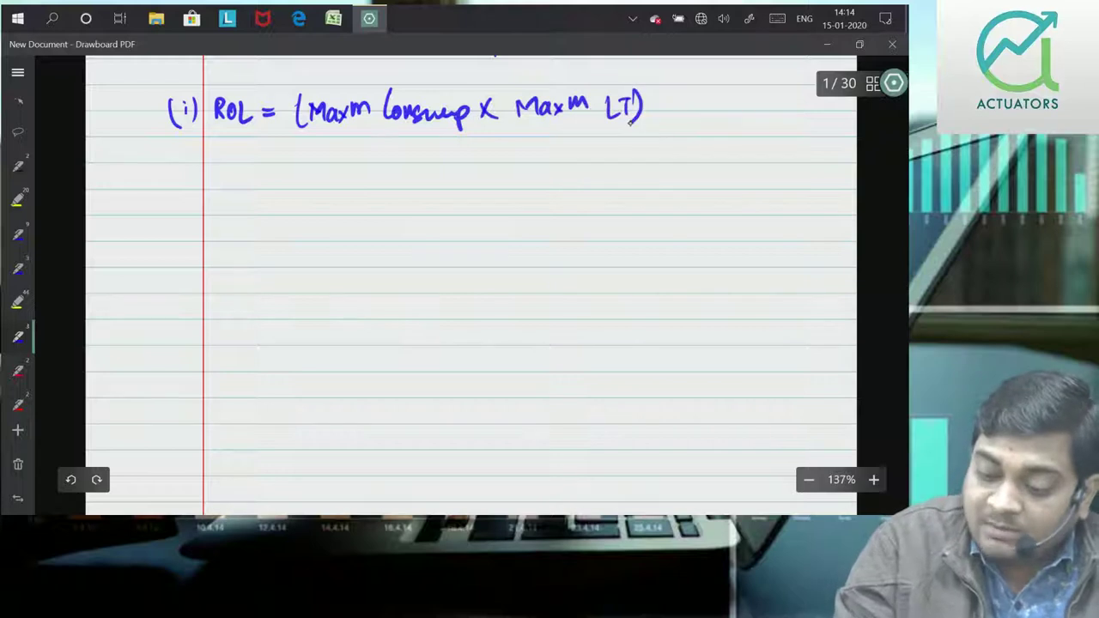
{"action": "left_click_drag", "start_coordinate": [265, 191], "coordinate": [281, 191]}
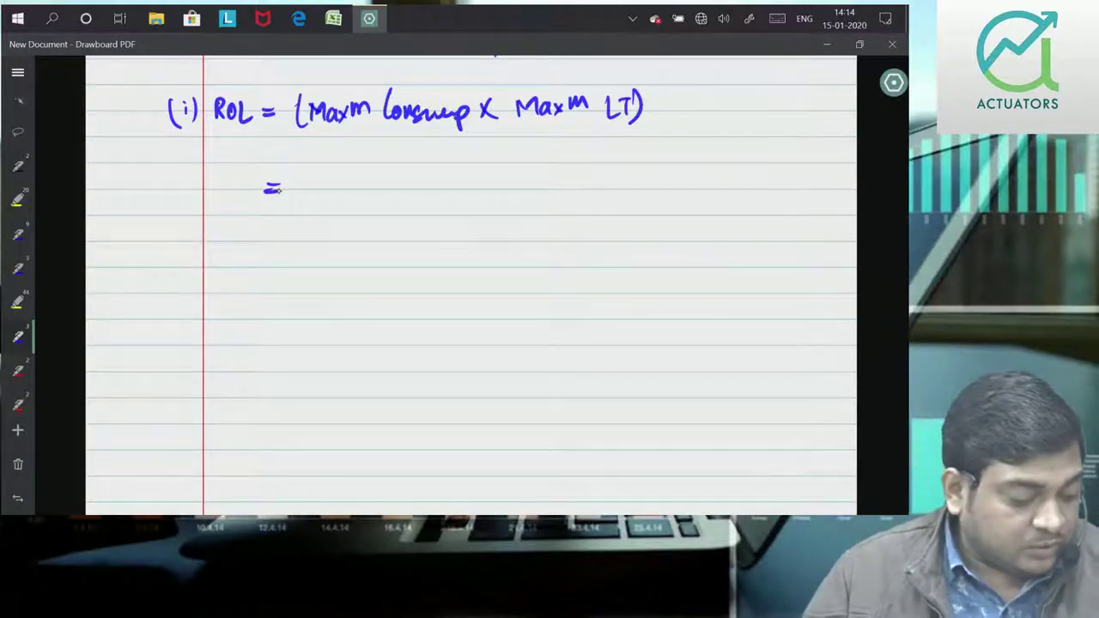
{"action": "scroll", "coordinate": [279, 190], "scroll_direction": "up", "scroll_amount": 5}
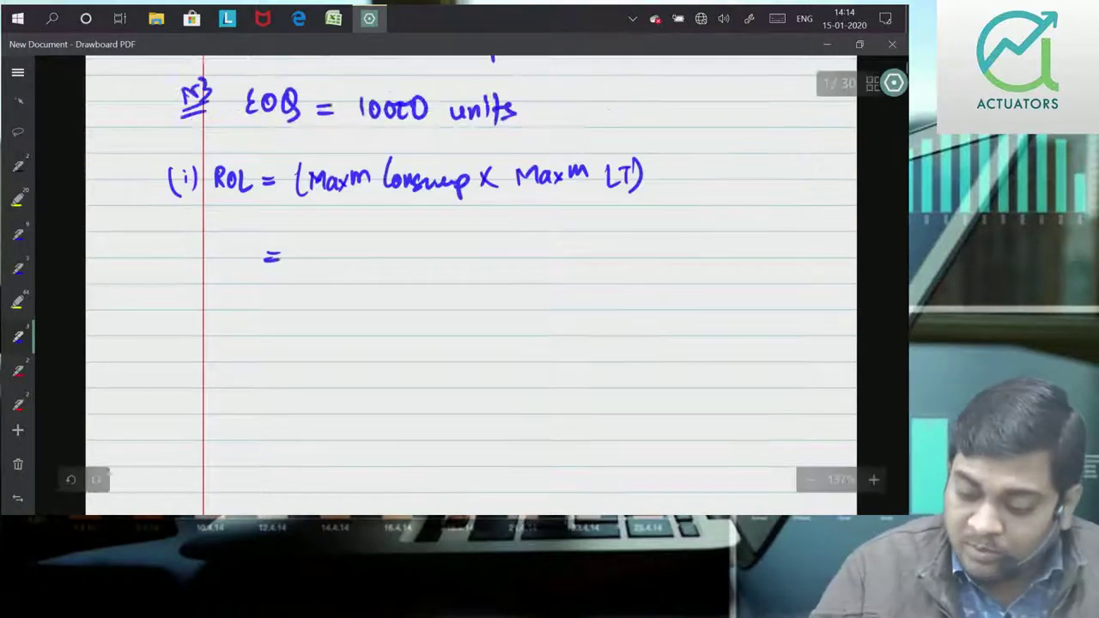
Write '4500 x 21 = 94500 units' after the equals sign and label the next line (ii)
{"action": "scroll", "coordinate": [610, 370], "scroll_direction": "down", "scroll_amount": 5}
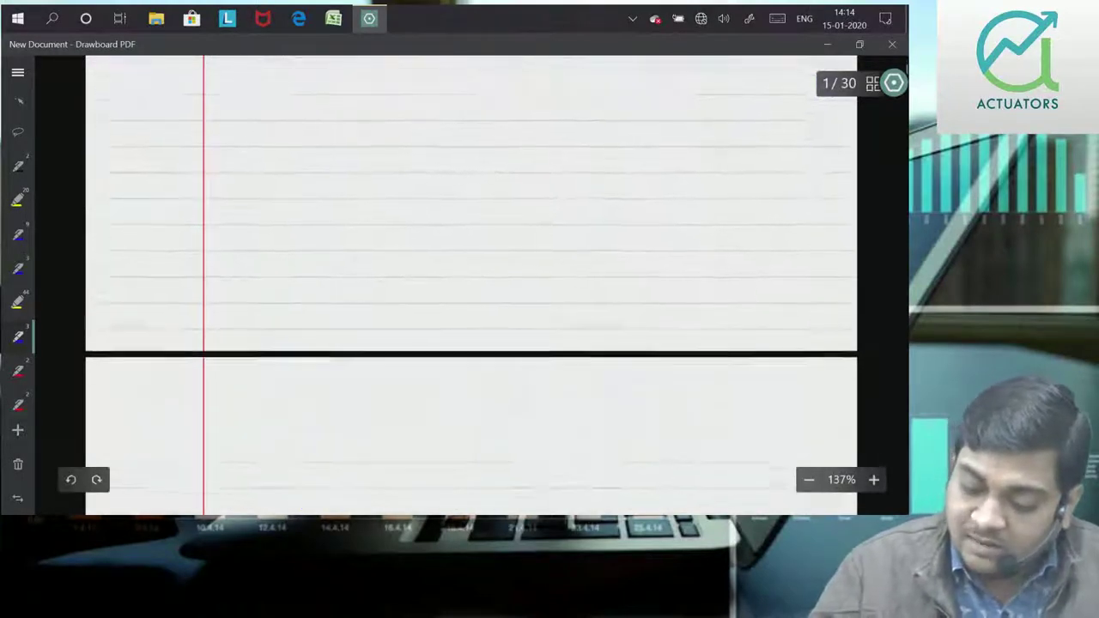
{"action": "left_click_drag", "start_coordinate": [303, 249], "coordinate": [317, 271]}
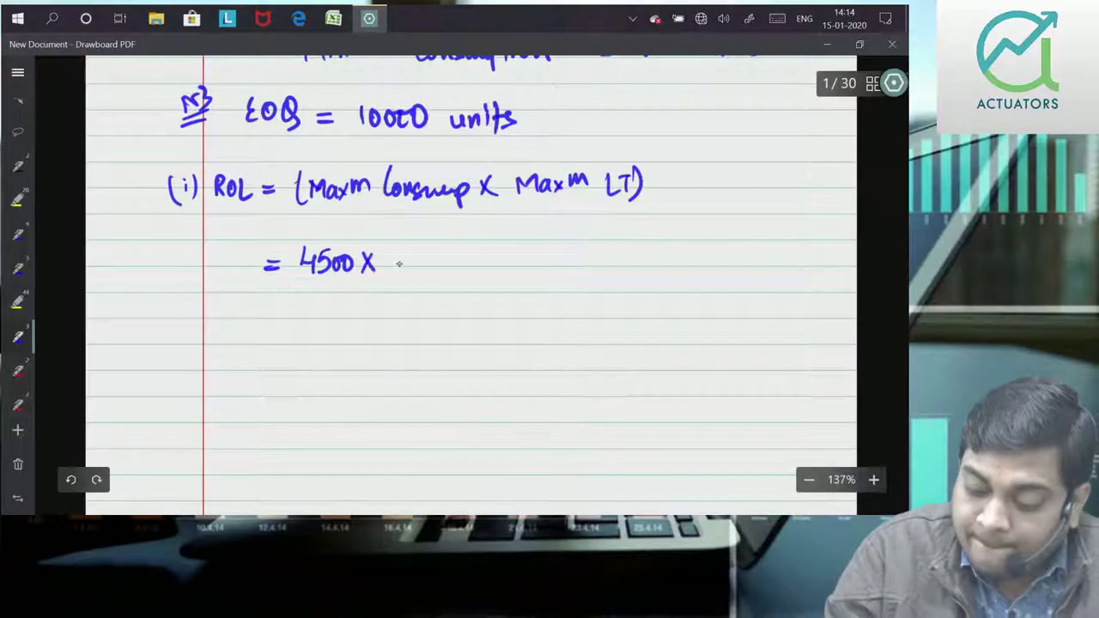
{"action": "left_click_drag", "start_coordinate": [393, 255], "coordinate": [409, 271]}
{"action": "left_click_drag", "start_coordinate": [416, 251], "coordinate": [417, 271]}
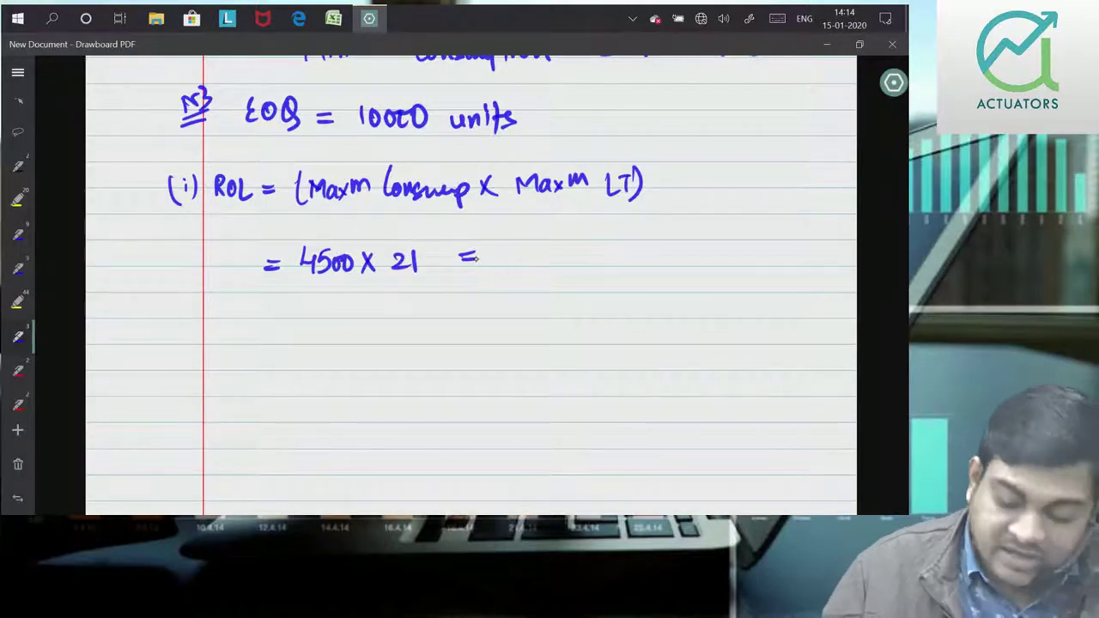
{"action": "mouse_move", "coordinate": [508, 246]}
{"action": "left_mouse_down"}
{"action": "mouse_move", "coordinate": [499, 266]}
{"action": "mouse_move", "coordinate": [537, 246]}
{"action": "mouse_move", "coordinate": [528, 261]}
{"action": "mouse_move", "coordinate": [556, 248]}
{"action": "mouse_move", "coordinate": [619, 262]}
{"action": "left_mouse_up"}
{"action": "left_click_drag", "start_coordinate": [623, 239], "coordinate": [628, 261]}
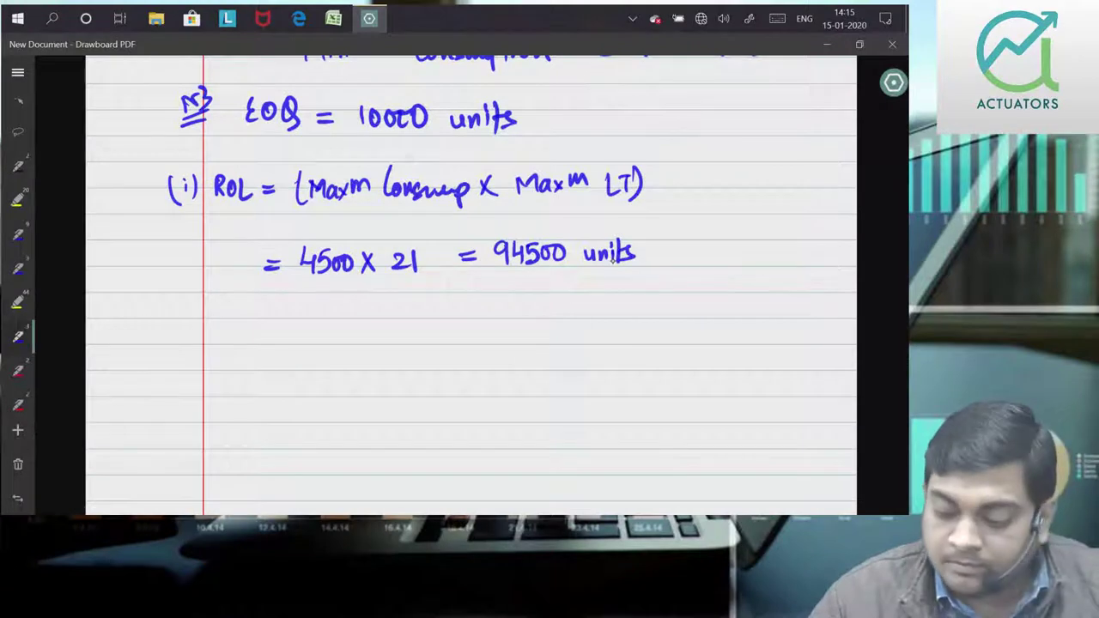
{"action": "left_click_drag", "start_coordinate": [175, 304], "coordinate": [182, 331]}
{"action": "mouse_move", "coordinate": [188, 311]}
{"action": "left_mouse_down"}
{"action": "mouse_move", "coordinate": [197, 336]}
{"action": "mouse_move", "coordinate": [177, 339]}
{"action": "left_mouse_up"}
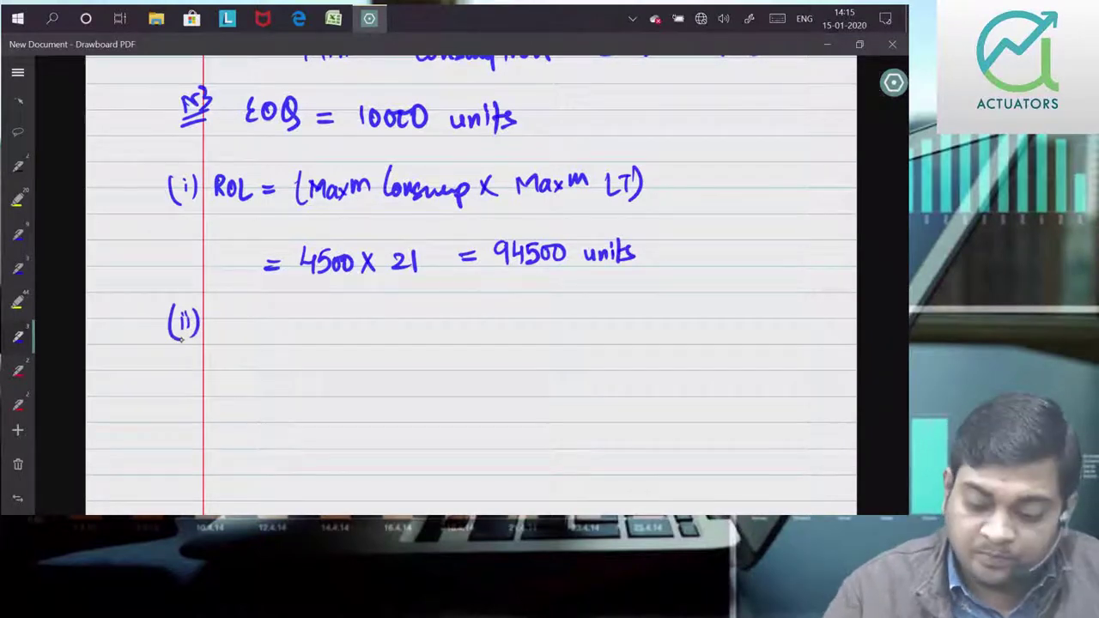
Write 'Maximum Stock level' after the (ii) label
{"action": "left_click_drag", "start_coordinate": [212, 335], "coordinate": [323, 332]}
{"action": "mouse_move", "coordinate": [342, 309]}
{"action": "left_mouse_down"}
{"action": "mouse_move", "coordinate": [344, 334]}
{"action": "mouse_move", "coordinate": [349, 318]}
{"action": "left_mouse_up"}
{"action": "left_click_drag", "start_coordinate": [359, 322], "coordinate": [364, 330]}
{"action": "mouse_move", "coordinate": [374, 310]}
{"action": "left_mouse_down"}
{"action": "mouse_move", "coordinate": [383, 331]}
{"action": "mouse_move", "coordinate": [412, 335]}
{"action": "left_mouse_up"}
{"action": "left_click_drag", "start_coordinate": [419, 328], "coordinate": [461, 338]}
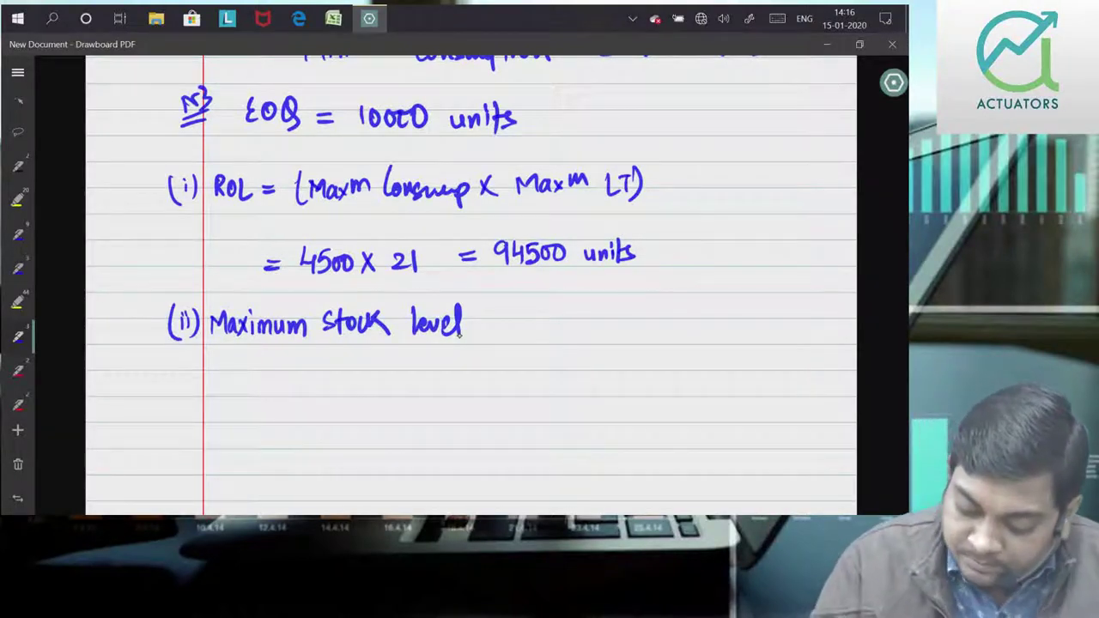
{"action": "left_click", "coordinate": [216, 346]}
Write the formula '= ROL + EOQ − (Minm Cons. x Minm LT)'
{"action": "left_click_drag", "start_coordinate": [485, 317], "coordinate": [501, 316]}
{"action": "mouse_move", "coordinate": [485, 328]}
{"action": "left_mouse_down"}
{"action": "mouse_move", "coordinate": [558, 334]}
{"action": "mouse_move", "coordinate": [593, 322]}
{"action": "left_mouse_up"}
{"action": "left_click_drag", "start_coordinate": [582, 311], "coordinate": [581, 333]}
{"action": "mouse_move", "coordinate": [606, 314]}
{"action": "left_mouse_down"}
{"action": "mouse_move", "coordinate": [602, 325]}
{"action": "mouse_move", "coordinate": [644, 341]}
{"action": "mouse_move", "coordinate": [671, 321]}
{"action": "mouse_move", "coordinate": [686, 338]}
{"action": "mouse_move", "coordinate": [704, 311]}
{"action": "mouse_move", "coordinate": [738, 314]}
{"action": "left_mouse_up"}
{"action": "left_click_drag", "start_coordinate": [695, 345], "coordinate": [730, 359]}
{"action": "left_click", "coordinate": [734, 358]}
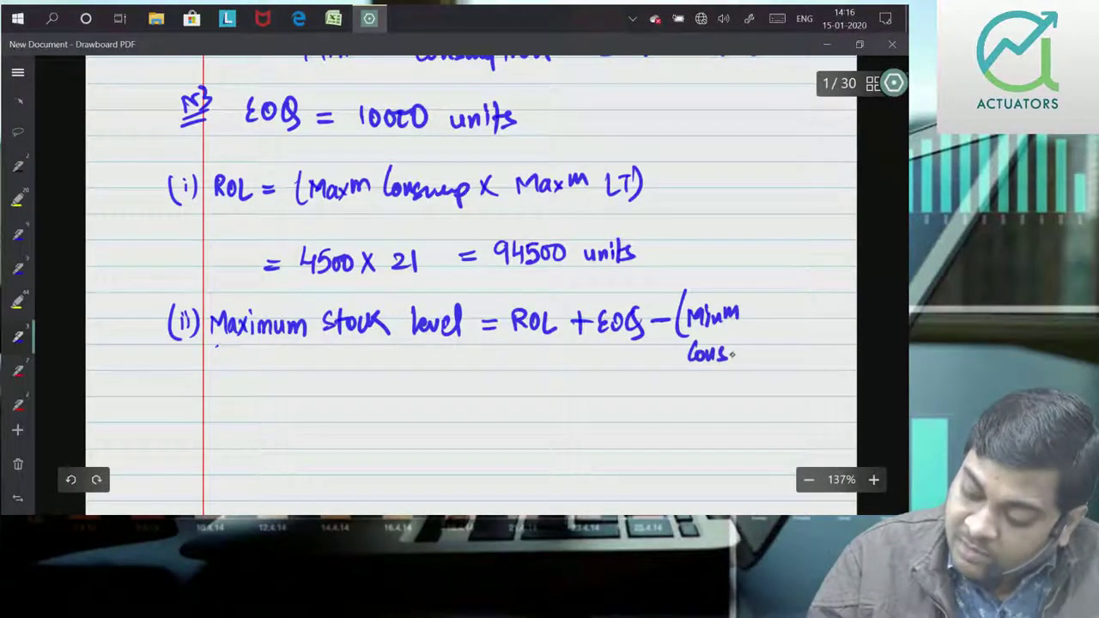
{"action": "left_click_drag", "start_coordinate": [747, 312], "coordinate": [761, 325]}
{"action": "left_click_drag", "start_coordinate": [761, 312], "coordinate": [748, 324]}
{"action": "left_click_drag", "start_coordinate": [796, 298], "coordinate": [803, 347]}
{"action": "mouse_move", "coordinate": [802, 326]}
{"action": "left_mouse_down"}
{"action": "mouse_move", "coordinate": [821, 324]}
{"action": "mouse_move", "coordinate": [811, 347]}
{"action": "left_mouse_up"}
{"action": "left_click_drag", "start_coordinate": [824, 294], "coordinate": [828, 352]}
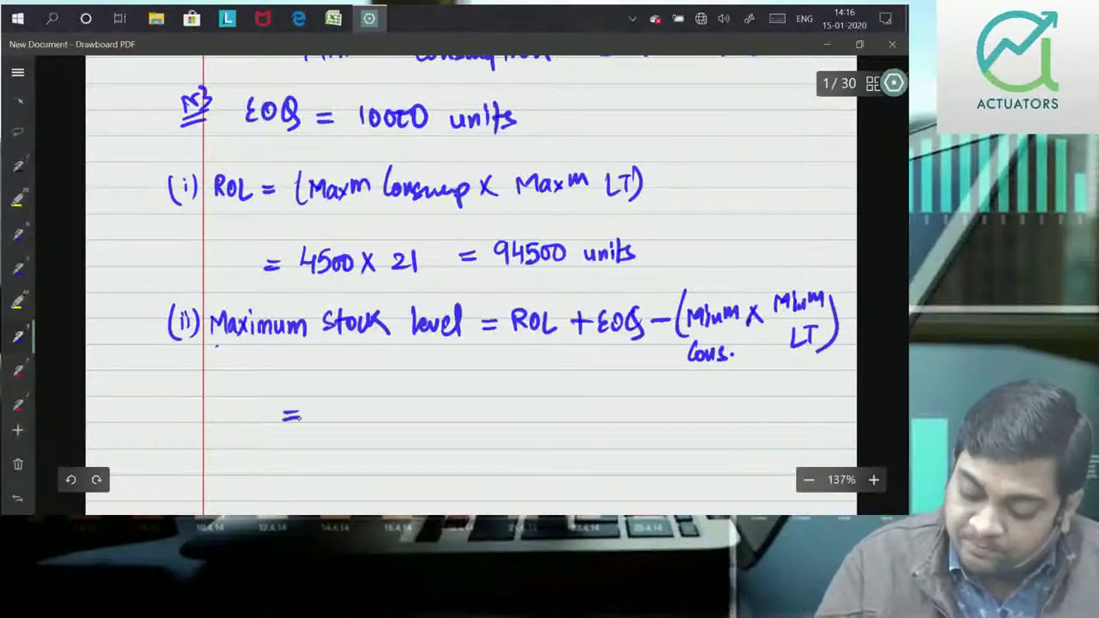
{"action": "scroll", "coordinate": [875, 257], "scroll_direction": "down", "scroll_amount": 2}
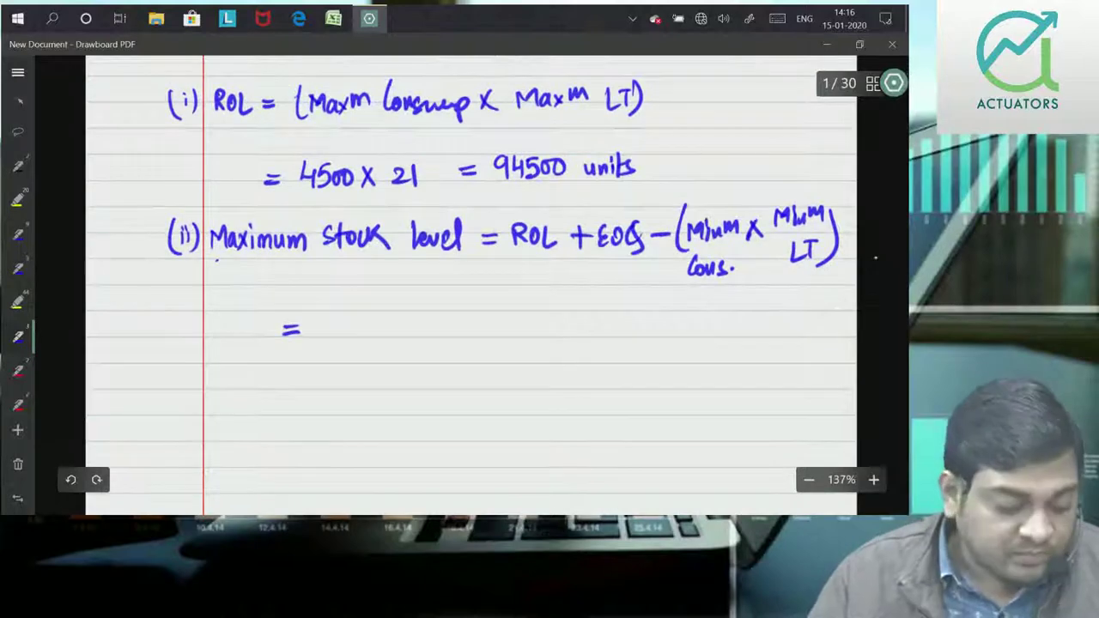
Substitute the values as '= 94500 + 10000 − (1500 x 13)'
{"action": "scroll", "coordinate": [707, 373], "scroll_direction": "up", "scroll_amount": 2}
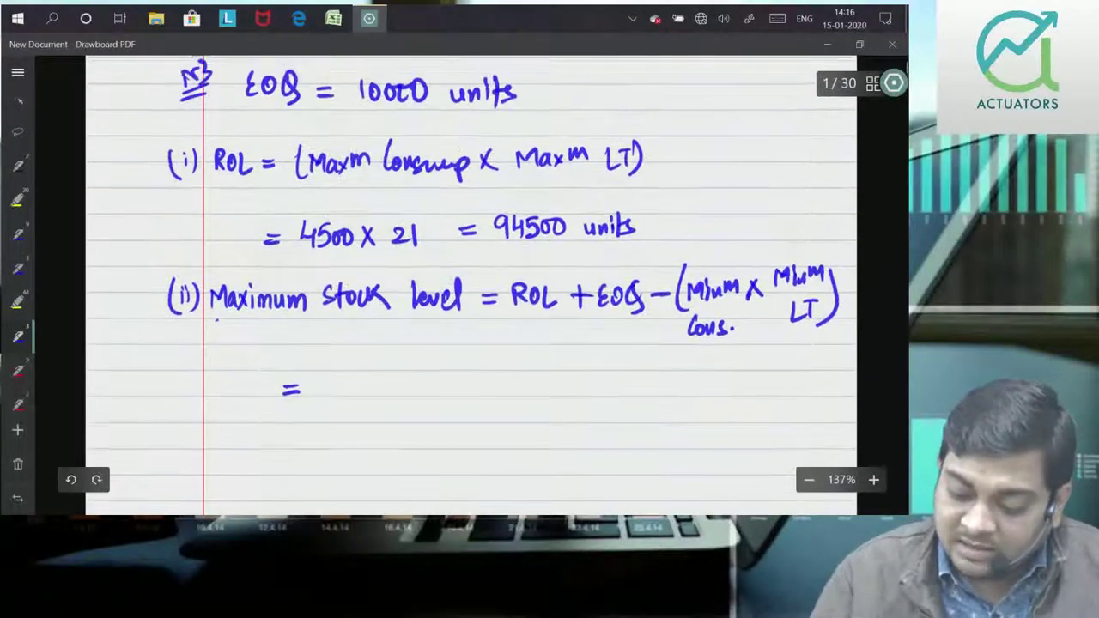
{"action": "left_click_drag", "start_coordinate": [334, 380], "coordinate": [331, 397]}
{"action": "mouse_move", "coordinate": [339, 380]}
{"action": "left_mouse_down"}
{"action": "mouse_move", "coordinate": [340, 396]}
{"action": "mouse_move", "coordinate": [379, 399]}
{"action": "left_mouse_up"}
{"action": "mouse_move", "coordinate": [389, 385]}
{"action": "left_mouse_down"}
{"action": "mouse_move", "coordinate": [391, 398]}
{"action": "mouse_move", "coordinate": [440, 390]}
{"action": "left_mouse_up"}
{"action": "mouse_move", "coordinate": [426, 380]}
{"action": "left_mouse_down"}
{"action": "mouse_move", "coordinate": [426, 403]}
{"action": "mouse_move", "coordinate": [474, 384]}
{"action": "left_mouse_up"}
{"action": "mouse_move", "coordinate": [491, 383]}
{"action": "left_mouse_down"}
{"action": "mouse_move", "coordinate": [583, 391]}
{"action": "mouse_move", "coordinate": [611, 418]}
{"action": "left_mouse_up"}
{"action": "left_click_drag", "start_coordinate": [792, 368], "coordinate": [780, 417]}
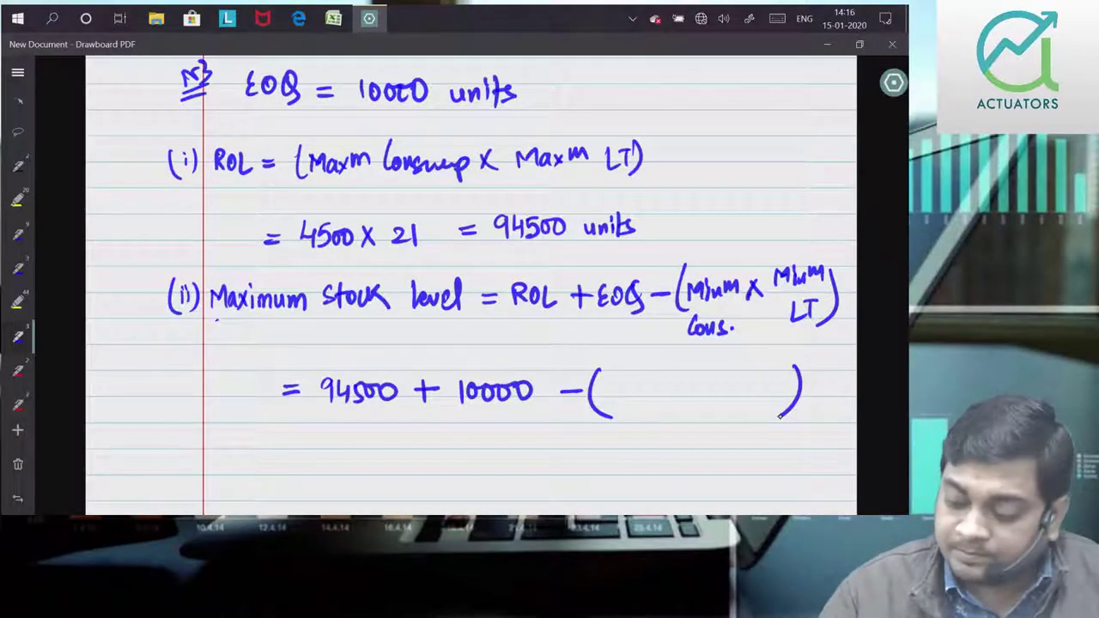
{"action": "mouse_move", "coordinate": [609, 384]}
{"action": "left_mouse_down"}
{"action": "mouse_move", "coordinate": [609, 402]}
{"action": "mouse_move", "coordinate": [620, 398]}
{"action": "left_mouse_up"}
{"action": "left_click_drag", "start_coordinate": [638, 384], "coordinate": [650, 385]}
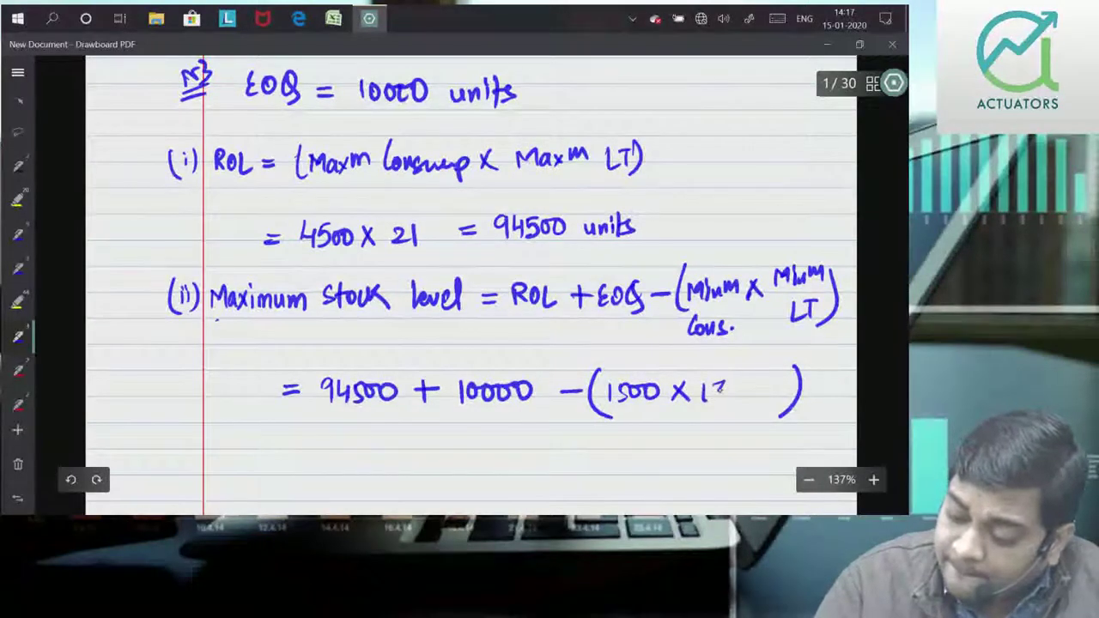
{"action": "left_click_drag", "start_coordinate": [720, 388], "coordinate": [723, 400]}
{"action": "scroll", "coordinate": [515, 344], "scroll_direction": "down", "scroll_amount": 2}
{"action": "left_click_drag", "start_coordinate": [285, 393], "coordinate": [296, 399]}
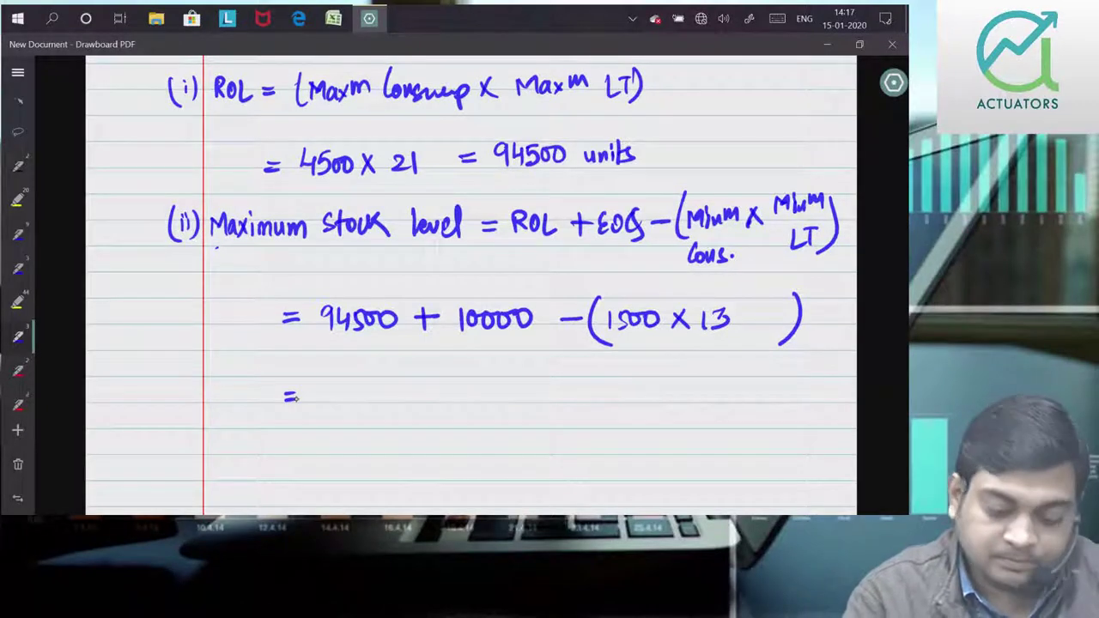
Write the result '= 85000 units', then begin '(iii) Minm Stock level' on the next line
{"action": "mouse_move", "coordinate": [326, 387]}
{"action": "left_mouse_down"}
{"action": "mouse_move", "coordinate": [327, 403]}
{"action": "mouse_move", "coordinate": [382, 388]}
{"action": "mouse_move", "coordinate": [446, 405]}
{"action": "left_mouse_up"}
{"action": "mouse_move", "coordinate": [449, 393]}
{"action": "left_mouse_down"}
{"action": "mouse_move", "coordinate": [449, 404]}
{"action": "mouse_move", "coordinate": [464, 405]}
{"action": "left_mouse_up"}
{"action": "scroll", "coordinate": [464, 403], "scroll_direction": "down", "scroll_amount": 3}
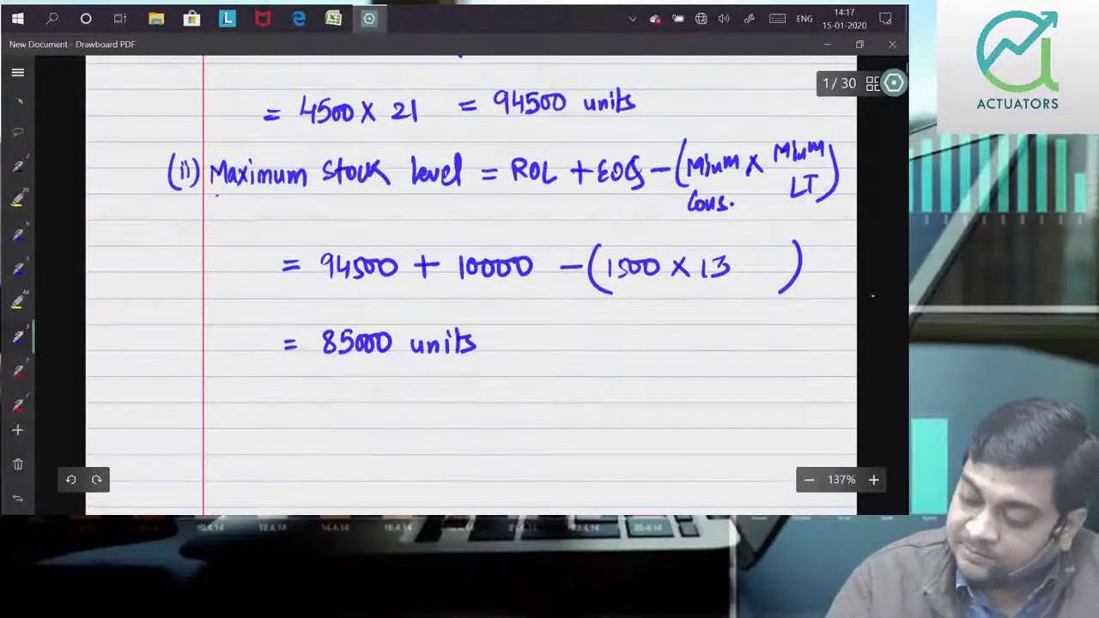
{"action": "left_click_drag", "start_coordinate": [180, 319], "coordinate": [181, 339]}
{"action": "left_click_drag", "start_coordinate": [187, 322], "coordinate": [204, 354]}
{"action": "mouse_move", "coordinate": [173, 312]}
{"action": "left_mouse_down"}
{"action": "mouse_move", "coordinate": [178, 363]}
{"action": "mouse_move", "coordinate": [233, 322]}
{"action": "mouse_move", "coordinate": [328, 336]}
{"action": "left_mouse_up"}
{"action": "left_click_drag", "start_coordinate": [341, 325], "coordinate": [352, 336]}
{"action": "mouse_move", "coordinate": [362, 311]}
{"action": "left_mouse_down"}
{"action": "mouse_move", "coordinate": [365, 333]}
{"action": "mouse_move", "coordinate": [399, 340]}
{"action": "left_mouse_up"}
{"action": "left_click_drag", "start_coordinate": [410, 326], "coordinate": [409, 328]}
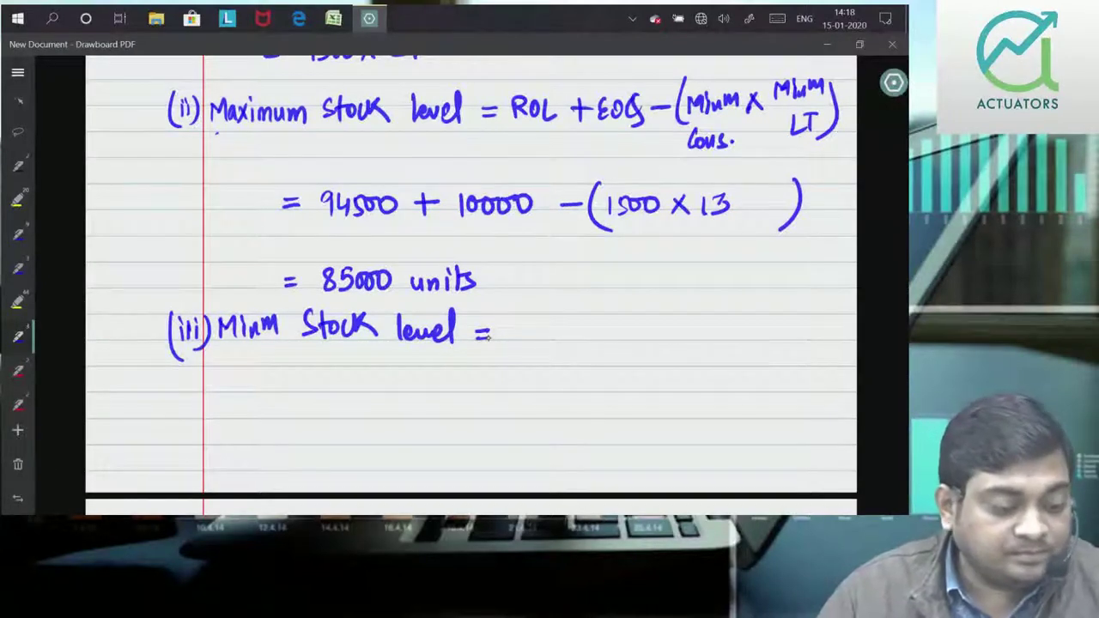
Write 'ROL − (Avg Cons X Avg LT)' after the equals sign and begin '= 94500 − (' below
{"action": "mouse_move", "coordinate": [504, 321]}
{"action": "left_mouse_down"}
{"action": "mouse_move", "coordinate": [517, 341]}
{"action": "mouse_move", "coordinate": [536, 326]}
{"action": "mouse_move", "coordinate": [589, 344]}
{"action": "mouse_move", "coordinate": [611, 325]}
{"action": "left_mouse_up"}
{"action": "left_click_drag", "start_coordinate": [613, 326], "coordinate": [703, 338]}
{"action": "left_click_drag", "start_coordinate": [713, 315], "coordinate": [740, 352]}
{"action": "left_click_drag", "start_coordinate": [752, 314], "coordinate": [767, 335]}
{"action": "left_click_drag", "start_coordinate": [778, 313], "coordinate": [777, 344]}
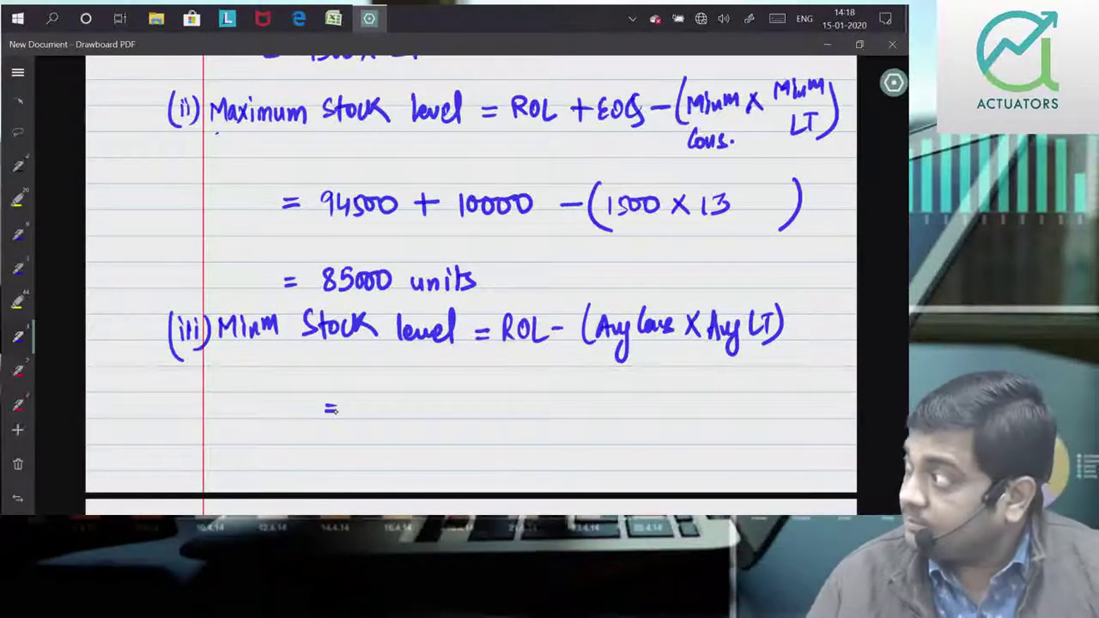
{"action": "mouse_move", "coordinate": [364, 397]}
{"action": "left_mouse_down"}
{"action": "mouse_move", "coordinate": [378, 418]}
{"action": "mouse_move", "coordinate": [409, 402]}
{"action": "left_mouse_up"}
{"action": "left_click_drag", "start_coordinate": [425, 400], "coordinate": [488, 421]}
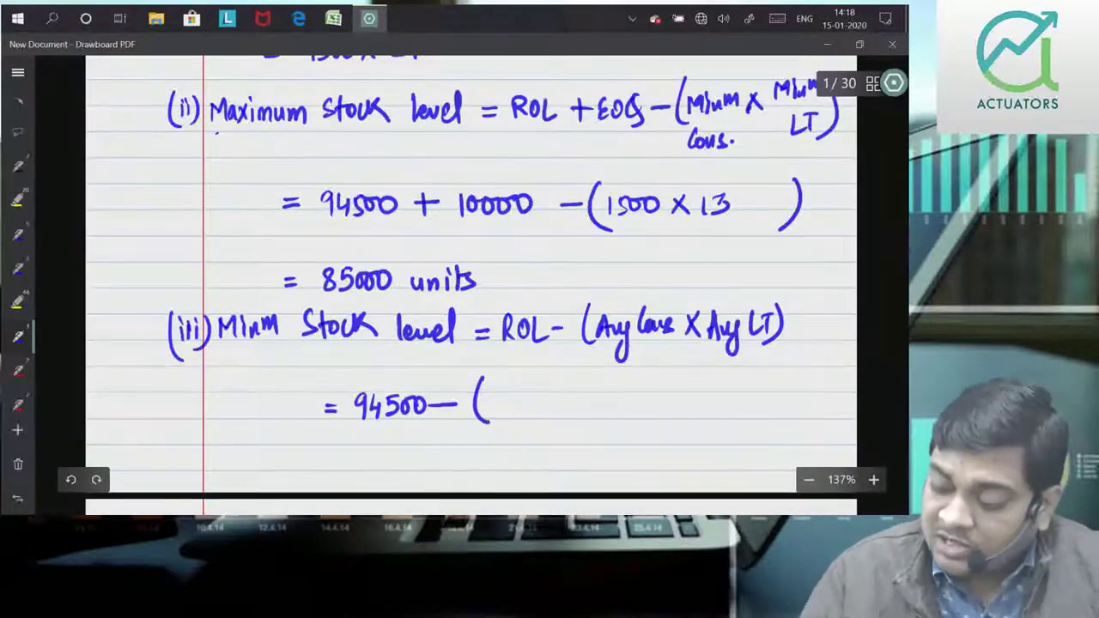
Bracket the max and min consumption lines and note 'Avg = 3000' beside them
{"action": "scroll", "coordinate": [885, 296], "scroll_direction": "up", "scroll_amount": 5}
{"action": "scroll", "coordinate": [885, 296], "scroll_direction": "up", "scroll_amount": 5}
{"action": "scroll", "coordinate": [890, 211], "scroll_direction": "down", "scroll_amount": 1}
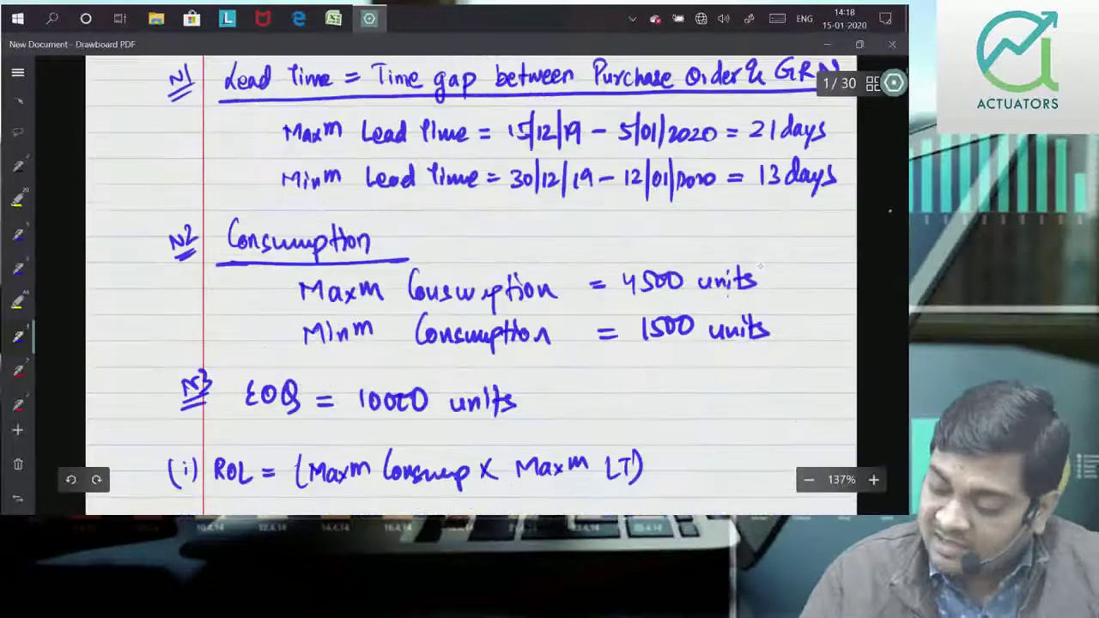
{"action": "left_click_drag", "start_coordinate": [780, 269], "coordinate": [759, 346]}
{"action": "left_click_drag", "start_coordinate": [793, 294], "coordinate": [812, 286]}
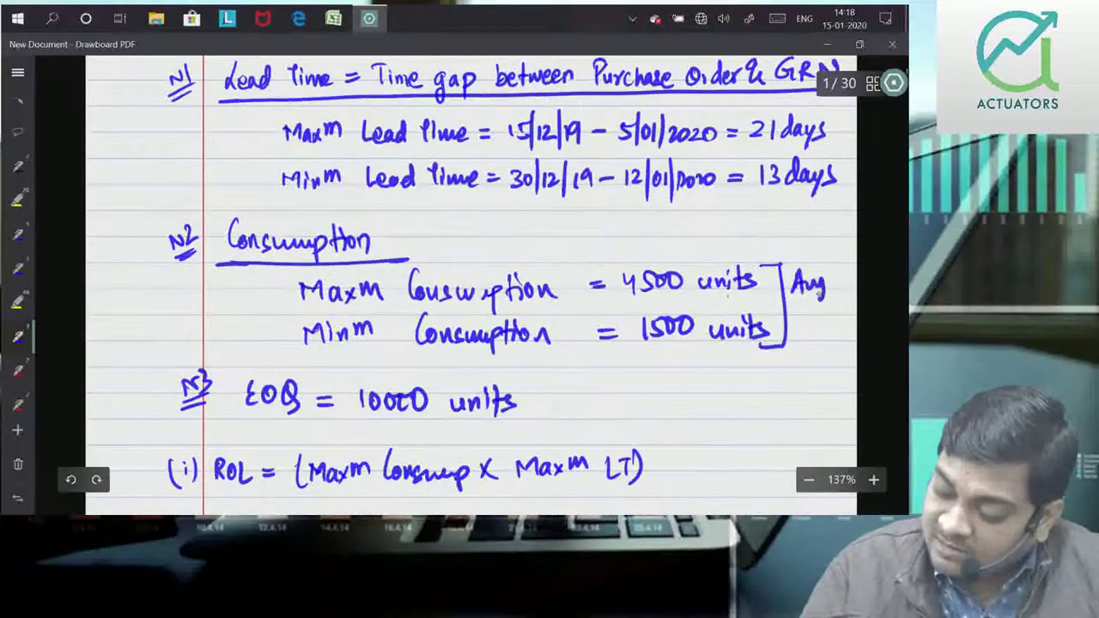
{"action": "left_click_drag", "start_coordinate": [851, 310], "coordinate": [849, 313]}
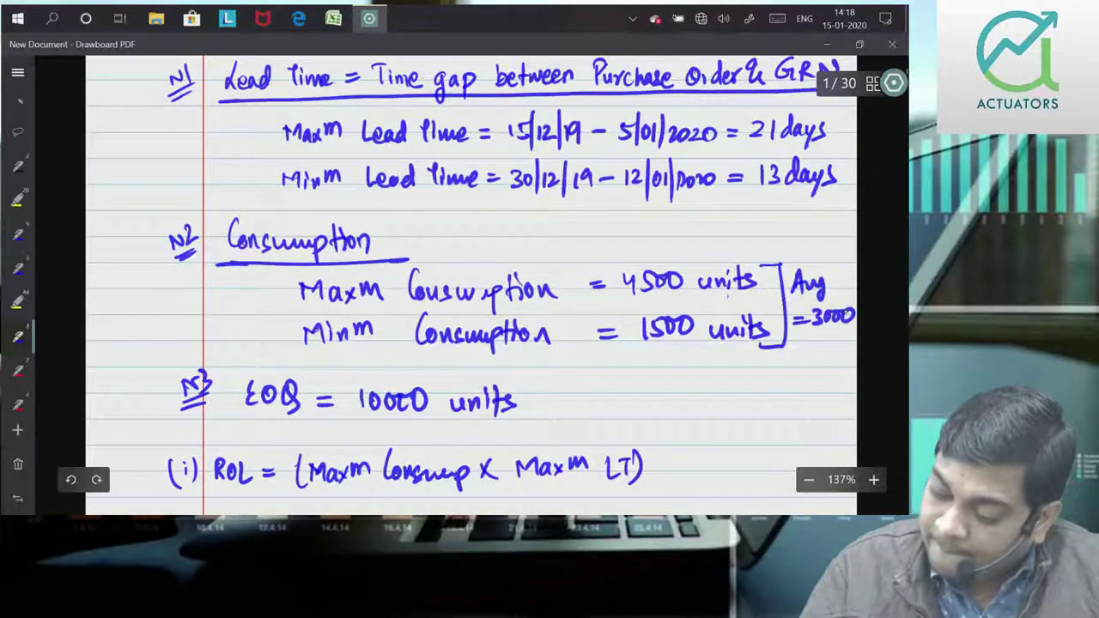
Bracket the max and min lead times and note 'Avg = 17 days' beside them
{"action": "mouse_move", "coordinate": [826, 115]}
{"action": "left_mouse_down"}
{"action": "mouse_move", "coordinate": [843, 122]}
{"action": "mouse_move", "coordinate": [825, 196]}
{"action": "left_mouse_up"}
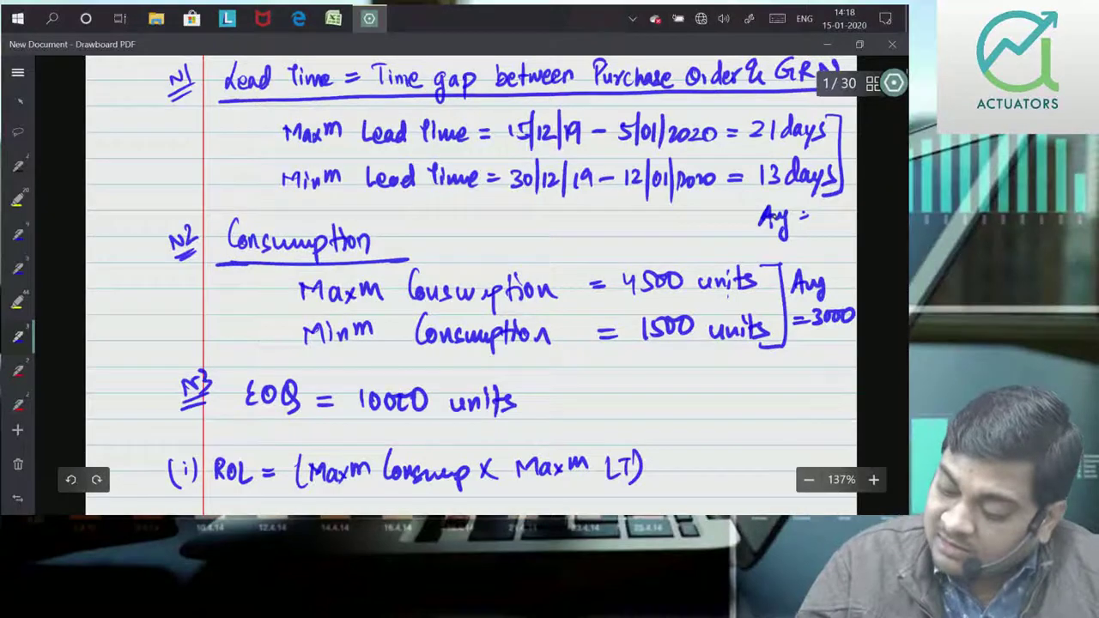
{"action": "mouse_move", "coordinate": [820, 206]}
{"action": "left_mouse_down"}
{"action": "mouse_move", "coordinate": [819, 221]}
{"action": "mouse_move", "coordinate": [831, 222]}
{"action": "left_mouse_up"}
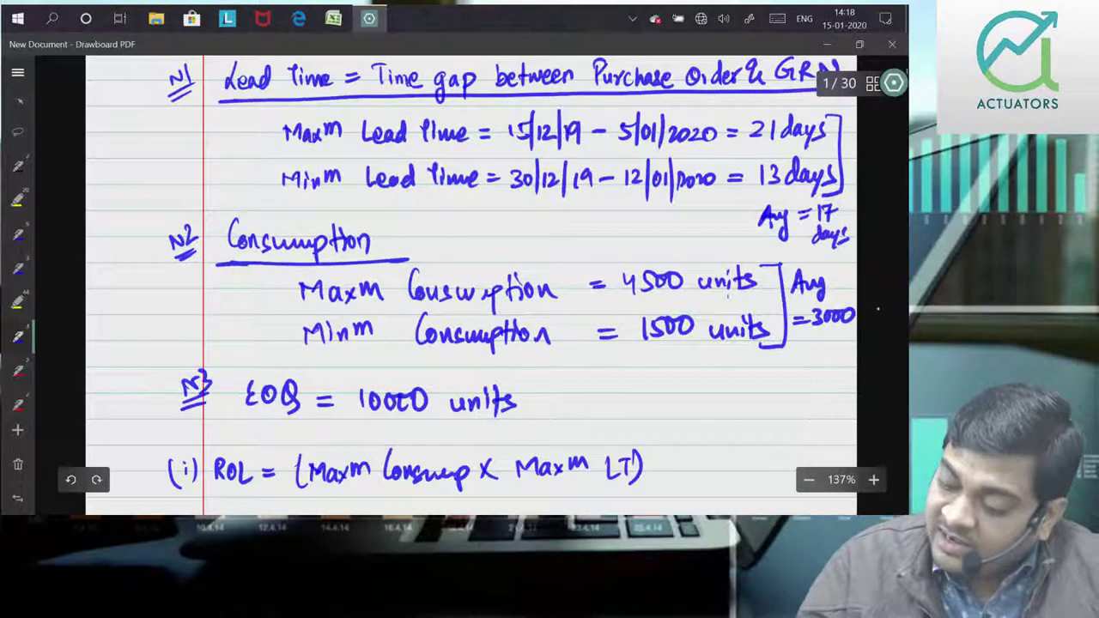
{"action": "scroll", "coordinate": [850, 249], "scroll_direction": "down", "scroll_amount": 4}
{"action": "scroll", "coordinate": [867, 256], "scroll_direction": "down", "scroll_amount": 5}
{"action": "scroll", "coordinate": [472, 275], "scroll_direction": "up", "scroll_amount": 3}
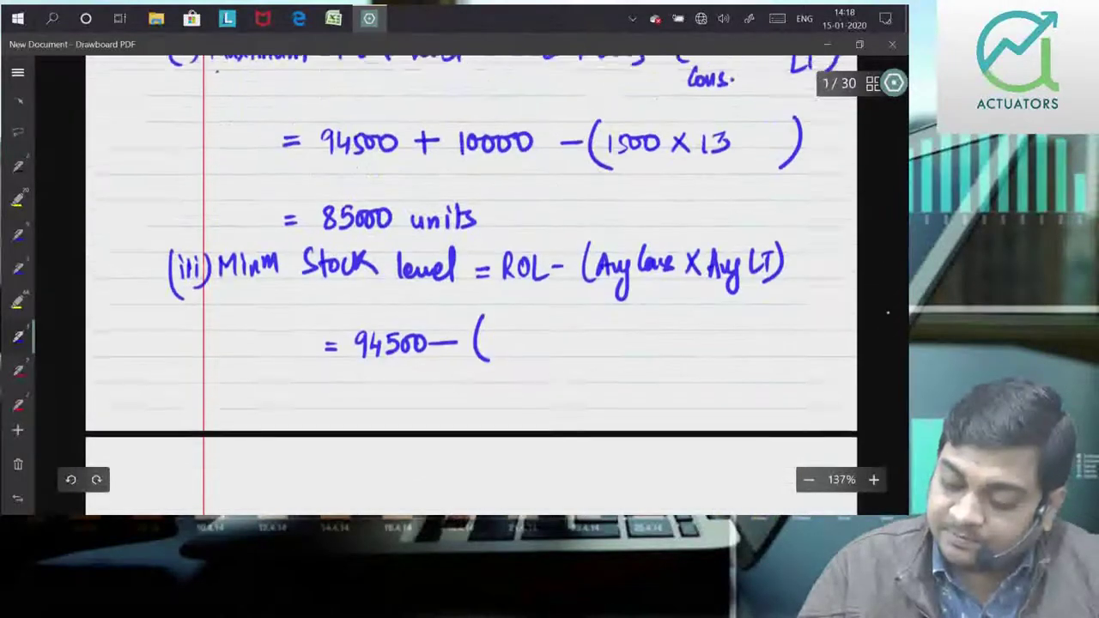
Complete the substitution as '3000 x 17) = 43500 units', undoing a miswritten digit
{"action": "mouse_move", "coordinate": [492, 314]}
{"action": "left_mouse_down"}
{"action": "mouse_move", "coordinate": [495, 335]}
{"action": "mouse_move", "coordinate": [520, 318]}
{"action": "mouse_move", "coordinate": [567, 330]}
{"action": "left_mouse_up"}
{"action": "mouse_move", "coordinate": [566, 317]}
{"action": "left_mouse_down"}
{"action": "mouse_move", "coordinate": [556, 330]}
{"action": "mouse_move", "coordinate": [569, 330]}
{"action": "left_mouse_up"}
{"action": "left_click_drag", "start_coordinate": [574, 310], "coordinate": [579, 332]}
{"action": "left_click_drag", "start_coordinate": [328, 370], "coordinate": [380, 384]}
{"action": "left_click_drag", "start_coordinate": [386, 364], "coordinate": [396, 387]}
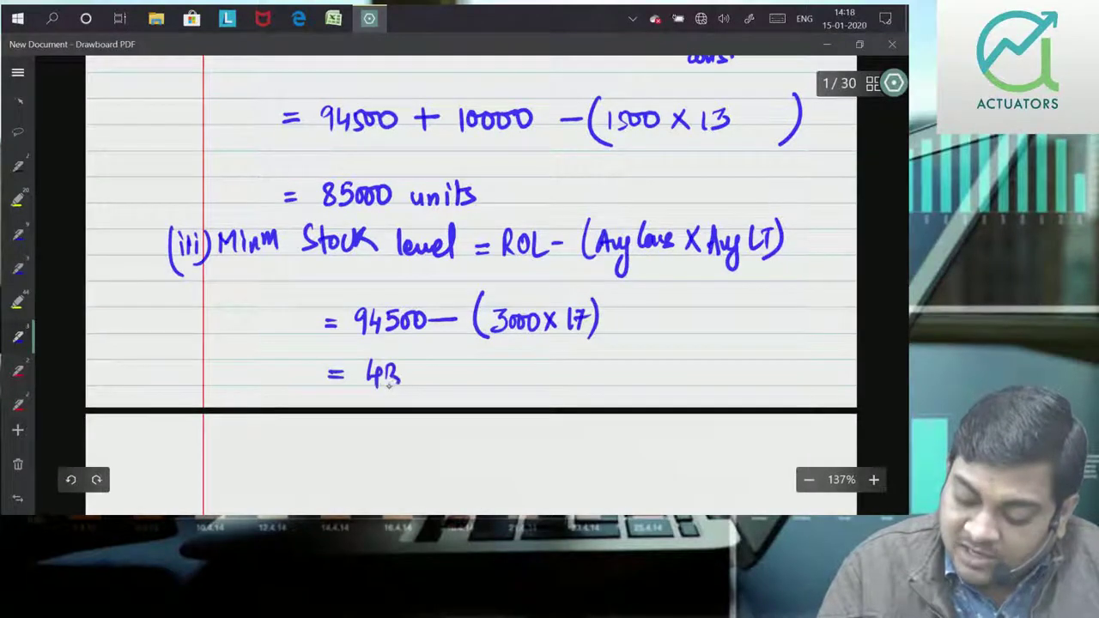
{"action": "left_click", "coordinate": [71, 479]}
{"action": "left_click", "coordinate": [72, 479]}
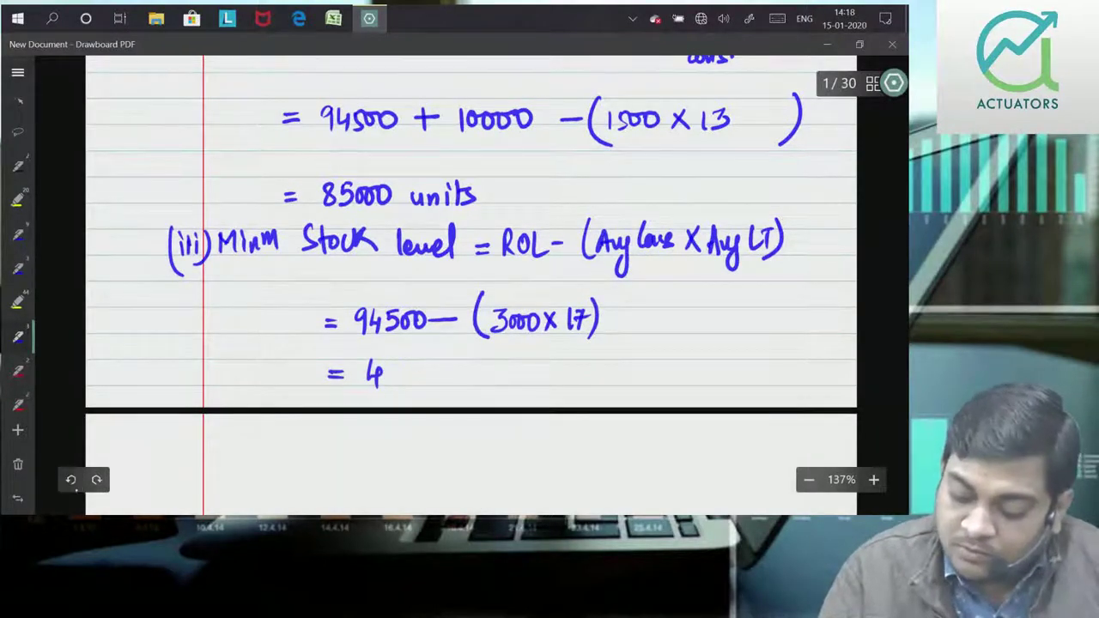
{"action": "mouse_move", "coordinate": [388, 365]}
{"action": "left_mouse_down"}
{"action": "mouse_move", "coordinate": [391, 386]}
{"action": "mouse_move", "coordinate": [428, 366]}
{"action": "left_mouse_up"}
{"action": "left_click_drag", "start_coordinate": [442, 366], "coordinate": [519, 383]}
{"action": "left_click_drag", "start_coordinate": [512, 367], "coordinate": [524, 366]}
{"action": "left_click_drag", "start_coordinate": [533, 364], "coordinate": [525, 383]}
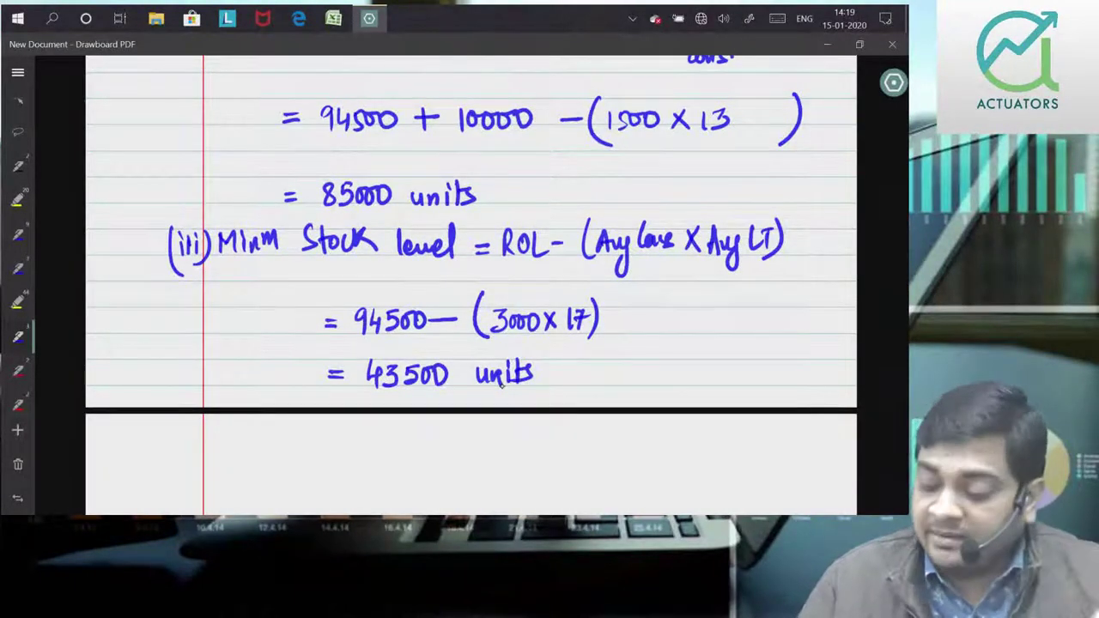
Write the '(iv)' label at the top of page 2
{"action": "scroll", "coordinate": [720, 394], "scroll_direction": "down", "scroll_amount": 3}
{"action": "scroll", "coordinate": [720, 394], "scroll_direction": "down", "scroll_amount": 1}
{"action": "left_click_drag", "start_coordinate": [175, 182], "coordinate": [180, 205]}
{"action": "mouse_move", "coordinate": [183, 184]}
{"action": "left_mouse_down"}
{"action": "mouse_move", "coordinate": [193, 184]}
{"action": "mouse_move", "coordinate": [196, 208]}
{"action": "mouse_move", "coordinate": [171, 213]}
{"action": "left_mouse_up"}
{"action": "left_click", "coordinate": [163, 176]}
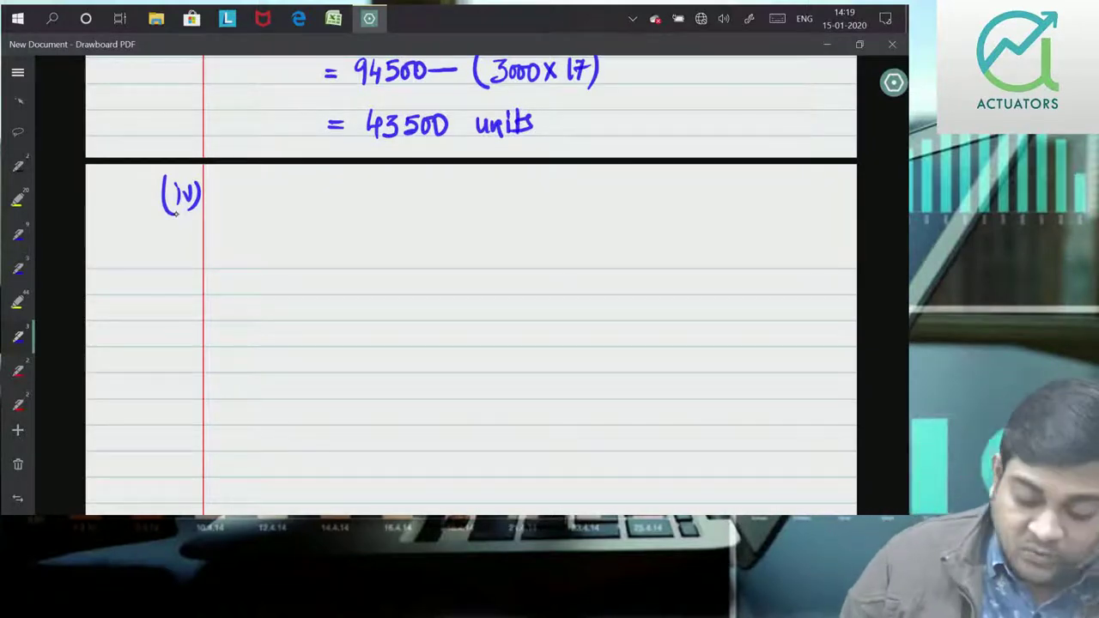
Write the heading 'Stores ledger for the Month of January 2020'
{"action": "left_click_drag", "start_coordinate": [422, 194], "coordinate": [438, 196]}
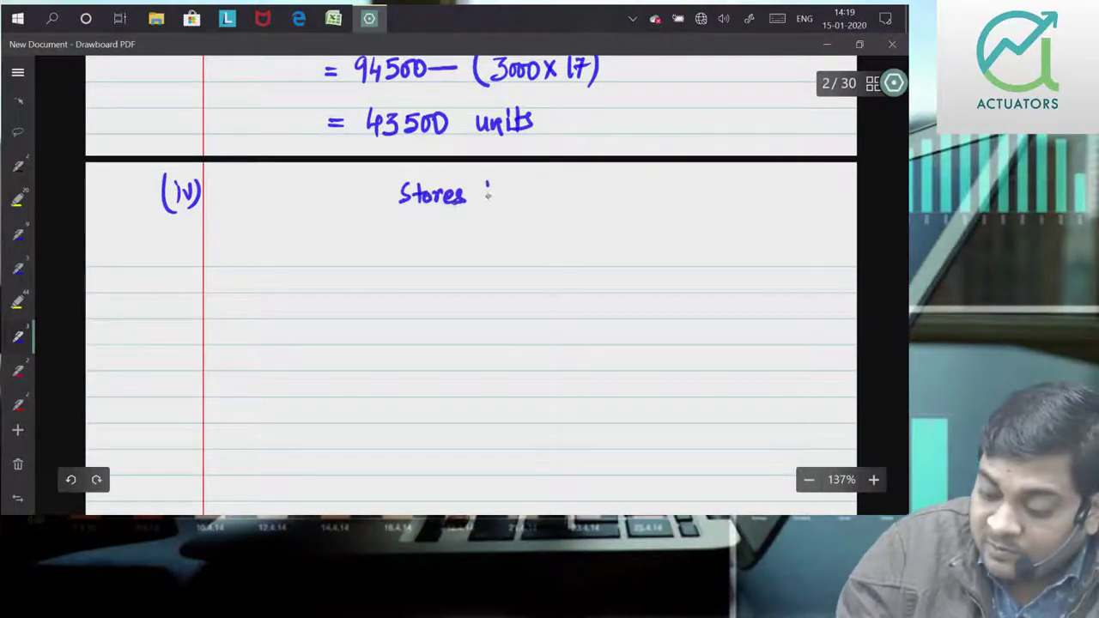
{"action": "left_click_drag", "start_coordinate": [541, 194], "coordinate": [551, 186]}
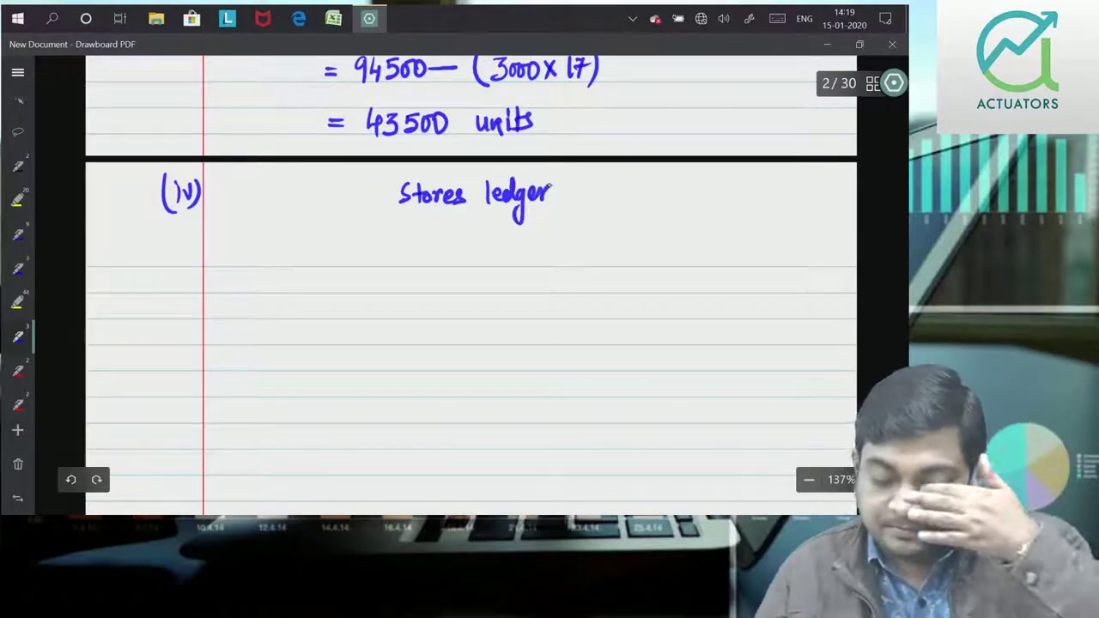
{"action": "left_click_drag", "start_coordinate": [564, 175], "coordinate": [567, 184]}
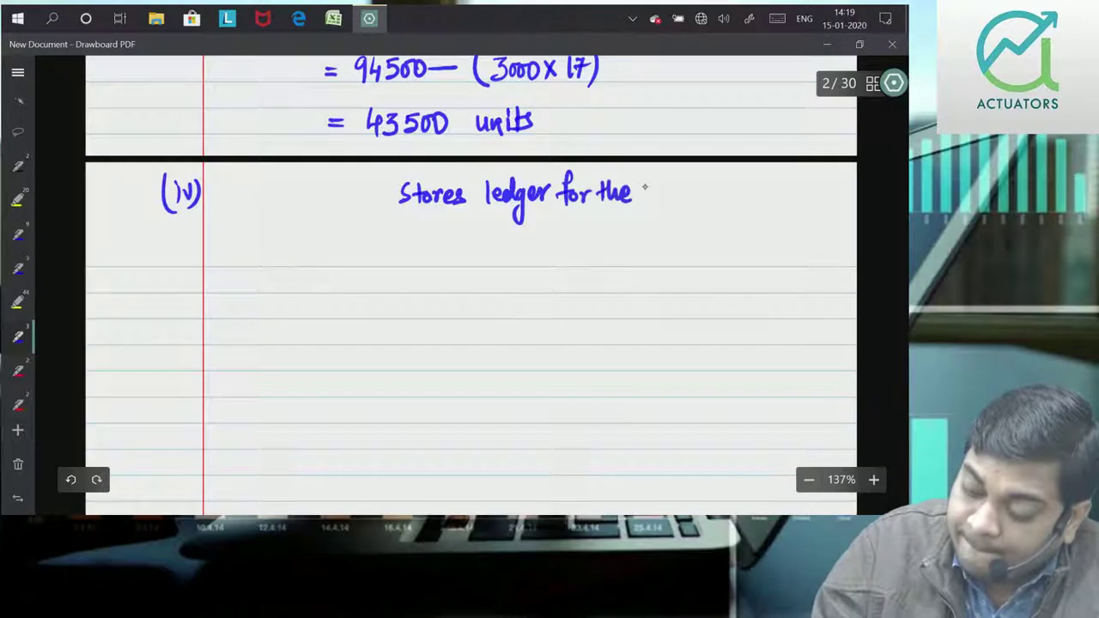
{"action": "left_click_drag", "start_coordinate": [677, 194], "coordinate": [695, 182]}
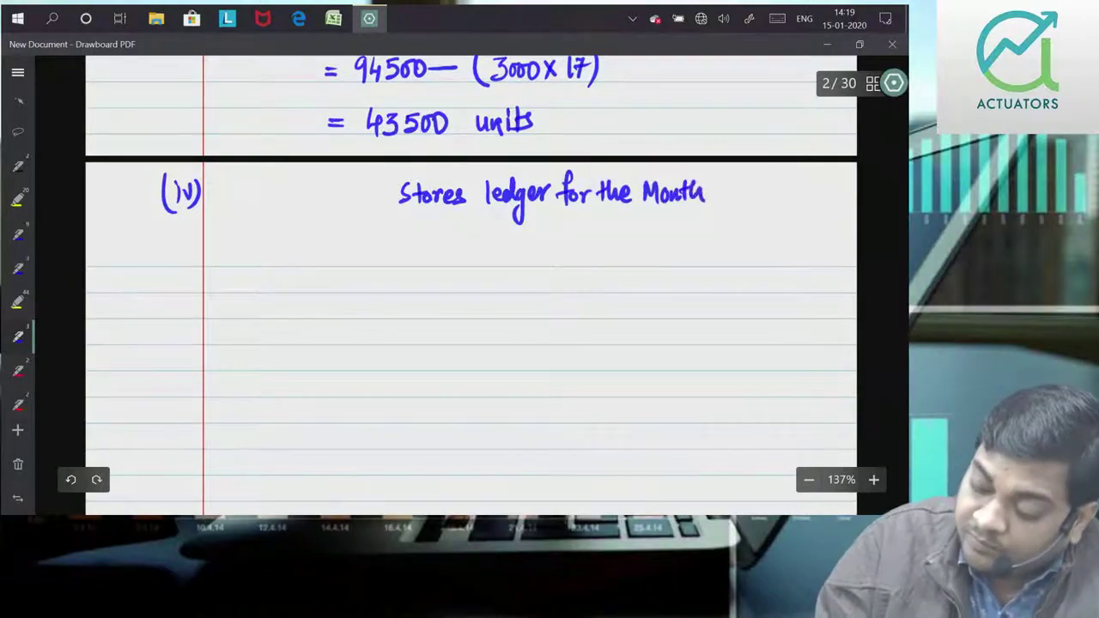
{"action": "left_click_drag", "start_coordinate": [465, 225], "coordinate": [463, 243]}
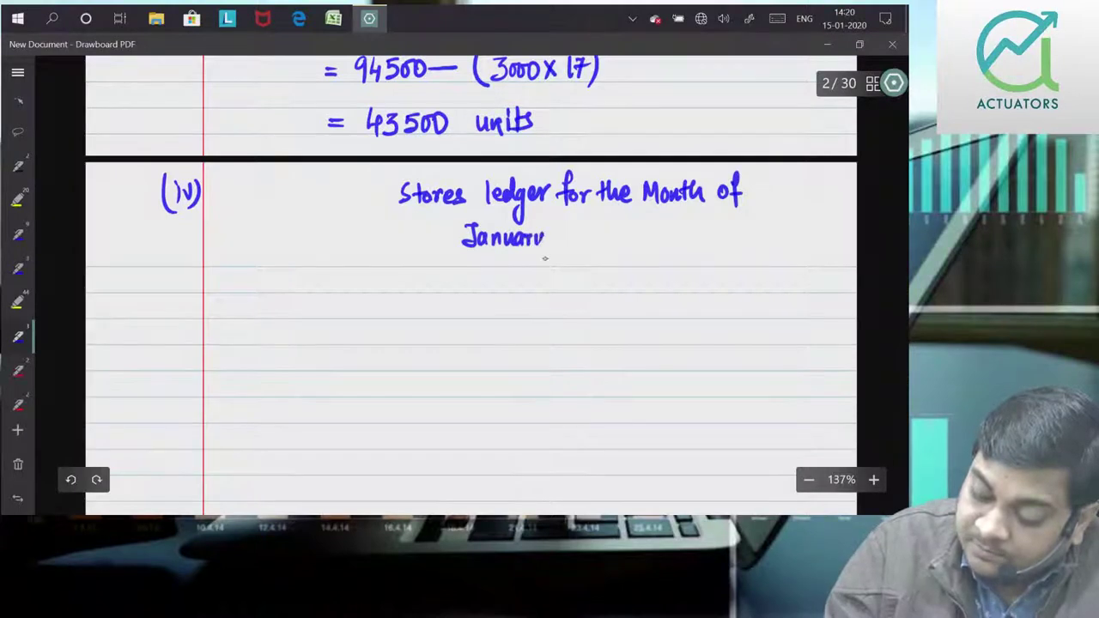
{"action": "scroll", "coordinate": [750, 435], "scroll_direction": "down", "scroll_amount": 1}
{"action": "left_click_drag", "start_coordinate": [572, 213], "coordinate": [612, 227]}
{"action": "left_click_drag", "start_coordinate": [622, 211], "coordinate": [620, 213]}
Draw two long horizontal rules under the heading, extending them to both page edges
{"action": "left_click_drag", "start_coordinate": [161, 246], "coordinate": [808, 232]}
{"action": "left_click_drag", "start_coordinate": [159, 284], "coordinate": [832, 277]}
{"action": "left_click_drag", "start_coordinate": [805, 234], "coordinate": [838, 231]}
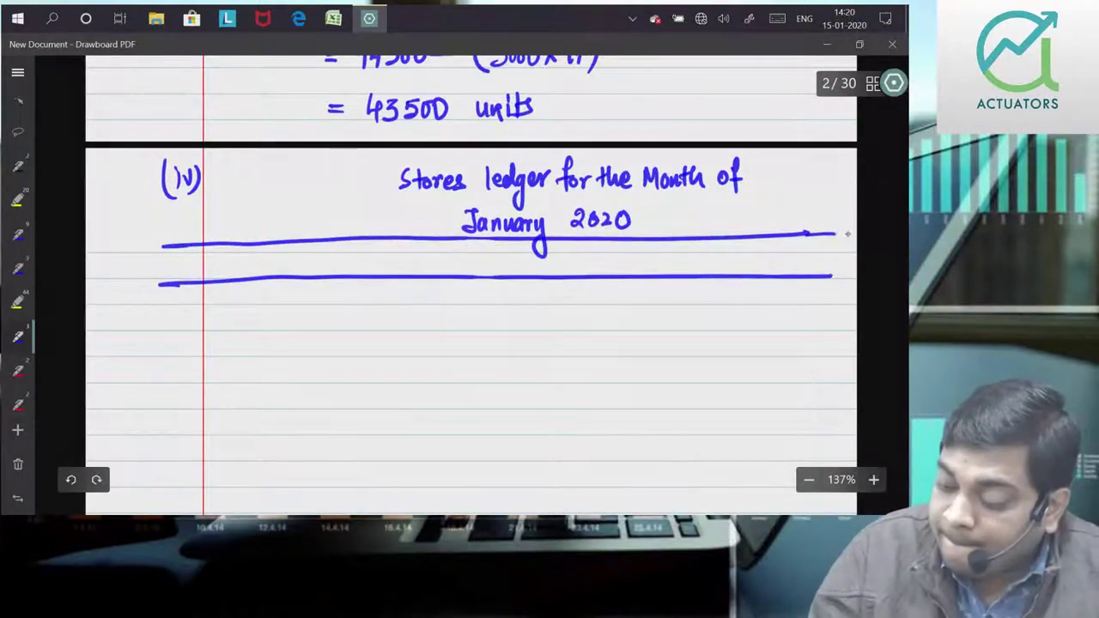
{"action": "left_click_drag", "start_coordinate": [830, 276], "coordinate": [851, 275]}
{"action": "left_click_drag", "start_coordinate": [88, 249], "coordinate": [201, 245]}
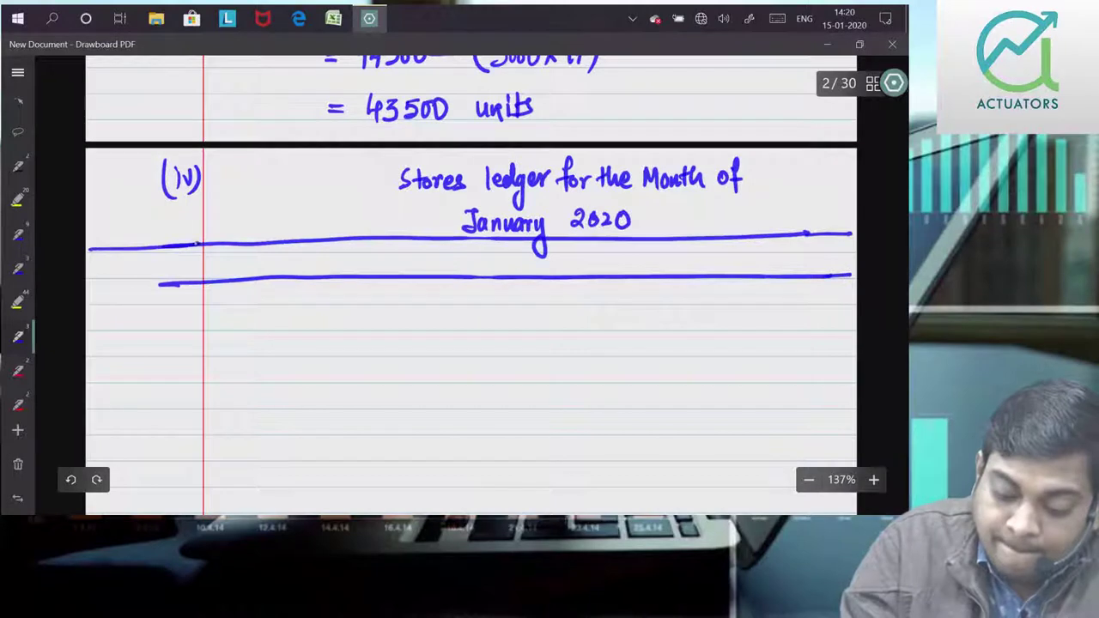
{"action": "left_click_drag", "start_coordinate": [96, 289], "coordinate": [199, 282]}
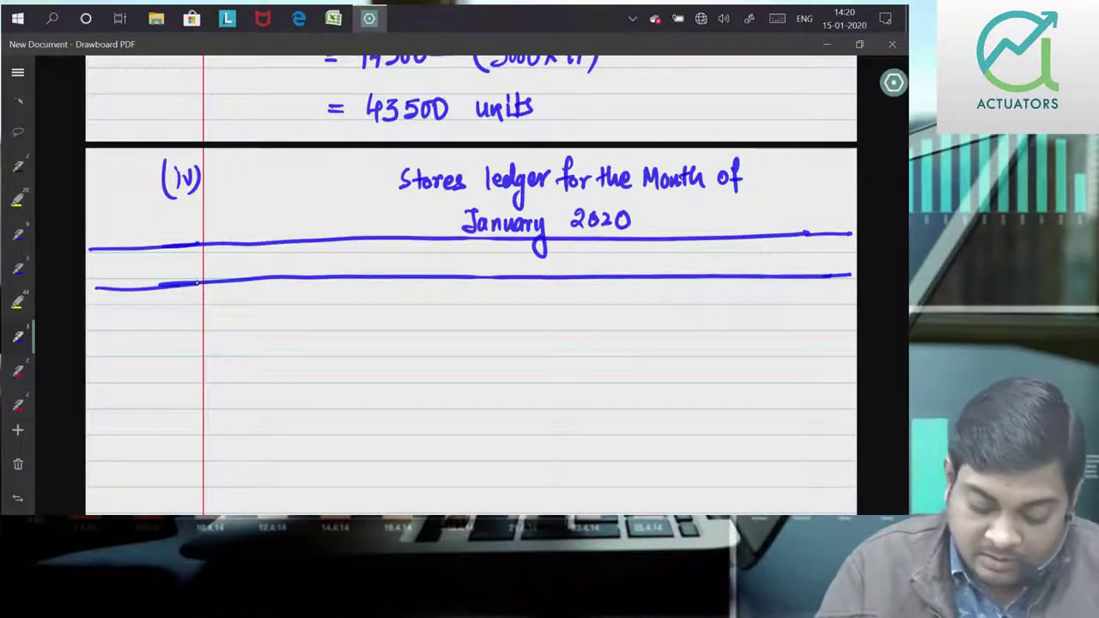
Undo the earlier line extensions and redraw two clean full-width rules under the heading
{"action": "left_click", "coordinate": [71, 480]}
{"action": "left_click", "coordinate": [71, 480]}
{"action": "left_click", "coordinate": [71, 479]}
{"action": "left_click", "coordinate": [70, 479]}
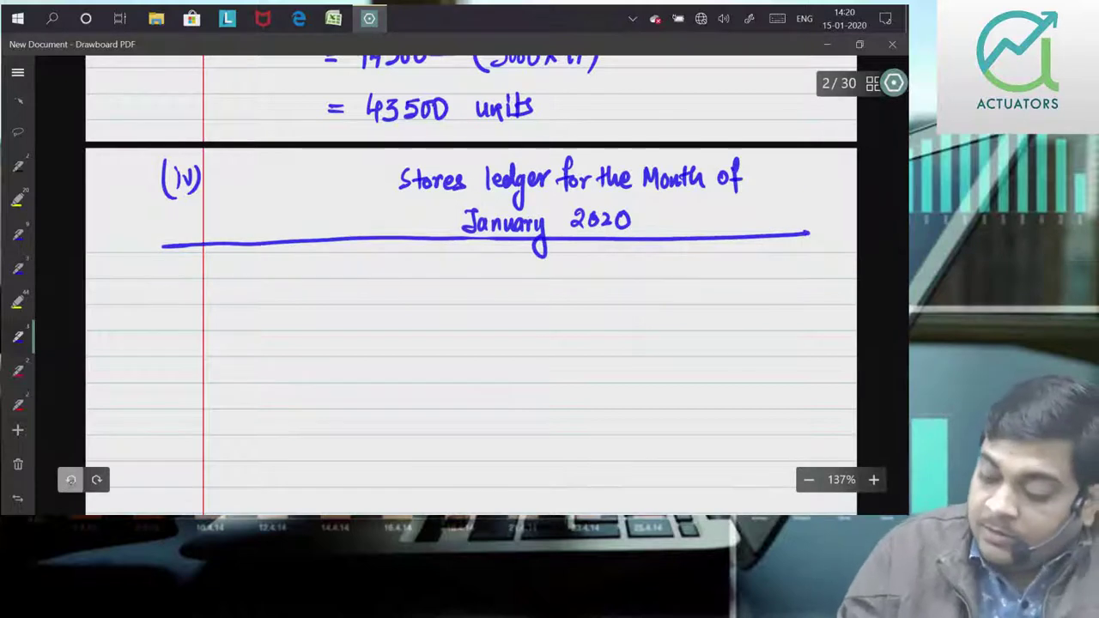
{"action": "left_click", "coordinate": [70, 480]}
{"action": "left_click_drag", "start_coordinate": [94, 249], "coordinate": [857, 240]}
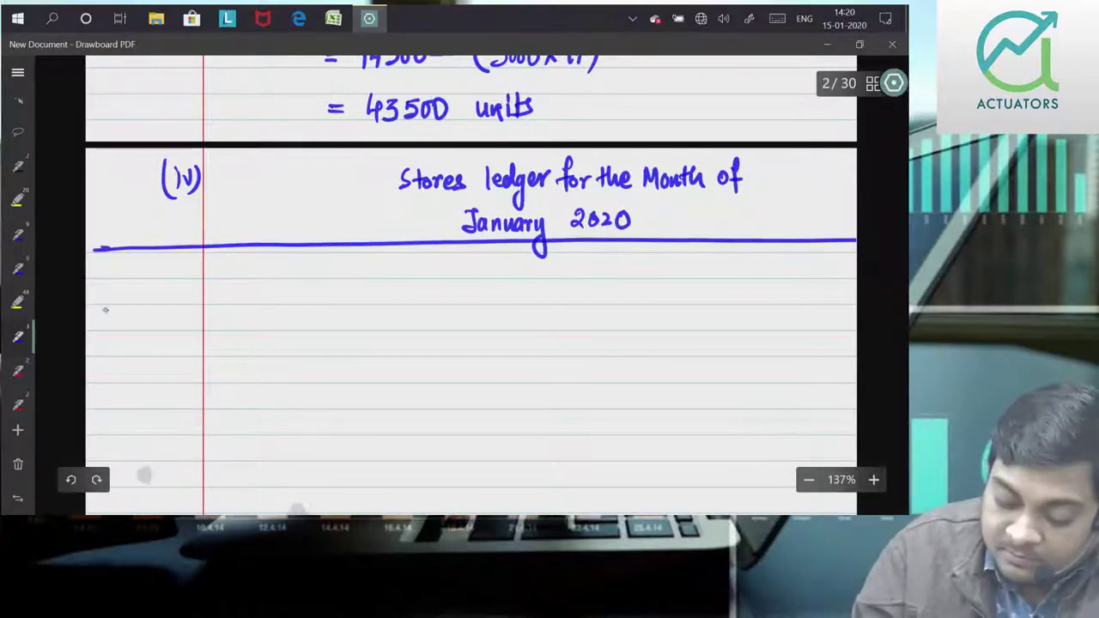
{"action": "left_click_drag", "start_coordinate": [125, 307], "coordinate": [860, 307]}
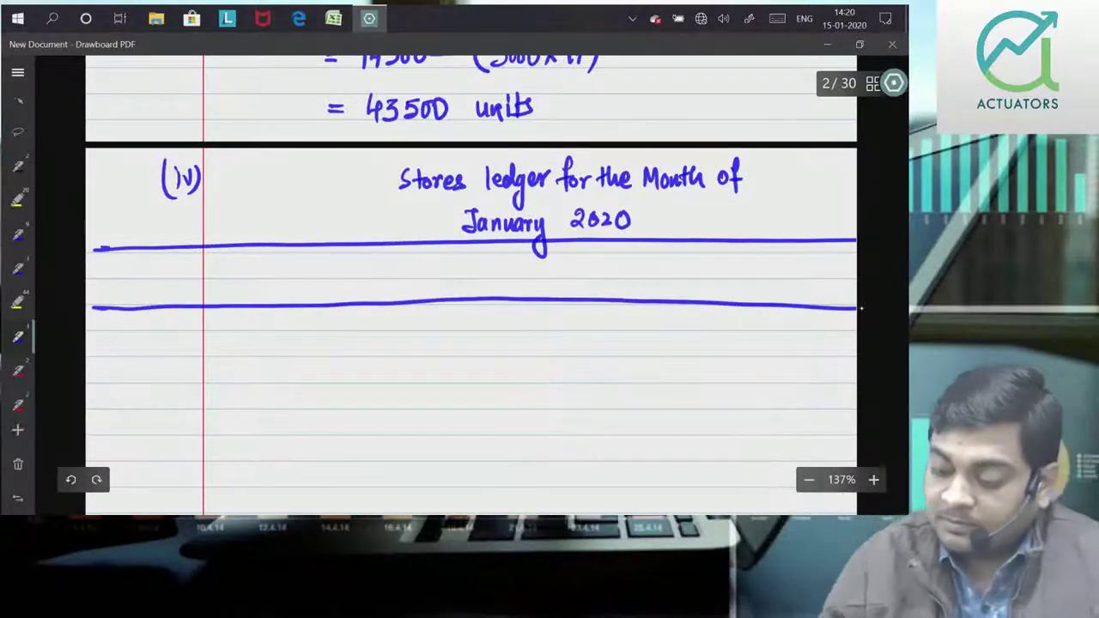
Draw the table's left border, Date/Receipts/Issue/Balance dividers and a sub-header line, beginning 'Receipts'
{"action": "scroll", "coordinate": [874, 333], "scroll_direction": "down", "scroll_amount": 3}
{"action": "scroll", "coordinate": [875, 332], "scroll_direction": "up", "scroll_amount": 1}
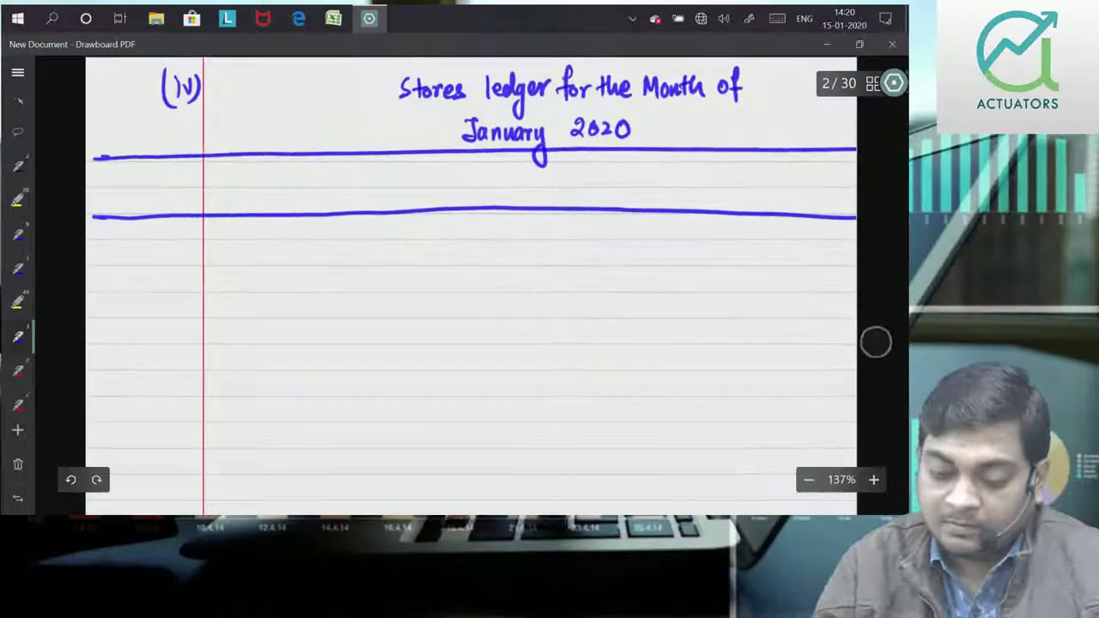
{"action": "left_click_drag", "start_coordinate": [95, 158], "coordinate": [96, 513]}
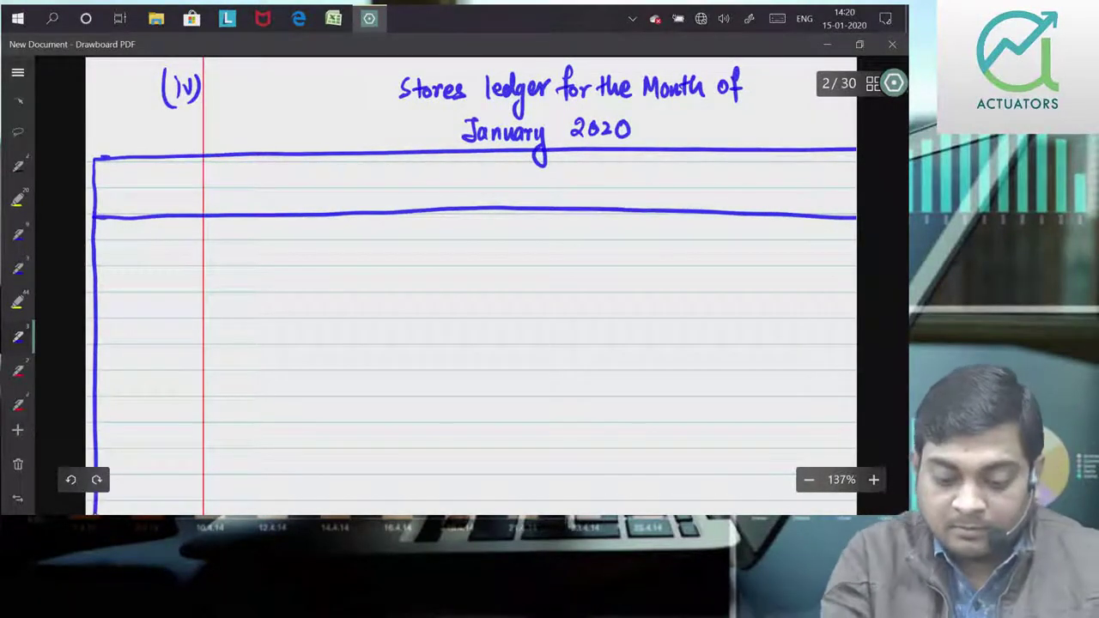
{"action": "left_click_drag", "start_coordinate": [169, 158], "coordinate": [173, 513]}
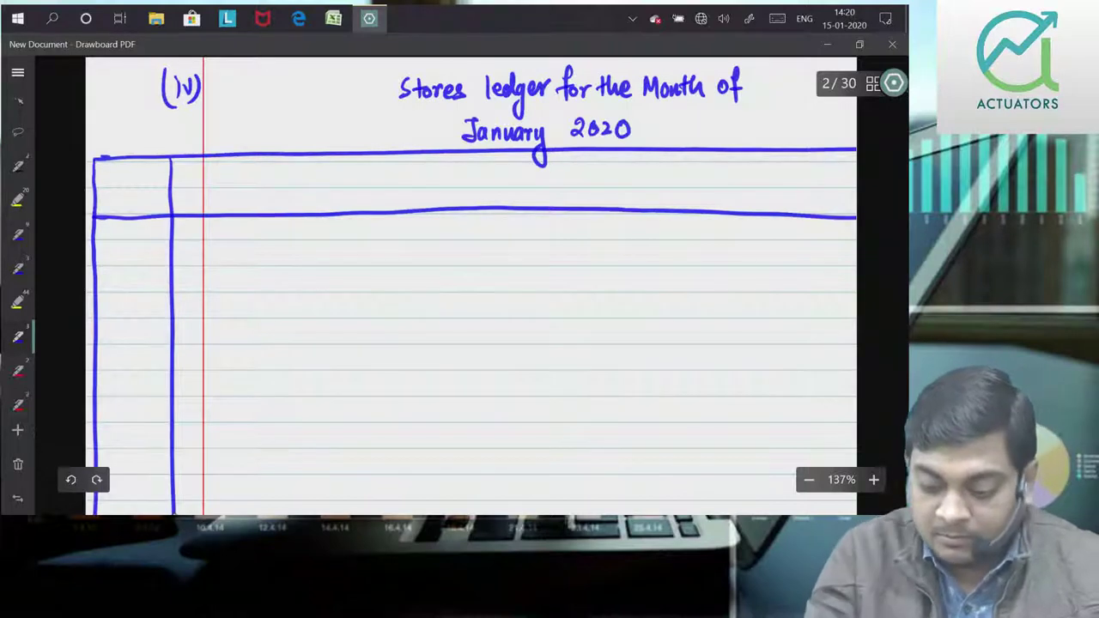
{"action": "left_click_drag", "start_coordinate": [416, 160], "coordinate": [415, 514]}
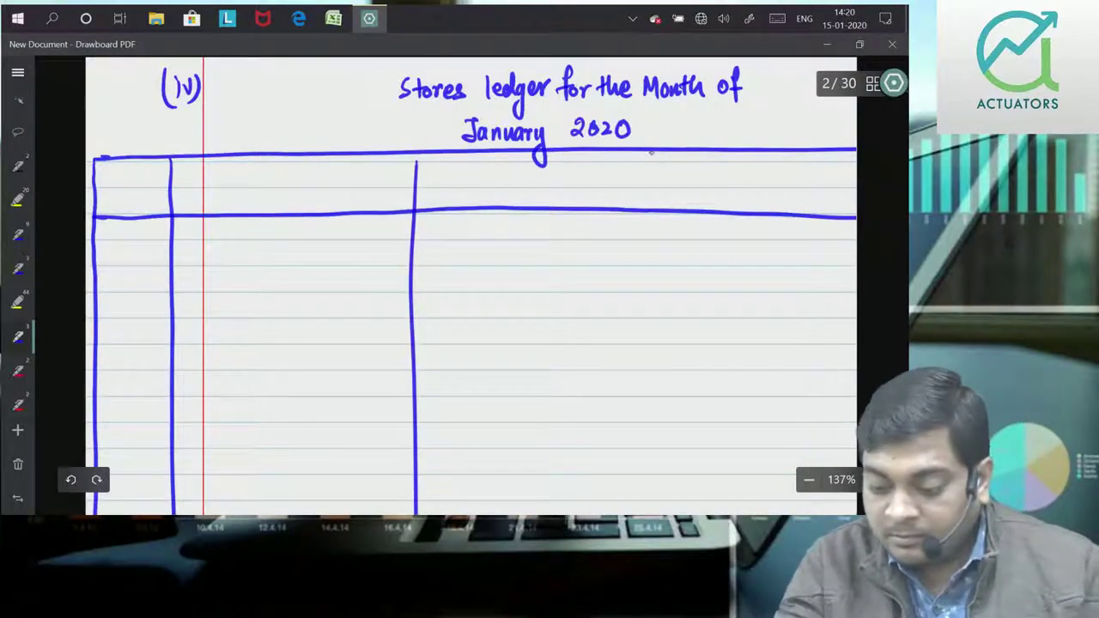
{"action": "left_click_drag", "start_coordinate": [655, 147], "coordinate": [663, 514]}
{"action": "left_click_drag", "start_coordinate": [171, 187], "coordinate": [858, 179]}
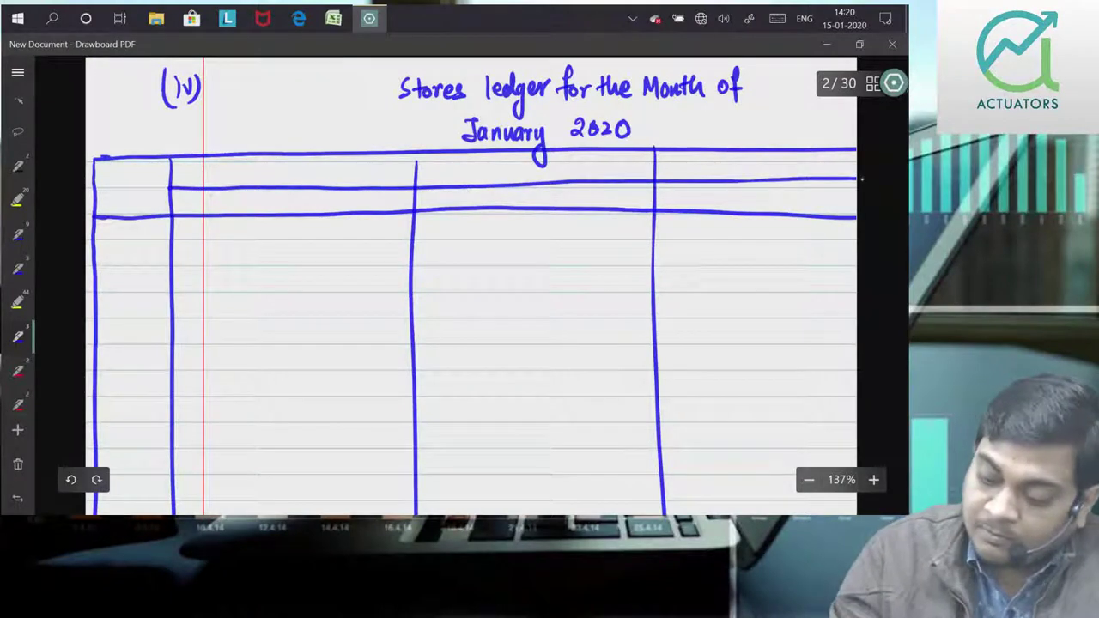
{"action": "left_click_drag", "start_coordinate": [255, 174], "coordinate": [266, 178]}
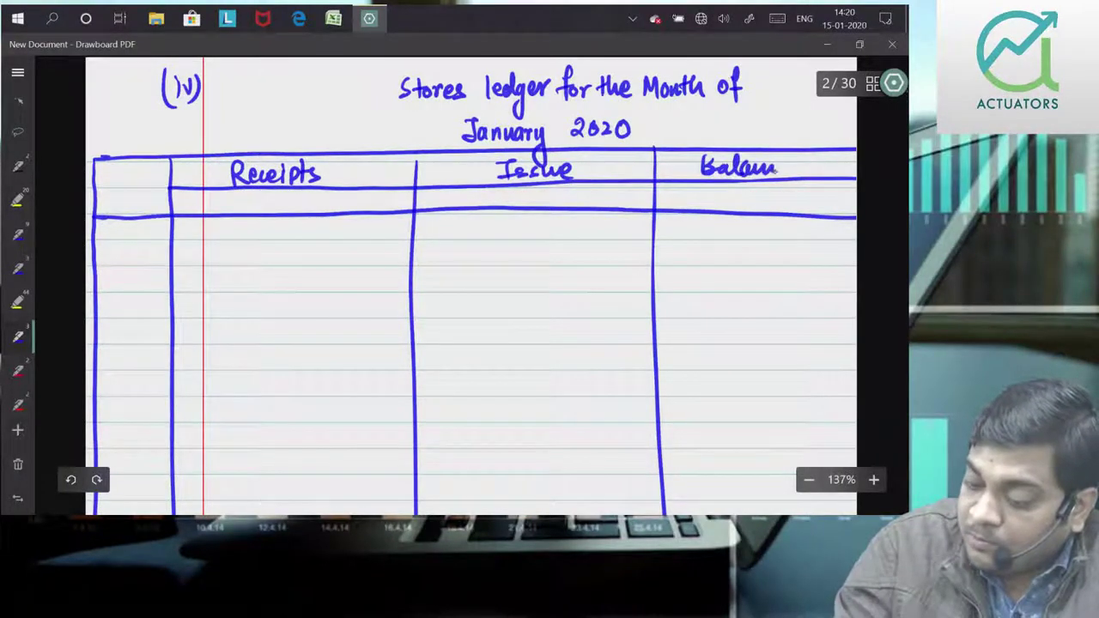
Write the Date, Receipts, Issue and Balance headings with Qty, Rate, Amt subheadings
{"action": "left_click_drag", "start_coordinate": [109, 191], "coordinate": [110, 207]}
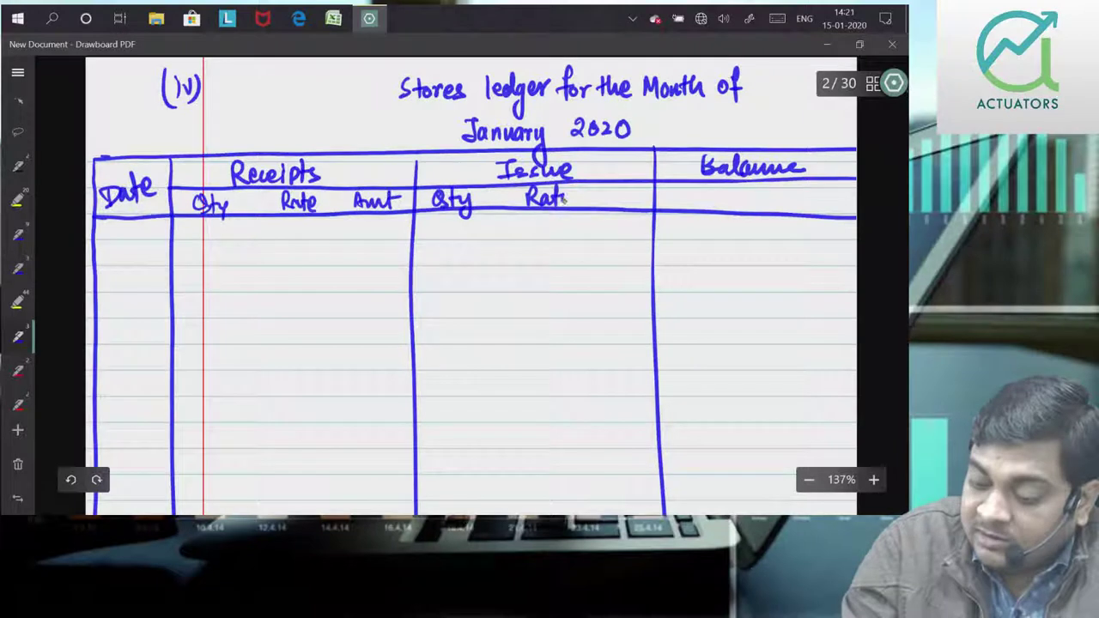
{"action": "mouse_move", "coordinate": [610, 206]}
{"action": "left_mouse_down"}
{"action": "mouse_move", "coordinate": [673, 193]}
{"action": "mouse_move", "coordinate": [703, 221]}
{"action": "left_mouse_up"}
{"action": "mouse_move", "coordinate": [747, 192]}
{"action": "left_mouse_down"}
{"action": "mouse_move", "coordinate": [747, 206]}
{"action": "mouse_move", "coordinate": [813, 197]}
{"action": "left_mouse_up"}
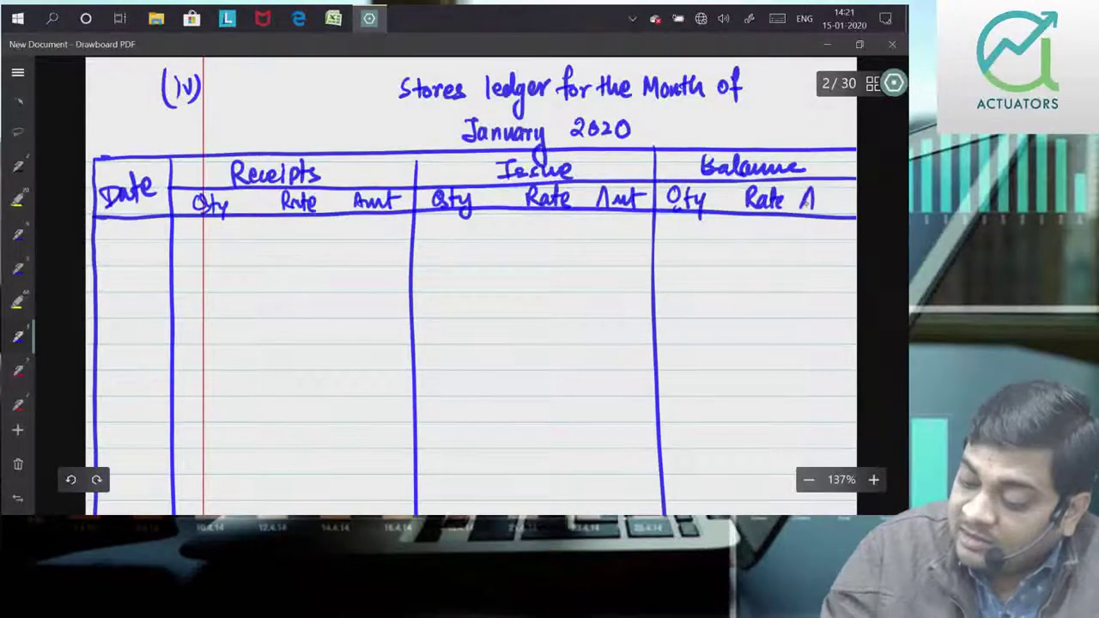
Add the bracketed note '(Amt ₹'000)' beside the ledger title
{"action": "left_click_drag", "start_coordinate": [731, 133], "coordinate": [791, 129]}
{"action": "left_click_drag", "start_coordinate": [786, 115], "coordinate": [815, 123]}
{"action": "left_click_drag", "start_coordinate": [826, 121], "coordinate": [827, 126]}
{"action": "left_click_drag", "start_coordinate": [722, 116], "coordinate": [718, 140]}
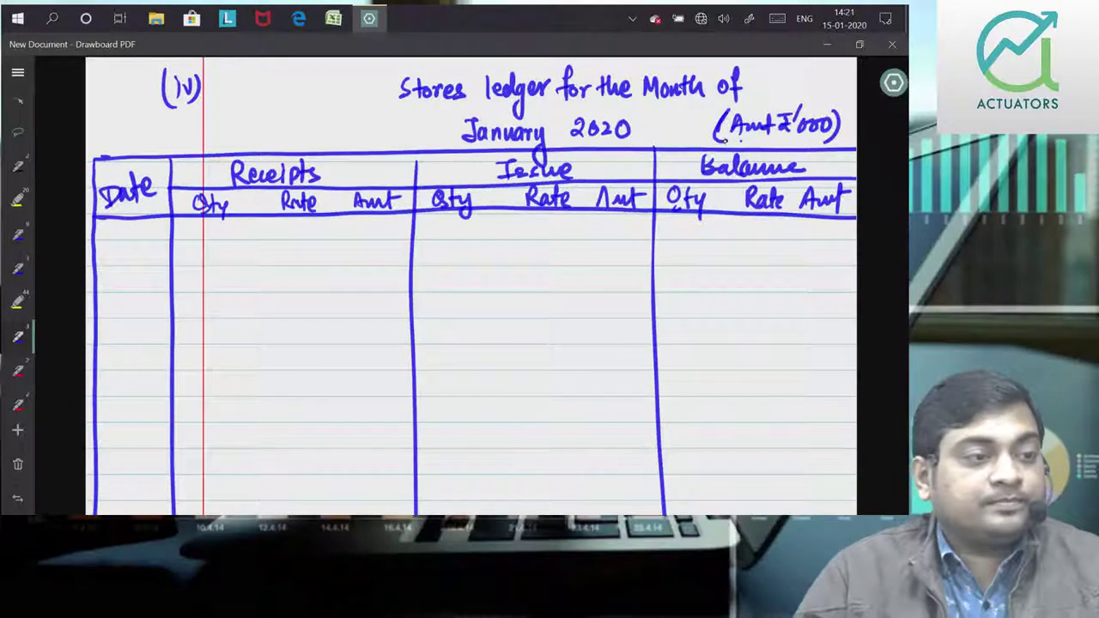
Draw dividers separating Qty, Rate and Amt under Receipts, Issue and Balance
{"action": "left_click_drag", "start_coordinate": [251, 189], "coordinate": [244, 515]}
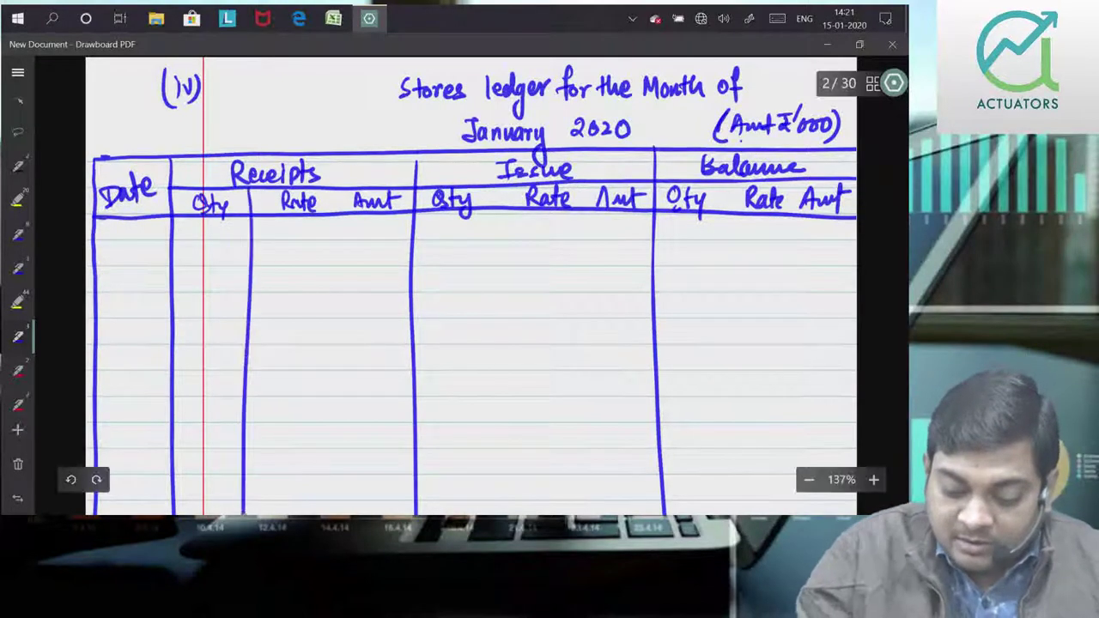
{"action": "left_click_drag", "start_coordinate": [329, 213], "coordinate": [333, 515]}
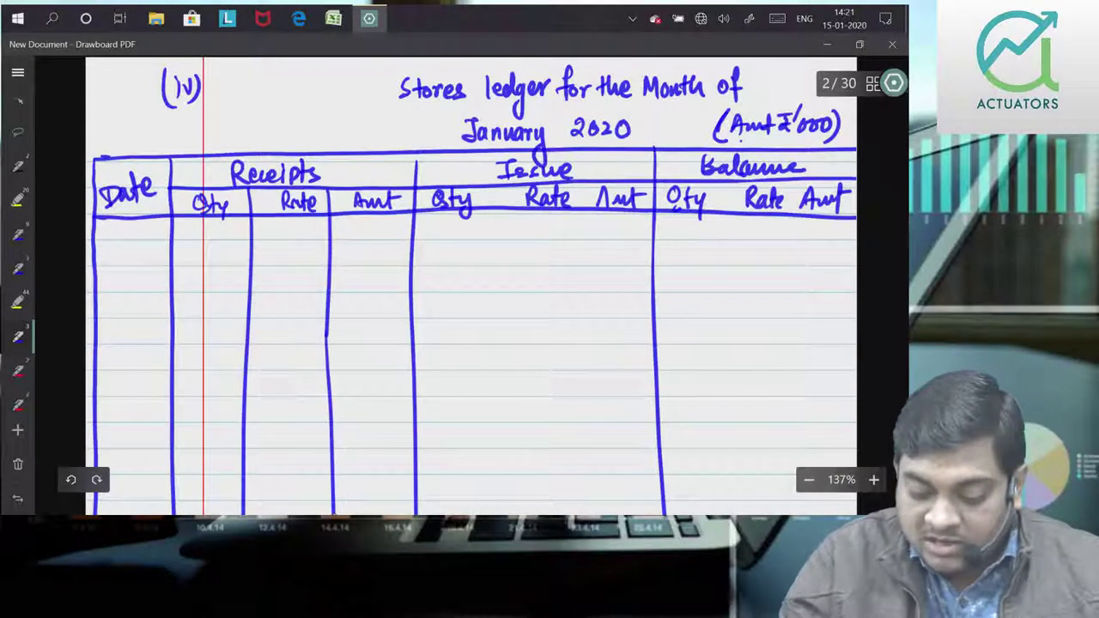
{"action": "left_click_drag", "start_coordinate": [495, 189], "coordinate": [488, 515]}
{"action": "left_click_drag", "start_coordinate": [582, 187], "coordinate": [577, 515]}
{"action": "left_click_drag", "start_coordinate": [727, 175], "coordinate": [728, 515]}
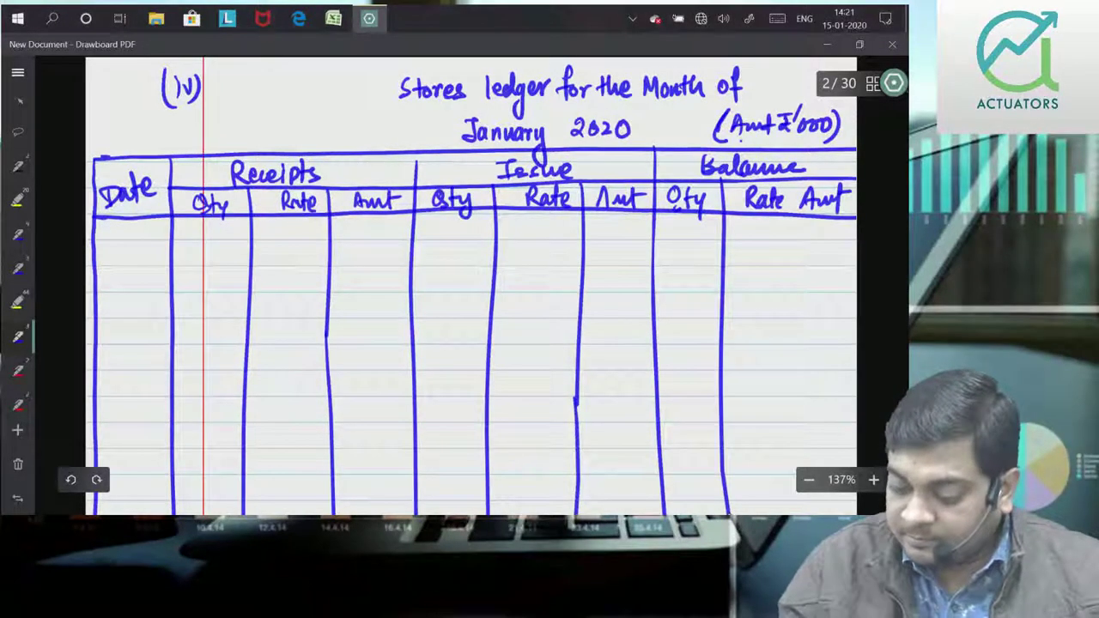
{"action": "left_click_drag", "start_coordinate": [790, 182], "coordinate": [800, 515]}
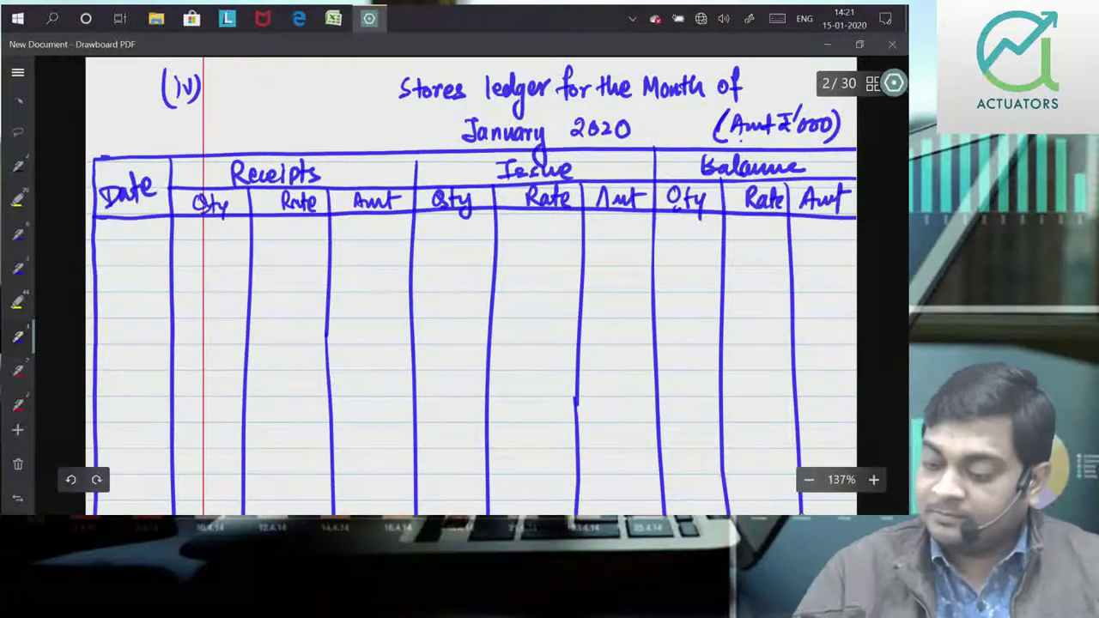
Write 'Weighted Avg' beside the (iv) label and double-underline it
{"action": "scroll", "coordinate": [885, 283], "scroll_direction": "down", "scroll_amount": 1}
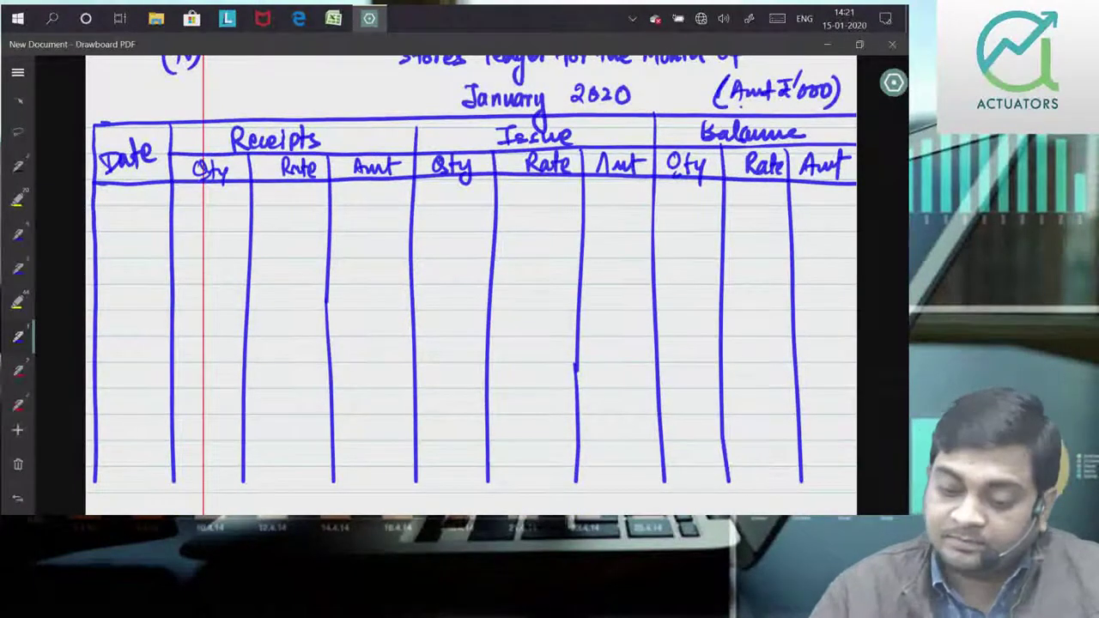
{"action": "scroll", "coordinate": [470, 284], "scroll_direction": "up", "scroll_amount": 2}
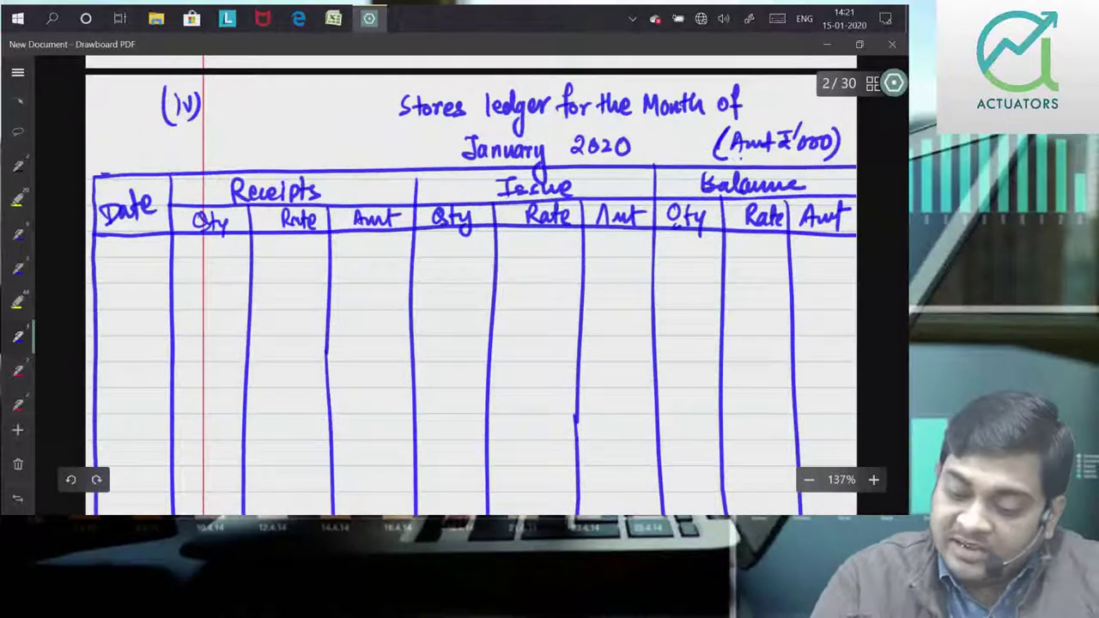
{"action": "mouse_move", "coordinate": [237, 111]}
{"action": "left_mouse_down"}
{"action": "mouse_move", "coordinate": [246, 129]}
{"action": "mouse_move", "coordinate": [265, 96]}
{"action": "left_mouse_up"}
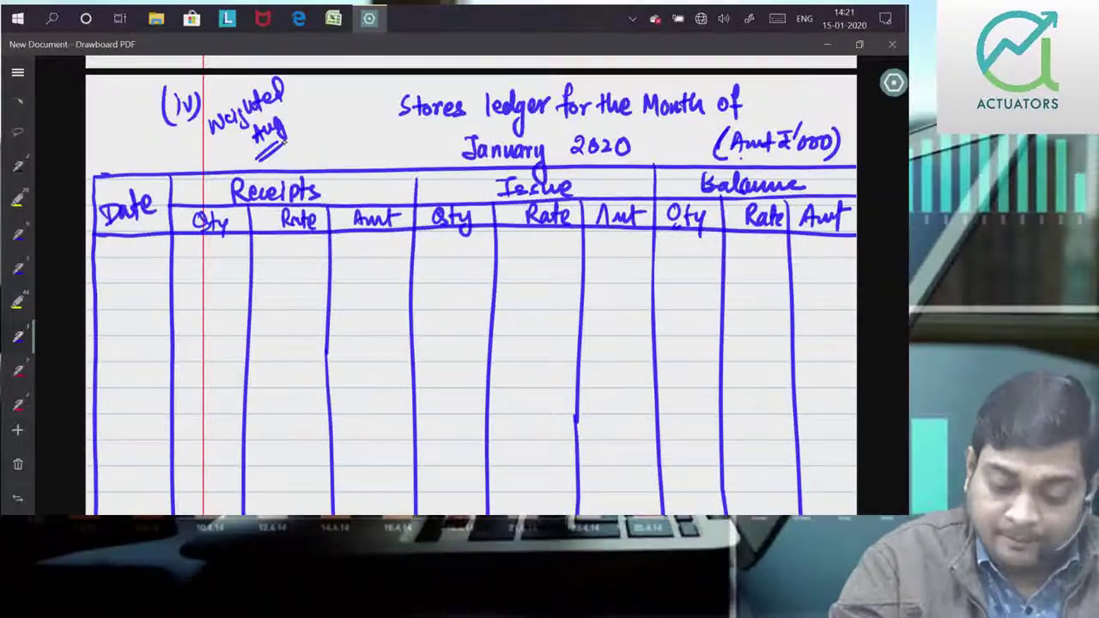
Enter 1/1/20 with dashes under Receipts and Issue, balance 3500 worth 34335, and rule the row
{"action": "mouse_move", "coordinate": [108, 255]}
{"action": "left_mouse_down"}
{"action": "mouse_move", "coordinate": [117, 286]}
{"action": "mouse_move", "coordinate": [129, 273]}
{"action": "left_mouse_up"}
{"action": "mouse_move", "coordinate": [142, 247]}
{"action": "left_mouse_down"}
{"action": "mouse_move", "coordinate": [138, 277]}
{"action": "mouse_move", "coordinate": [156, 273]}
{"action": "mouse_move", "coordinate": [162, 254]}
{"action": "left_mouse_up"}
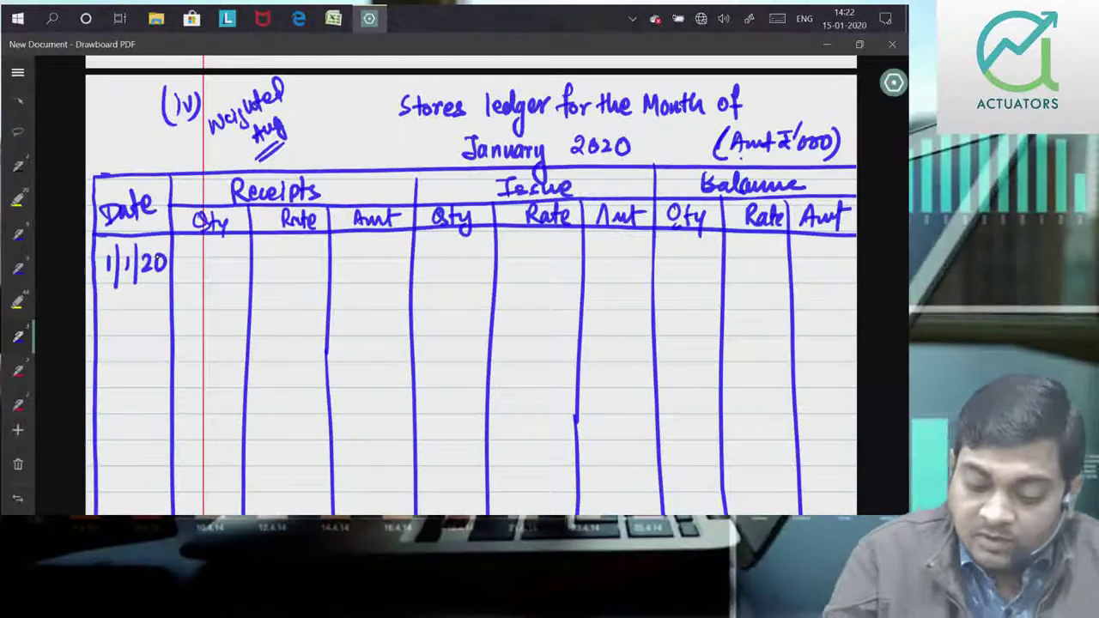
{"action": "left_click_drag", "start_coordinate": [200, 266], "coordinate": [217, 266]}
{"action": "left_click_drag", "start_coordinate": [285, 266], "coordinate": [394, 270]}
{"action": "left_click_drag", "start_coordinate": [461, 267], "coordinate": [492, 267]}
{"action": "mouse_move", "coordinate": [543, 268]}
{"action": "left_mouse_down"}
{"action": "mouse_move", "coordinate": [660, 267]}
{"action": "mouse_move", "coordinate": [701, 252]}
{"action": "left_mouse_up"}
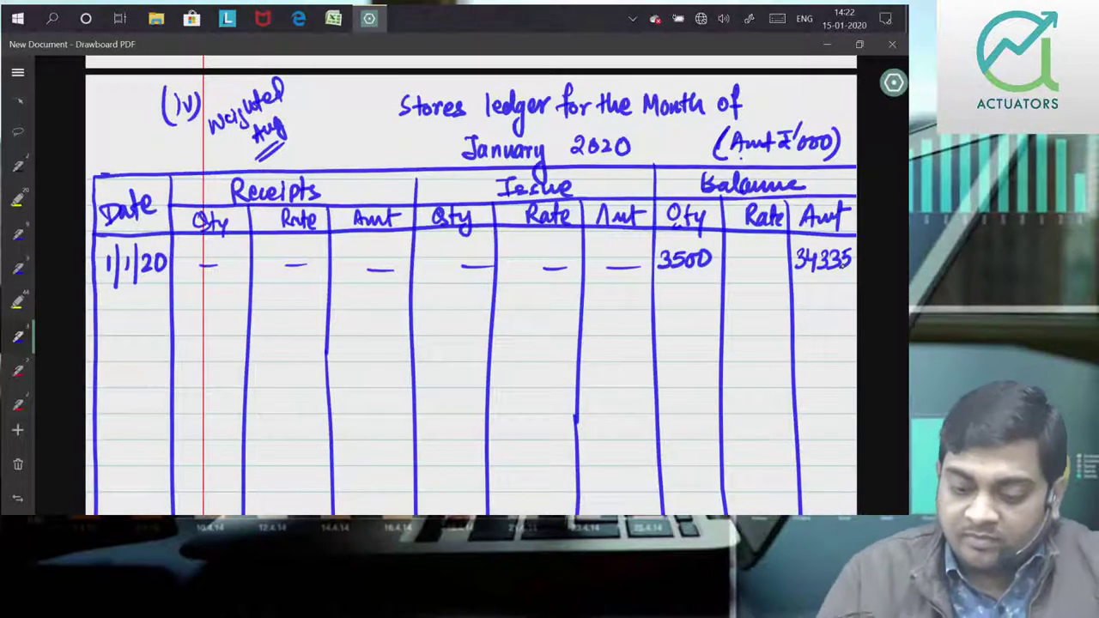
{"action": "left_click_drag", "start_coordinate": [101, 284], "coordinate": [856, 284]}
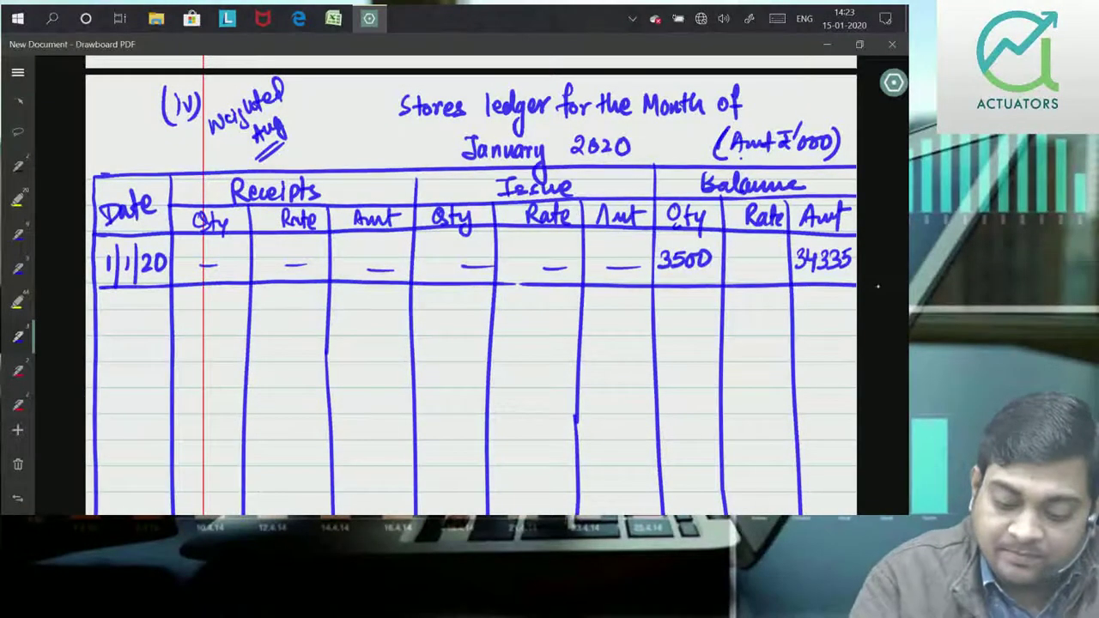
Enter 5/1/20 receipts of 10000 units at 9930 for 99300, with a dash under Issue Qty
{"action": "left_click", "coordinate": [302, 461]}
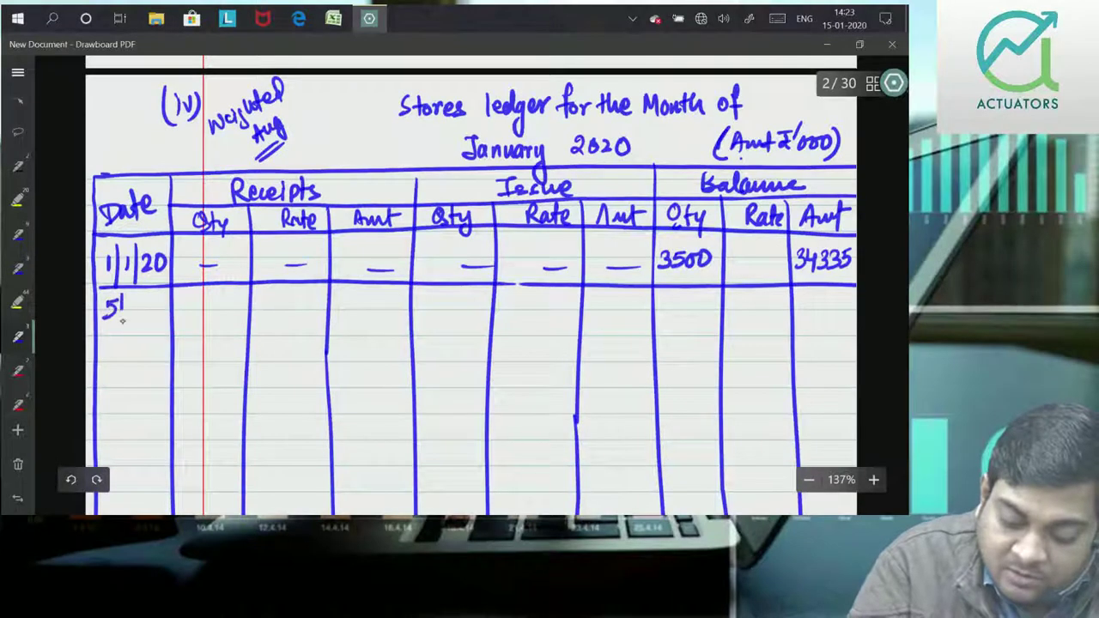
{"action": "mouse_move", "coordinate": [139, 294]}
{"action": "left_mouse_down"}
{"action": "mouse_move", "coordinate": [138, 325]}
{"action": "mouse_move", "coordinate": [161, 318]}
{"action": "mouse_move", "coordinate": [164, 299]}
{"action": "left_mouse_up"}
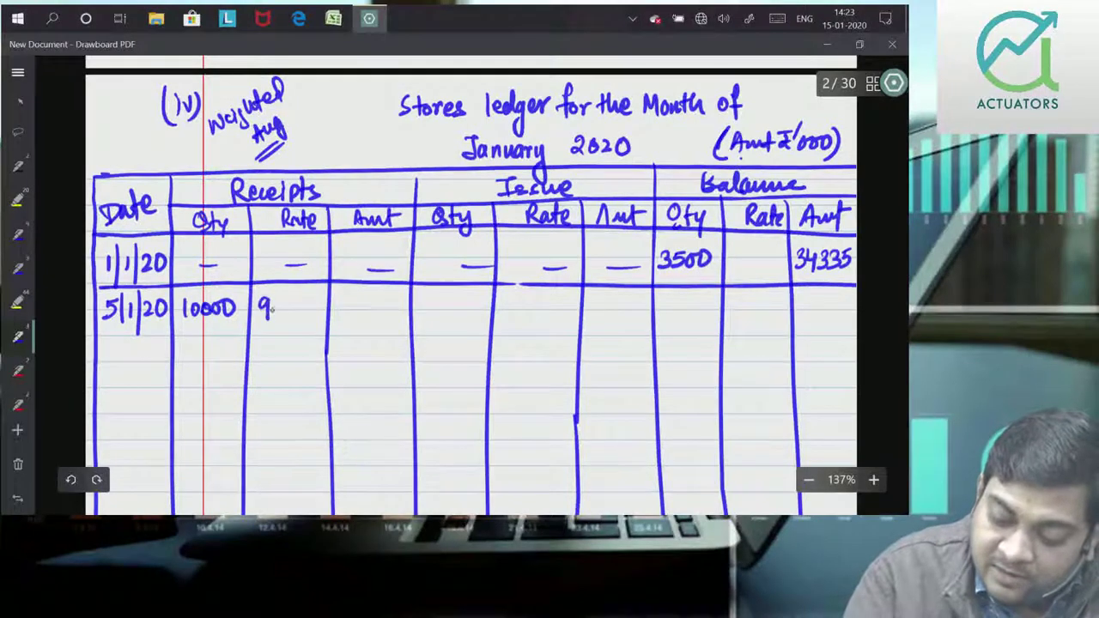
{"action": "left_click_drag", "start_coordinate": [308, 298], "coordinate": [306, 301]}
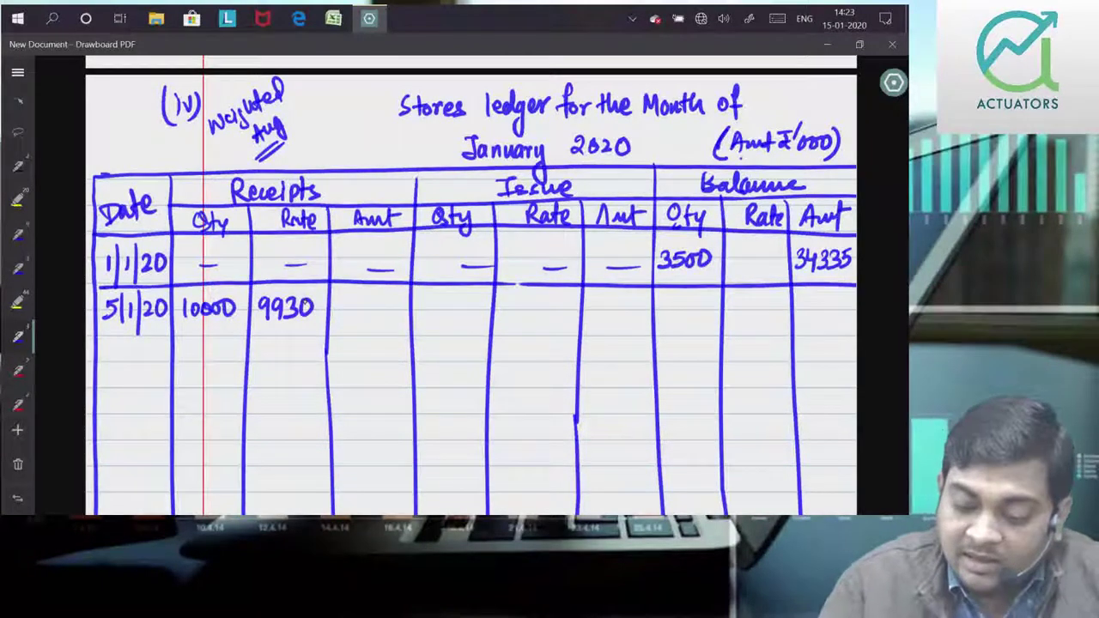
{"action": "mouse_move", "coordinate": [339, 303]}
{"action": "left_mouse_down"}
{"action": "mouse_move", "coordinate": [345, 319]}
{"action": "mouse_move", "coordinate": [391, 309]}
{"action": "left_mouse_up"}
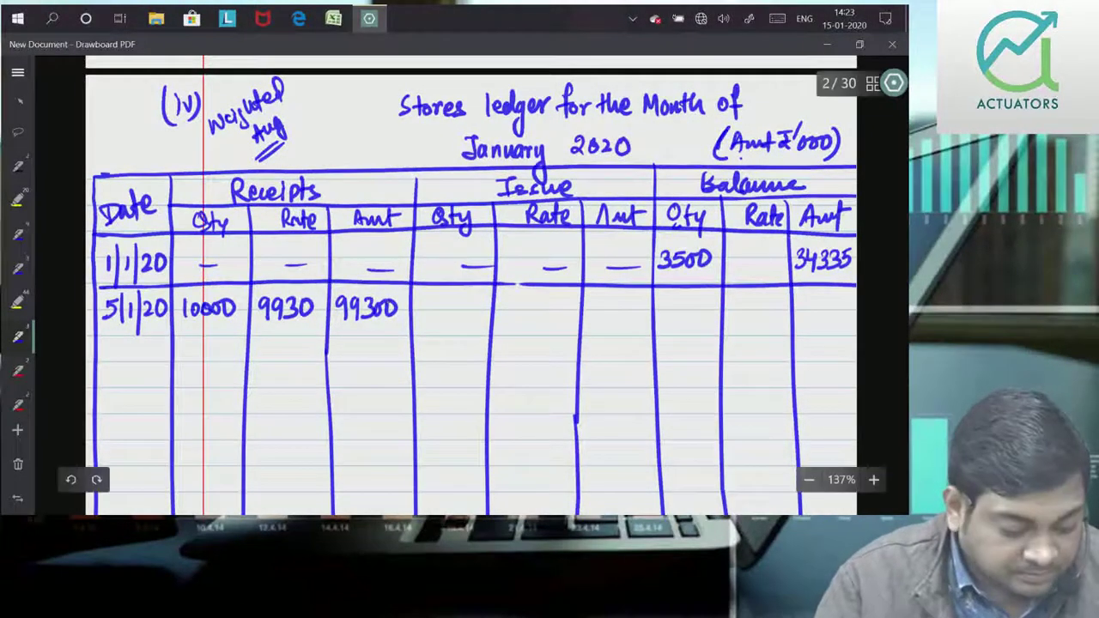
{"action": "left_click_drag", "start_coordinate": [438, 301], "coordinate": [452, 300]}
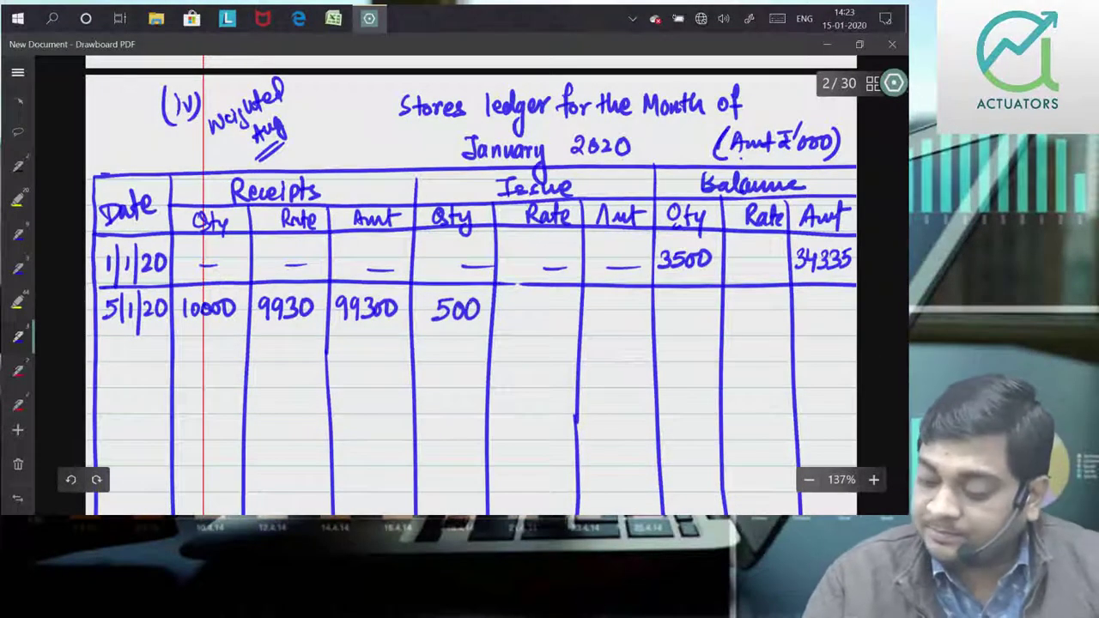
Write 9930 in the 5/1/20 Issue Rate cell
{"action": "scroll", "coordinate": [471, 283], "scroll_direction": "down", "scroll_amount": 1}
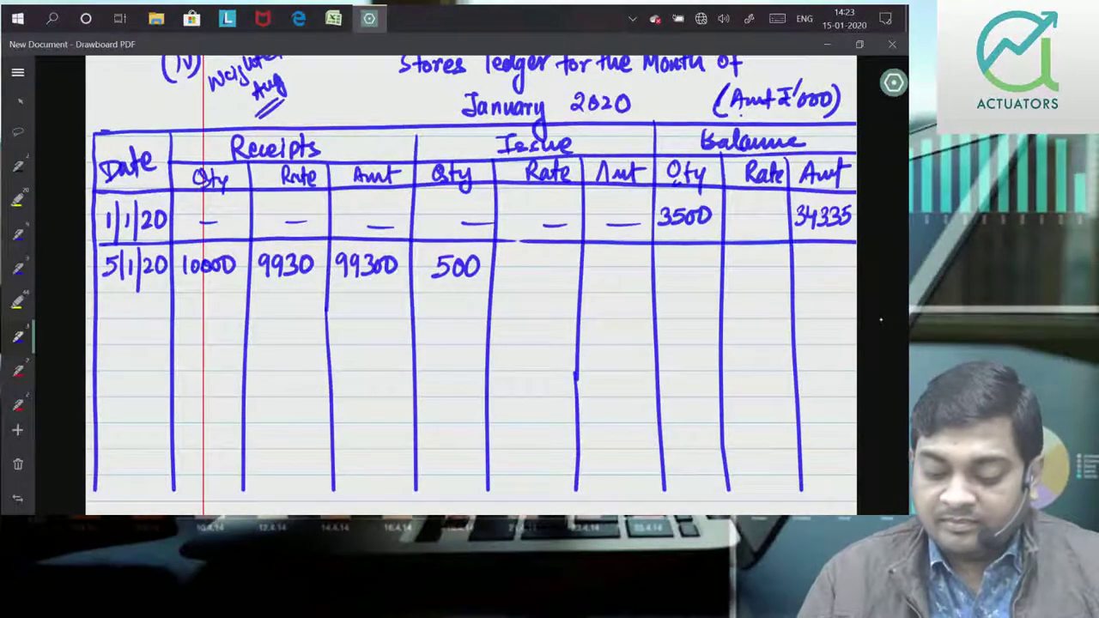
{"action": "left_click", "coordinate": [621, 397]}
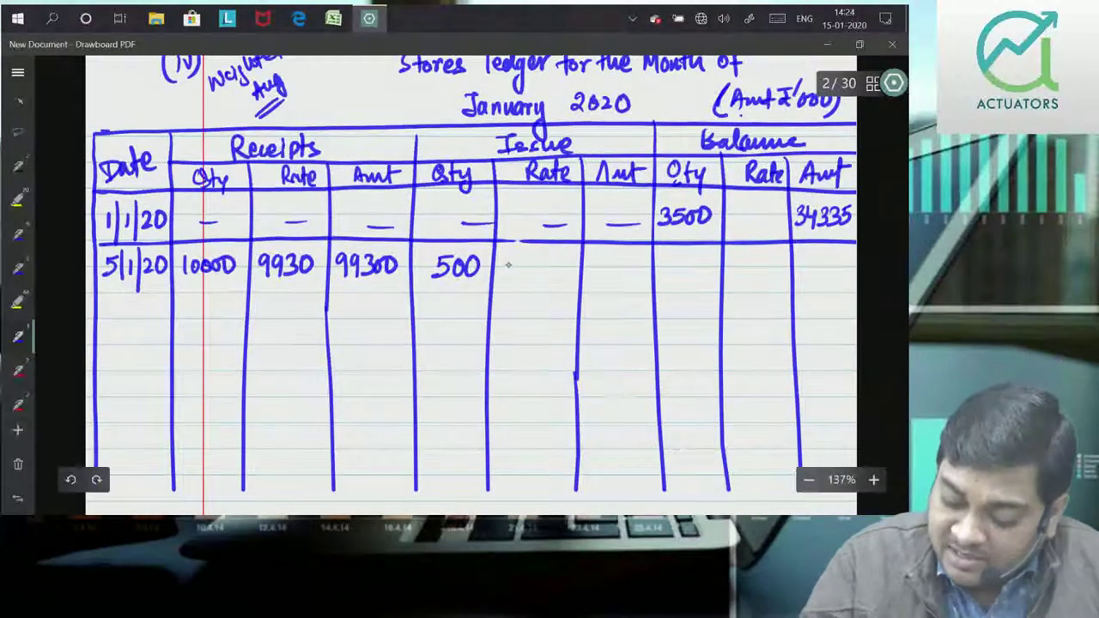
{"action": "left_click_drag", "start_coordinate": [541, 259], "coordinate": [542, 276]}
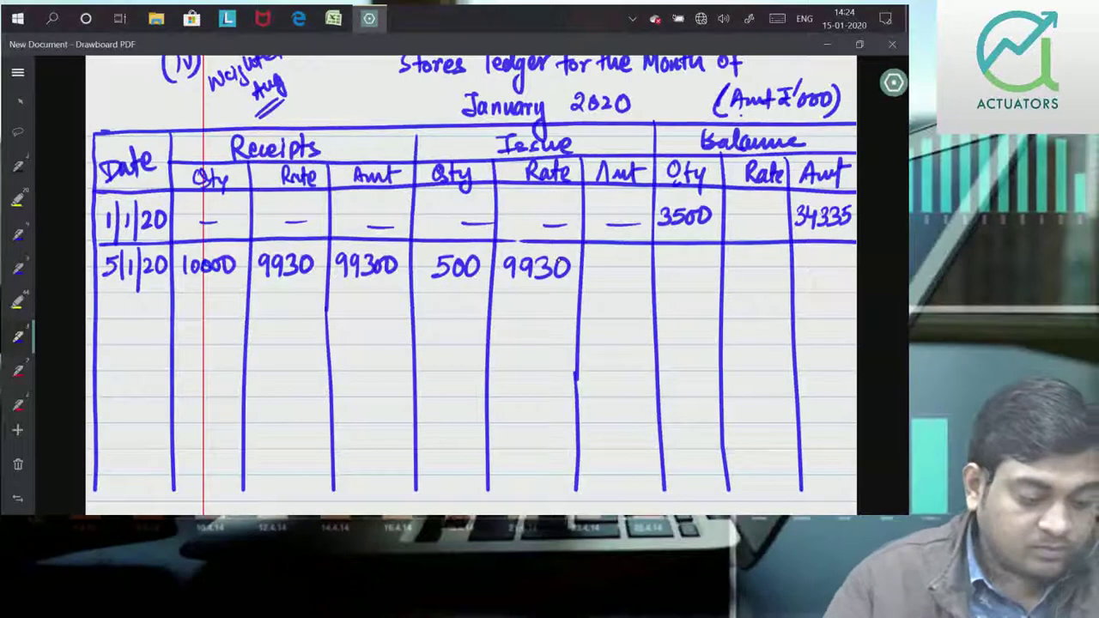
Write the issue amount 4965, erasing a stray decimal, then begin the balance quantity 13000
{"action": "left_click", "coordinate": [694, 403]}
{"action": "left_click_drag", "start_coordinate": [589, 255], "coordinate": [610, 271]}
{"action": "left_click_drag", "start_coordinate": [606, 262], "coordinate": [605, 278]}
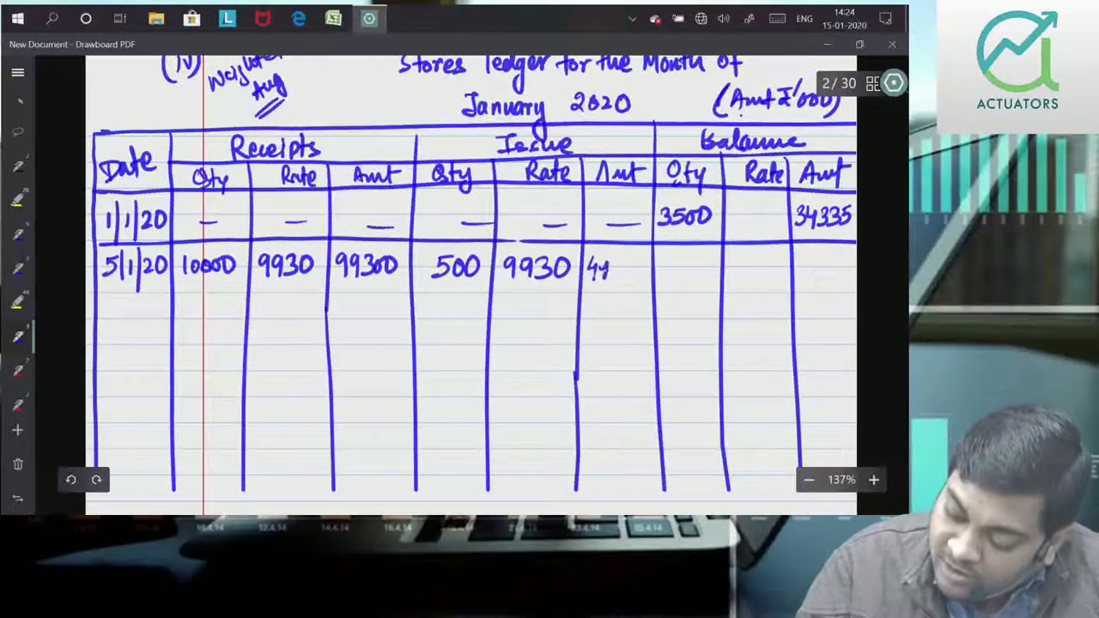
{"action": "mouse_move", "coordinate": [616, 261]}
{"action": "left_mouse_down"}
{"action": "mouse_move", "coordinate": [616, 277]}
{"action": "mouse_move", "coordinate": [631, 279]}
{"action": "left_mouse_up"}
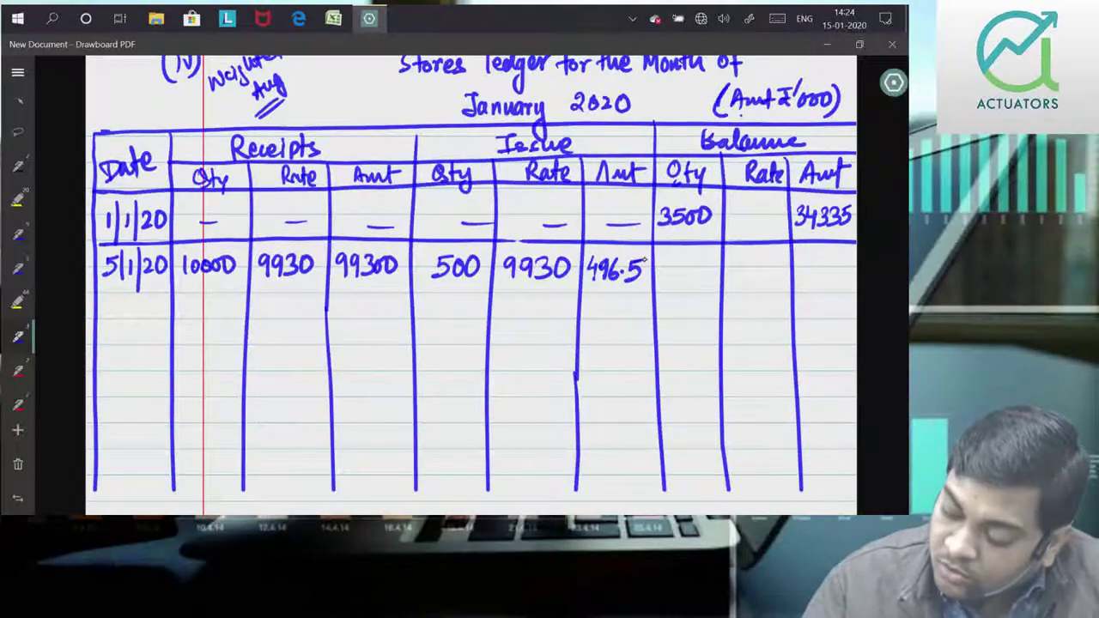
{"action": "left_click_drag", "start_coordinate": [632, 271], "coordinate": [637, 266]}
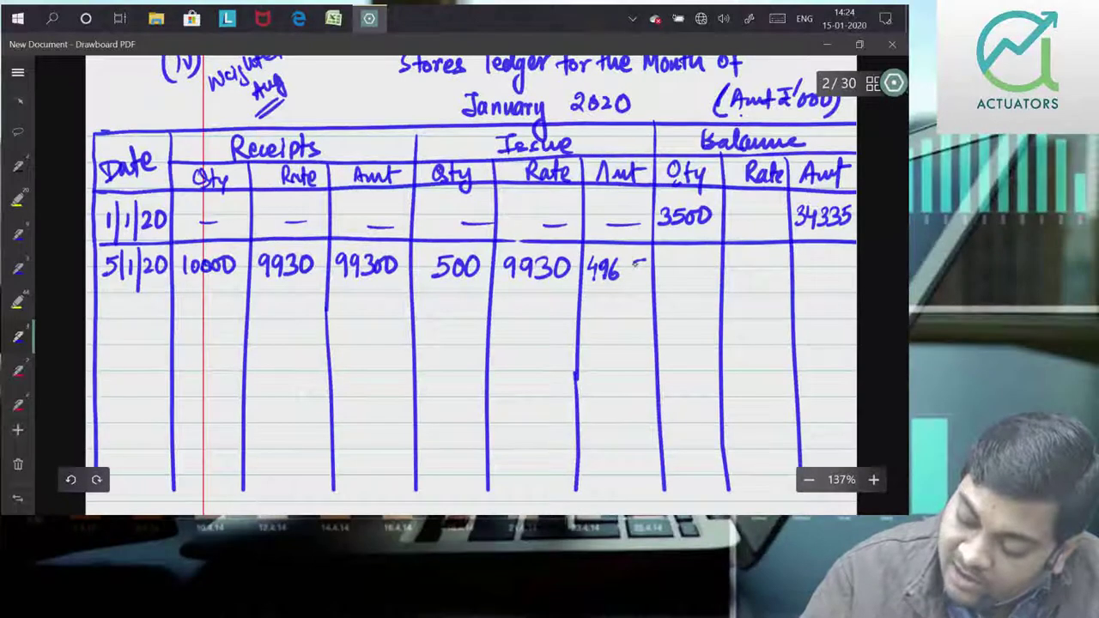
{"action": "left_click_drag", "start_coordinate": [636, 259], "coordinate": [623, 279]}
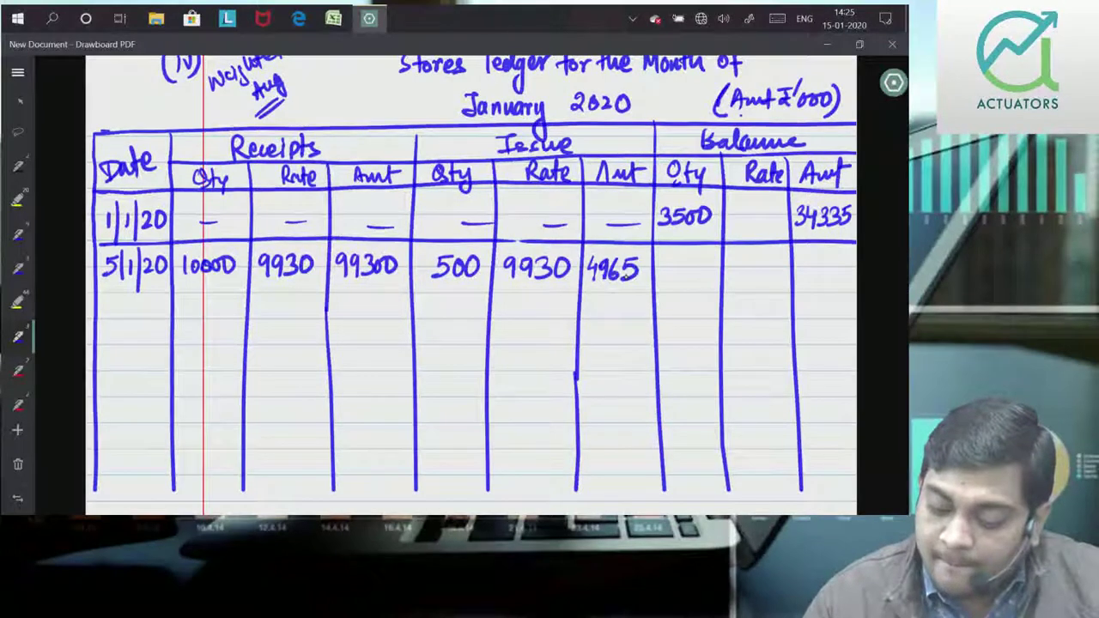
{"action": "mouse_move", "coordinate": [662, 258]}
{"action": "left_mouse_down"}
{"action": "mouse_move", "coordinate": [670, 279]}
{"action": "mouse_move", "coordinate": [696, 264]}
{"action": "left_mouse_up"}
Write the 5/1/20 balance as 13000 units worth 128670 and rule a line beneath the row
{"action": "left_click_drag", "start_coordinate": [710, 262], "coordinate": [709, 264]}
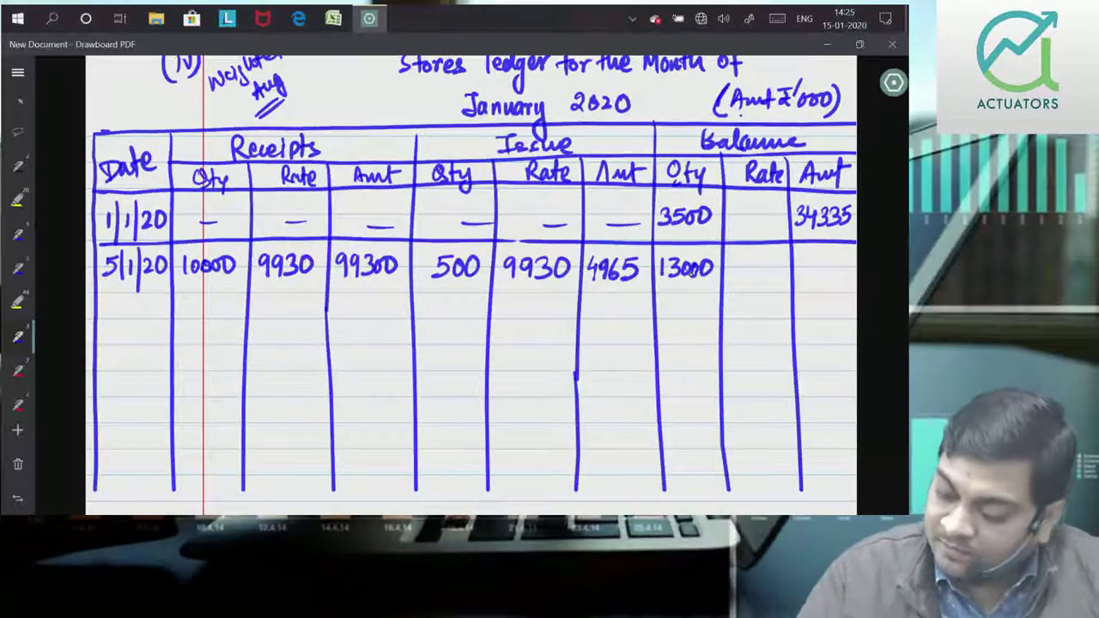
{"action": "left_click_drag", "start_coordinate": [797, 259], "coordinate": [798, 270]}
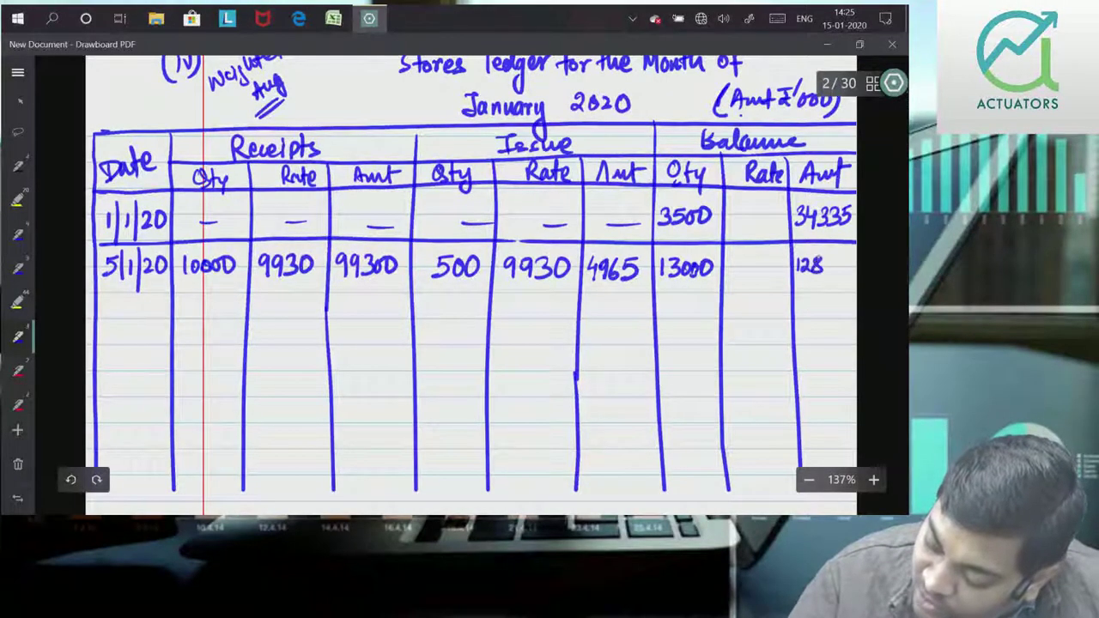
{"action": "mouse_move", "coordinate": [829, 256]}
{"action": "left_mouse_down"}
{"action": "mouse_move", "coordinate": [824, 267]}
{"action": "mouse_move", "coordinate": [846, 272]}
{"action": "left_mouse_up"}
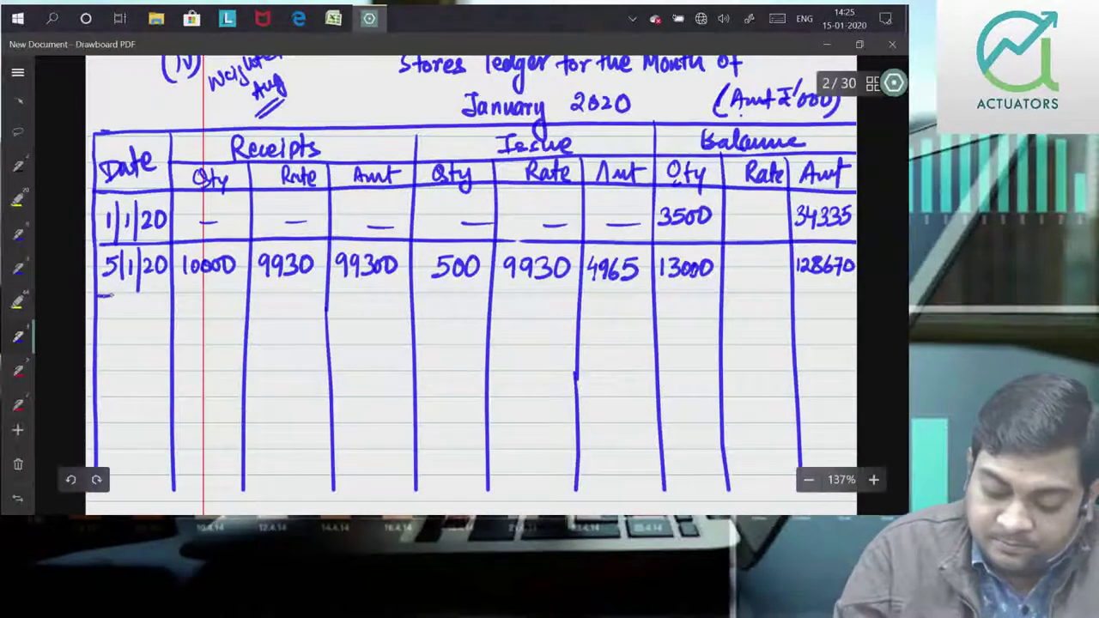
{"action": "left_click_drag", "start_coordinate": [101, 293], "coordinate": [856, 291]}
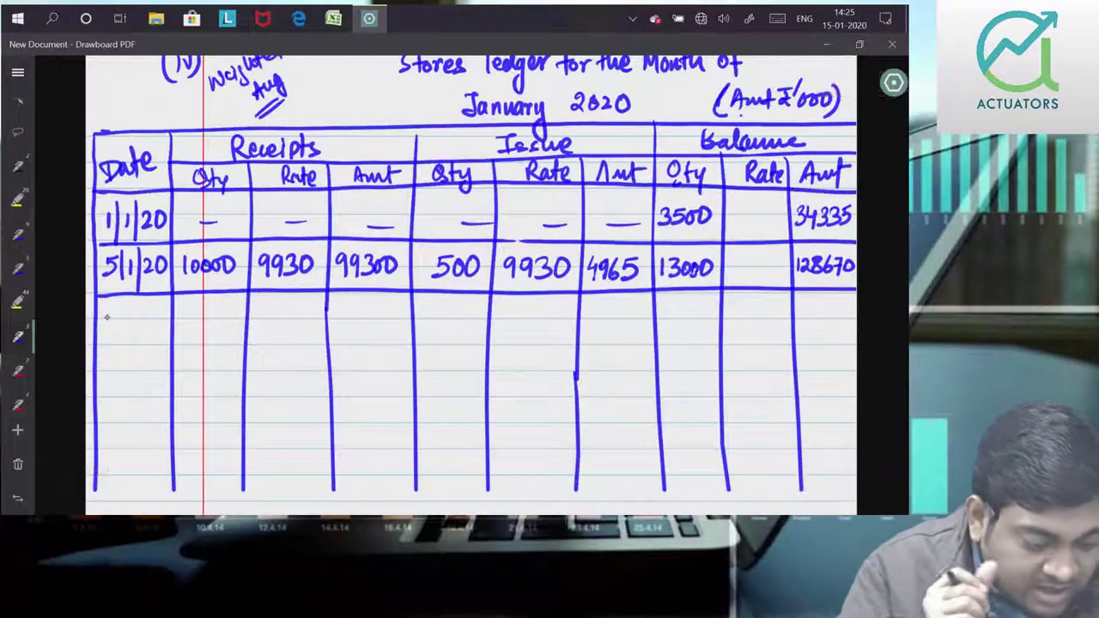
Handwrite the date 6/1/20 in the next ledger row
{"action": "mouse_move", "coordinate": [113, 305]}
{"action": "left_mouse_down"}
{"action": "mouse_move", "coordinate": [108, 318]}
{"action": "mouse_move", "coordinate": [122, 331]}
{"action": "left_mouse_up"}
{"action": "mouse_move", "coordinate": [131, 311]}
{"action": "left_mouse_down"}
{"action": "mouse_move", "coordinate": [132, 324]}
{"action": "mouse_move", "coordinate": [157, 323]}
{"action": "left_mouse_up"}
{"action": "left_click_drag", "start_coordinate": [163, 308], "coordinate": [163, 309]}
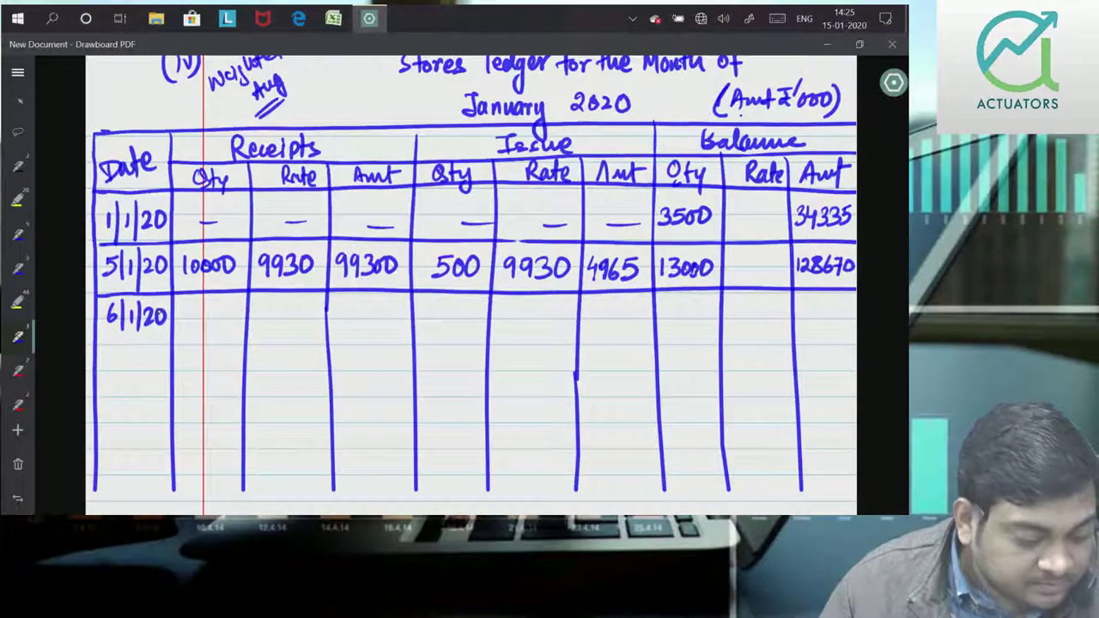
Dash out the 6/1/20 receipts and write an issue of 3000 at rate 9898
{"action": "left_click_drag", "start_coordinate": [201, 314], "coordinate": [218, 314]}
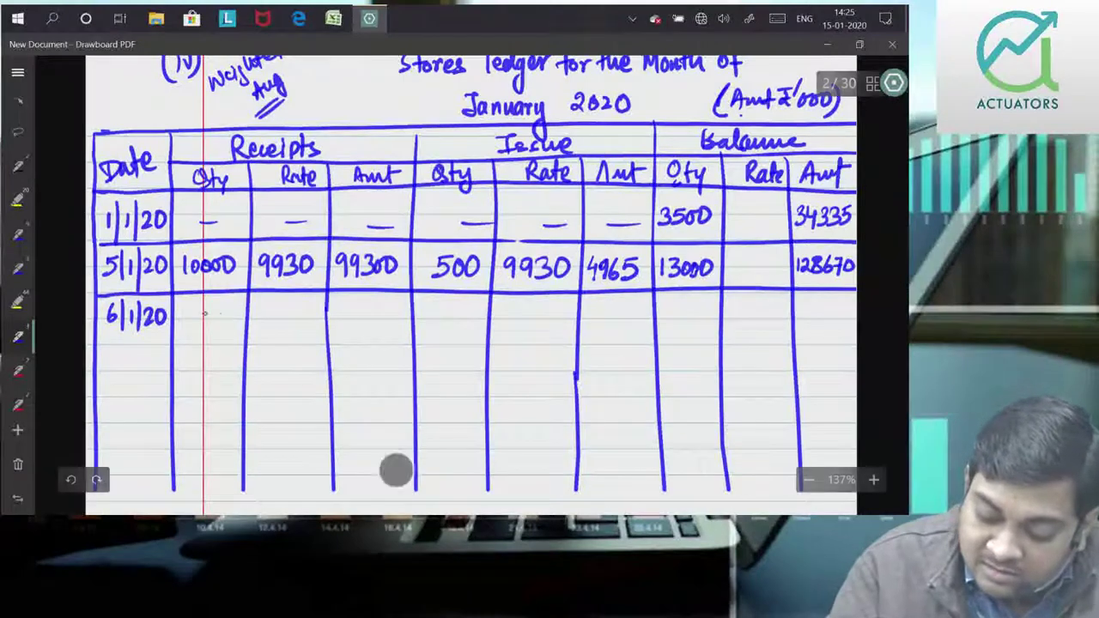
{"action": "left_click_drag", "start_coordinate": [423, 310], "coordinate": [471, 319]}
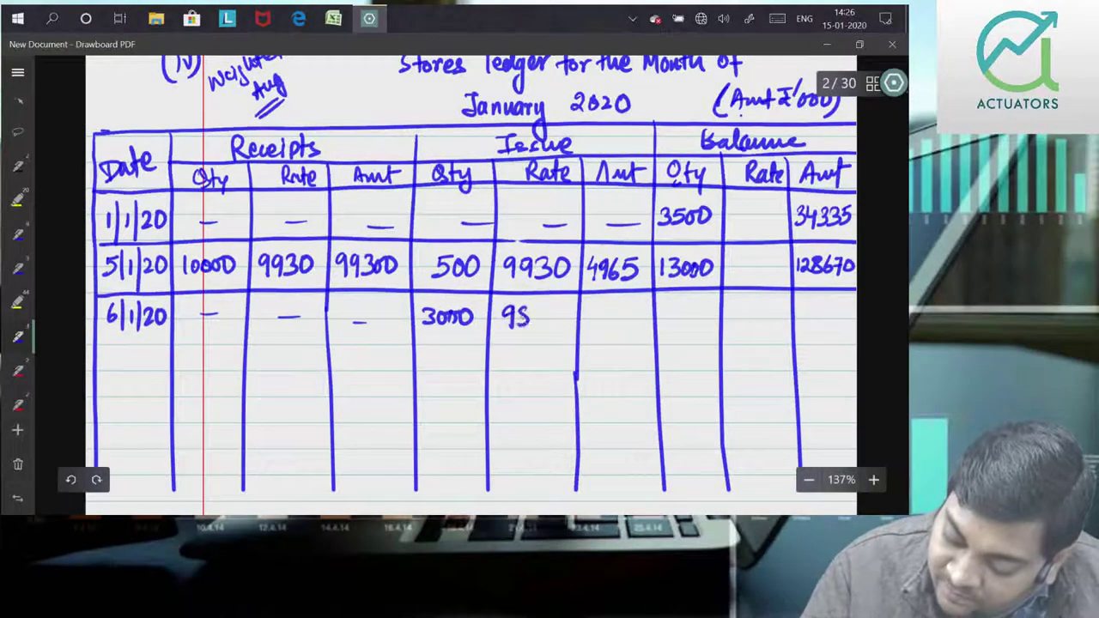
{"action": "mouse_move", "coordinate": [541, 311]}
{"action": "left_mouse_down"}
{"action": "mouse_move", "coordinate": [537, 327]}
{"action": "mouse_move", "coordinate": [557, 325]}
{"action": "left_mouse_up"}
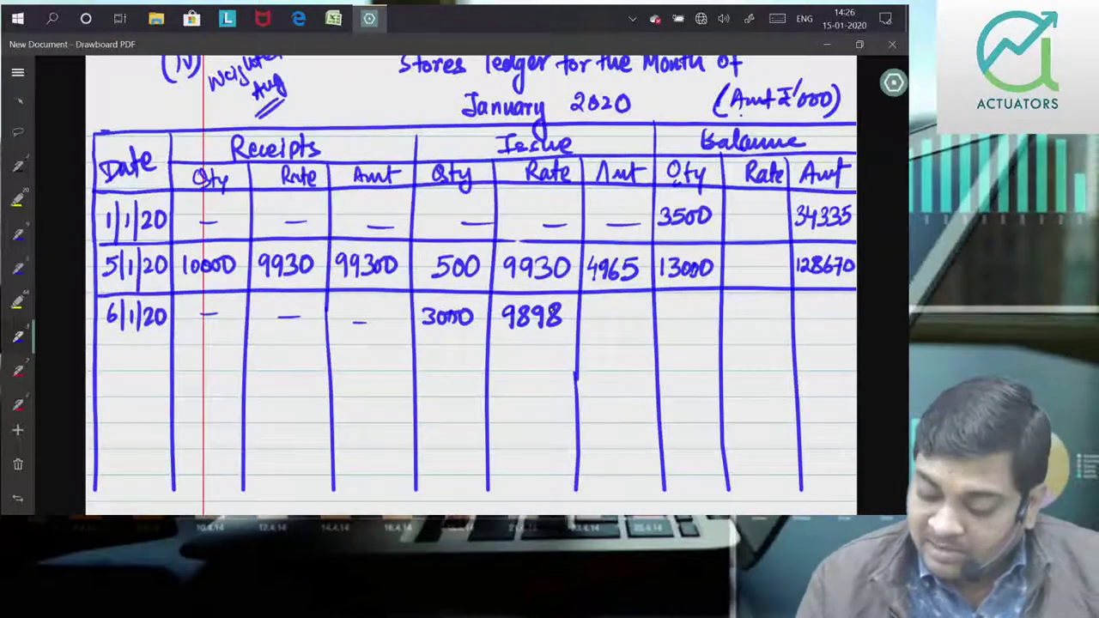
{"action": "mouse_move", "coordinate": [761, 373]}
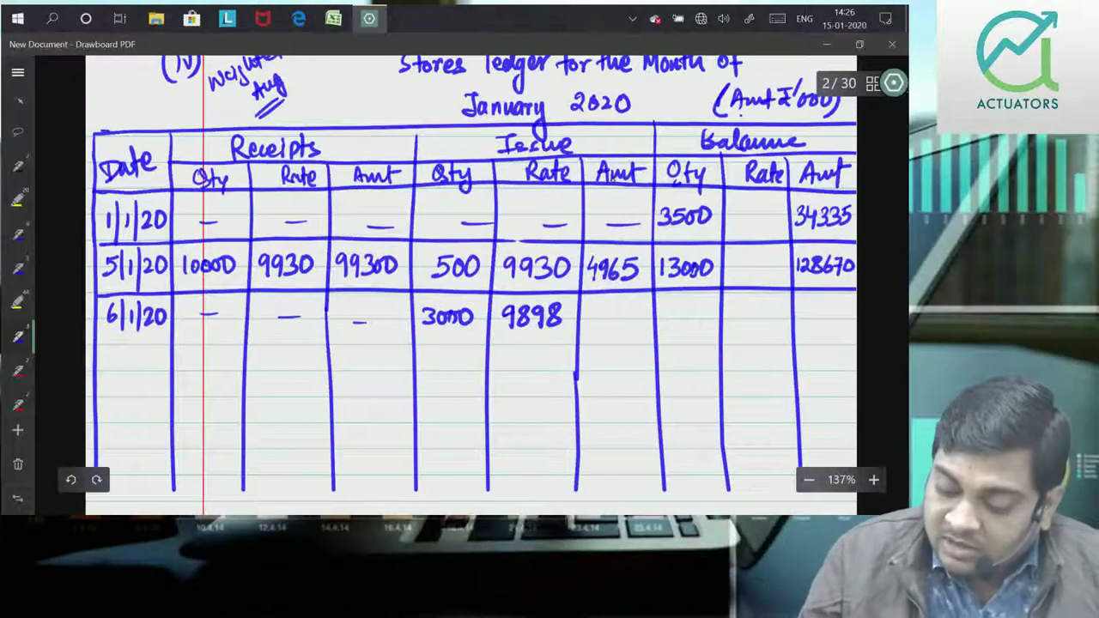
Pen in issue amount 29694 and balance 10000 units worth 98976, then underline the 6/1/20 row
{"action": "scroll", "coordinate": [472, 283], "scroll_direction": "down", "scroll_amount": 1}
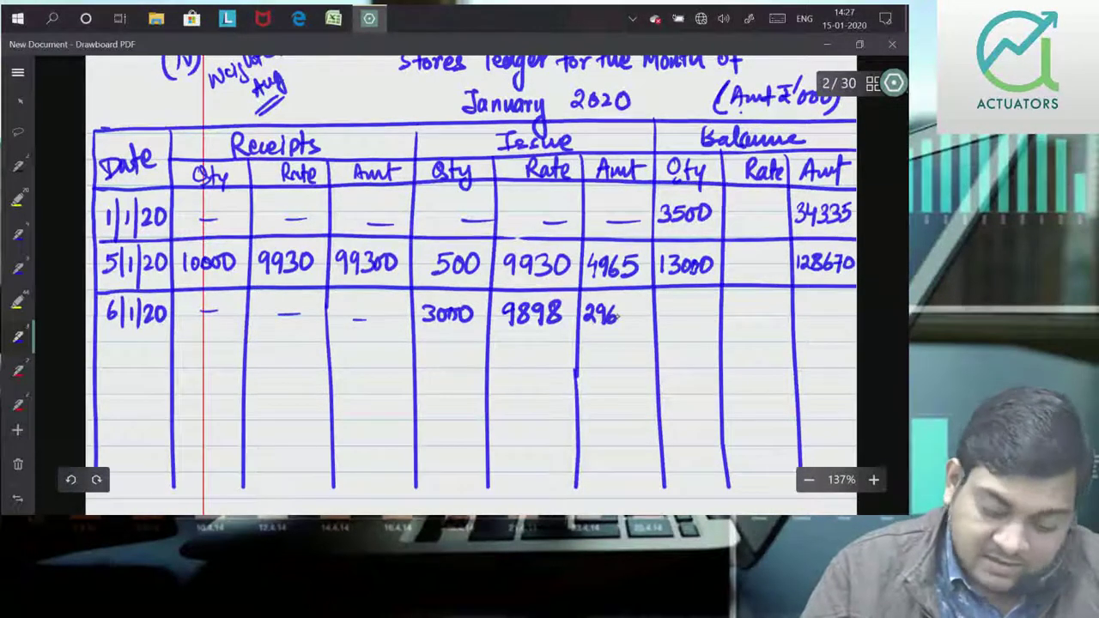
{"action": "mouse_move", "coordinate": [633, 307]}
{"action": "left_mouse_down"}
{"action": "mouse_move", "coordinate": [641, 326]}
{"action": "mouse_move", "coordinate": [709, 307]}
{"action": "left_mouse_up"}
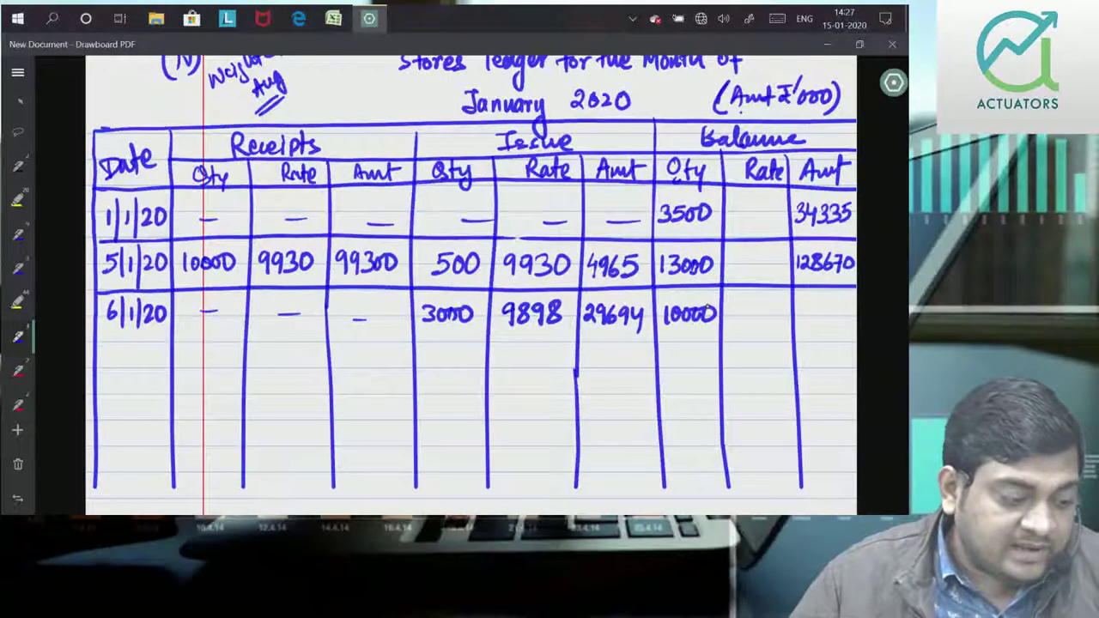
{"action": "mouse_move", "coordinate": [809, 307]}
{"action": "left_mouse_down"}
{"action": "mouse_move", "coordinate": [803, 323]}
{"action": "mouse_move", "coordinate": [814, 321]}
{"action": "left_mouse_up"}
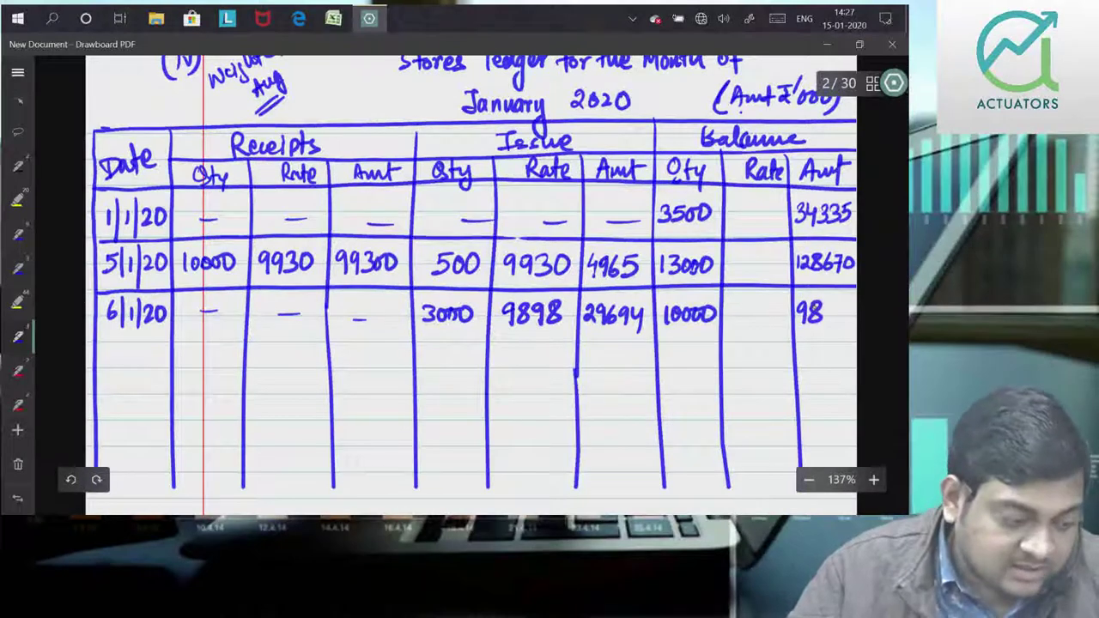
{"action": "mouse_move", "coordinate": [833, 306]}
{"action": "left_mouse_down"}
{"action": "mouse_move", "coordinate": [829, 324]}
{"action": "mouse_move", "coordinate": [839, 324]}
{"action": "left_mouse_up"}
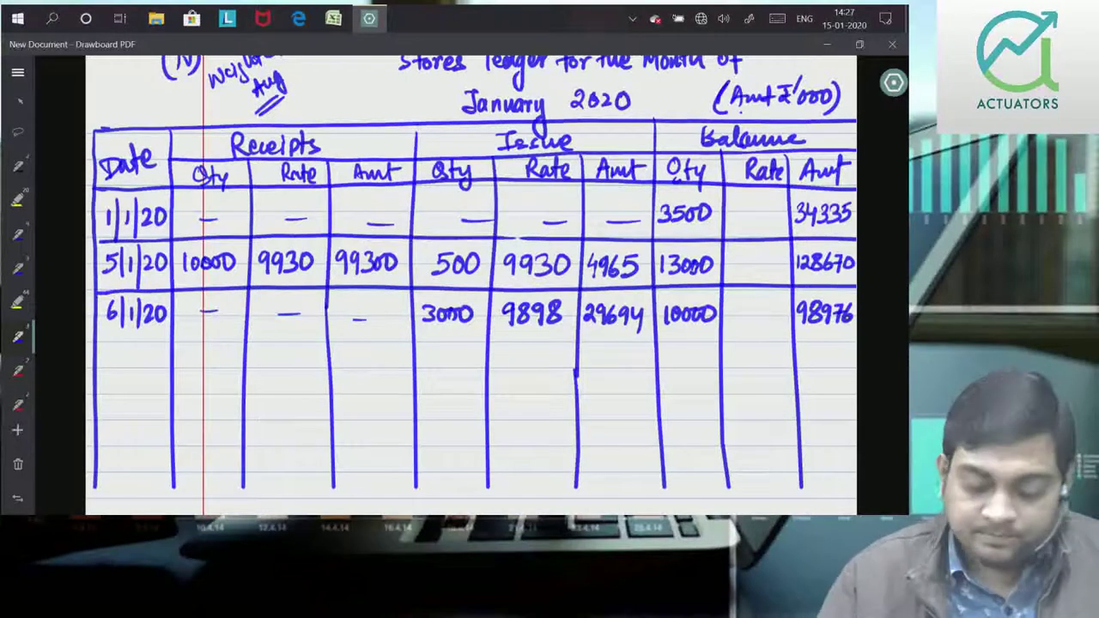
{"action": "left_click_drag", "start_coordinate": [97, 342], "coordinate": [859, 346]}
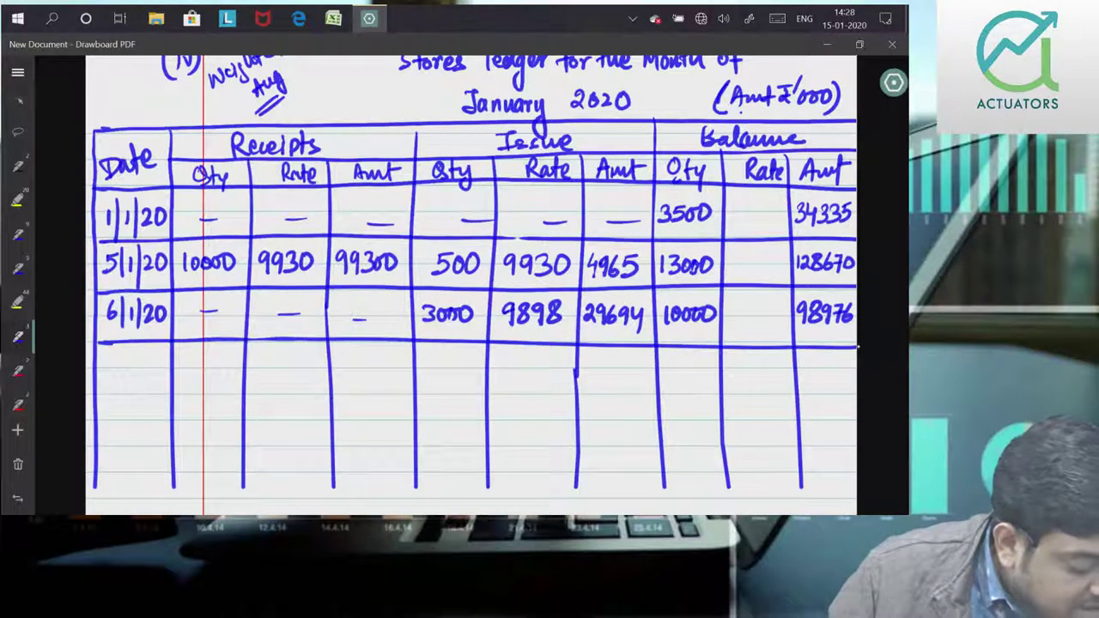
Write 10/1/20, dash the receipt cells, and record an issue of 4500 at rate 9898
{"action": "mouse_move", "coordinate": [119, 358]}
{"action": "left_mouse_down"}
{"action": "mouse_move", "coordinate": [144, 379]}
{"action": "mouse_move", "coordinate": [306, 365]}
{"action": "left_mouse_up"}
{"action": "left_click_drag", "start_coordinate": [345, 361], "coordinate": [368, 359]}
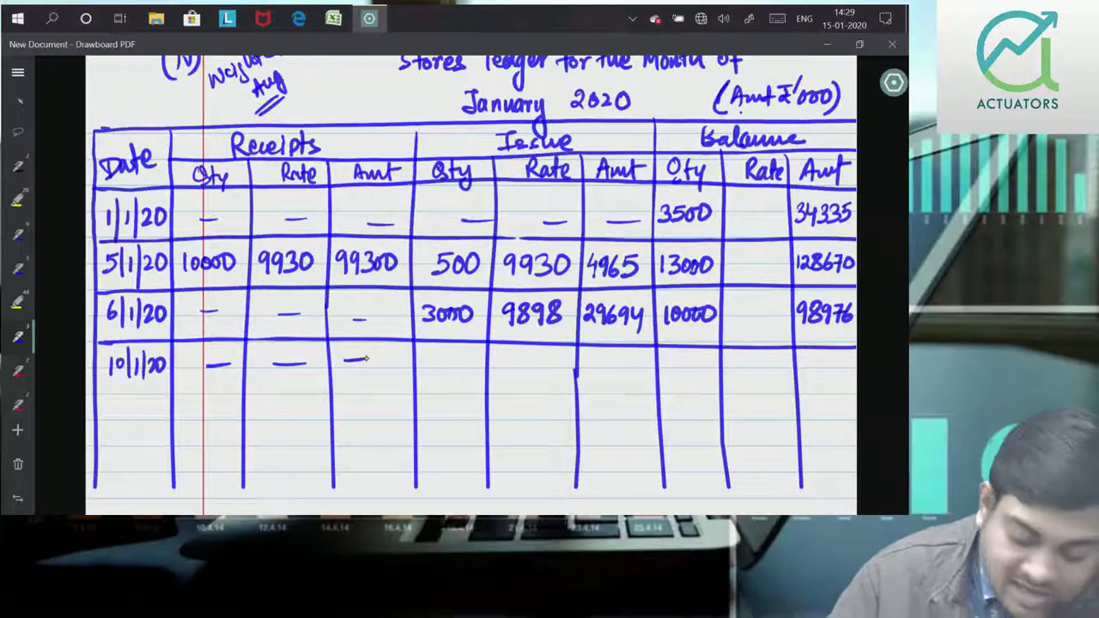
{"action": "left_click_drag", "start_coordinate": [426, 352], "coordinate": [439, 371]}
{"action": "mouse_move", "coordinate": [455, 355]}
{"action": "left_mouse_down"}
{"action": "mouse_move", "coordinate": [543, 370]}
{"action": "mouse_move", "coordinate": [559, 352]}
{"action": "left_mouse_up"}
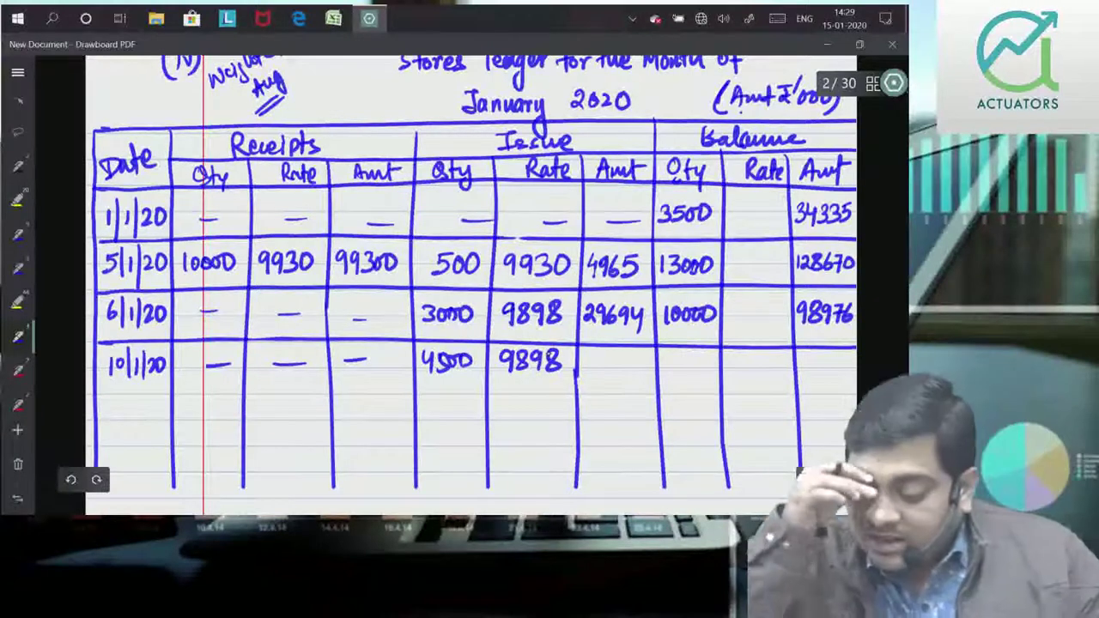
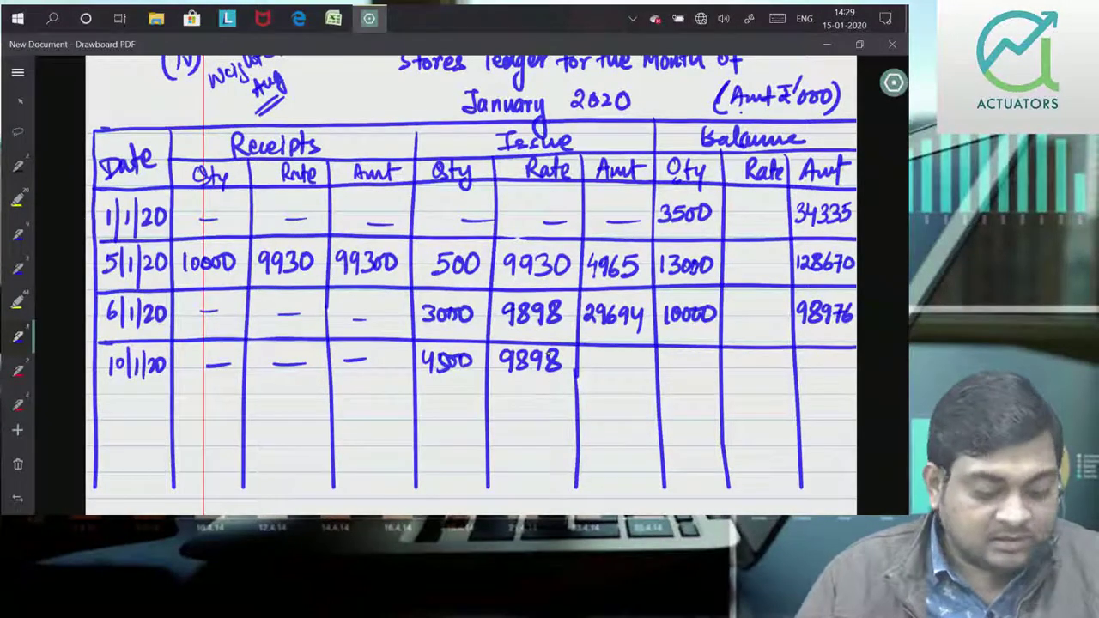
Write issue 44541, balance 5500 and value 54435 in the 10/1/20 row, then underline it
{"action": "left_click_drag", "start_coordinate": [583, 359], "coordinate": [604, 381]}
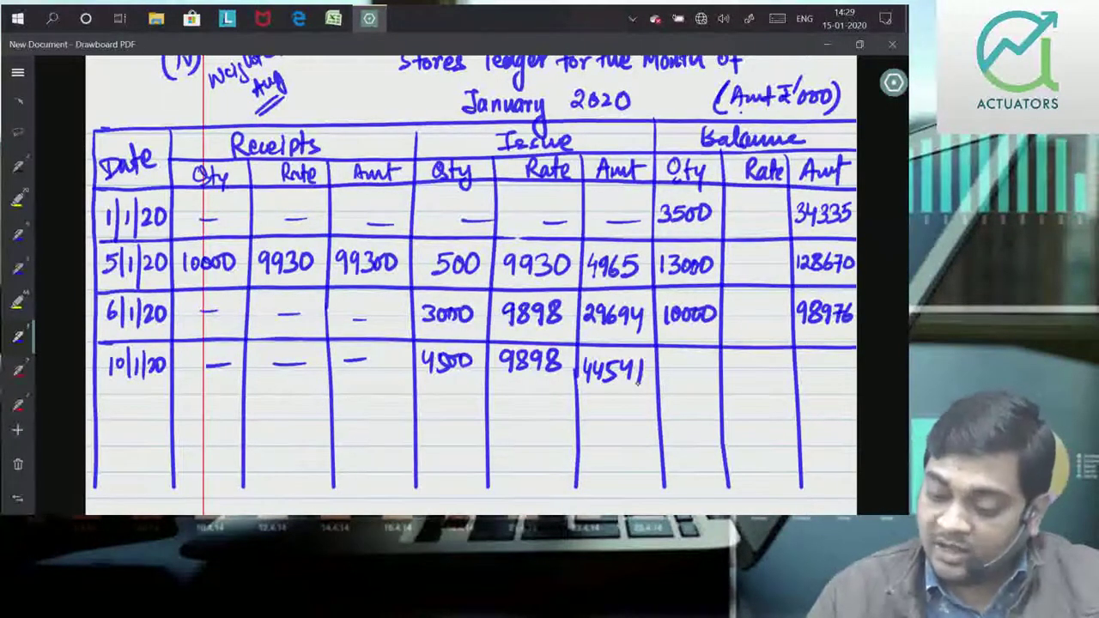
{"action": "mouse_move", "coordinate": [673, 362]}
{"action": "left_mouse_down"}
{"action": "mouse_move", "coordinate": [663, 379]}
{"action": "mouse_move", "coordinate": [678, 379]}
{"action": "left_mouse_up"}
{"action": "left_click_drag", "start_coordinate": [697, 364], "coordinate": [699, 363]}
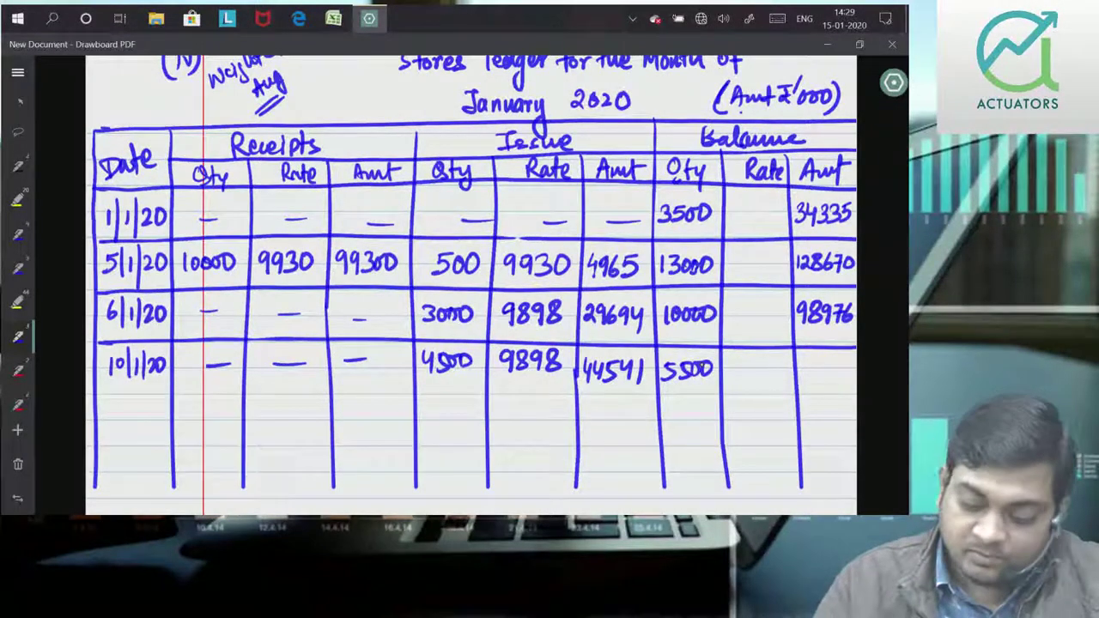
{"action": "mouse_move", "coordinate": [800, 361]}
{"action": "left_mouse_down"}
{"action": "mouse_move", "coordinate": [803, 375]}
{"action": "mouse_move", "coordinate": [816, 368]}
{"action": "left_mouse_up"}
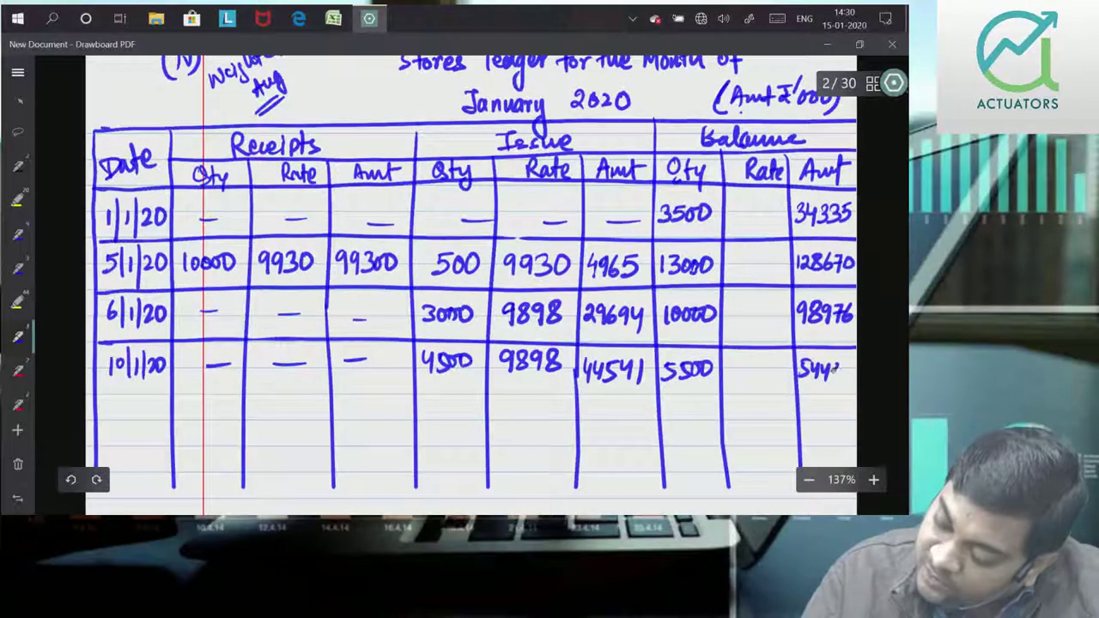
{"action": "left_click_drag", "start_coordinate": [826, 365], "coordinate": [830, 379]}
{"action": "left_click_drag", "start_coordinate": [842, 365], "coordinate": [843, 376]}
{"action": "left_click_drag", "start_coordinate": [93, 396], "coordinate": [855, 384]}
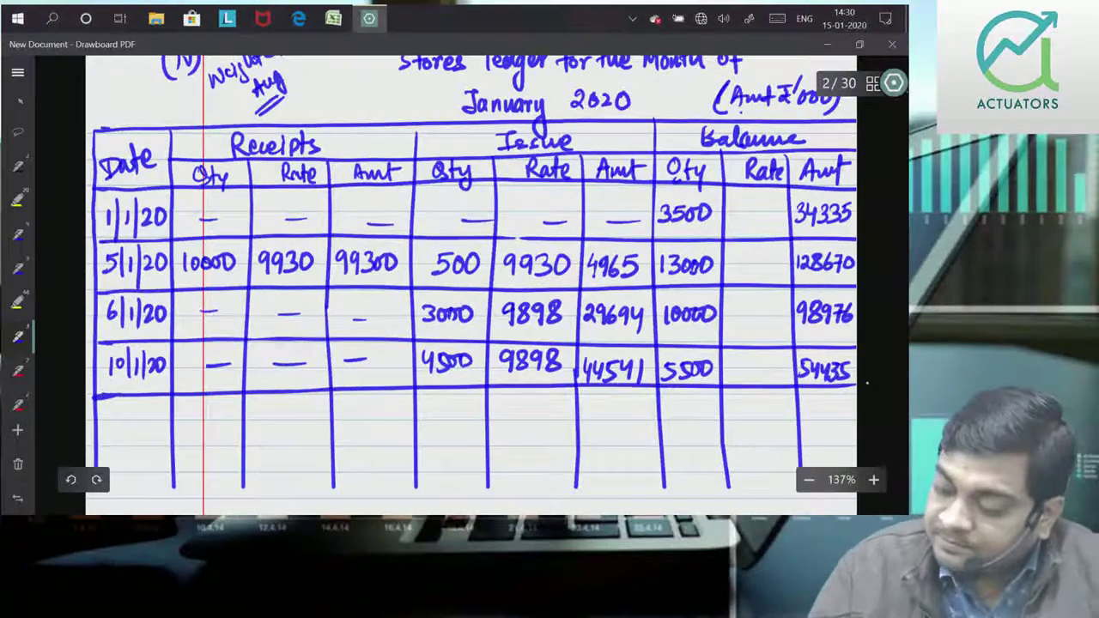
{"action": "scroll", "coordinate": [594, 385], "scroll_direction": "down", "scroll_amount": 2}
Start the 12/1/20 row with a receipt of 10000 at 9780, amount 97800
{"action": "scroll", "coordinate": [891, 293], "scroll_direction": "down", "scroll_amount": 1}
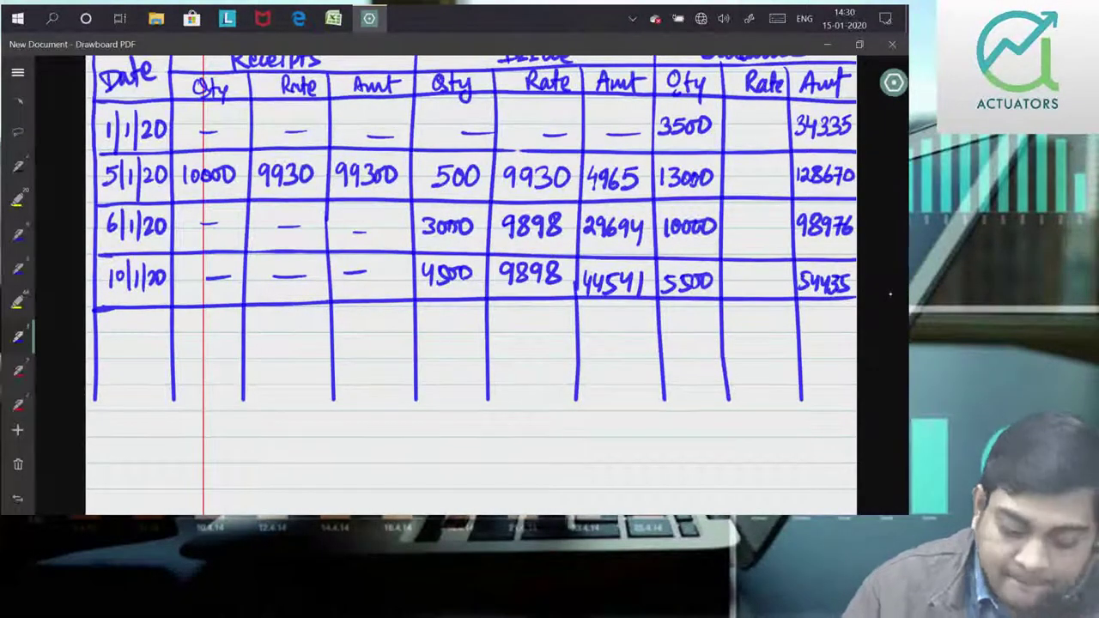
{"action": "left_click_drag", "start_coordinate": [111, 319], "coordinate": [126, 337]}
{"action": "left_click_drag", "start_coordinate": [134, 318], "coordinate": [135, 335]}
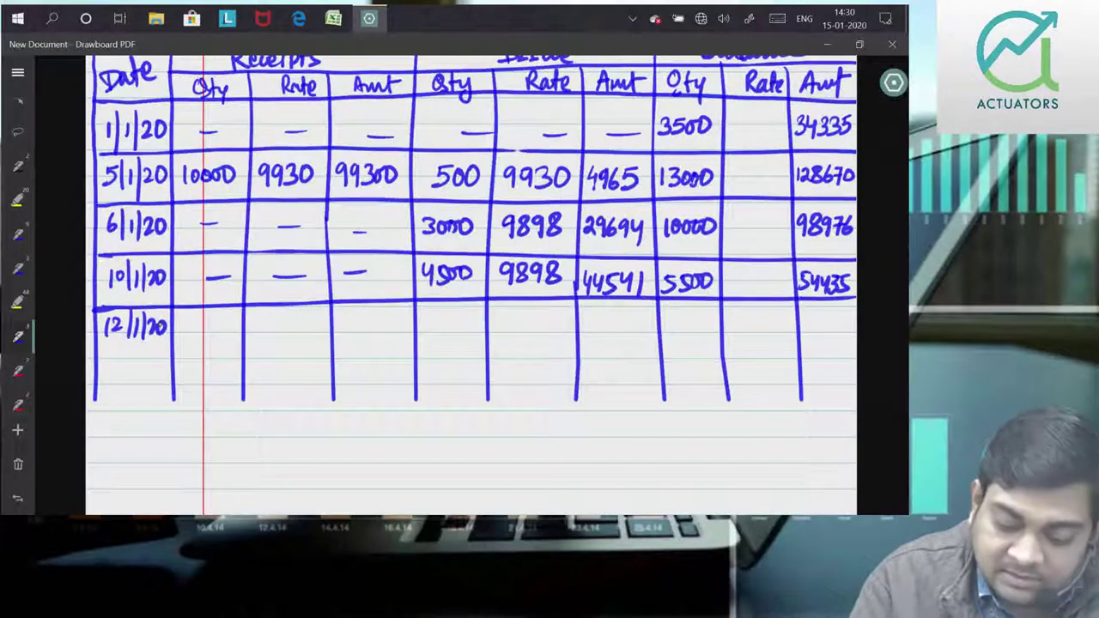
{"action": "left_click_drag", "start_coordinate": [182, 316], "coordinate": [182, 335]}
{"action": "left_click_drag", "start_coordinate": [193, 319], "coordinate": [204, 321]}
{"action": "left_click_drag", "start_coordinate": [216, 320], "coordinate": [226, 321]}
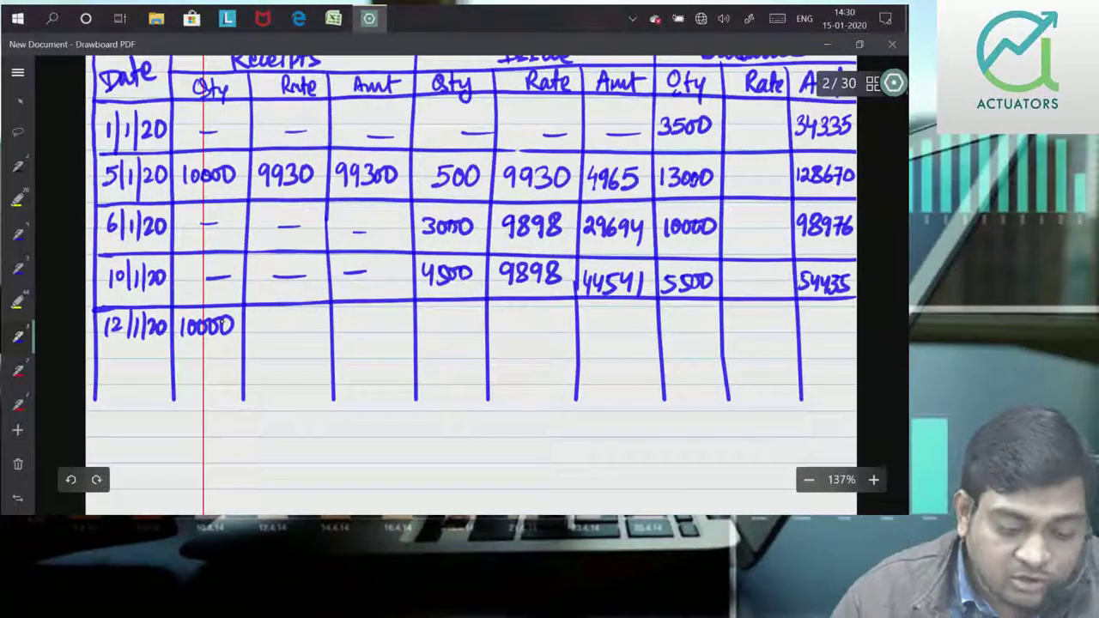
{"action": "mouse_move", "coordinate": [264, 317]}
{"action": "left_mouse_down"}
{"action": "mouse_move", "coordinate": [263, 334]}
{"action": "mouse_move", "coordinate": [274, 337]}
{"action": "mouse_move", "coordinate": [307, 314]}
{"action": "mouse_move", "coordinate": [350, 320]}
{"action": "mouse_move", "coordinate": [364, 336]}
{"action": "left_mouse_up"}
{"action": "left_click_drag", "start_coordinate": [380, 316], "coordinate": [401, 316]}
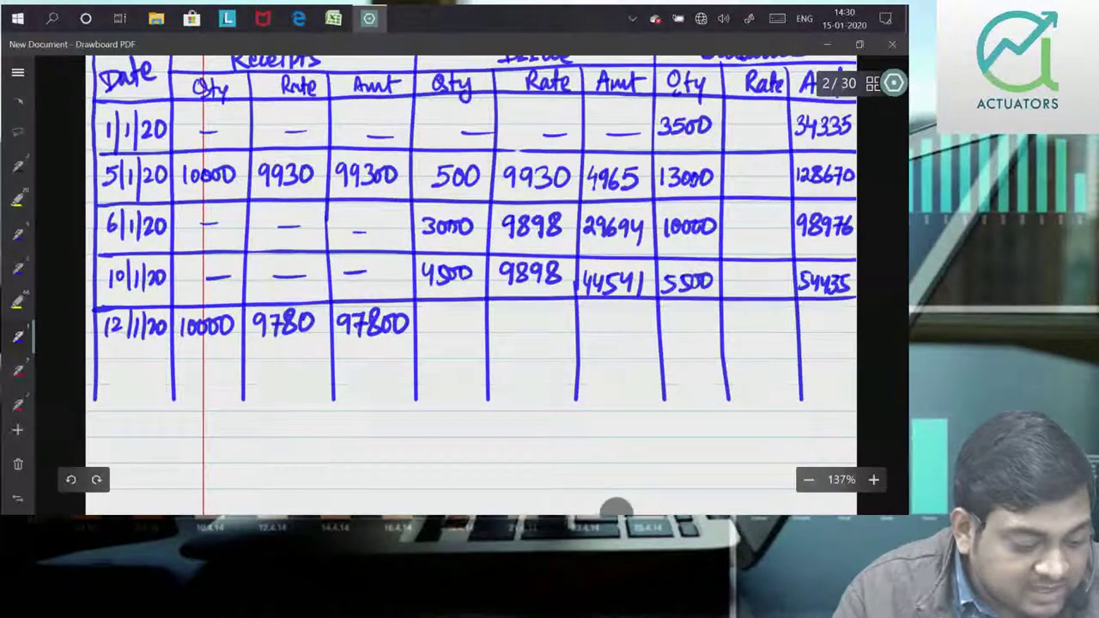
Record the 12/1/20 issue of 400 at 9780 (3912) and underline the row
{"action": "mouse_move", "coordinate": [434, 317]}
{"action": "left_mouse_down"}
{"action": "mouse_move", "coordinate": [521, 334]}
{"action": "mouse_move", "coordinate": [537, 316]}
{"action": "left_mouse_up"}
{"action": "left_click_drag", "start_coordinate": [554, 315], "coordinate": [553, 316]}
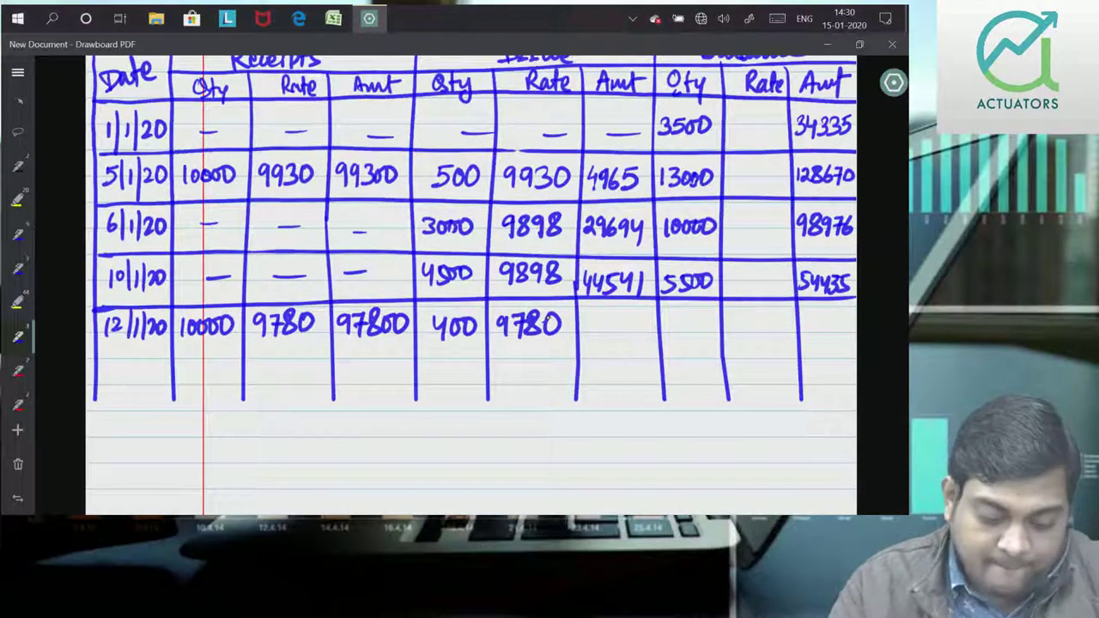
{"action": "mouse_move", "coordinate": [589, 316]}
{"action": "left_mouse_down"}
{"action": "mouse_move", "coordinate": [589, 335]}
{"action": "mouse_move", "coordinate": [620, 335]}
{"action": "left_mouse_up"}
{"action": "left_click_drag", "start_coordinate": [627, 318], "coordinate": [641, 335]}
{"action": "left_click", "coordinate": [647, 330]}
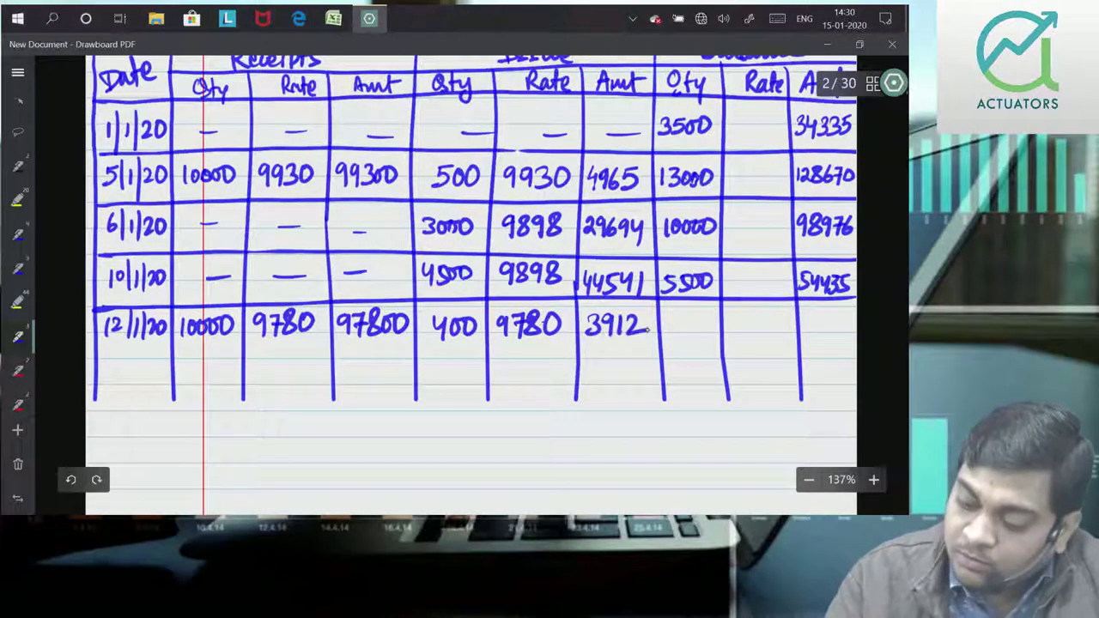
{"action": "left_click_drag", "start_coordinate": [96, 371], "coordinate": [855, 361]}
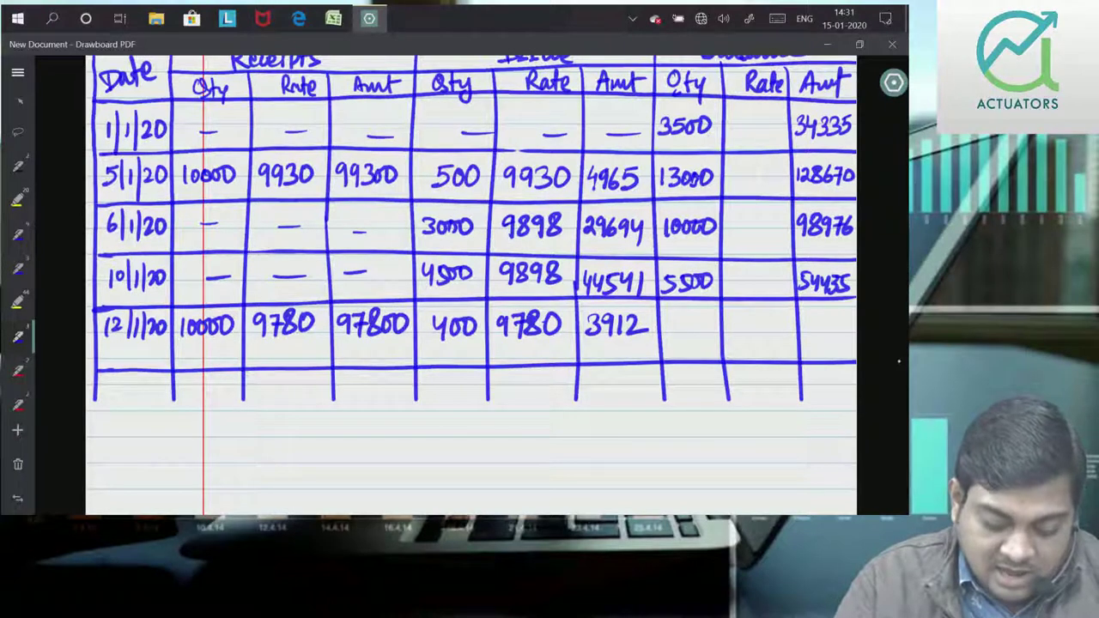
Write the 12/1/20 balance of 15700 worth 148323
{"action": "left_click", "coordinate": [669, 322]}
{"action": "left_click_drag", "start_coordinate": [671, 316], "coordinate": [670, 333]}
{"action": "left_click_drag", "start_coordinate": [677, 318], "coordinate": [674, 334]}
{"action": "left_click_drag", "start_coordinate": [677, 317], "coordinate": [712, 316]}
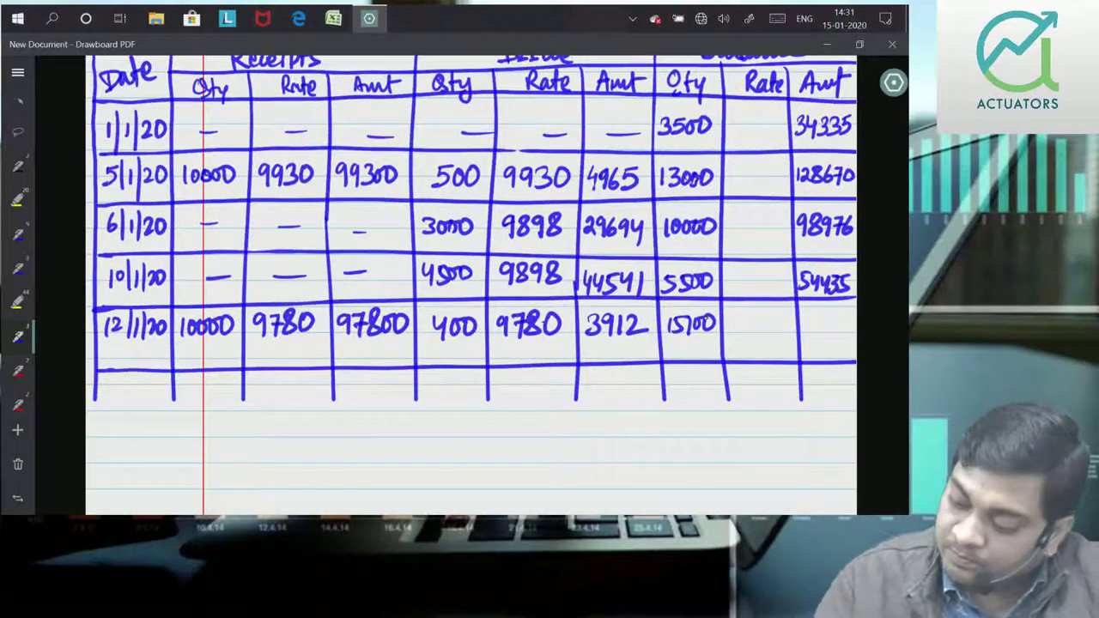
{"action": "left_click_drag", "start_coordinate": [804, 318], "coordinate": [804, 334]}
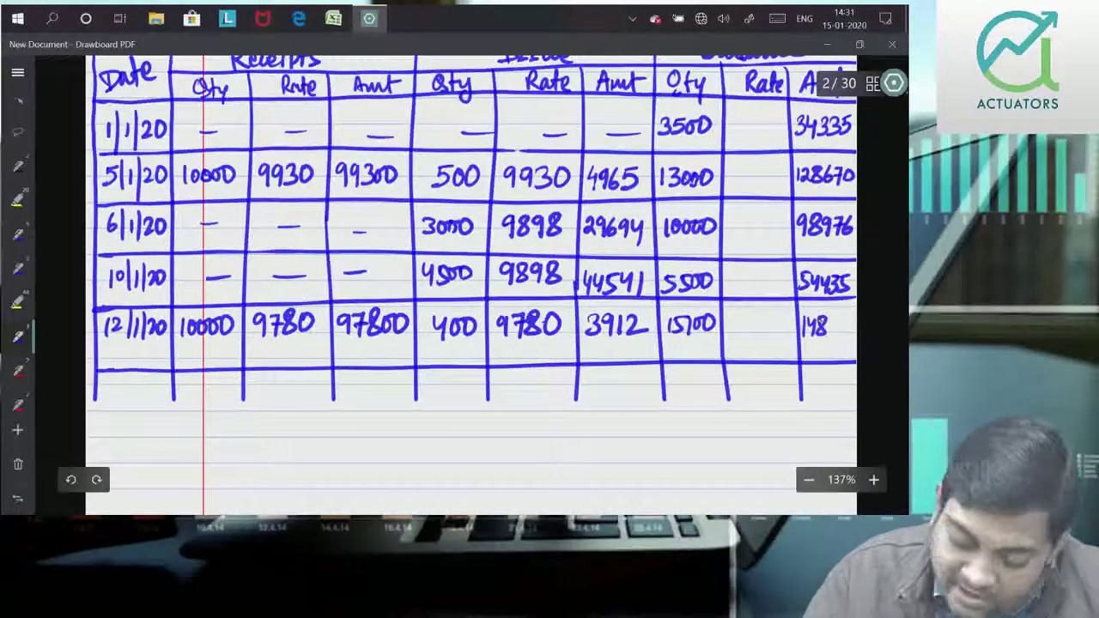
{"action": "left_click_drag", "start_coordinate": [825, 319], "coordinate": [842, 333]}
{"action": "left_click_drag", "start_coordinate": [844, 320], "coordinate": [851, 331]}
Extend all ten column lines of the table down to the page bottom
{"action": "left_click_drag", "start_coordinate": [95, 400], "coordinate": [97, 513]}
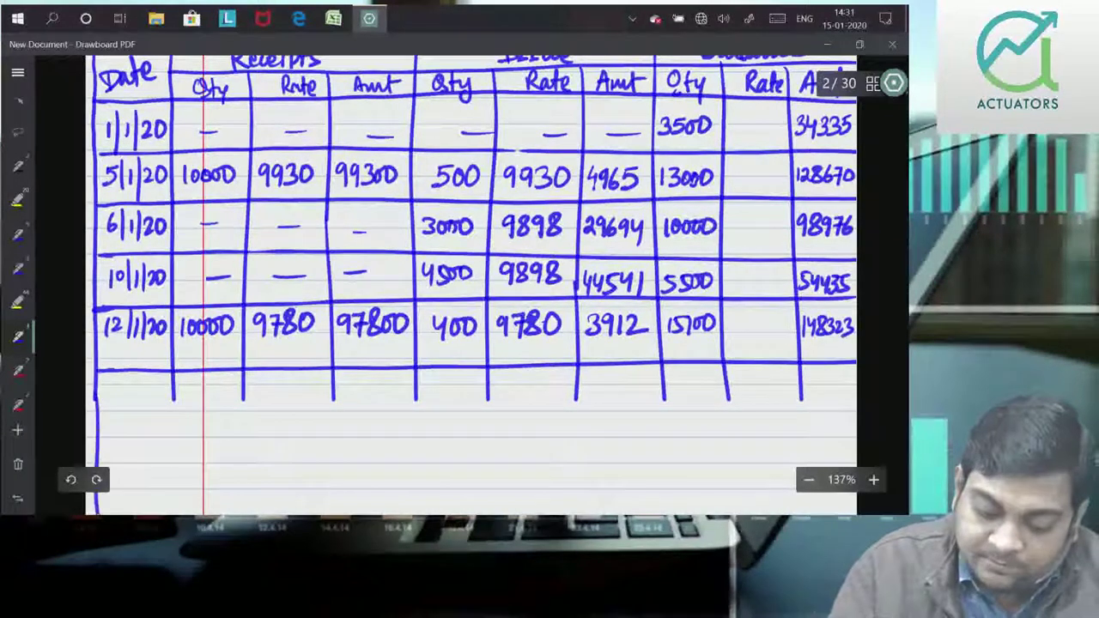
{"action": "left_click_drag", "start_coordinate": [174, 400], "coordinate": [175, 514]}
{"action": "left_click_drag", "start_coordinate": [242, 399], "coordinate": [246, 513]}
{"action": "left_click_drag", "start_coordinate": [334, 399], "coordinate": [343, 513]}
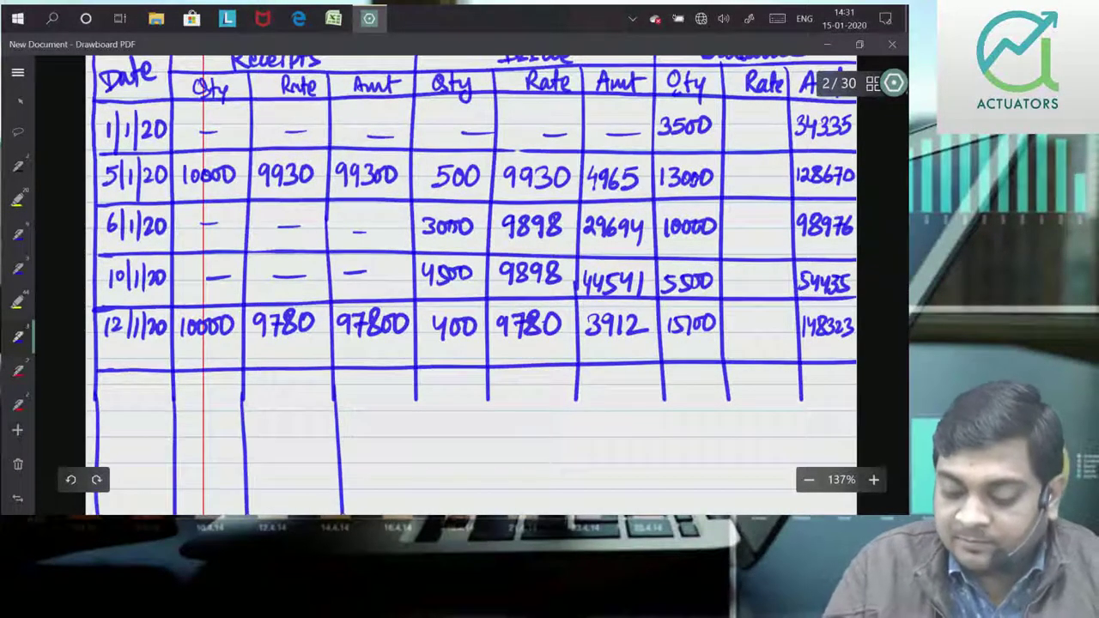
{"action": "left_click_drag", "start_coordinate": [416, 399], "coordinate": [421, 514]}
{"action": "left_click_drag", "start_coordinate": [488, 399], "coordinate": [490, 514]}
{"action": "left_click_drag", "start_coordinate": [576, 399], "coordinate": [577, 513]}
{"action": "left_click_drag", "start_coordinate": [664, 400], "coordinate": [666, 513]}
{"action": "left_click_drag", "start_coordinate": [727, 394], "coordinate": [729, 514]}
{"action": "left_click_drag", "start_coordinate": [800, 392], "coordinate": [803, 514]}
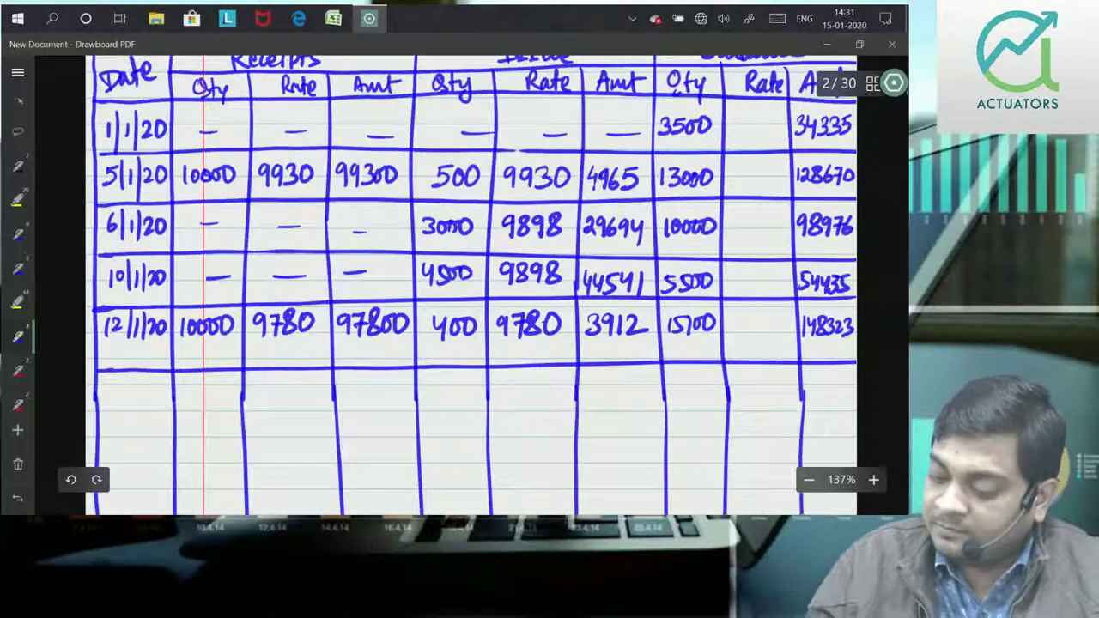
{"action": "scroll", "coordinate": [885, 375], "scroll_direction": "down", "scroll_amount": 1}
Start a 15/1/20 row with an issue quantity of 2200
{"action": "scroll", "coordinate": [885, 375], "scroll_direction": "down", "scroll_amount": 3}
{"action": "scroll", "coordinate": [885, 360], "scroll_direction": "down", "scroll_amount": 1}
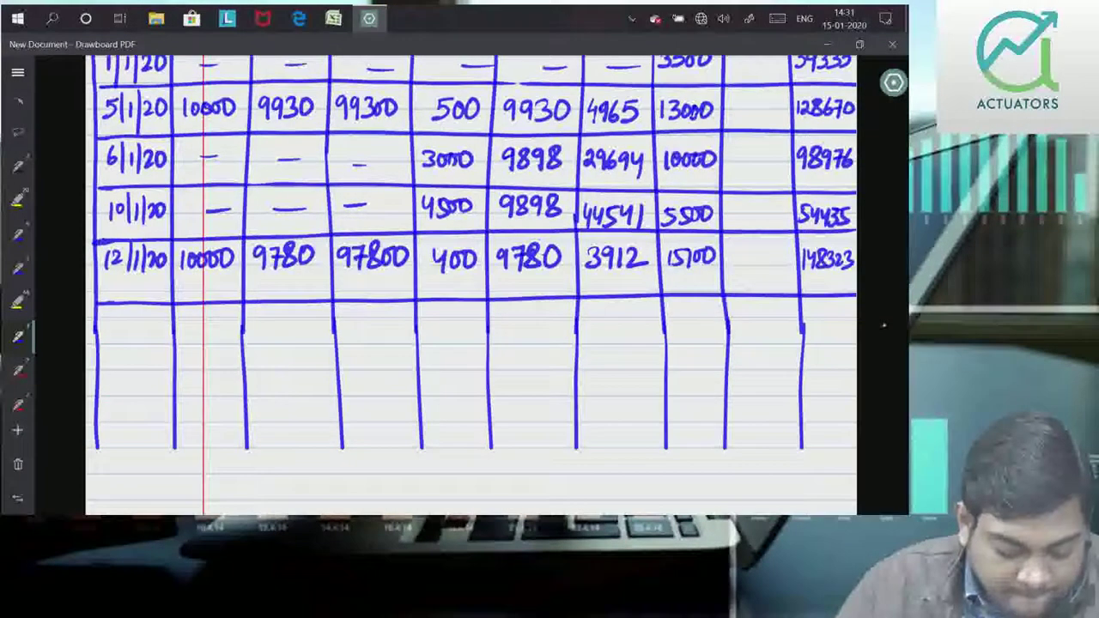
{"action": "left_click_drag", "start_coordinate": [110, 319], "coordinate": [117, 338]}
{"action": "mouse_move", "coordinate": [134, 311]}
{"action": "left_mouse_down"}
{"action": "mouse_move", "coordinate": [131, 341]}
{"action": "mouse_move", "coordinate": [164, 336]}
{"action": "left_mouse_up"}
{"action": "left_click_drag", "start_coordinate": [170, 320], "coordinate": [168, 321]}
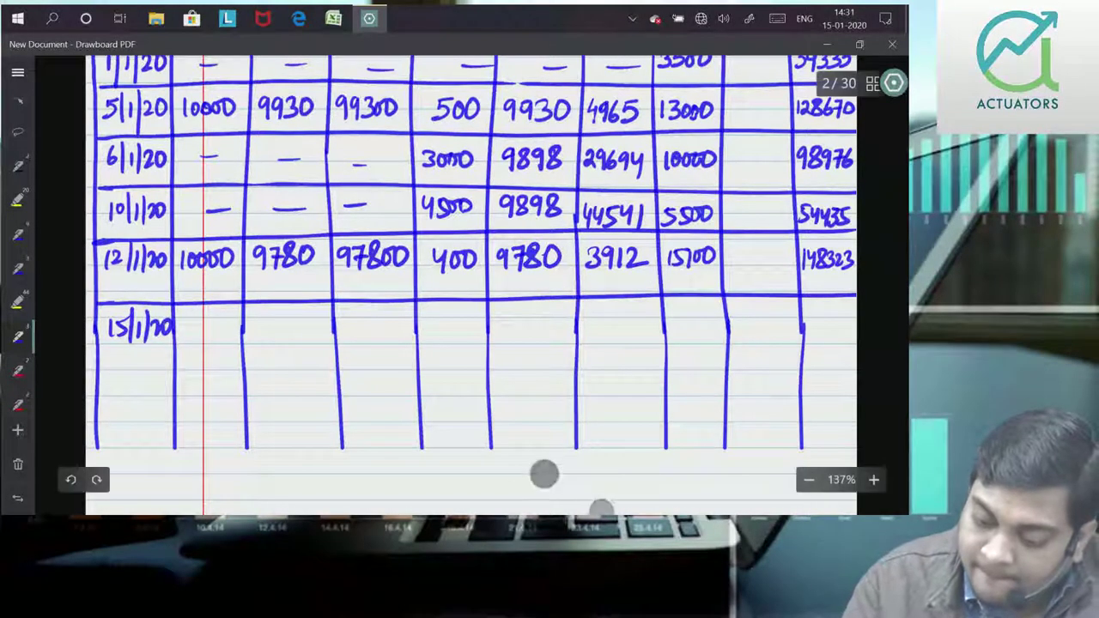
{"action": "left_click_drag", "start_coordinate": [425, 325], "coordinate": [437, 339]}
{"action": "mouse_move", "coordinate": [439, 324]}
{"action": "left_mouse_down"}
{"action": "mouse_move", "coordinate": [452, 340]}
{"action": "mouse_move", "coordinate": [461, 324]}
{"action": "left_mouse_up"}
{"action": "left_click_drag", "start_coordinate": [472, 323], "coordinate": [471, 325]}
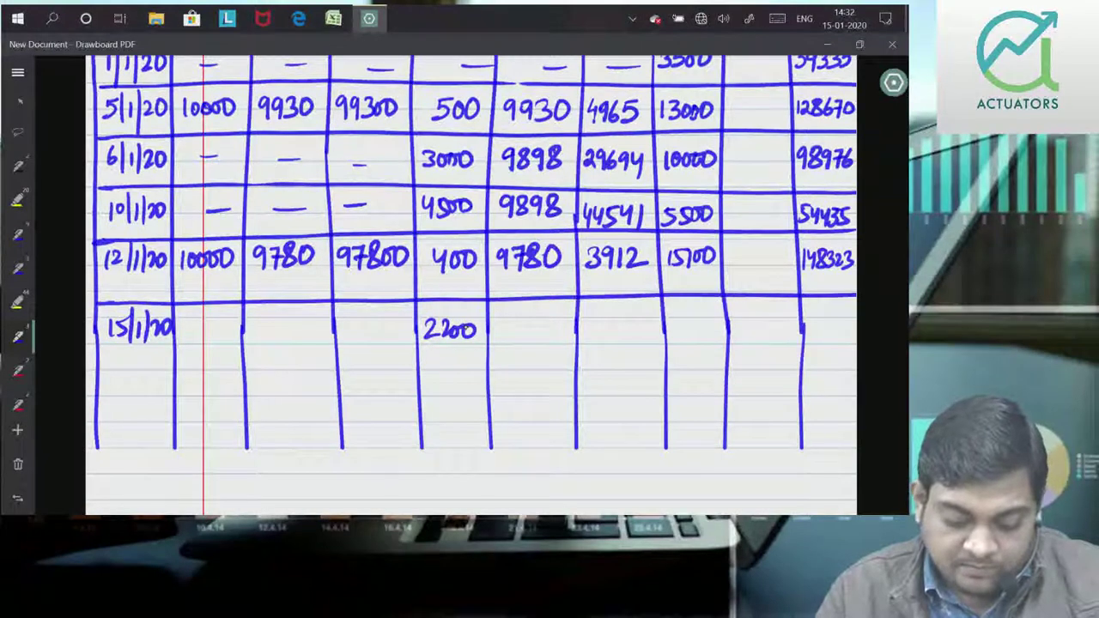
Write the 15/1/20 issue rate 9823, amount 21611 and balance quantity 12900
{"action": "left_click_drag", "start_coordinate": [505, 321], "coordinate": [503, 340]}
{"action": "mouse_move", "coordinate": [524, 320]}
{"action": "left_mouse_down"}
{"action": "mouse_move", "coordinate": [518, 331]}
{"action": "mouse_move", "coordinate": [525, 321]}
{"action": "mouse_move", "coordinate": [550, 340]}
{"action": "left_mouse_up"}
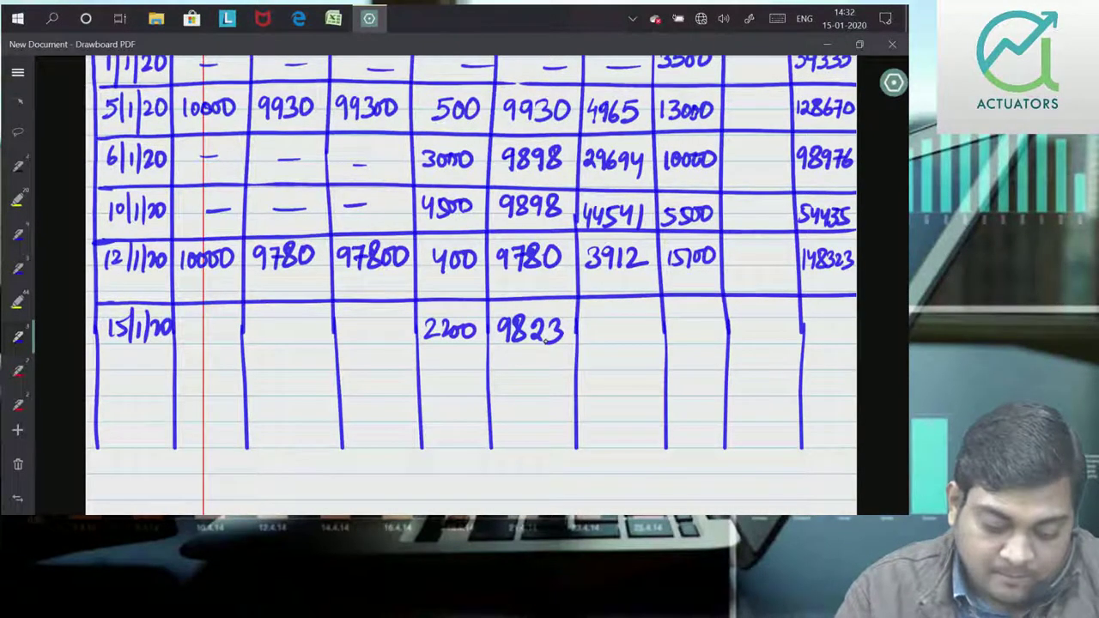
{"action": "mouse_move", "coordinate": [583, 322]}
{"action": "left_mouse_down"}
{"action": "mouse_move", "coordinate": [599, 339]}
{"action": "mouse_move", "coordinate": [638, 343]}
{"action": "left_mouse_up"}
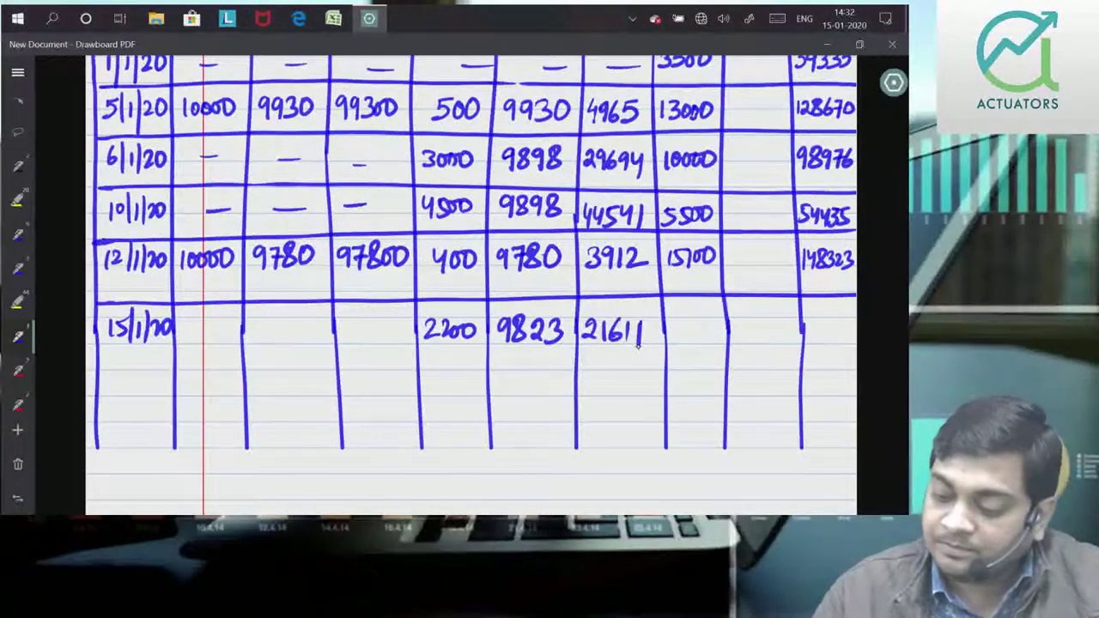
{"action": "mouse_move", "coordinate": [672, 317]}
{"action": "left_mouse_down"}
{"action": "mouse_move", "coordinate": [673, 333]}
{"action": "mouse_move", "coordinate": [691, 331]}
{"action": "left_mouse_up"}
{"action": "left_click_drag", "start_coordinate": [695, 317], "coordinate": [707, 318]}
{"action": "left_click_drag", "start_coordinate": [719, 316], "coordinate": [719, 318]}
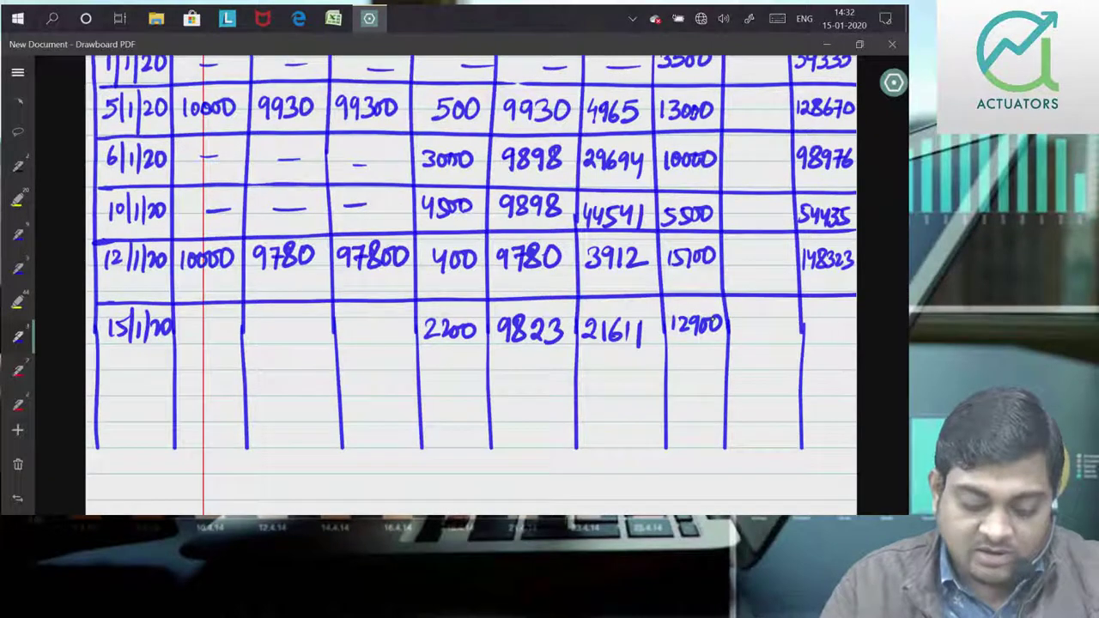
Finish balance 126712, underline the 15/1/20 row, start 24/1/20, and dash out receipts
{"action": "mouse_move", "coordinate": [805, 312]}
{"action": "left_mouse_down"}
{"action": "mouse_move", "coordinate": [805, 324]}
{"action": "mouse_move", "coordinate": [841, 328]}
{"action": "left_mouse_up"}
{"action": "left_click_drag", "start_coordinate": [846, 316], "coordinate": [856, 328]}
{"action": "left_click_drag", "start_coordinate": [99, 359], "coordinate": [856, 355]}
{"action": "mouse_move", "coordinate": [103, 378]}
{"action": "left_mouse_down"}
{"action": "mouse_move", "coordinate": [118, 393]}
{"action": "mouse_move", "coordinate": [135, 388]}
{"action": "left_mouse_up"}
{"action": "mouse_move", "coordinate": [141, 374]}
{"action": "left_mouse_down"}
{"action": "mouse_move", "coordinate": [147, 414]}
{"action": "mouse_move", "coordinate": [167, 393]}
{"action": "left_mouse_up"}
{"action": "mouse_move", "coordinate": [172, 377]}
{"action": "left_mouse_down"}
{"action": "mouse_move", "coordinate": [233, 390]}
{"action": "mouse_move", "coordinate": [383, 388]}
{"action": "left_mouse_up"}
{"action": "left_click_drag", "start_coordinate": [206, 329], "coordinate": [245, 329]}
{"action": "left_click_drag", "start_coordinate": [280, 335], "coordinate": [382, 330]}
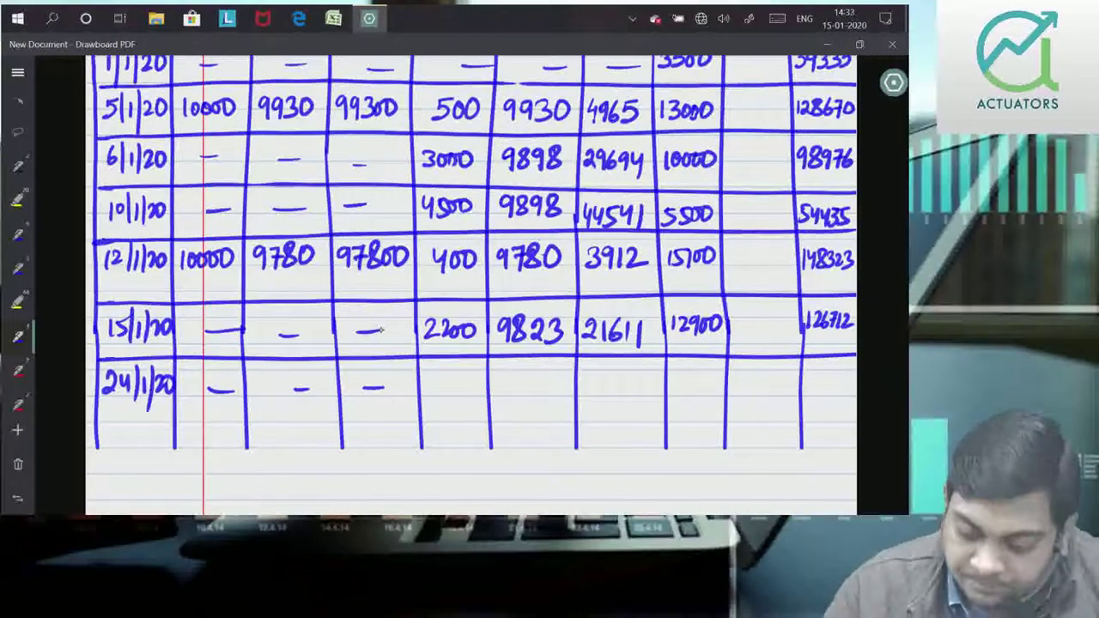
Write the 24/1/20 issue of 1800 at 9823, amount 14735
{"action": "left_click", "coordinate": [431, 371]}
{"action": "left_click_drag", "start_coordinate": [431, 372], "coordinate": [432, 392]}
{"action": "left_click_drag", "start_coordinate": [449, 371], "coordinate": [460, 371]}
{"action": "left_click_drag", "start_coordinate": [471, 371], "coordinate": [551, 391]}
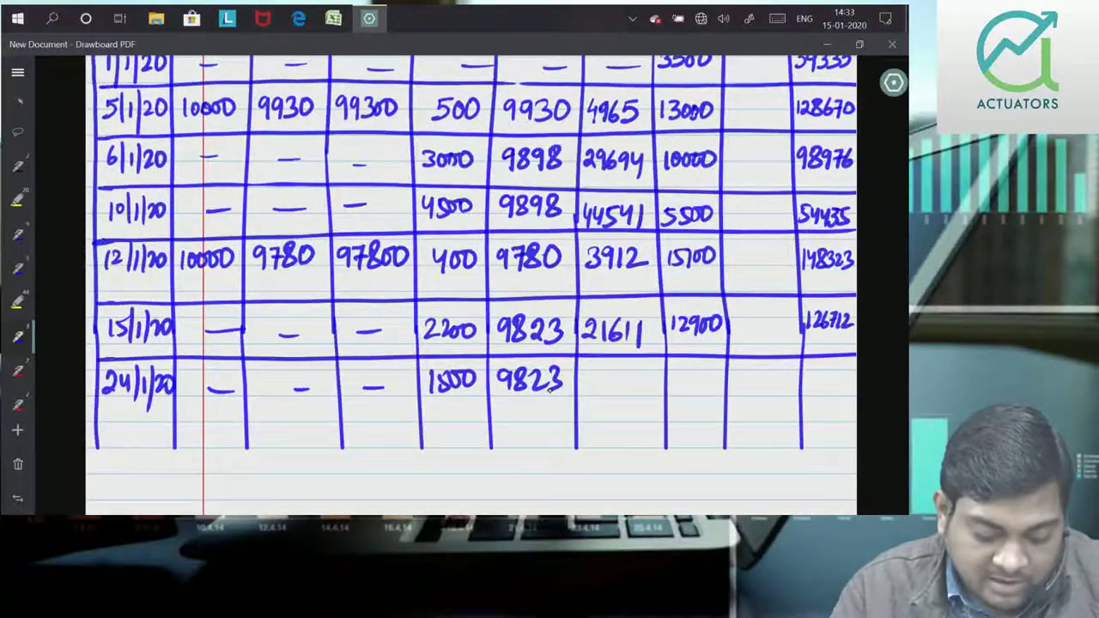
{"action": "mouse_move", "coordinate": [583, 371]}
{"action": "left_mouse_down"}
{"action": "mouse_move", "coordinate": [583, 393]}
{"action": "mouse_move", "coordinate": [599, 384]}
{"action": "left_mouse_up"}
{"action": "left_click_drag", "start_coordinate": [595, 374], "coordinate": [594, 395]}
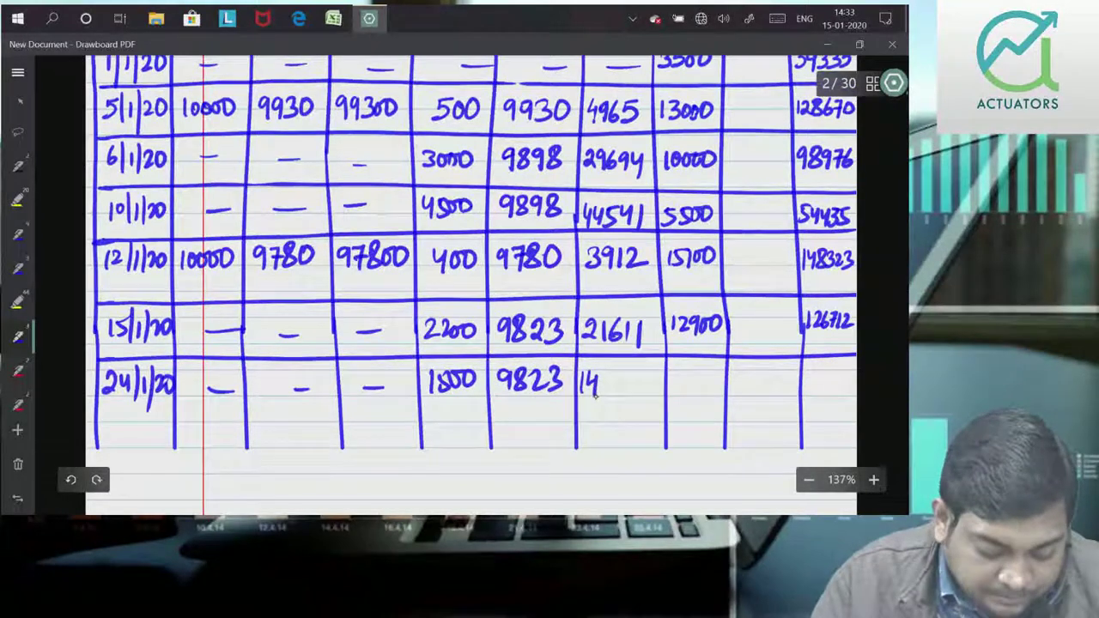
{"action": "mouse_move", "coordinate": [602, 376]}
{"action": "left_mouse_down"}
{"action": "mouse_move", "coordinate": [607, 397]}
{"action": "mouse_move", "coordinate": [636, 395]}
{"action": "mouse_move", "coordinate": [656, 370]}
{"action": "mouse_move", "coordinate": [681, 393]}
{"action": "left_mouse_up"}
Write the 24/1/20 balance 11400 worth 111977 and rule a line under the row
{"action": "left_click_drag", "start_coordinate": [694, 374], "coordinate": [702, 387]}
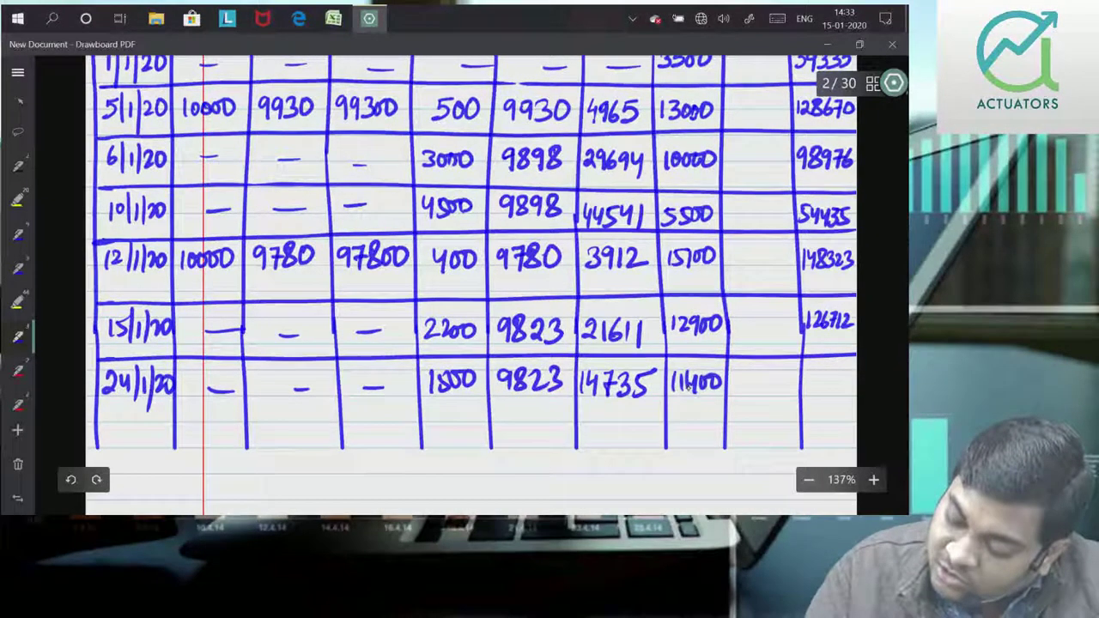
{"action": "scroll", "coordinate": [871, 371], "scroll_direction": "down", "scroll_amount": 1}
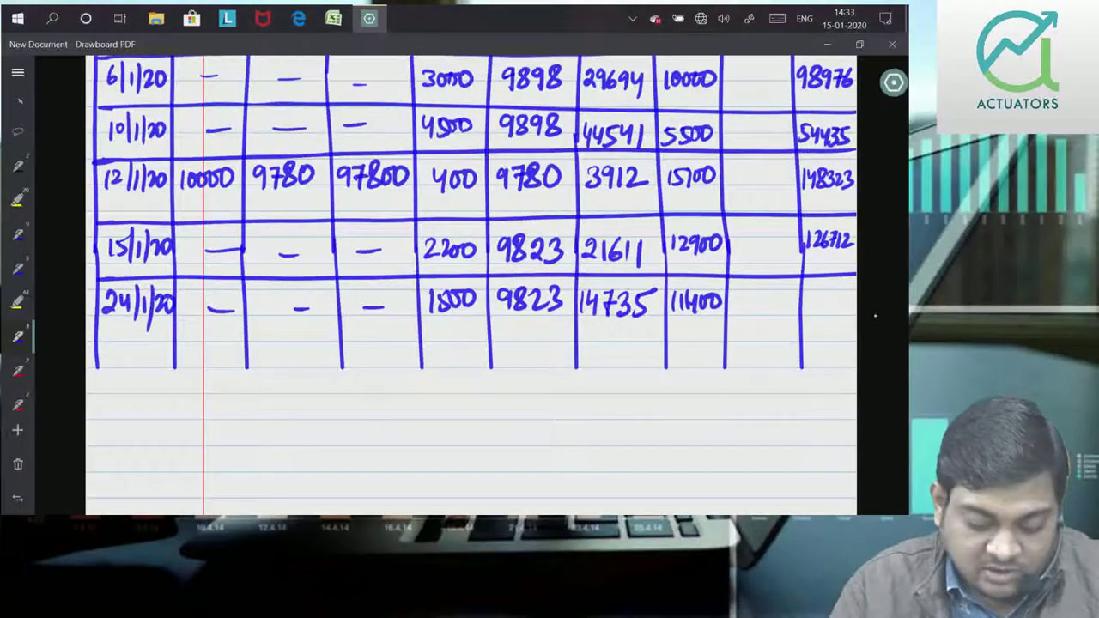
{"action": "mouse_move", "coordinate": [808, 295]}
{"action": "left_mouse_down"}
{"action": "mouse_move", "coordinate": [807, 314]}
{"action": "mouse_move", "coordinate": [822, 314]}
{"action": "left_mouse_up"}
{"action": "left_click_drag", "start_coordinate": [828, 294], "coordinate": [834, 311]}
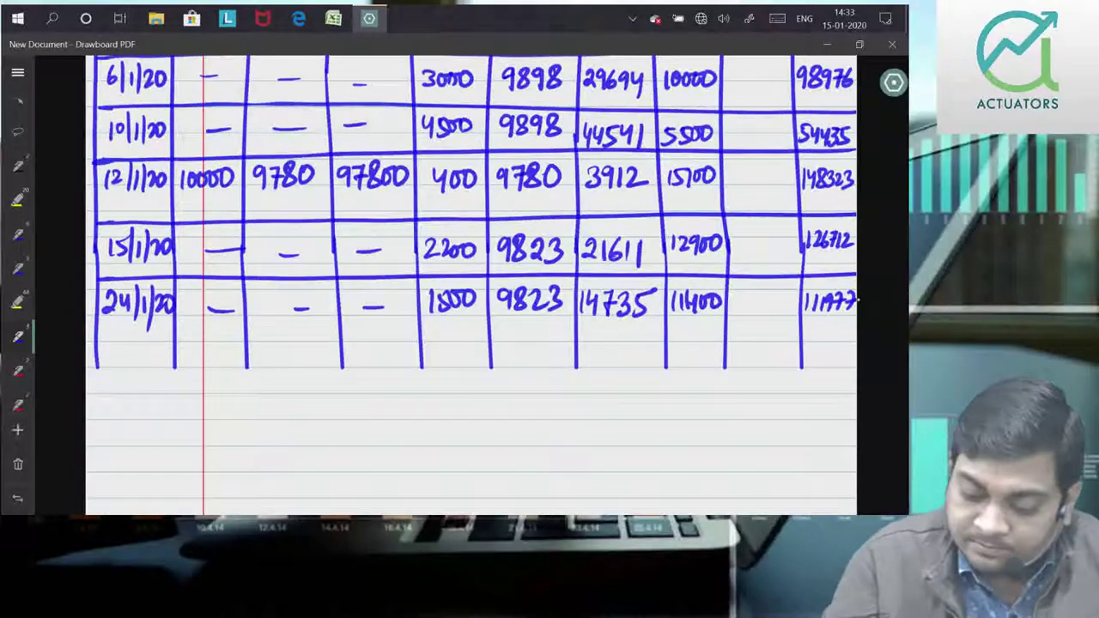
{"action": "left_click_drag", "start_coordinate": [99, 340], "coordinate": [857, 334]}
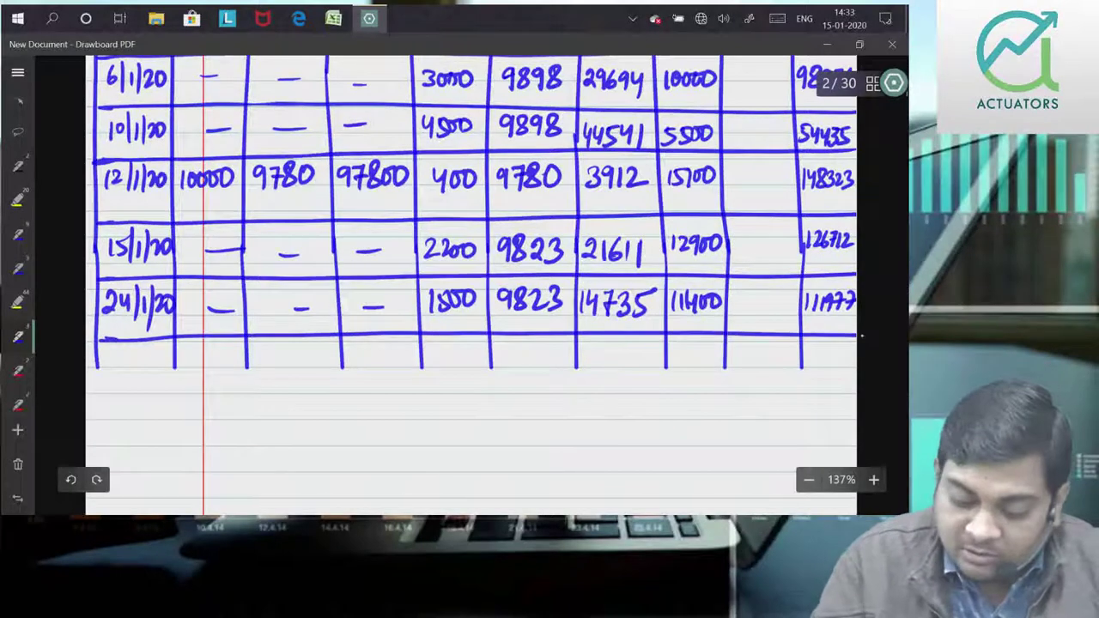
Draw all ten column lines of the table down to the page bottom
{"action": "left_click_drag", "start_coordinate": [97, 343], "coordinate": [98, 513]}
{"action": "left_click_drag", "start_coordinate": [173, 359], "coordinate": [169, 513]}
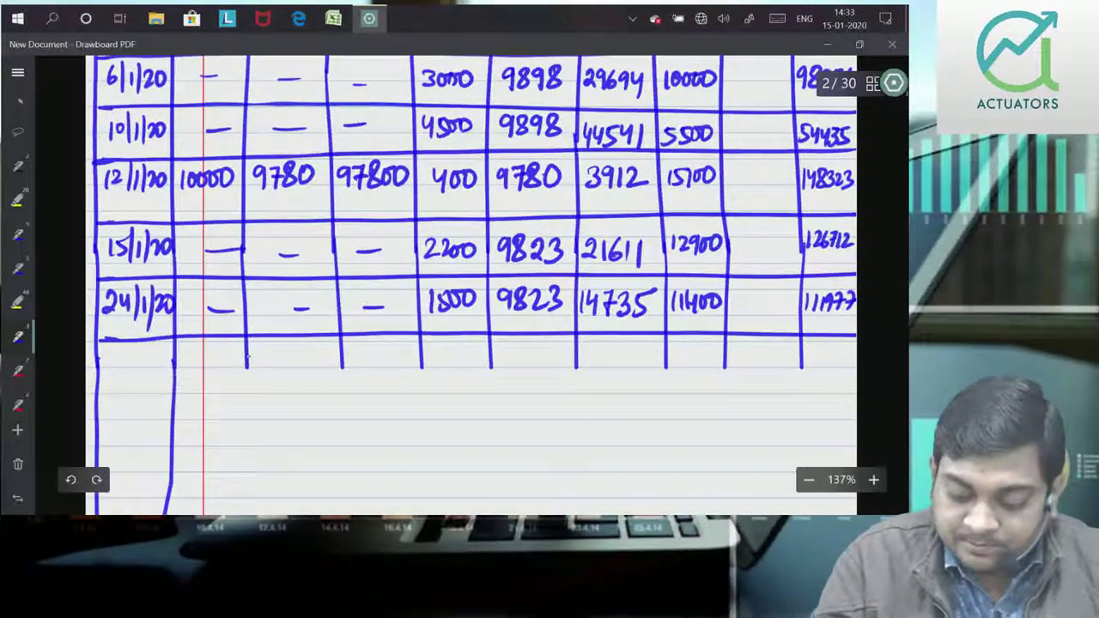
{"action": "left_click_drag", "start_coordinate": [248, 359], "coordinate": [247, 513]}
{"action": "left_click_drag", "start_coordinate": [343, 359], "coordinate": [337, 513]}
{"action": "left_click_drag", "start_coordinate": [421, 359], "coordinate": [427, 514]}
{"action": "left_click_drag", "start_coordinate": [491, 359], "coordinate": [494, 513]}
{"action": "left_click_drag", "start_coordinate": [576, 358], "coordinate": [582, 513]}
{"action": "left_click_drag", "start_coordinate": [664, 359], "coordinate": [672, 513]}
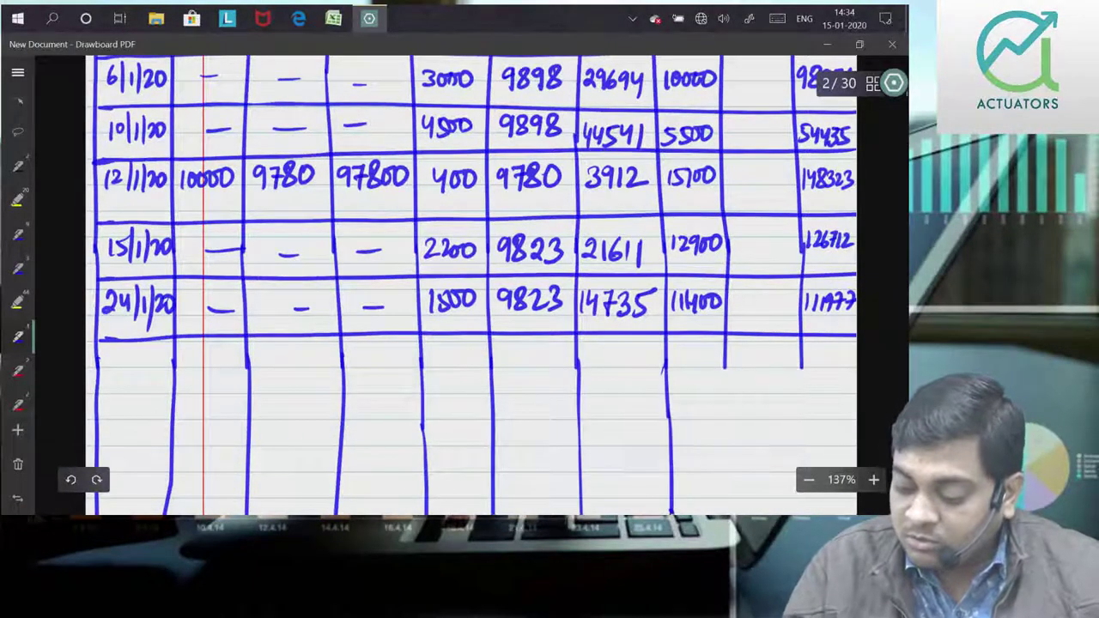
{"action": "left_click_drag", "start_coordinate": [725, 368], "coordinate": [737, 514]}
{"action": "left_click_drag", "start_coordinate": [801, 367], "coordinate": [805, 513]}
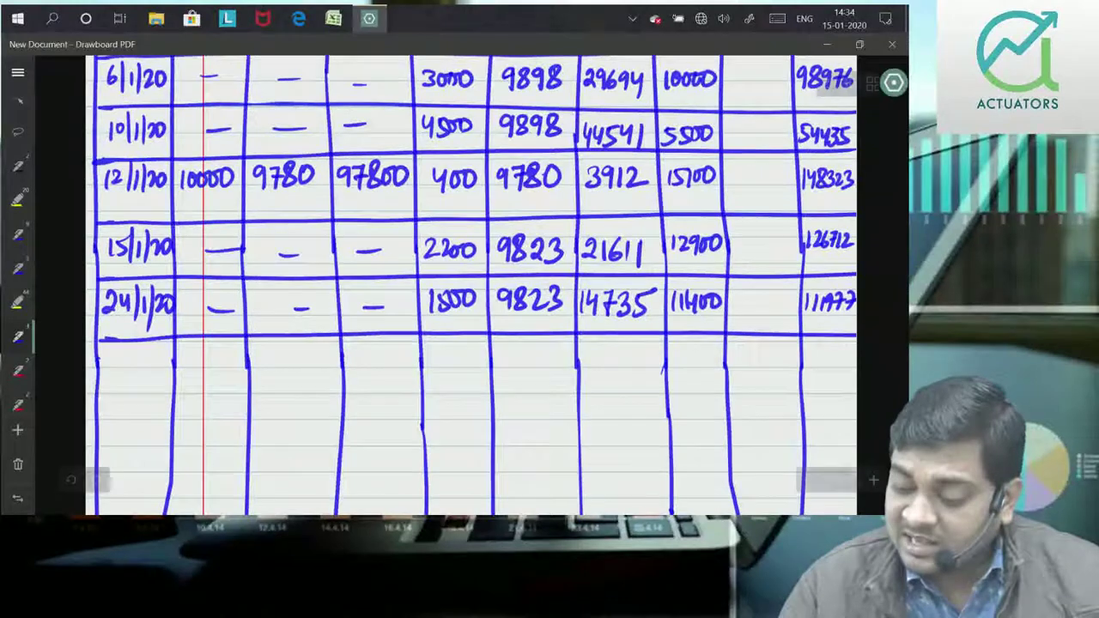
Begin writing the date 25/1/20 in the first column of a new row
{"action": "scroll", "coordinate": [473, 283], "scroll_direction": "up", "scroll_amount": 5}
{"action": "scroll", "coordinate": [473, 283], "scroll_direction": "down", "scroll_amount": 4}
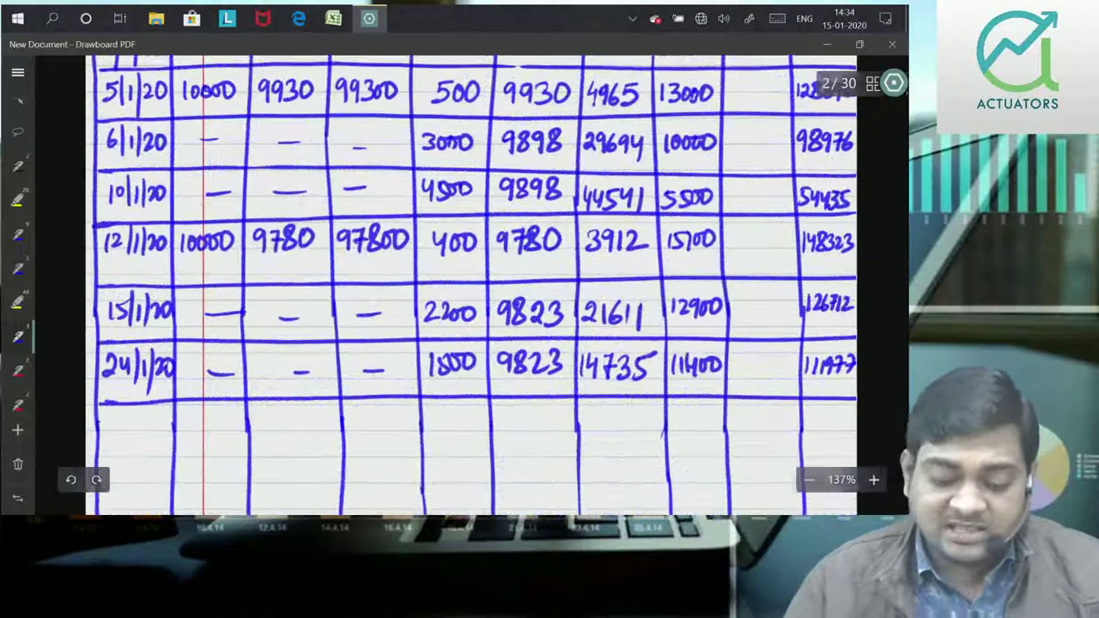
{"action": "scroll", "coordinate": [472, 283], "scroll_direction": "down", "scroll_amount": 3}
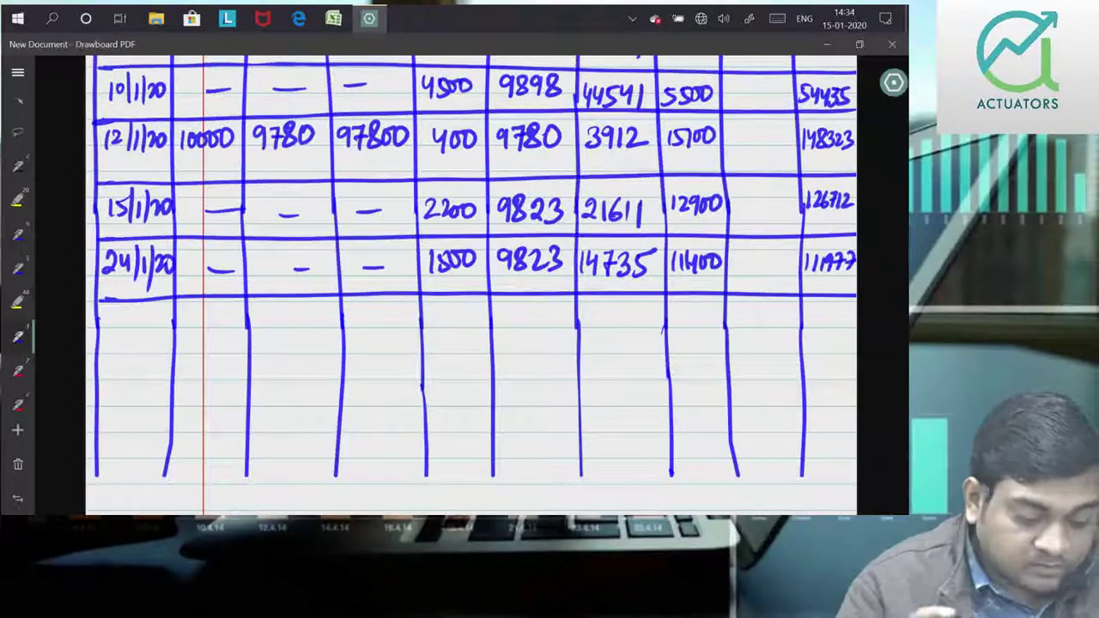
{"action": "left_click_drag", "start_coordinate": [102, 314], "coordinate": [122, 336]}
{"action": "mouse_move", "coordinate": [131, 318]}
{"action": "left_mouse_down"}
{"action": "mouse_move", "coordinate": [120, 337]}
{"action": "mouse_move", "coordinate": [134, 339]}
{"action": "left_mouse_up"}
{"action": "mouse_move", "coordinate": [145, 321]}
{"action": "left_mouse_down"}
{"action": "mouse_move", "coordinate": [144, 336]}
{"action": "mouse_move", "coordinate": [171, 321]}
{"action": "left_mouse_up"}
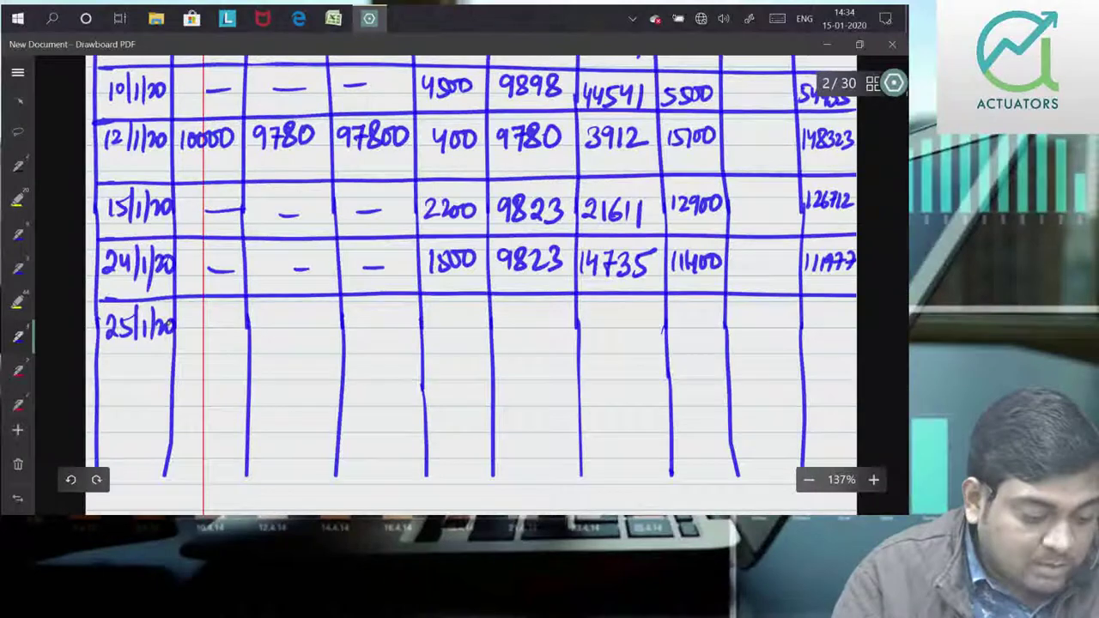
Write the 25/1/20 receipt of 10000 at 9750, amount 97500
{"action": "left_click_drag", "start_coordinate": [186, 320], "coordinate": [186, 336]}
{"action": "left_click_drag", "start_coordinate": [195, 320], "coordinate": [195, 321]}
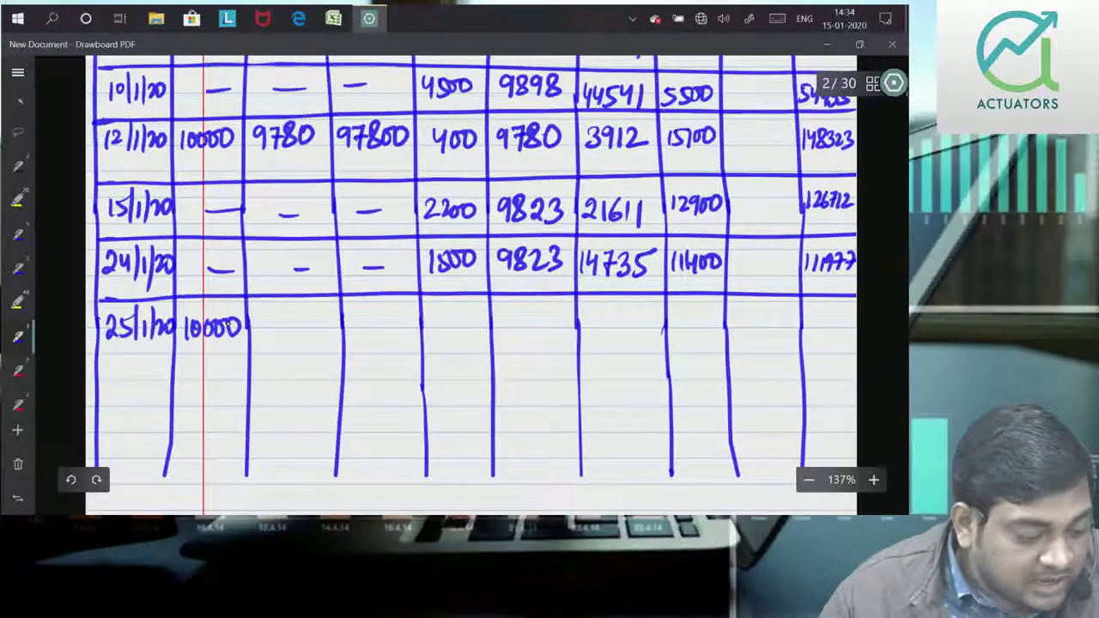
{"action": "mouse_move", "coordinate": [275, 317]}
{"action": "left_mouse_down"}
{"action": "mouse_move", "coordinate": [273, 339]}
{"action": "mouse_move", "coordinate": [298, 333]}
{"action": "left_mouse_up"}
{"action": "left_click_drag", "start_coordinate": [317, 313], "coordinate": [318, 314]}
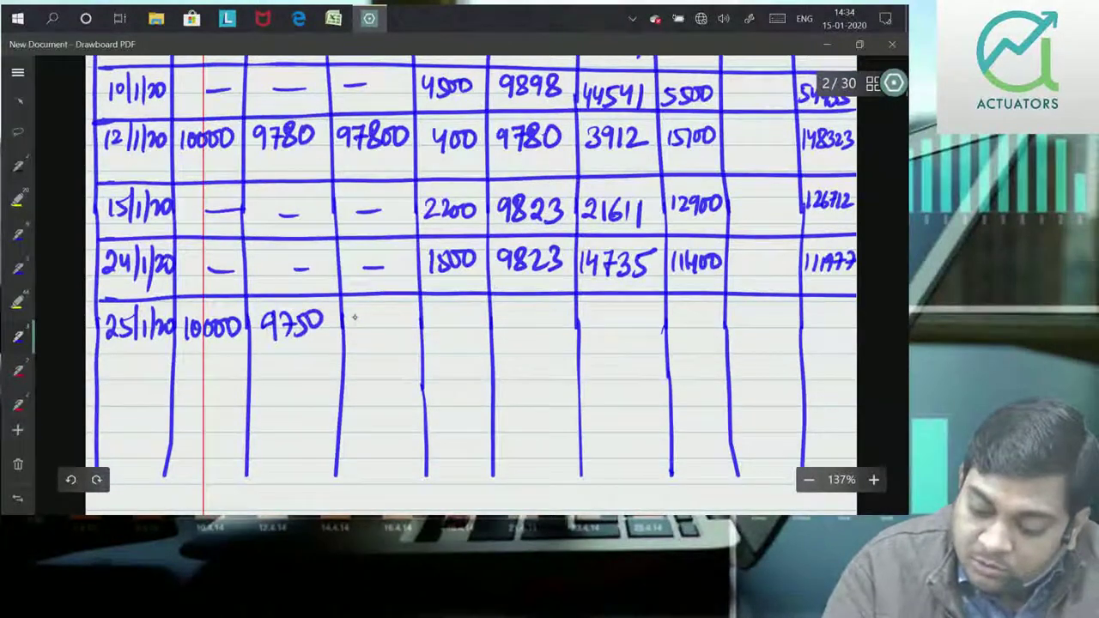
{"action": "mouse_move", "coordinate": [364, 320]}
{"action": "left_mouse_down"}
{"action": "mouse_move", "coordinate": [370, 338]}
{"action": "mouse_move", "coordinate": [399, 321]}
{"action": "left_mouse_up"}
{"action": "left_click_drag", "start_coordinate": [412, 320], "coordinate": [411, 321]}
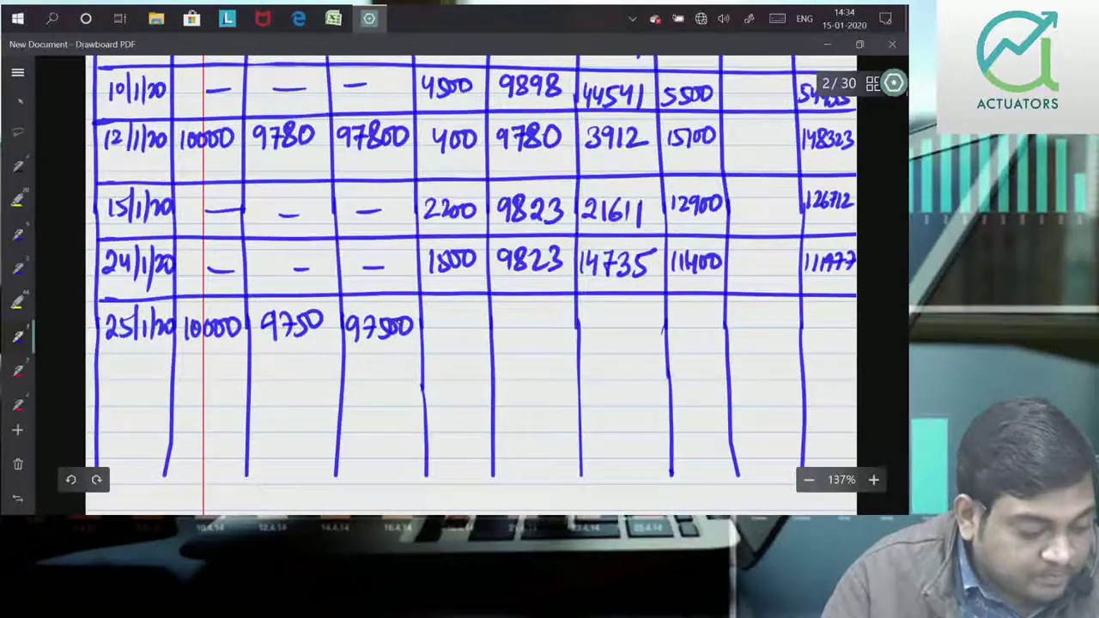
Dash the three issue columns, write total 209477, and rule off the 25/1/20 row
{"action": "left_click_drag", "start_coordinate": [443, 326], "coordinate": [468, 326]}
{"action": "left_click_drag", "start_coordinate": [528, 324], "coordinate": [721, 329]}
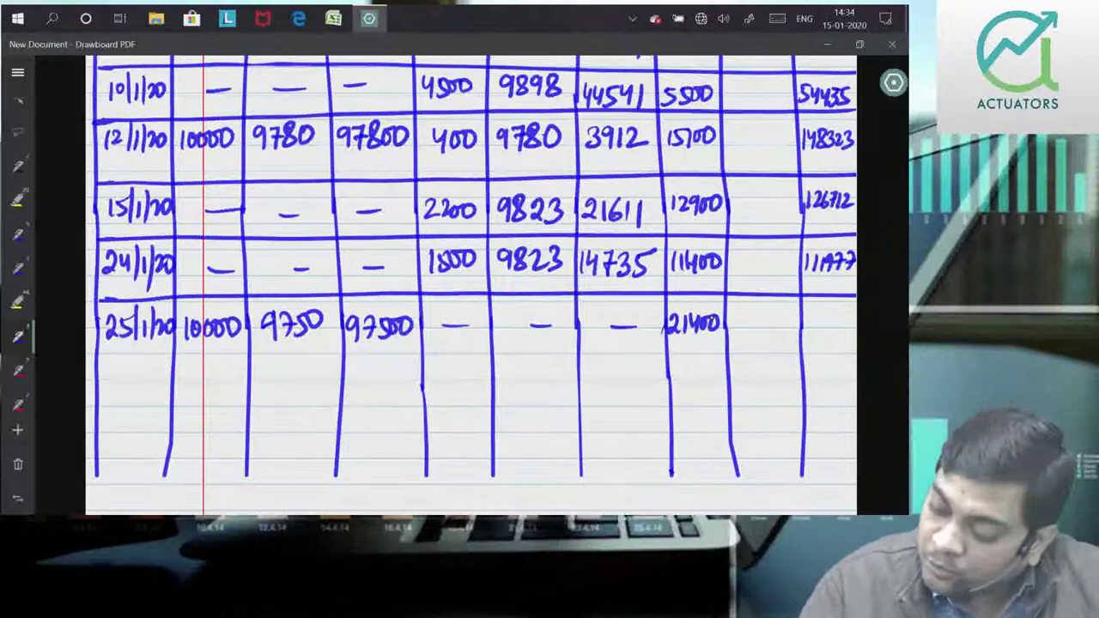
{"action": "left_click_drag", "start_coordinate": [803, 317], "coordinate": [811, 329]}
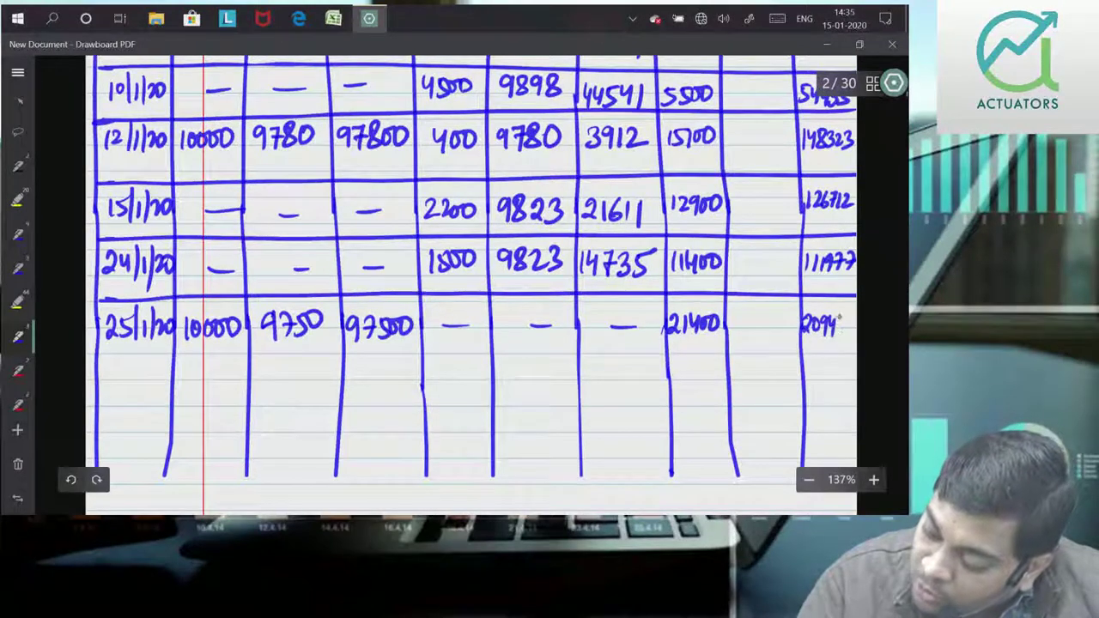
{"action": "left_click_drag", "start_coordinate": [97, 358], "coordinate": [855, 363]}
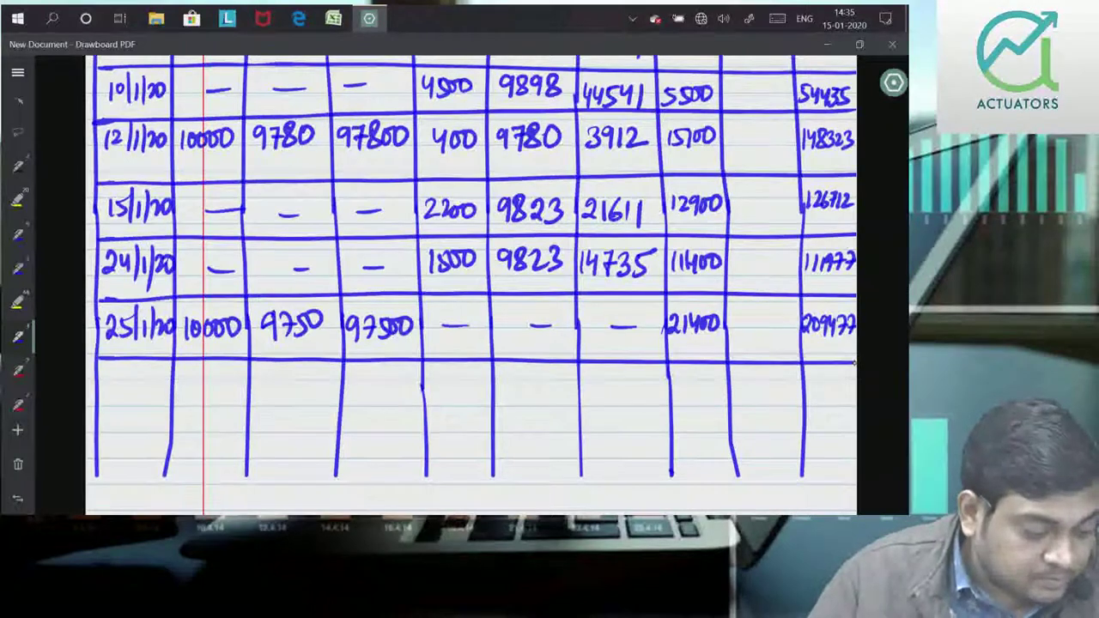
Write dates 28/1/20 and 31/1/20 with a row line and dashes in empty cells
{"action": "left_click_drag", "start_coordinate": [104, 377], "coordinate": [118, 392]}
{"action": "left_click_drag", "start_coordinate": [122, 375], "coordinate": [122, 384]}
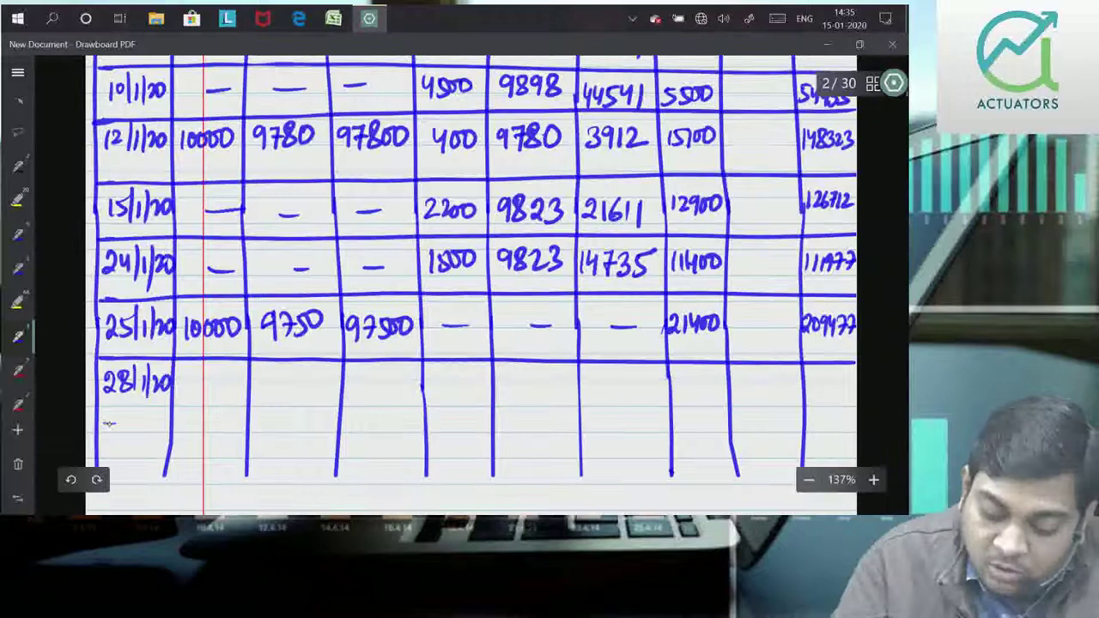
{"action": "left_click_drag", "start_coordinate": [109, 422], "coordinate": [876, 418]}
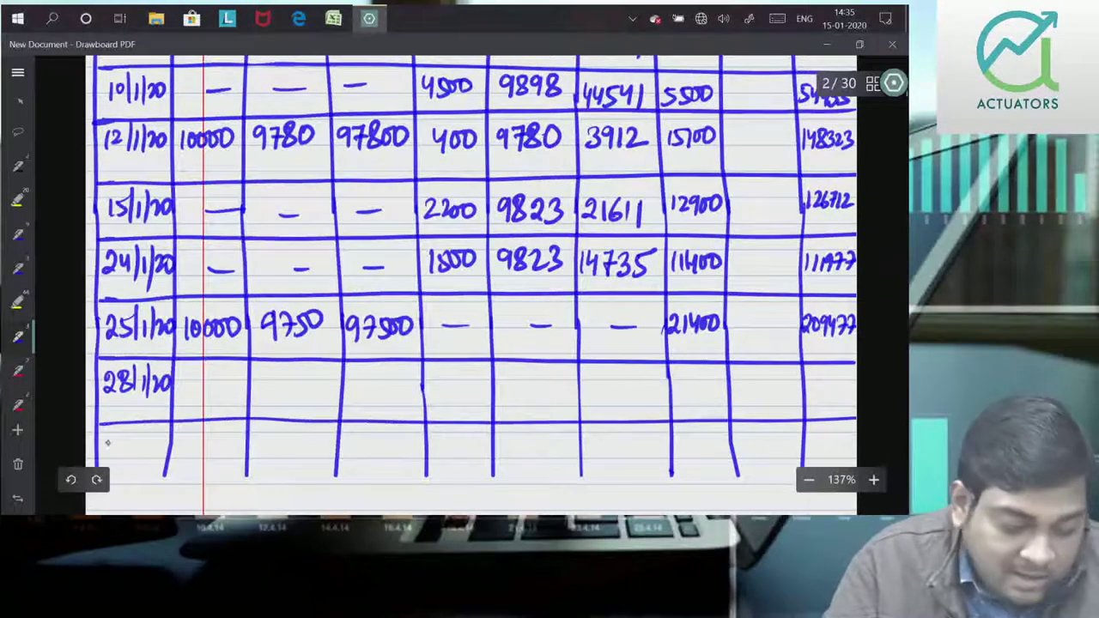
{"action": "left_click_drag", "start_coordinate": [123, 435], "coordinate": [121, 468]}
{"action": "left_click_drag", "start_coordinate": [129, 436], "coordinate": [133, 465]}
{"action": "left_click_drag", "start_coordinate": [141, 441], "coordinate": [153, 454]}
{"action": "left_click_drag", "start_coordinate": [156, 440], "coordinate": [160, 453]}
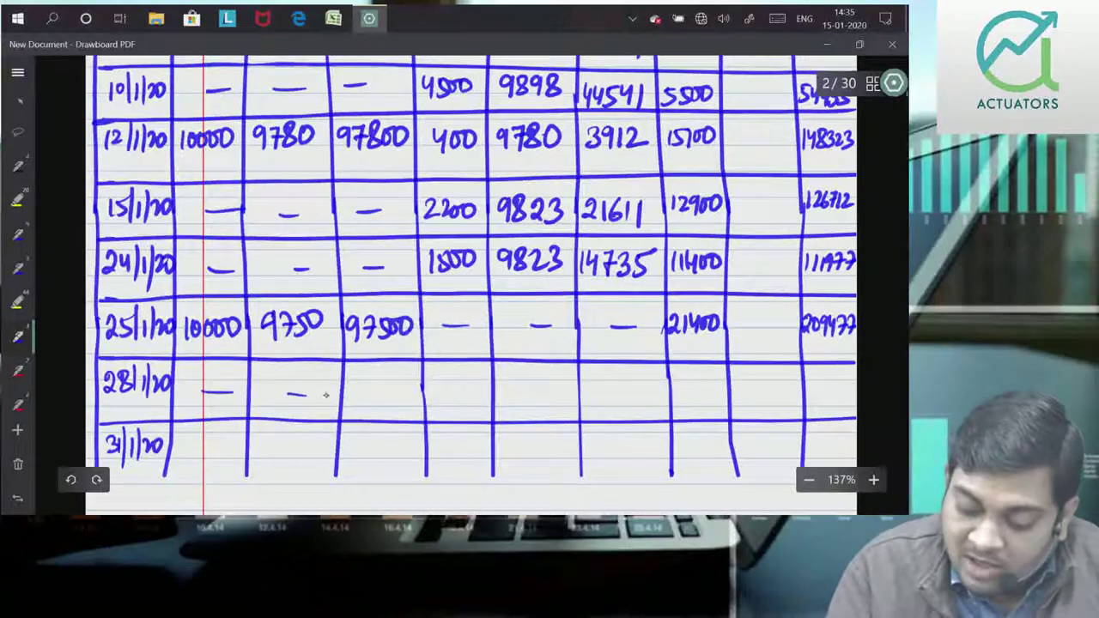
{"action": "left_click_drag", "start_coordinate": [352, 453], "coordinate": [385, 453]}
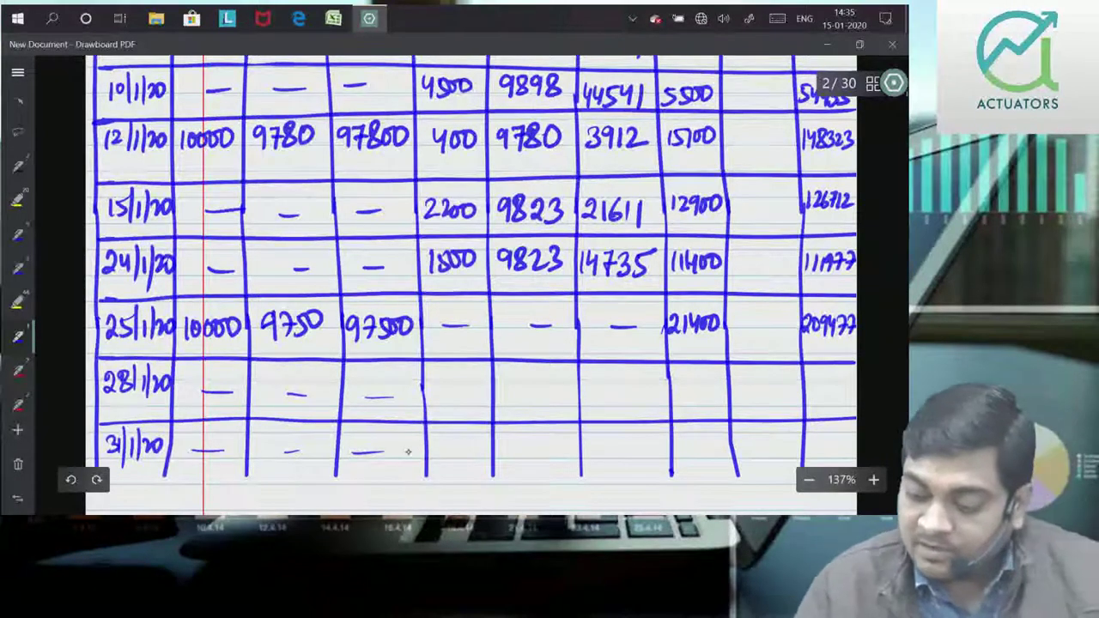
Fill the 28/1/20 row: issue 4000 at 9789 (39156), balance 17400 and its total
{"action": "scroll", "coordinate": [817, 463], "scroll_direction": "up", "scroll_amount": 2}
{"action": "scroll", "coordinate": [818, 464], "scroll_direction": "down", "scroll_amount": 2}
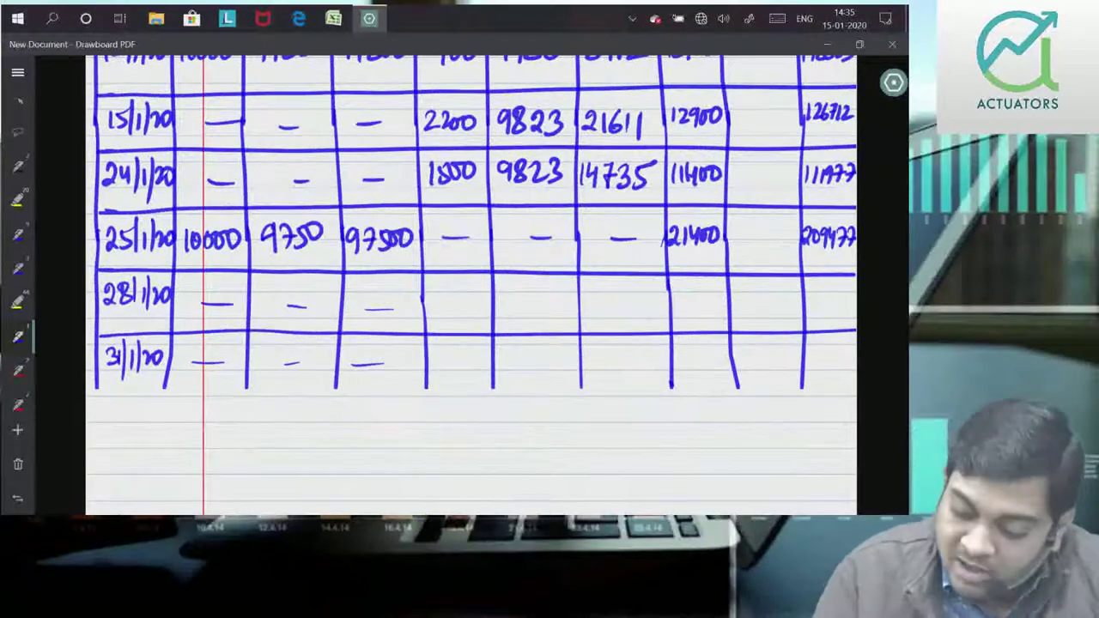
{"action": "left_click_drag", "start_coordinate": [434, 295], "coordinate": [447, 305]}
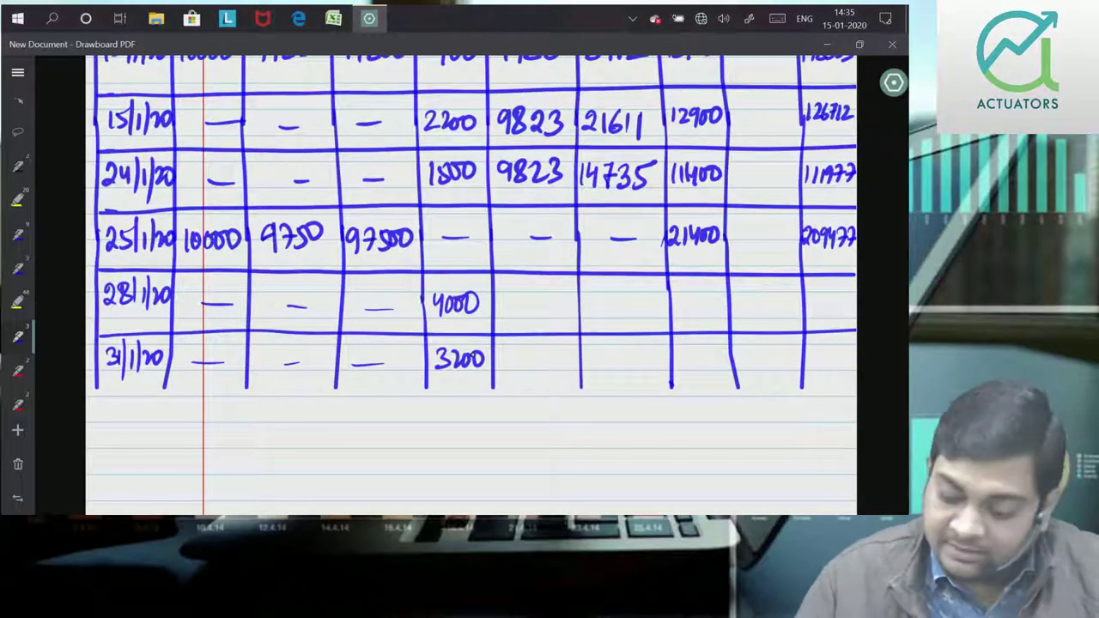
{"action": "mouse_move", "coordinate": [513, 292]}
{"action": "left_mouse_down"}
{"action": "mouse_move", "coordinate": [508, 307]}
{"action": "mouse_move", "coordinate": [520, 313]}
{"action": "mouse_move", "coordinate": [540, 289]}
{"action": "mouse_move", "coordinate": [555, 315]}
{"action": "left_mouse_up"}
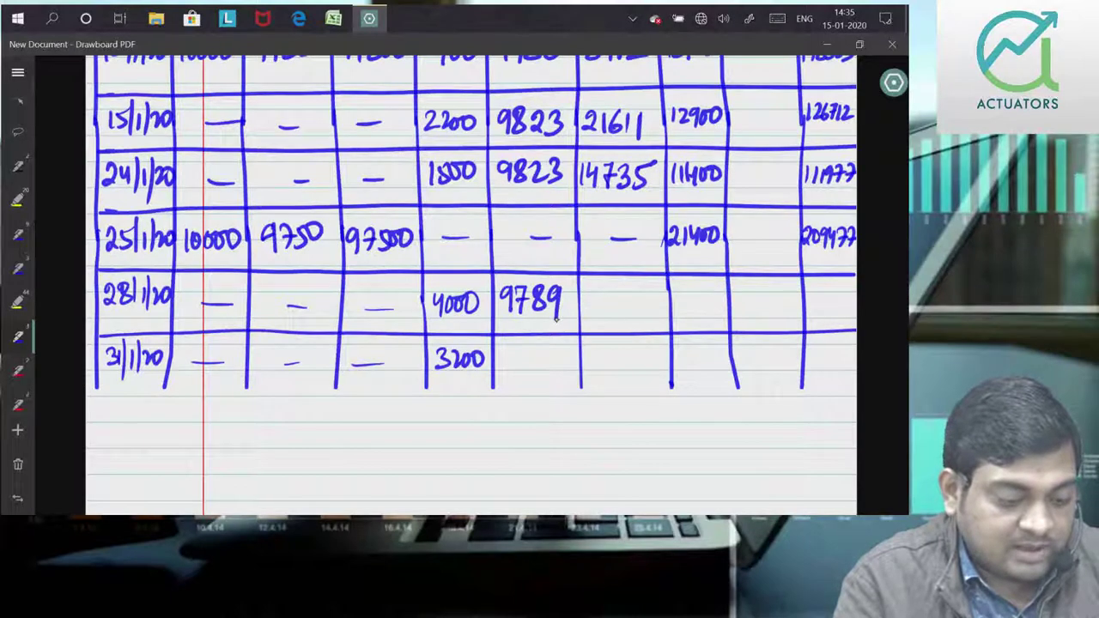
{"action": "mouse_move", "coordinate": [589, 292]}
{"action": "left_mouse_down"}
{"action": "mouse_move", "coordinate": [595, 301]}
{"action": "mouse_move", "coordinate": [727, 304]}
{"action": "left_mouse_up"}
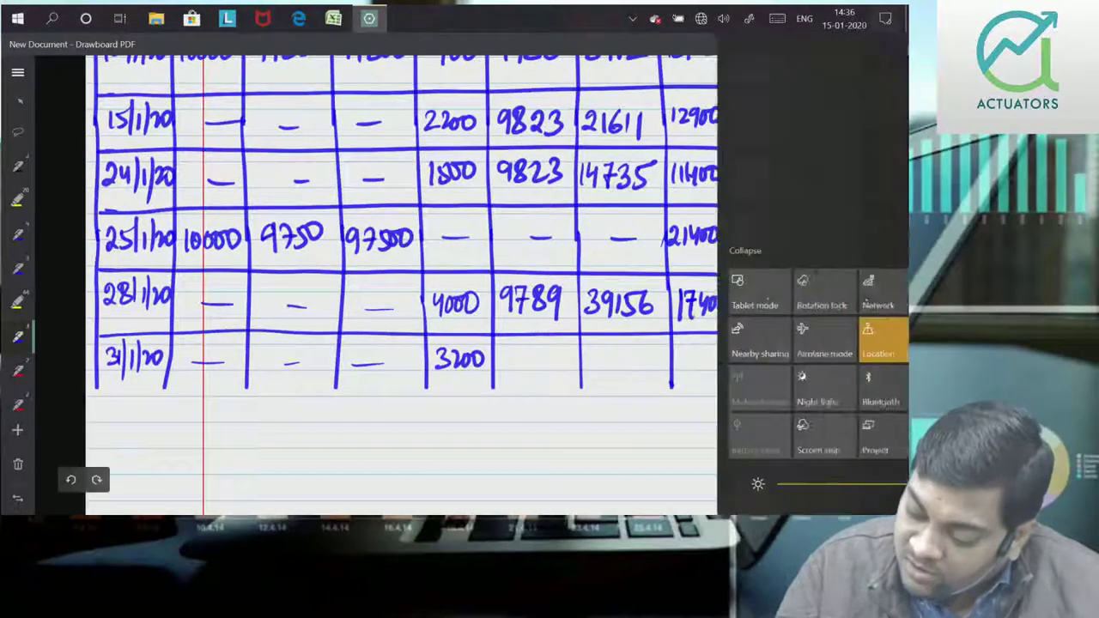
{"action": "key", "text": "super+a"}
{"action": "key", "text": "Escape"}
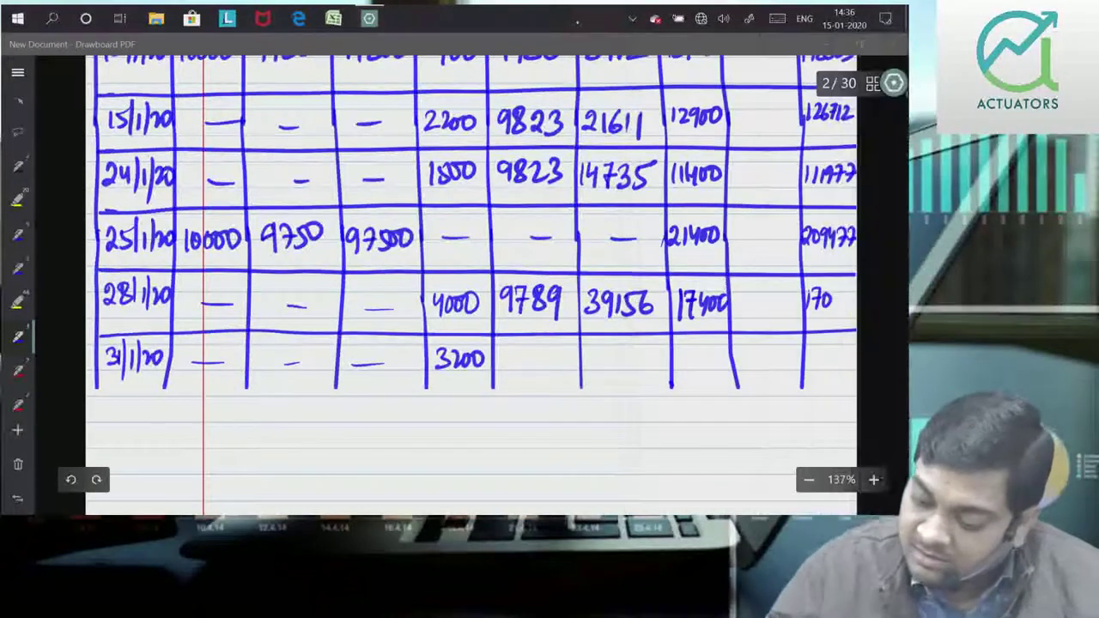
{"action": "mouse_move", "coordinate": [831, 292]}
{"action": "left_mouse_down"}
{"action": "mouse_move", "coordinate": [835, 306]}
{"action": "mouse_move", "coordinate": [850, 304]}
{"action": "left_mouse_up"}
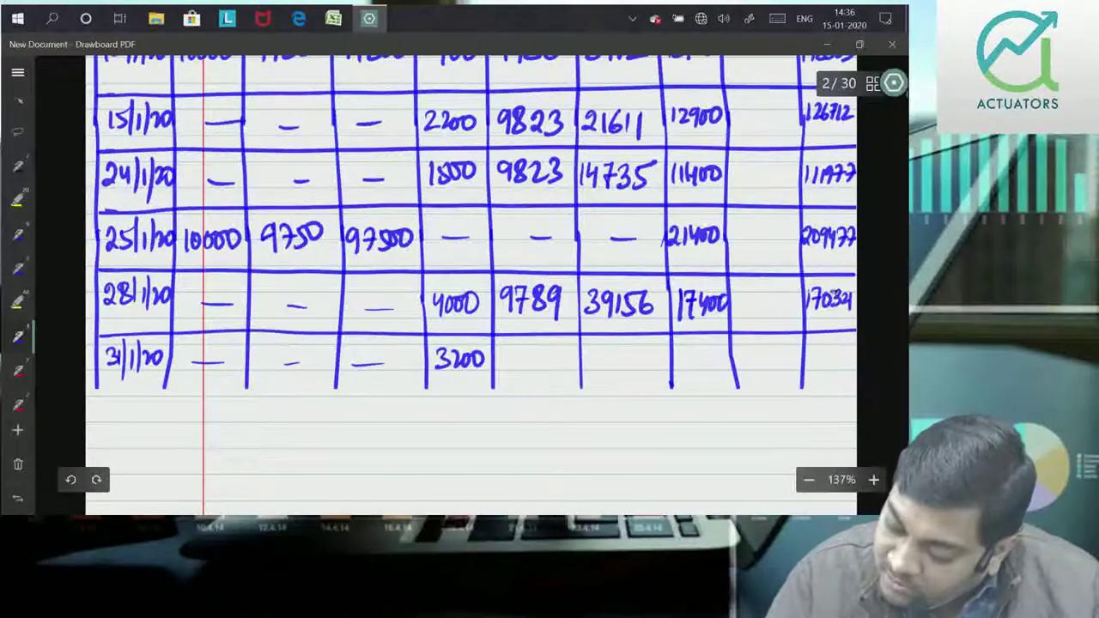
{"action": "mouse_move", "coordinate": [510, 348]}
{"action": "left_mouse_down"}
{"action": "mouse_move", "coordinate": [505, 370]}
{"action": "mouse_move", "coordinate": [521, 371]}
{"action": "mouse_move", "coordinate": [538, 345]}
{"action": "mouse_move", "coordinate": [560, 373]}
{"action": "left_mouse_up"}
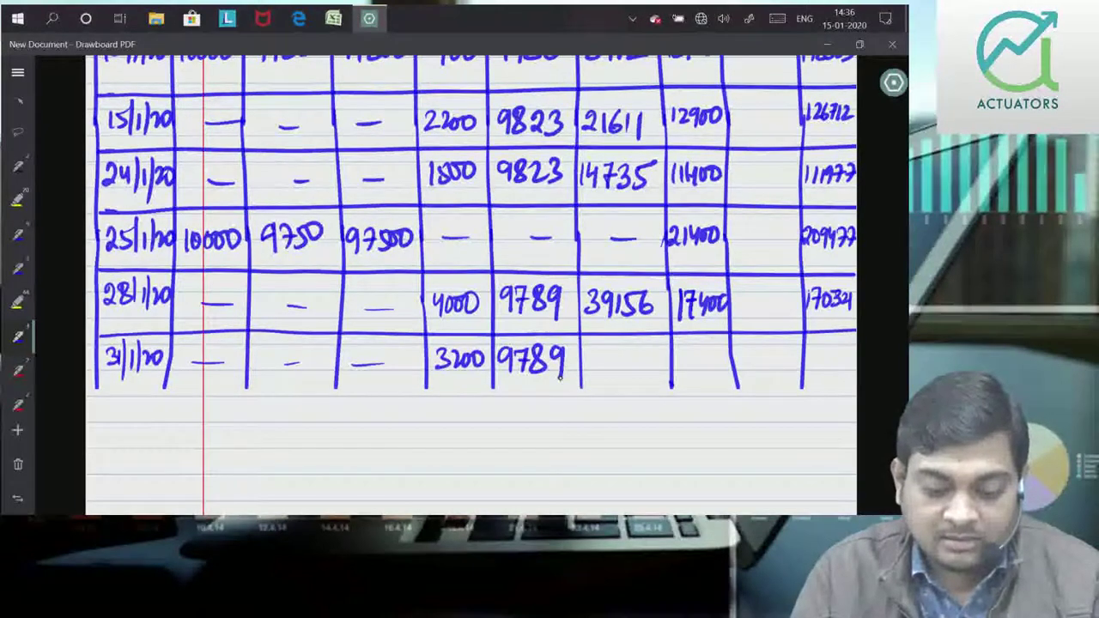
{"action": "mouse_move", "coordinate": [587, 350]}
{"action": "left_mouse_down"}
{"action": "mouse_move", "coordinate": [588, 369]}
{"action": "mouse_move", "coordinate": [611, 370]}
{"action": "left_mouse_up"}
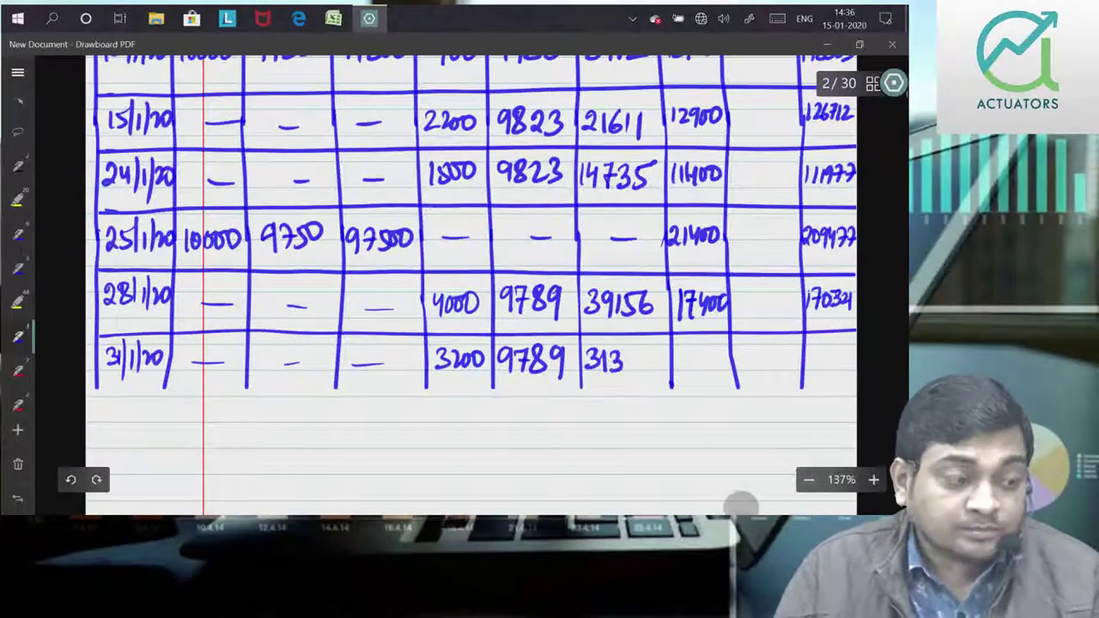
{"action": "left_click_drag", "start_coordinate": [643, 353], "coordinate": [653, 350]}
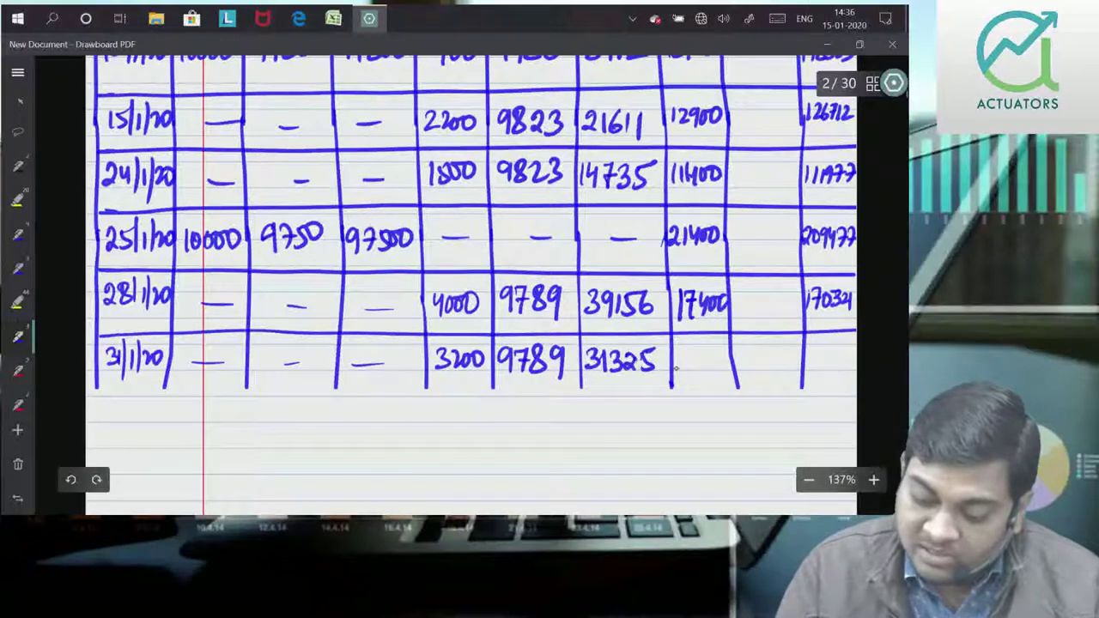
{"action": "mouse_move", "coordinate": [681, 352]}
{"action": "left_mouse_down"}
{"action": "mouse_move", "coordinate": [679, 373]}
{"action": "mouse_move", "coordinate": [706, 371]}
{"action": "left_mouse_up"}
{"action": "left_click_drag", "start_coordinate": [711, 354], "coordinate": [721, 357]}
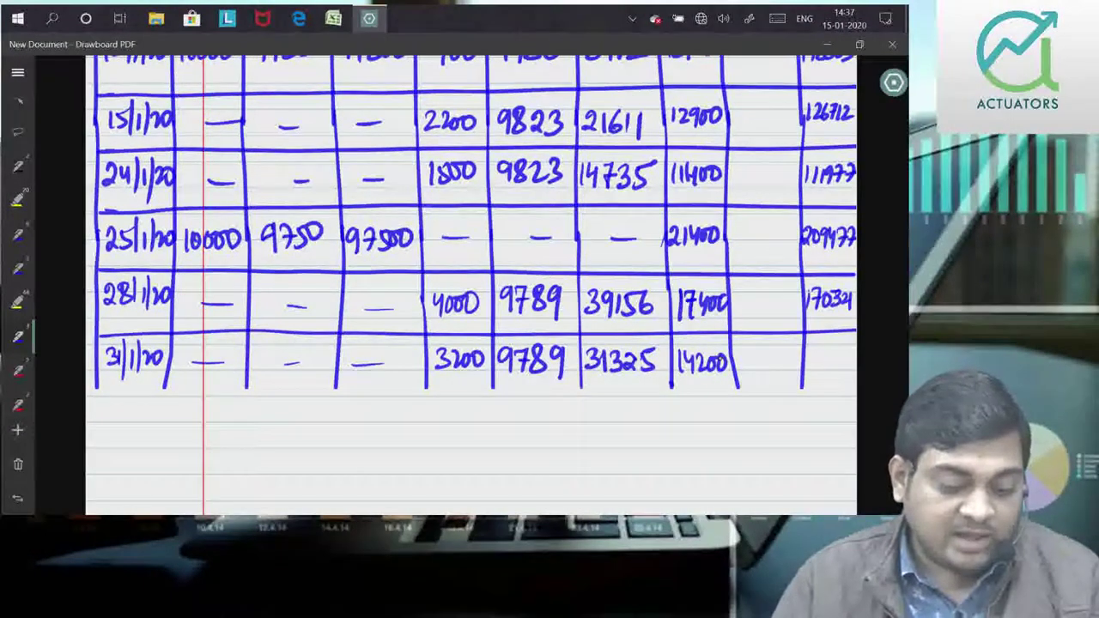
{"action": "mouse_move", "coordinate": [808, 352]}
{"action": "left_mouse_down"}
{"action": "mouse_move", "coordinate": [810, 368]}
{"action": "mouse_move", "coordinate": [848, 369]}
{"action": "left_mouse_up"}
{"action": "left_click_drag", "start_coordinate": [95, 396], "coordinate": [852, 395]}
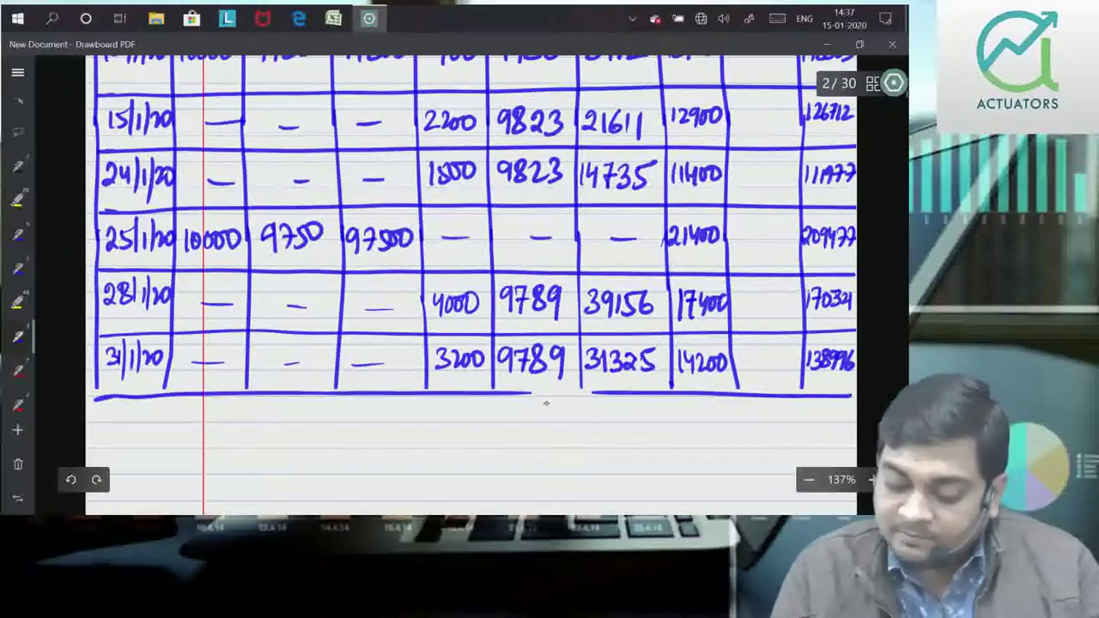
{"action": "scroll", "coordinate": [823, 292], "scroll_direction": "down", "scroll_amount": 3}
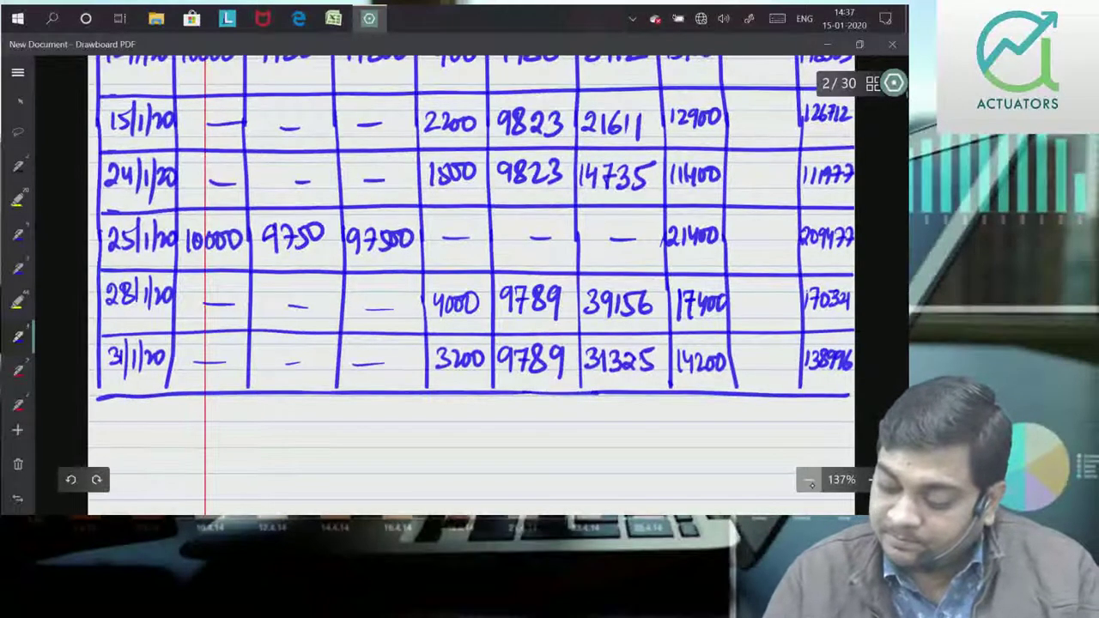
Scroll up to show the full ledger from the Date header and pick the highlighter
{"action": "scroll", "coordinate": [823, 292], "scroll_direction": "up", "scroll_amount": 3}
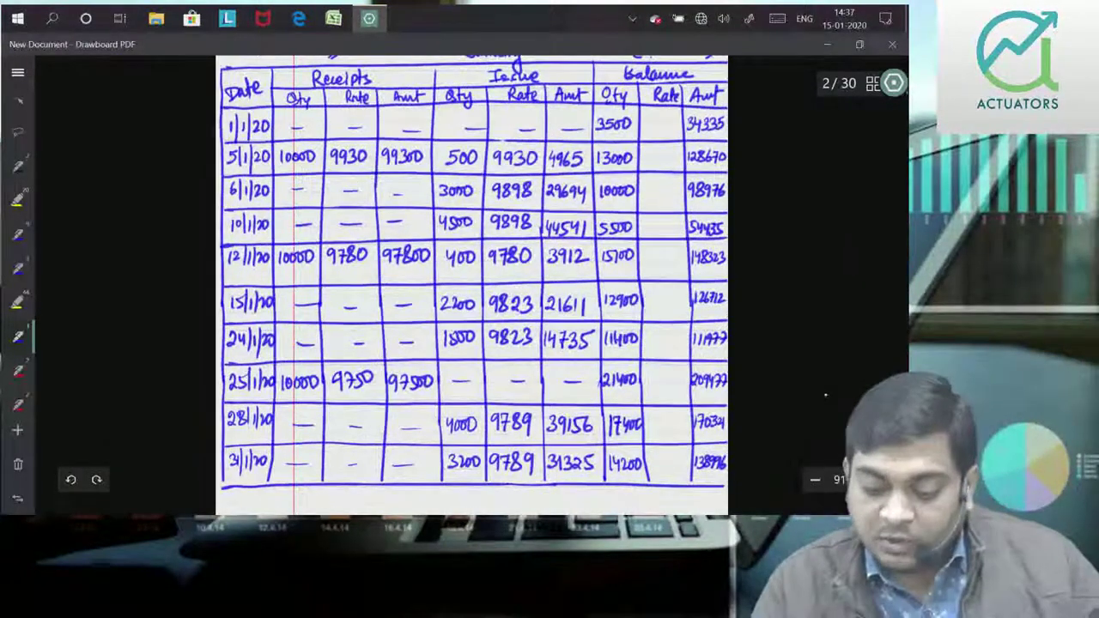
{"action": "scroll", "coordinate": [787, 303], "scroll_direction": "up", "scroll_amount": 2}
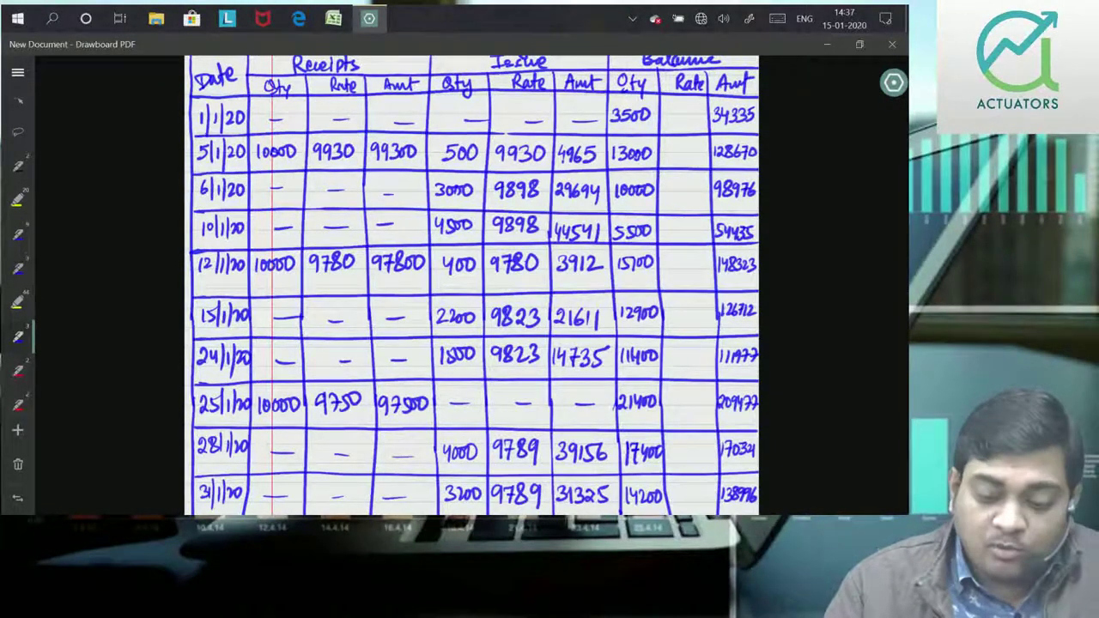
{"action": "left_click", "coordinate": [17, 302]}
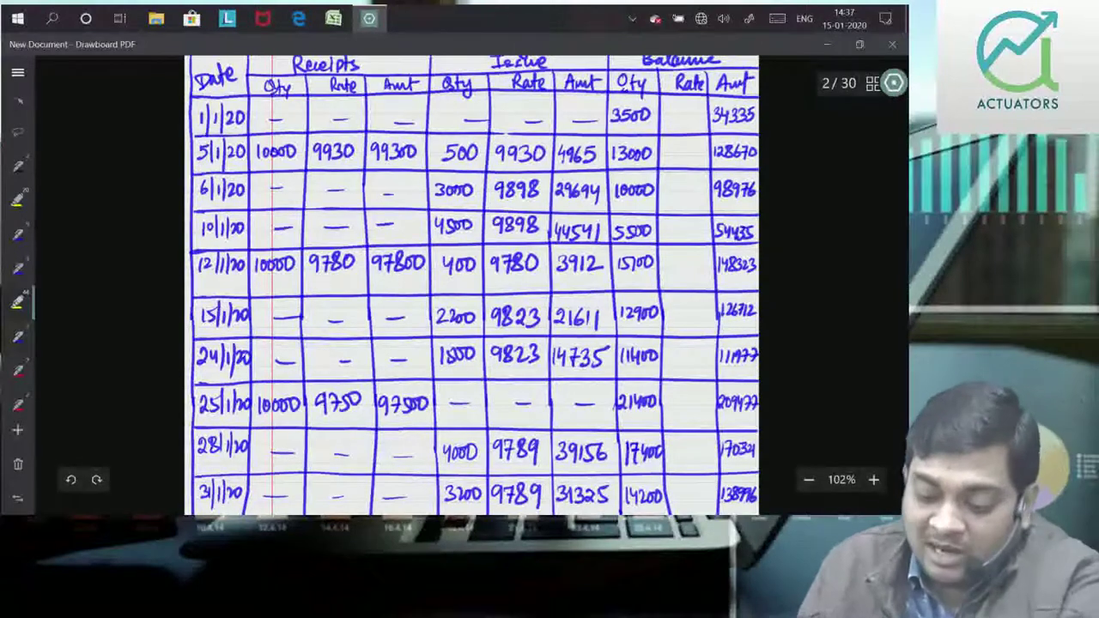
Highlight issue amounts 29694, 44541, 21611, 14735, 39156 and 31325 in yellow
{"action": "left_click_drag", "start_coordinate": [554, 184], "coordinate": [600, 198]}
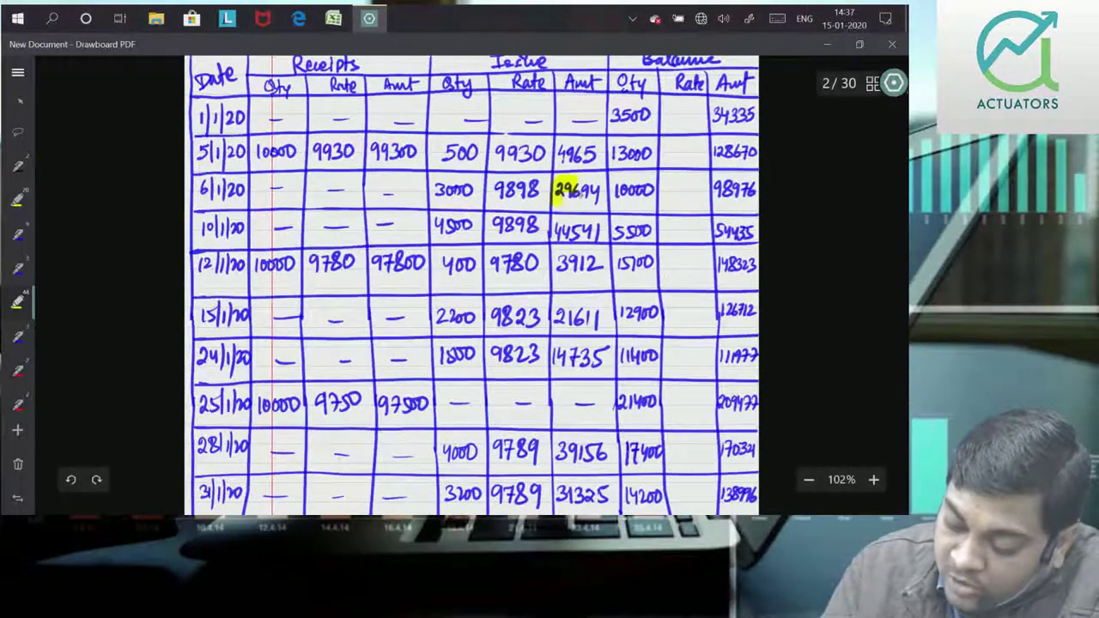
{"action": "left_click_drag", "start_coordinate": [553, 228], "coordinate": [601, 231]}
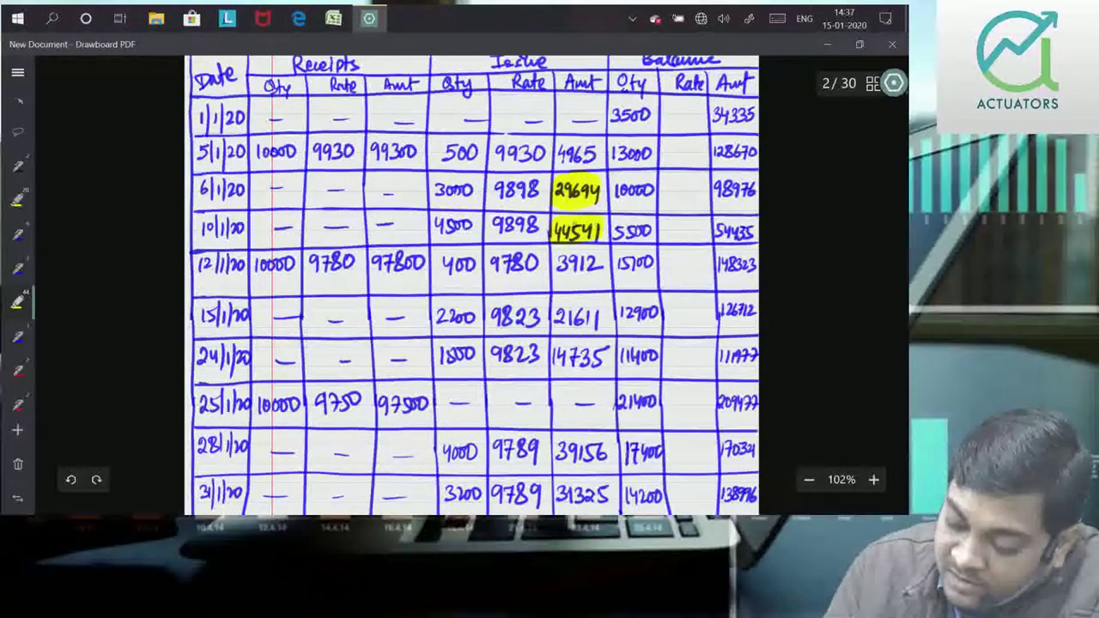
{"action": "left_click_drag", "start_coordinate": [552, 314], "coordinate": [609, 316]}
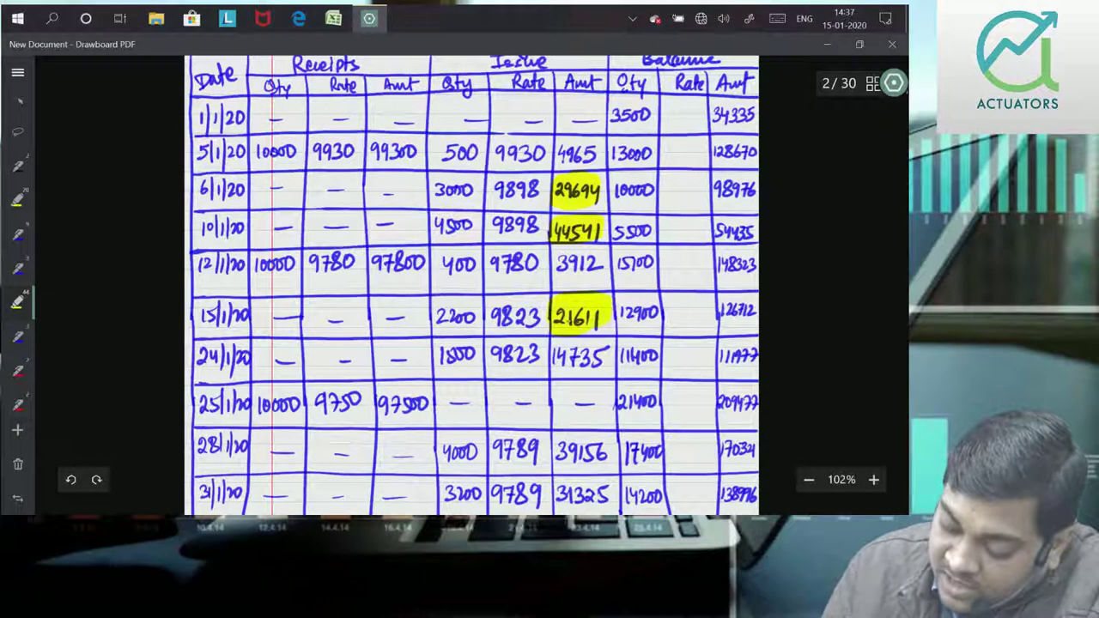
{"action": "left_click_drag", "start_coordinate": [551, 354], "coordinate": [601, 356]}
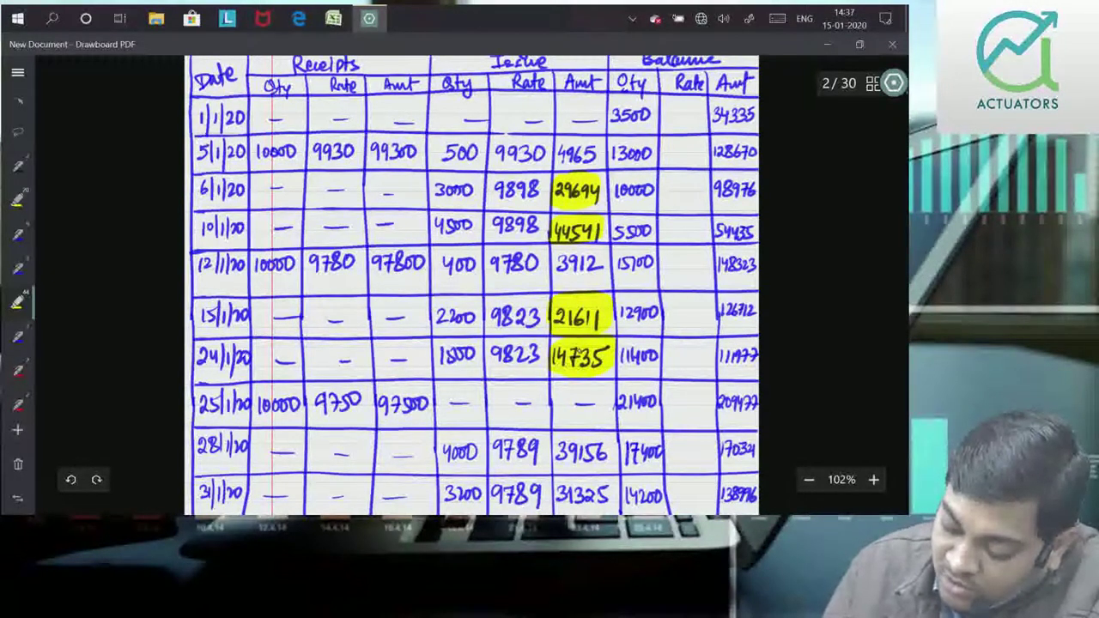
{"action": "left_click_drag", "start_coordinate": [552, 449], "coordinate": [612, 451]}
{"action": "left_click_drag", "start_coordinate": [554, 494], "coordinate": [612, 496]}
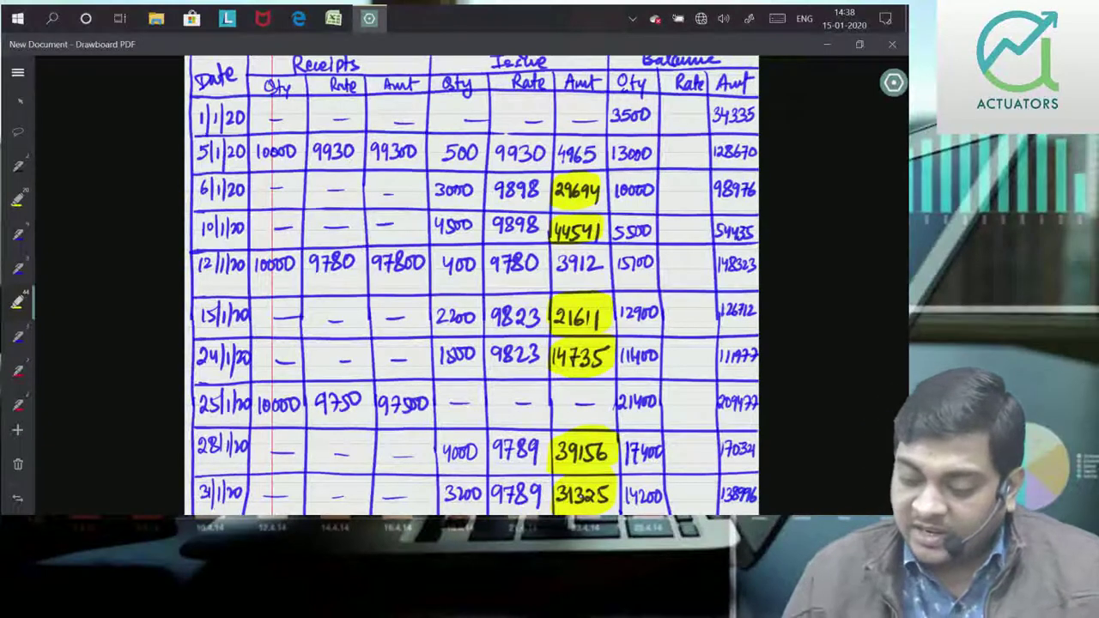
{"action": "scroll", "coordinate": [821, 341], "scroll_direction": "down", "scroll_amount": 2}
With the blue pen, write '(v) Value of Material Consumed = ₹181062' below the table
{"action": "scroll", "coordinate": [821, 341], "scroll_direction": "down", "scroll_amount": 1}
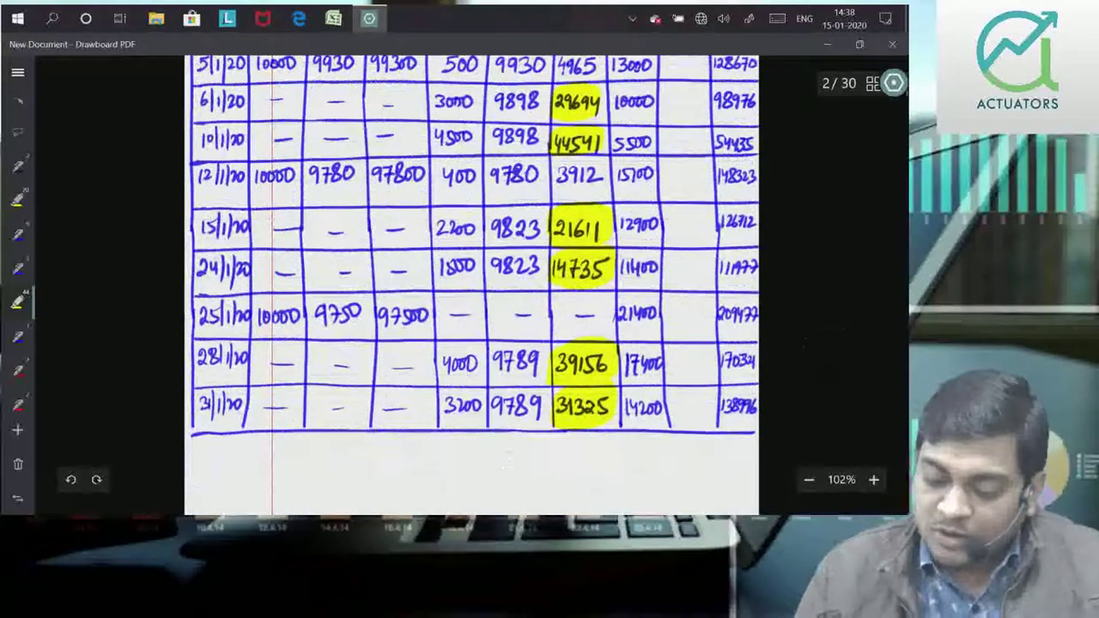
{"action": "left_click", "coordinate": [17, 336]}
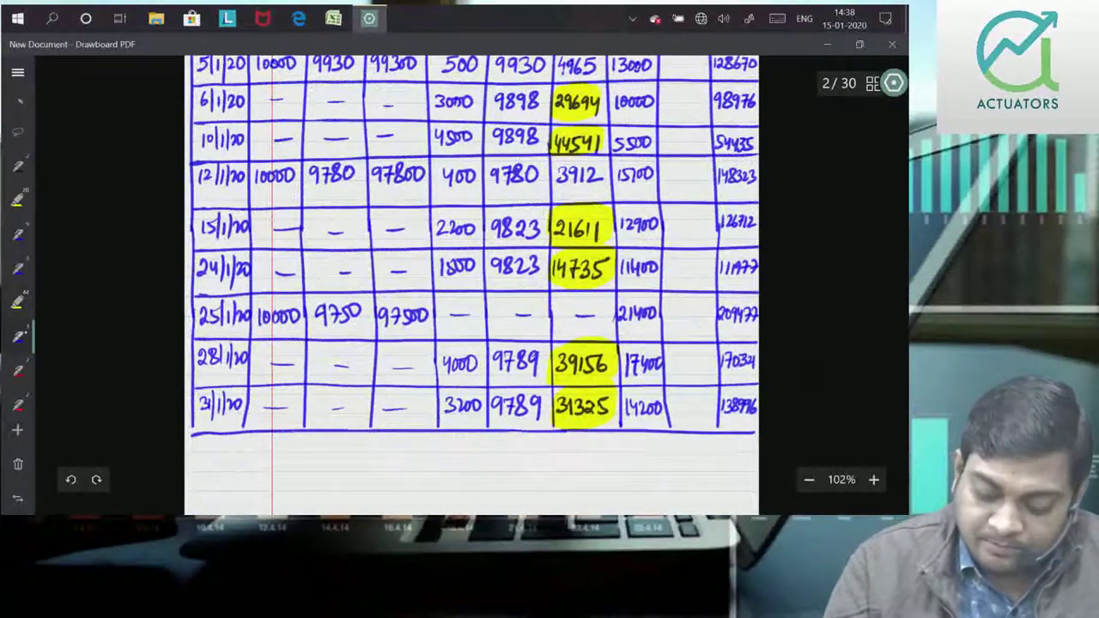
{"action": "left_click_drag", "start_coordinate": [212, 453], "coordinate": [207, 477]}
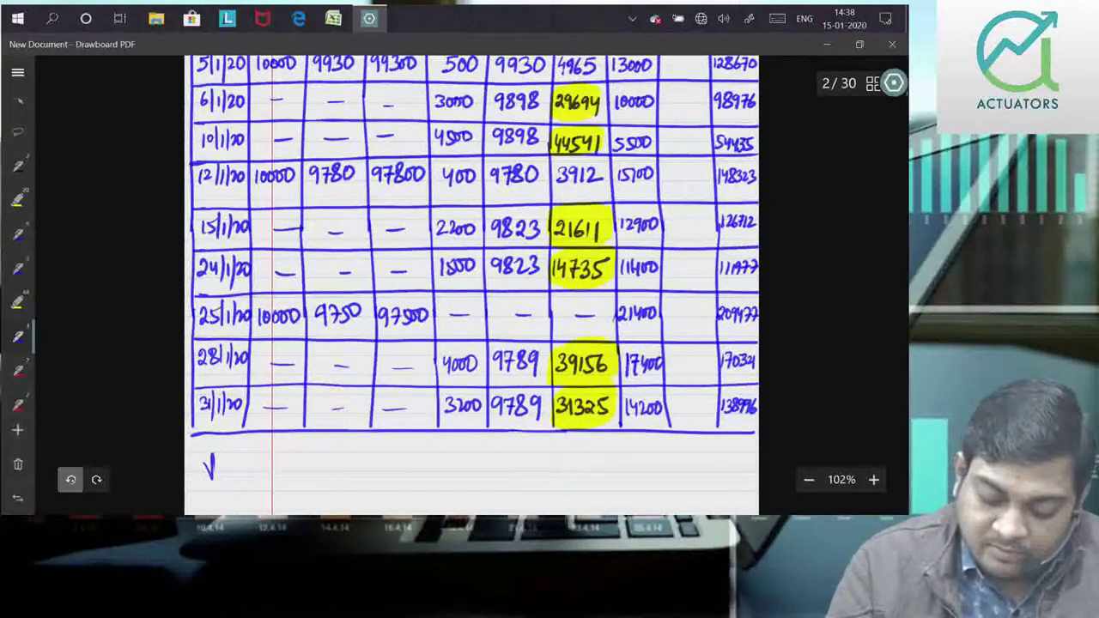
{"action": "left_click", "coordinate": [70, 479]}
{"action": "mouse_move", "coordinate": [248, 471]}
{"action": "left_mouse_down"}
{"action": "mouse_move", "coordinate": [265, 487]}
{"action": "mouse_move", "coordinate": [245, 491]}
{"action": "left_mouse_up"}
{"action": "mouse_move", "coordinate": [280, 465]}
{"action": "left_mouse_down"}
{"action": "mouse_move", "coordinate": [289, 484]}
{"action": "mouse_move", "coordinate": [312, 483]}
{"action": "left_mouse_up"}
{"action": "mouse_move", "coordinate": [315, 470]}
{"action": "left_mouse_down"}
{"action": "mouse_move", "coordinate": [360, 474]}
{"action": "mouse_move", "coordinate": [369, 491]}
{"action": "mouse_move", "coordinate": [403, 462]}
{"action": "left_mouse_up"}
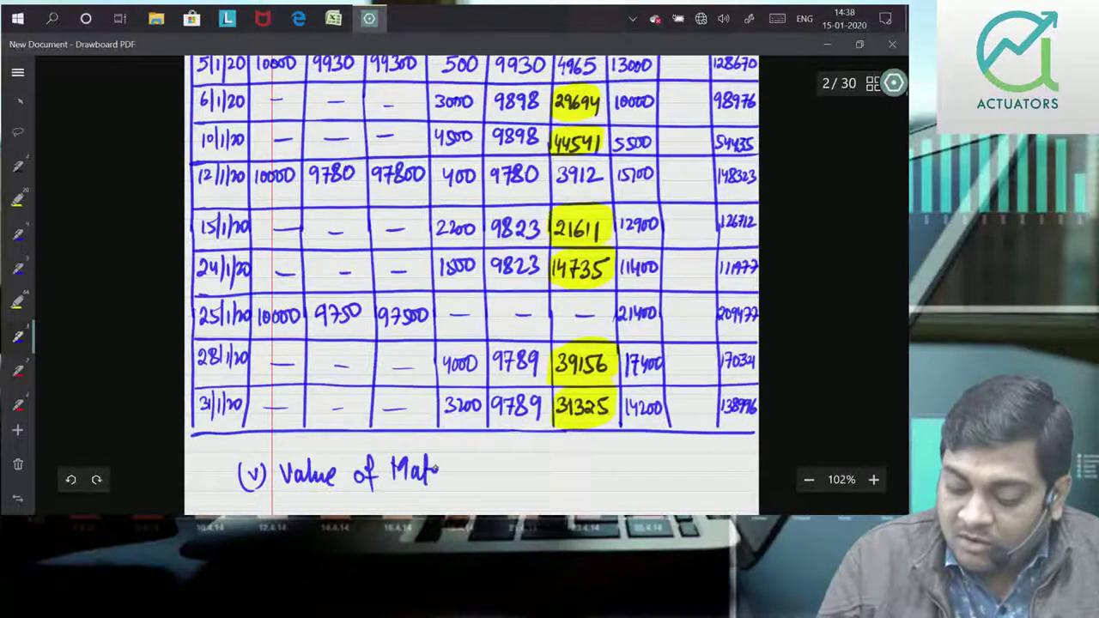
{"action": "mouse_move", "coordinate": [455, 470]}
{"action": "left_mouse_down"}
{"action": "mouse_move", "coordinate": [474, 459]}
{"action": "mouse_move", "coordinate": [503, 486]}
{"action": "mouse_move", "coordinate": [569, 482]}
{"action": "mouse_move", "coordinate": [576, 459]}
{"action": "mouse_move", "coordinate": [604, 484]}
{"action": "left_mouse_up"}
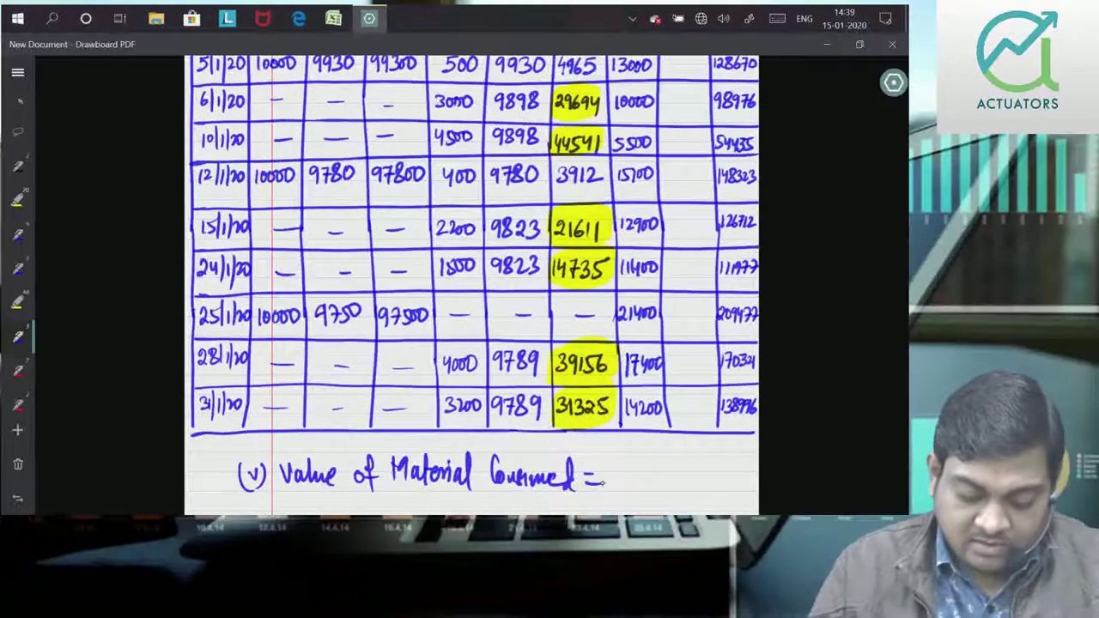
{"action": "mouse_move", "coordinate": [610, 468]}
{"action": "left_mouse_down"}
{"action": "mouse_move", "coordinate": [619, 485]}
{"action": "mouse_move", "coordinate": [630, 468]}
{"action": "mouse_move", "coordinate": [635, 486]}
{"action": "left_mouse_up"}
{"action": "mouse_move", "coordinate": [653, 467]}
{"action": "left_mouse_down"}
{"action": "mouse_move", "coordinate": [662, 488]}
{"action": "mouse_move", "coordinate": [728, 487]}
{"action": "left_mouse_up"}
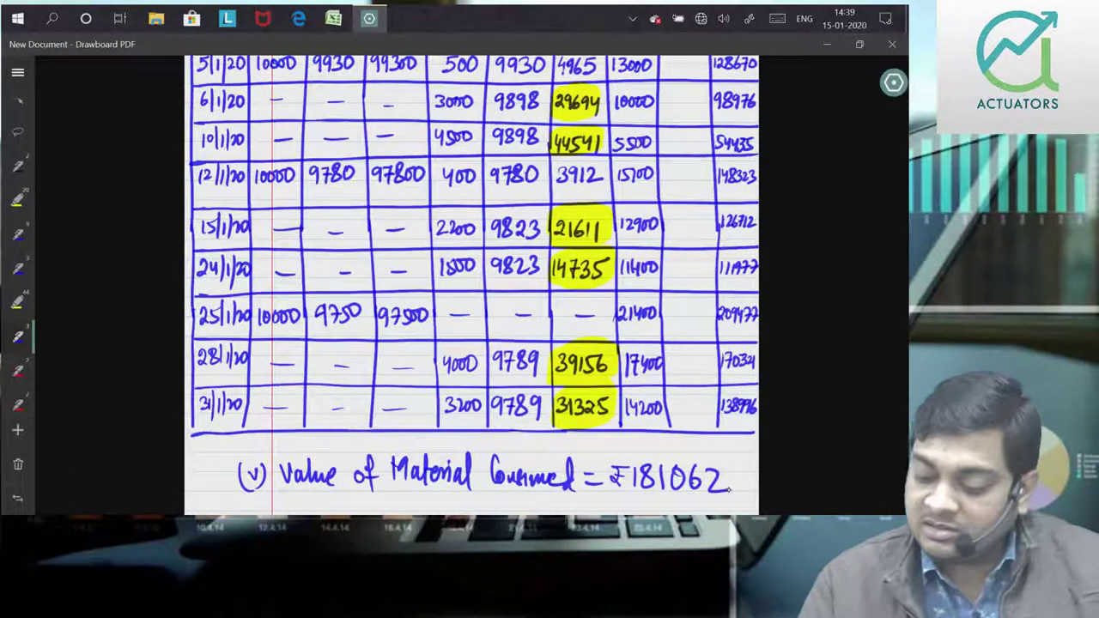
Begin the '(vi) Inventory Turnover' heading on the next line
{"action": "scroll", "coordinate": [815, 370], "scroll_direction": "down", "scroll_amount": 1}
{"action": "left_click_drag", "start_coordinate": [244, 436], "coordinate": [256, 437]}
{"action": "mouse_move", "coordinate": [259, 439]}
{"action": "left_mouse_down"}
{"action": "mouse_move", "coordinate": [265, 455]}
{"action": "mouse_move", "coordinate": [329, 446]}
{"action": "left_mouse_up"}
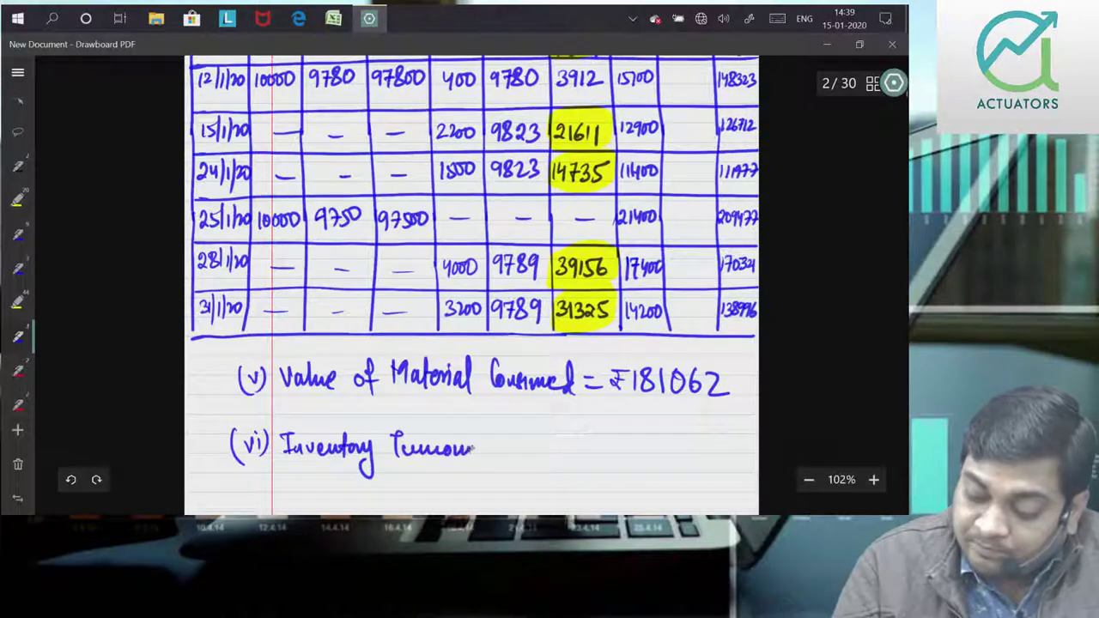
Finish writing 'Inventory Turnover Ratio' and underline it
{"action": "left_click_drag", "start_coordinate": [473, 446], "coordinate": [492, 438]}
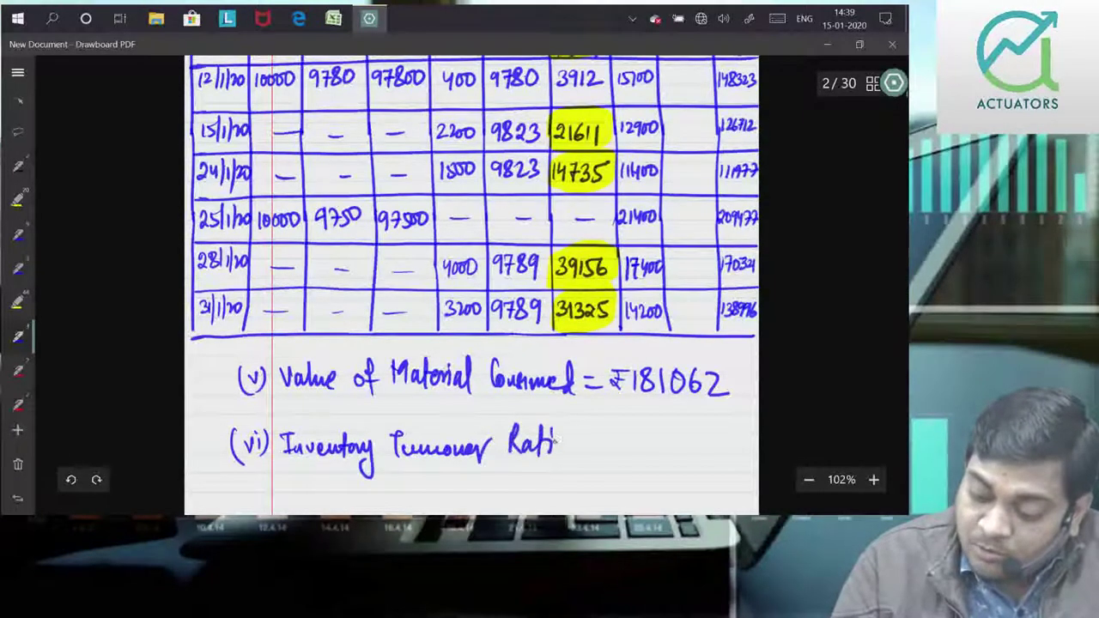
{"action": "scroll", "coordinate": [825, 387], "scroll_direction": "down", "scroll_amount": 3}
{"action": "left_click_drag", "start_coordinate": [275, 175], "coordinate": [556, 167]}
Write '= Consumed / Avg Stock' as a fraction after the title
{"action": "mouse_move", "coordinate": [633, 138]}
{"action": "left_mouse_down"}
{"action": "mouse_move", "coordinate": [636, 153]}
{"action": "mouse_move", "coordinate": [716, 134]}
{"action": "left_mouse_up"}
{"action": "left_click_drag", "start_coordinate": [623, 156], "coordinate": [744, 153]}
{"action": "left_click_drag", "start_coordinate": [634, 191], "coordinate": [654, 191]}
{"action": "mouse_move", "coordinate": [663, 180]}
{"action": "left_mouse_down"}
{"action": "mouse_move", "coordinate": [656, 209]}
{"action": "mouse_move", "coordinate": [699, 177]}
{"action": "left_mouse_up"}
{"action": "left_click_drag", "start_coordinate": [702, 179], "coordinate": [708, 180]}
Write '= 181062' over a fraction line as the substituted numerator
{"action": "left_click_drag", "start_coordinate": [311, 243], "coordinate": [327, 242]}
{"action": "mouse_move", "coordinate": [312, 250]}
{"action": "left_mouse_down"}
{"action": "mouse_move", "coordinate": [453, 233]}
{"action": "mouse_move", "coordinate": [364, 245]}
{"action": "left_mouse_up"}
{"action": "left_click_drag", "start_coordinate": [371, 247], "coordinate": [565, 231]}
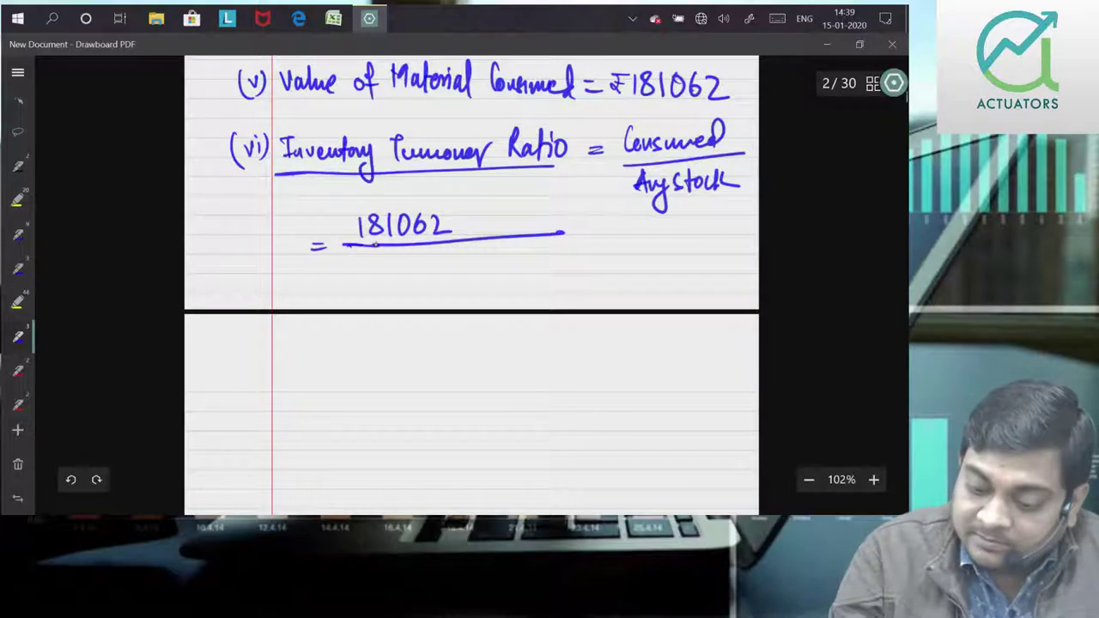
{"action": "scroll", "coordinate": [472, 284], "scroll_direction": "up", "scroll_amount": 1}
{"action": "scroll", "coordinate": [471, 283], "scroll_direction": "up", "scroll_amount": 3}
{"action": "scroll", "coordinate": [471, 284], "scroll_direction": "up", "scroll_amount": 3}
{"action": "scroll", "coordinate": [471, 283], "scroll_direction": "up", "scroll_amount": 5}
{"action": "left_click", "coordinate": [893, 82]}
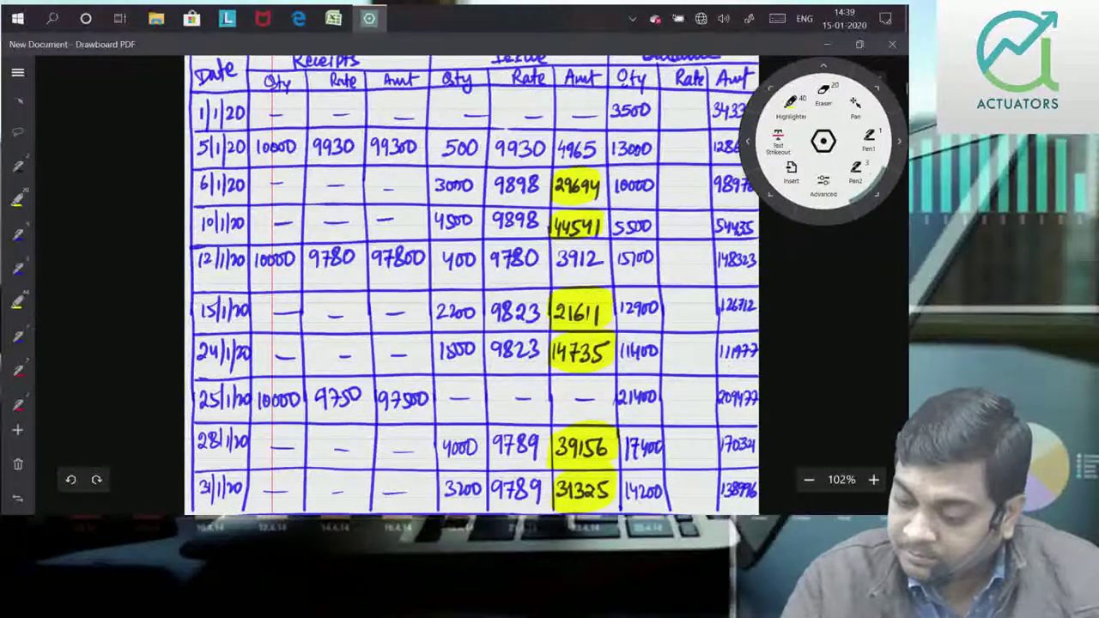
Switch the highlighter to green and highlight 34335 and 138796 in the Balance Amount column
{"action": "left_click", "coordinate": [792, 109]}
{"action": "left_click", "coordinate": [785, 105]}
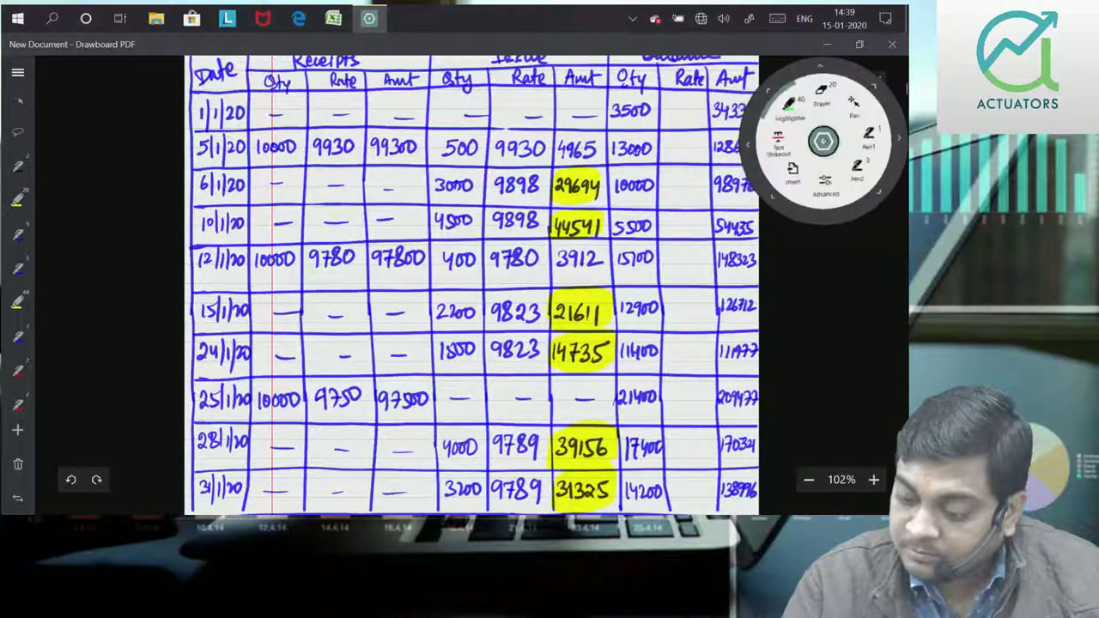
{"action": "left_click", "coordinate": [822, 140]}
{"action": "left_click_drag", "start_coordinate": [713, 111], "coordinate": [754, 110]}
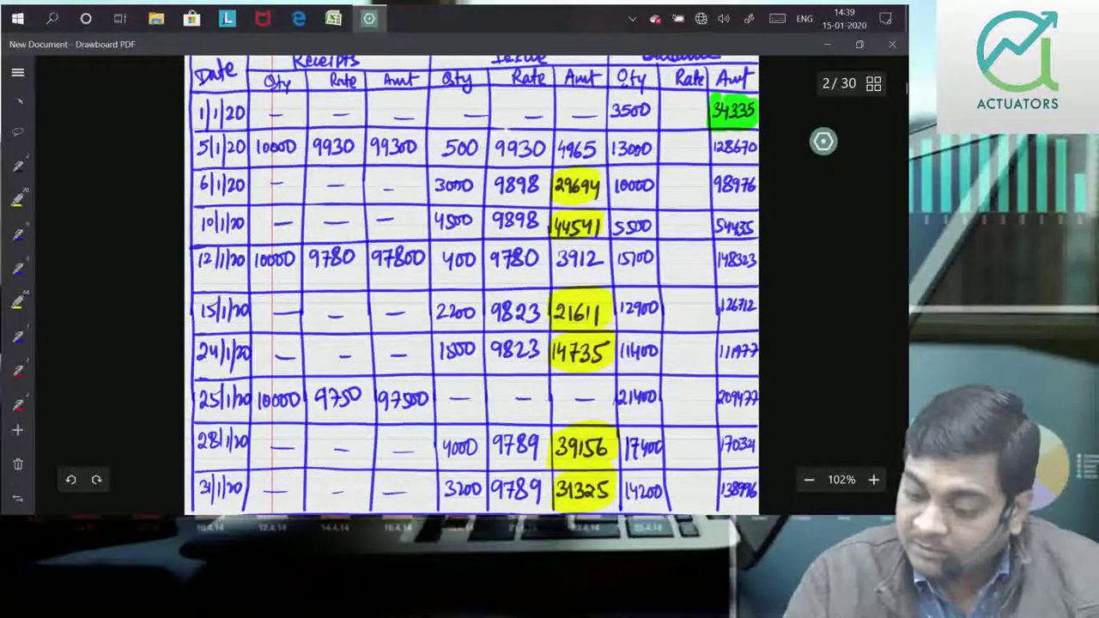
{"action": "left_click_drag", "start_coordinate": [719, 489], "coordinate": [758, 489]}
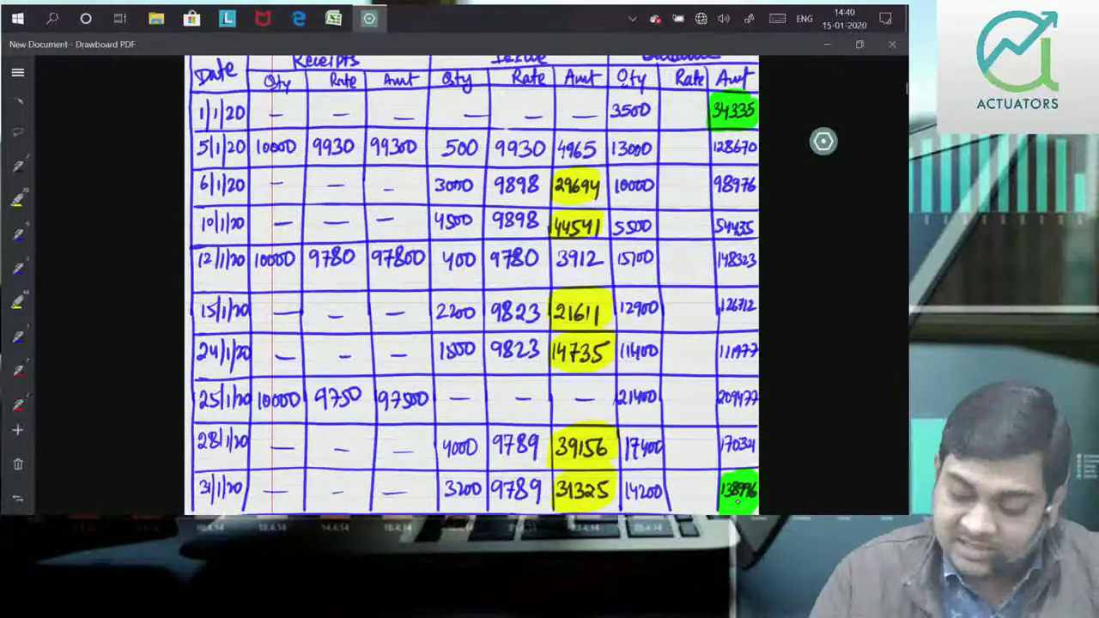
{"action": "scroll", "coordinate": [377, 316], "scroll_direction": "down", "scroll_amount": 5}
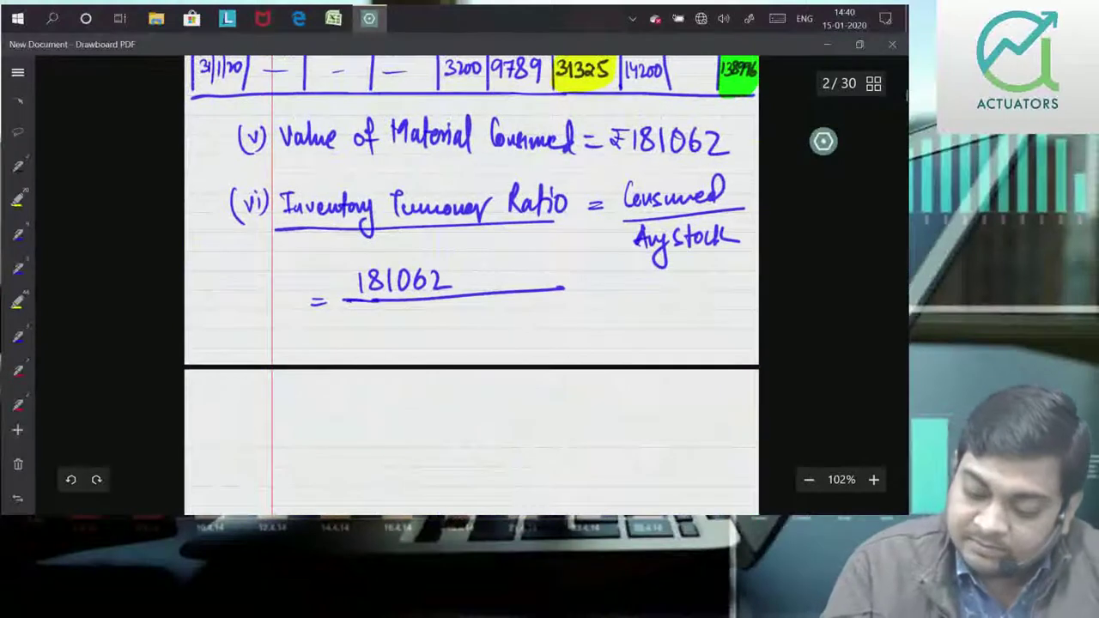
In blue ink, write 86666 under the fraction line, then '= 2.09' double-underlined
{"action": "left_click", "coordinate": [17, 337]}
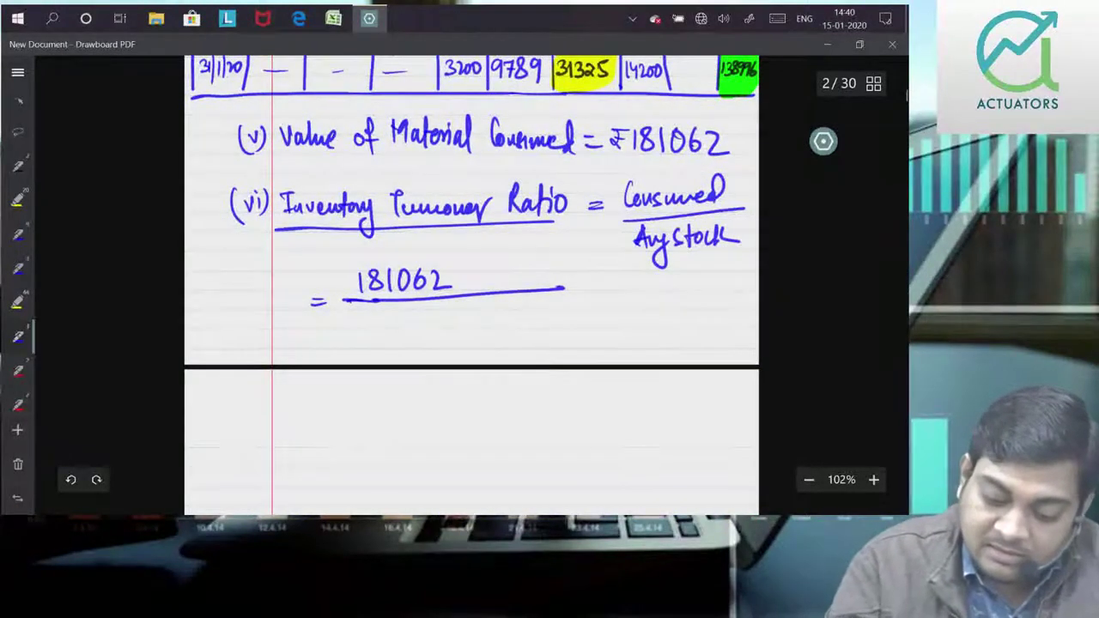
{"action": "left_click_drag", "start_coordinate": [382, 315], "coordinate": [408, 327]}
{"action": "mouse_move", "coordinate": [433, 309]}
{"action": "left_mouse_down"}
{"action": "mouse_move", "coordinate": [429, 326]}
{"action": "mouse_move", "coordinate": [448, 326]}
{"action": "left_mouse_up"}
{"action": "left_click_drag", "start_coordinate": [586, 295], "coordinate": [601, 295]}
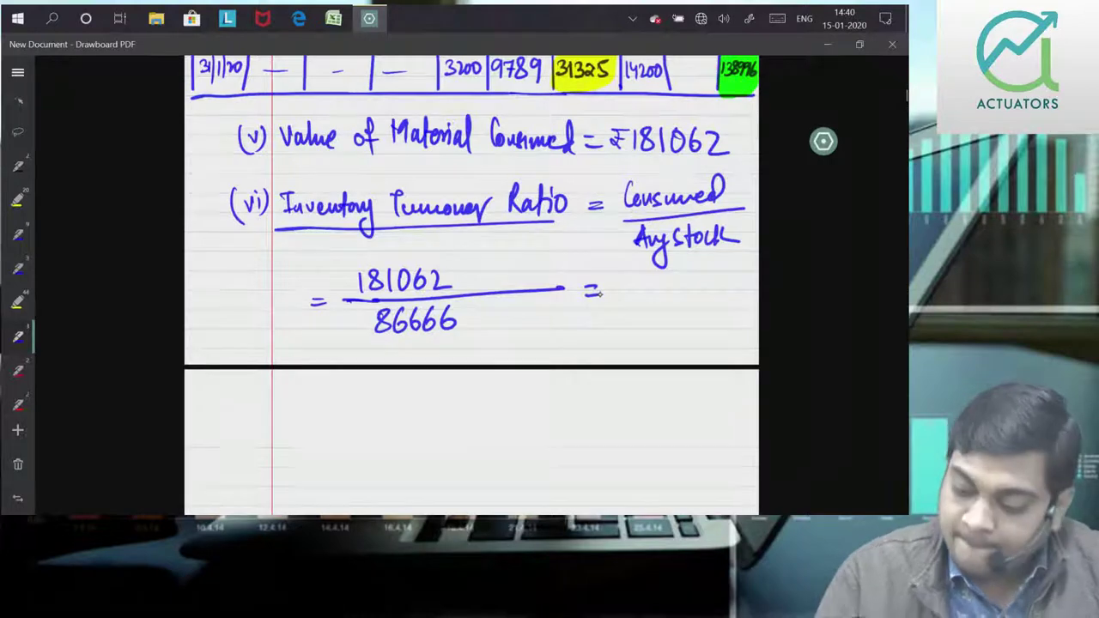
{"action": "mouse_move", "coordinate": [619, 284]}
{"action": "left_mouse_down"}
{"action": "mouse_move", "coordinate": [633, 302]}
{"action": "mouse_move", "coordinate": [673, 310]}
{"action": "left_mouse_up"}
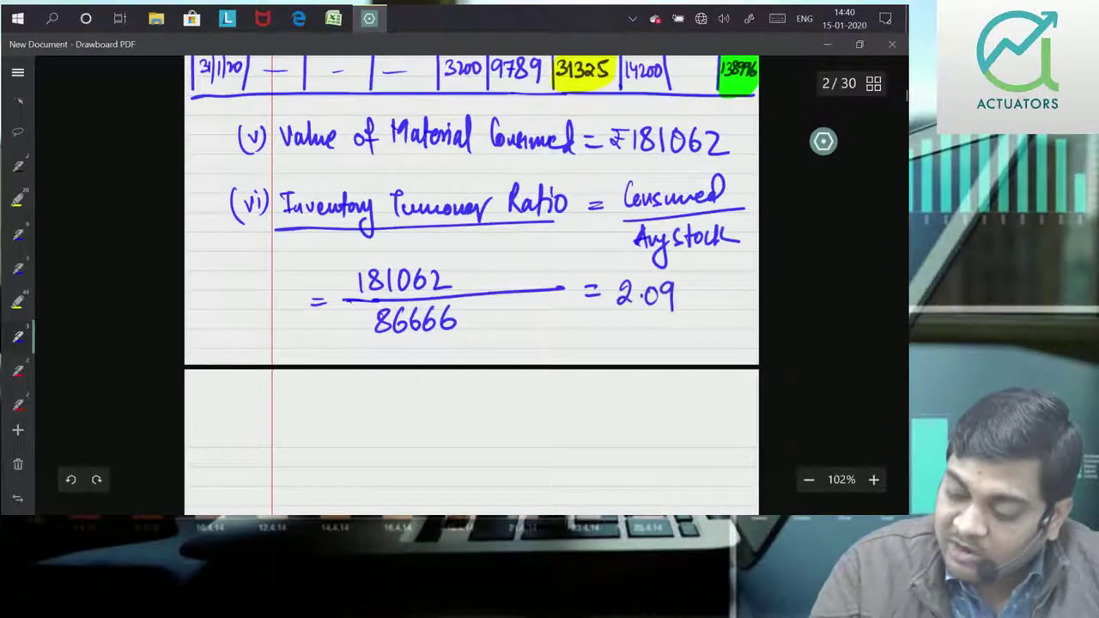
{"action": "left_click_drag", "start_coordinate": [601, 326], "coordinate": [680, 323]}
{"action": "left_click_drag", "start_coordinate": [598, 336], "coordinate": [680, 328]}
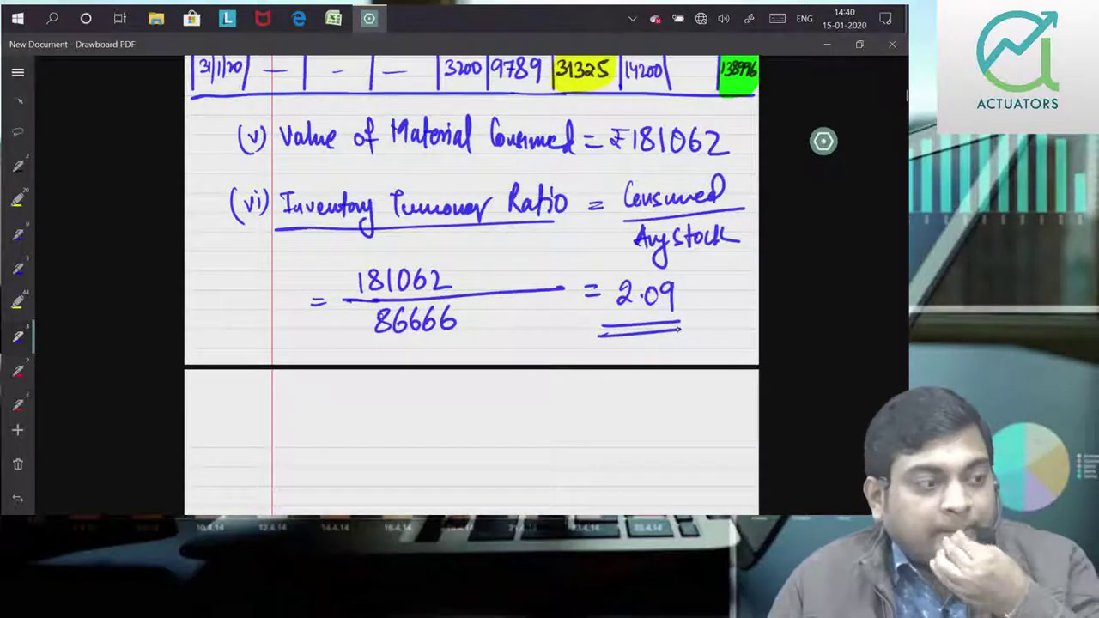
{"action": "scroll", "coordinate": [138, 335], "scroll_direction": "up", "scroll_amount": 3}
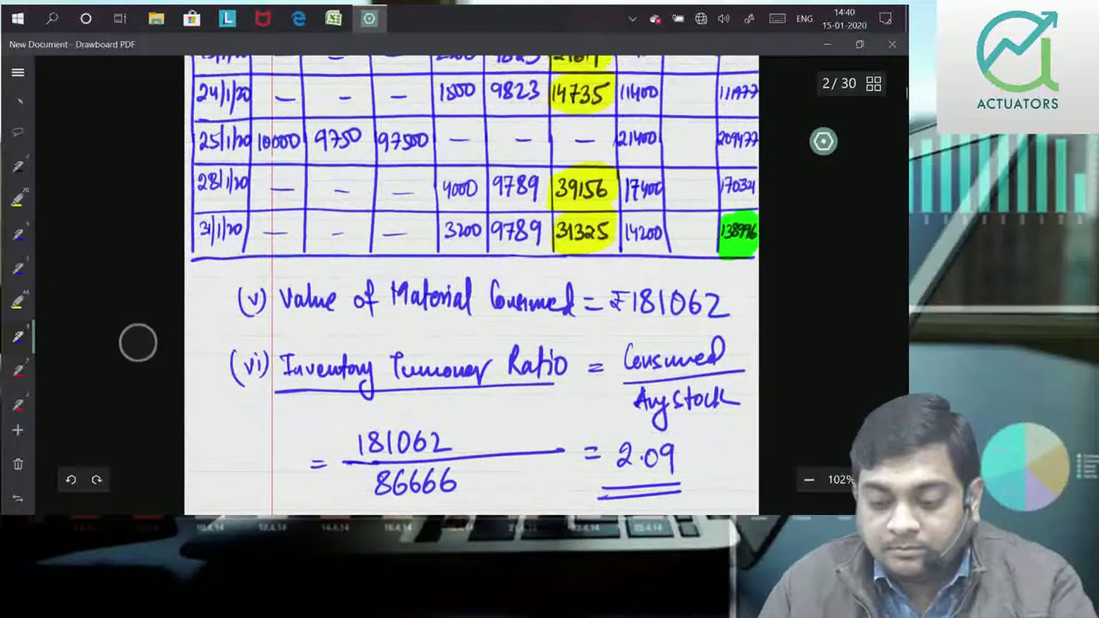
Scroll down until blank page 3 appears below the inventory turnover calculation
{"action": "scroll", "coordinate": [139, 335], "scroll_direction": "up", "scroll_amount": 1}
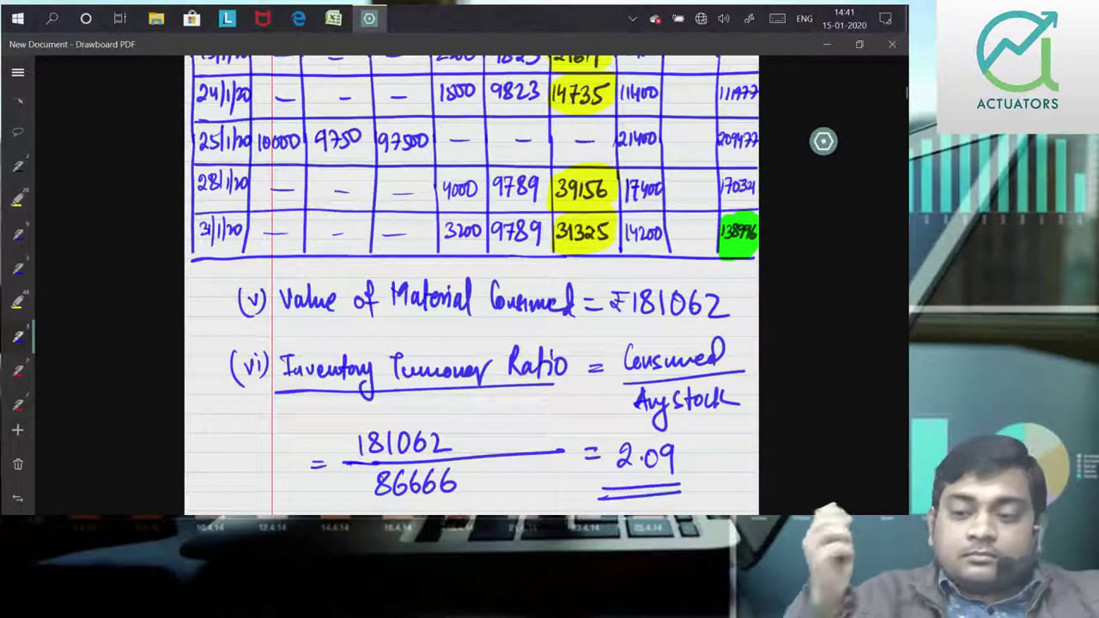
{"action": "scroll", "coordinate": [472, 283], "scroll_direction": "down", "scroll_amount": 3}
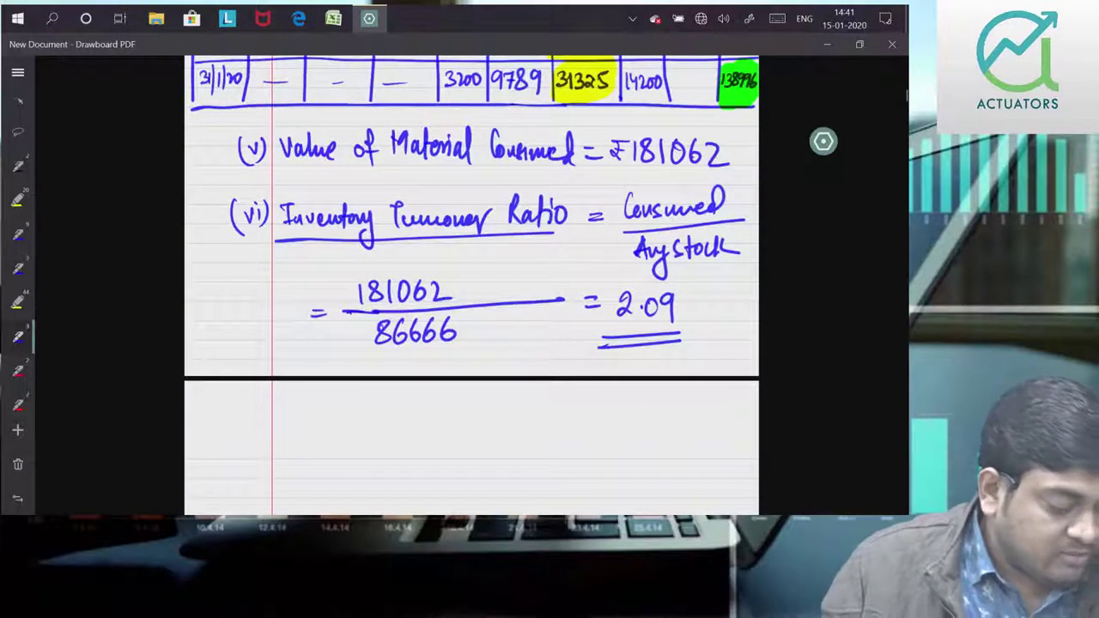
{"action": "scroll", "coordinate": [248, 133], "scroll_direction": "down", "scroll_amount": 5}
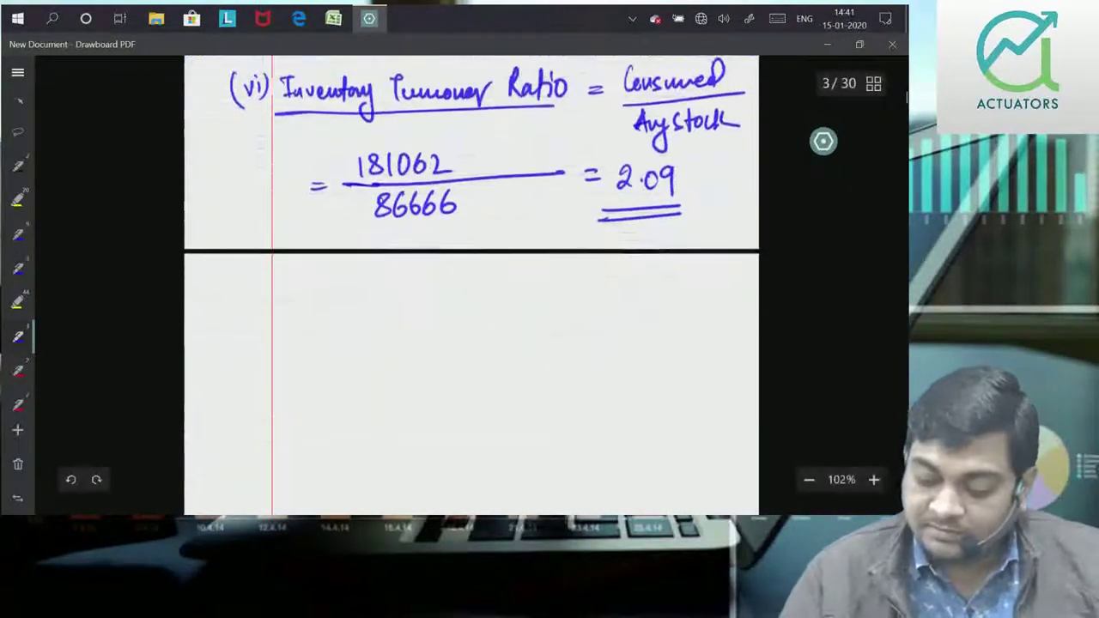
Write and underline the heading 'ANSWER TO QUESTION No.2'
{"action": "mouse_move", "coordinate": [268, 135]}
{"action": "left_mouse_down"}
{"action": "mouse_move", "coordinate": [283, 115]}
{"action": "mouse_move", "coordinate": [319, 135]}
{"action": "mouse_move", "coordinate": [373, 135]}
{"action": "mouse_move", "coordinate": [378, 125]}
{"action": "mouse_move", "coordinate": [413, 142]}
{"action": "left_mouse_up"}
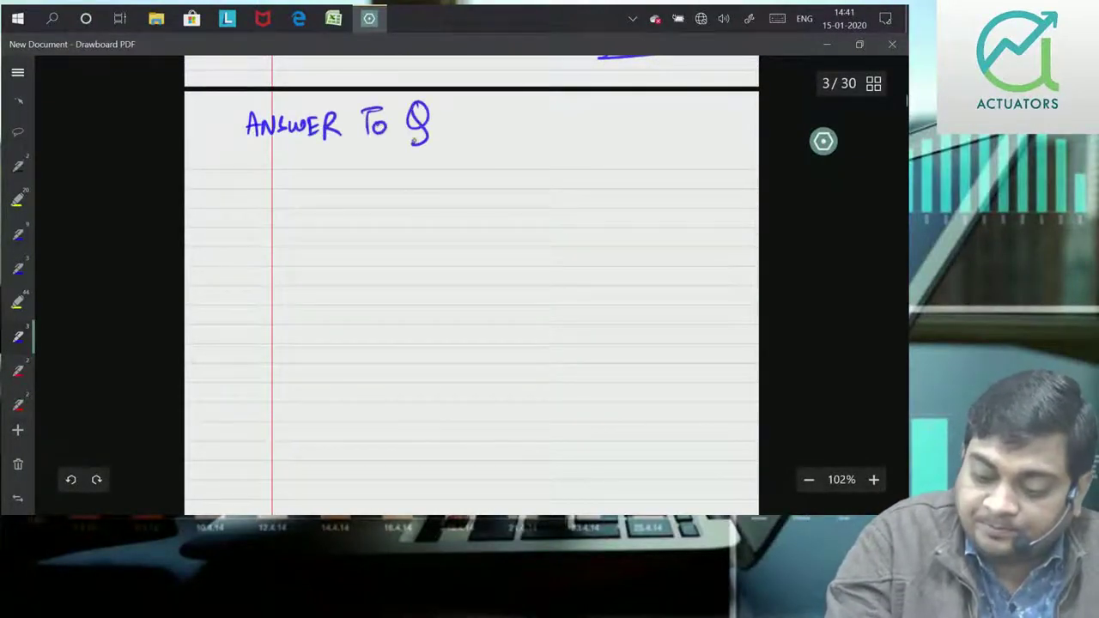
{"action": "left_click_drag", "start_coordinate": [471, 111], "coordinate": [486, 110]}
{"action": "left_click_drag", "start_coordinate": [478, 112], "coordinate": [477, 131]}
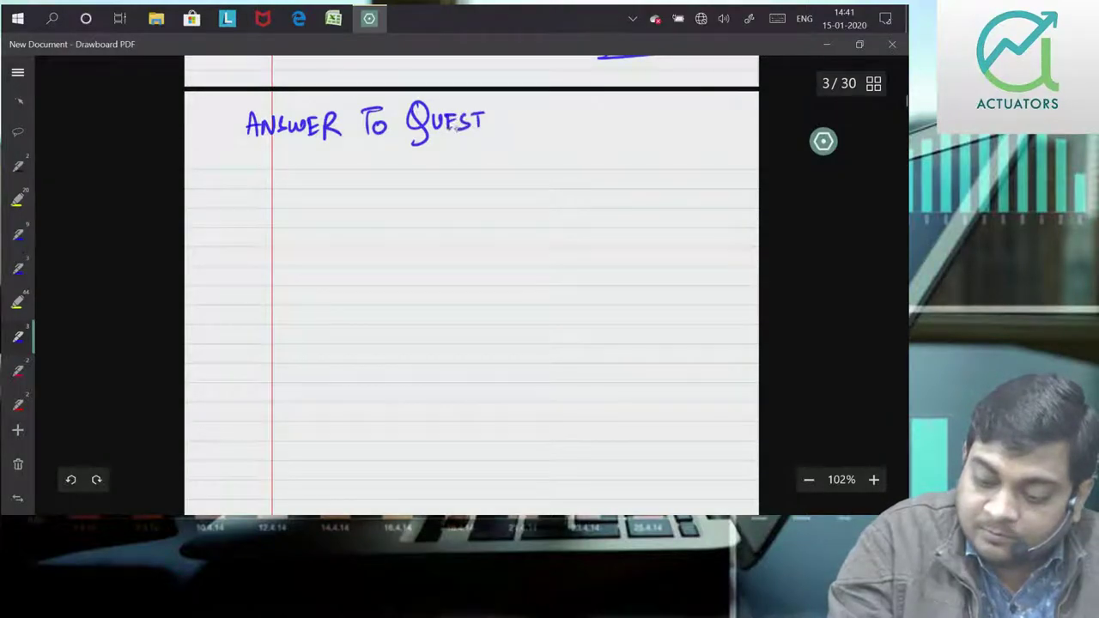
{"action": "mouse_move", "coordinate": [553, 125]}
{"action": "left_mouse_down"}
{"action": "mouse_move", "coordinate": [572, 106]}
{"action": "mouse_move", "coordinate": [621, 122]}
{"action": "left_mouse_up"}
{"action": "left_click", "coordinate": [588, 120]}
{"action": "left_click_drag", "start_coordinate": [239, 146], "coordinate": [674, 132]}
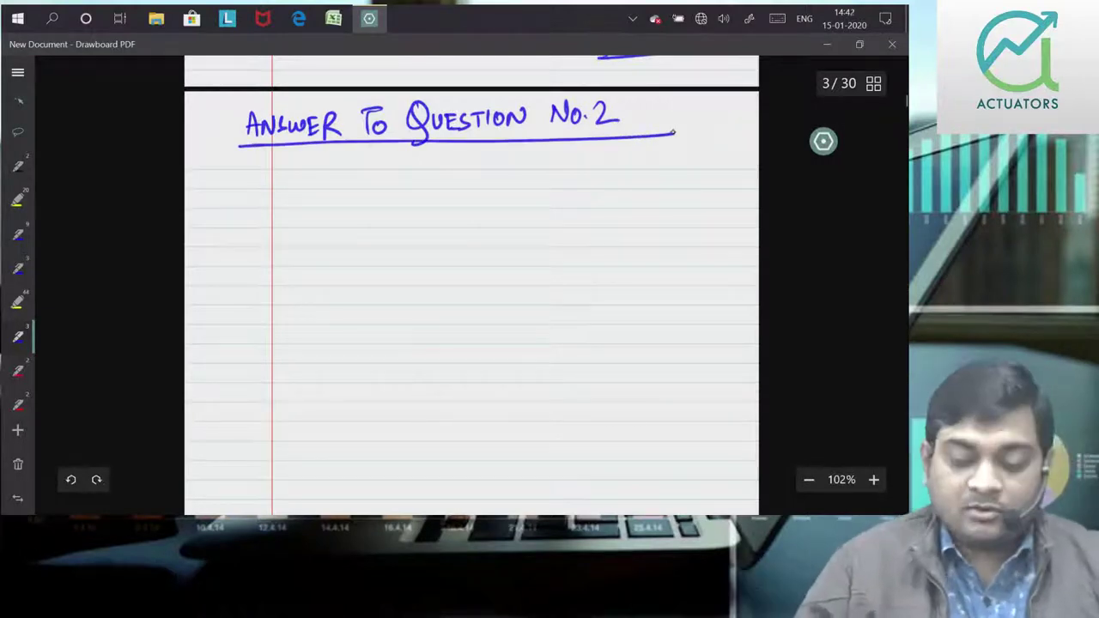
Write part (1) Separation Method = No. of workers Sep / Avg. No. of workers × 100
{"action": "left_click_drag", "start_coordinate": [255, 187], "coordinate": [253, 204]}
{"action": "mouse_move", "coordinate": [260, 183]}
{"action": "left_mouse_down"}
{"action": "mouse_move", "coordinate": [262, 212]}
{"action": "mouse_move", "coordinate": [247, 218]}
{"action": "left_mouse_up"}
{"action": "left_click_drag", "start_coordinate": [291, 182], "coordinate": [289, 205]}
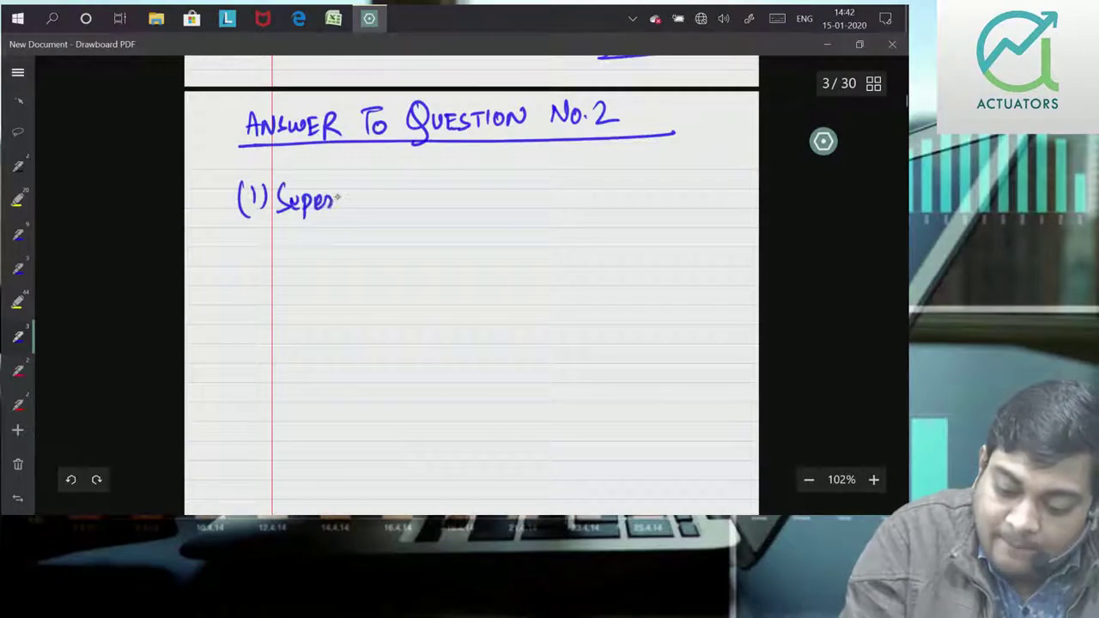
{"action": "left_click_drag", "start_coordinate": [348, 204], "coordinate": [498, 197]}
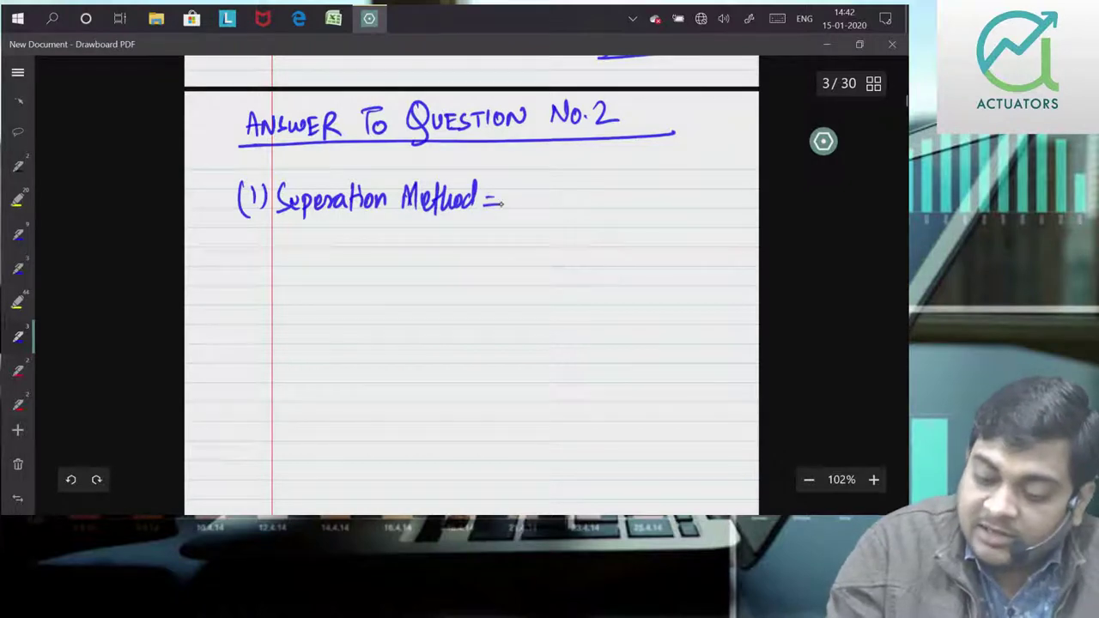
{"action": "mouse_move", "coordinate": [529, 196]}
{"action": "left_mouse_down"}
{"action": "mouse_move", "coordinate": [557, 194]}
{"action": "mouse_move", "coordinate": [560, 210]}
{"action": "mouse_move", "coordinate": [613, 194]}
{"action": "left_mouse_up"}
{"action": "mouse_move", "coordinate": [616, 199]}
{"action": "left_mouse_down"}
{"action": "mouse_move", "coordinate": [624, 187]}
{"action": "mouse_move", "coordinate": [657, 191]}
{"action": "left_mouse_up"}
{"action": "left_click_drag", "start_coordinate": [521, 216], "coordinate": [706, 202]}
{"action": "mouse_move", "coordinate": [554, 225]}
{"action": "left_mouse_down"}
{"action": "mouse_move", "coordinate": [561, 247]}
{"action": "mouse_move", "coordinate": [613, 230]}
{"action": "mouse_move", "coordinate": [625, 242]}
{"action": "left_mouse_up"}
{"action": "mouse_move", "coordinate": [642, 217]}
{"action": "left_mouse_down"}
{"action": "mouse_move", "coordinate": [635, 255]}
{"action": "mouse_move", "coordinate": [649, 234]}
{"action": "mouse_move", "coordinate": [700, 232]}
{"action": "mouse_move", "coordinate": [726, 212]}
{"action": "left_mouse_up"}
{"action": "mouse_move", "coordinate": [726, 195]}
{"action": "left_mouse_down"}
{"action": "mouse_move", "coordinate": [716, 211]}
{"action": "mouse_move", "coordinate": [733, 209]}
{"action": "left_mouse_up"}
{"action": "left_click_drag", "start_coordinate": [743, 196], "coordinate": [749, 197]}
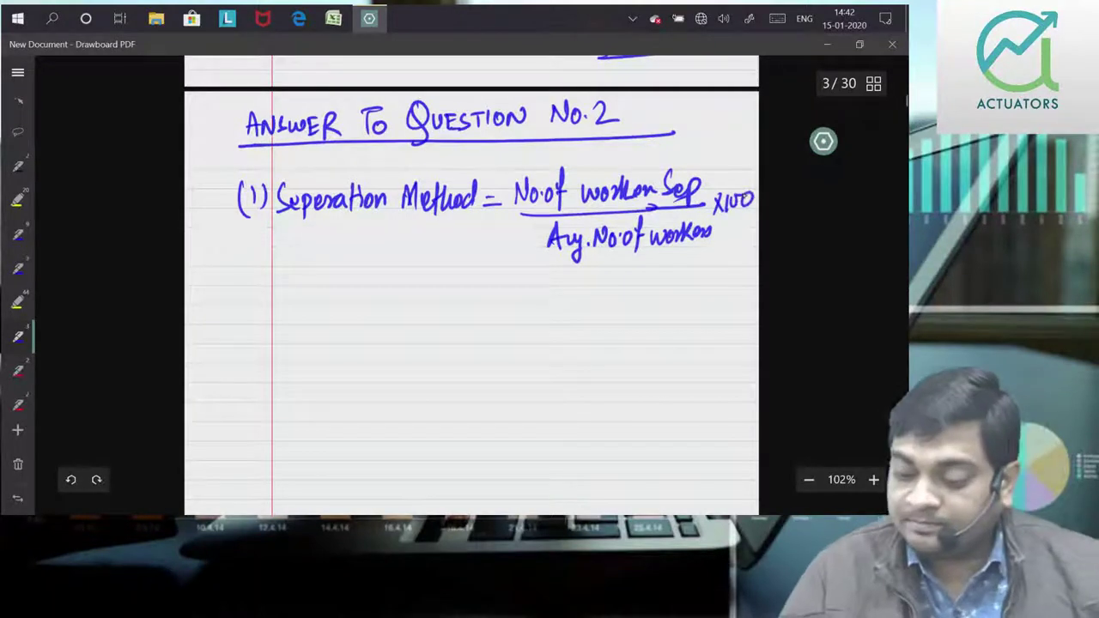
Start the substitution line with '= 160' over a fraction line
{"action": "left_click_drag", "start_coordinate": [425, 319], "coordinate": [440, 324]}
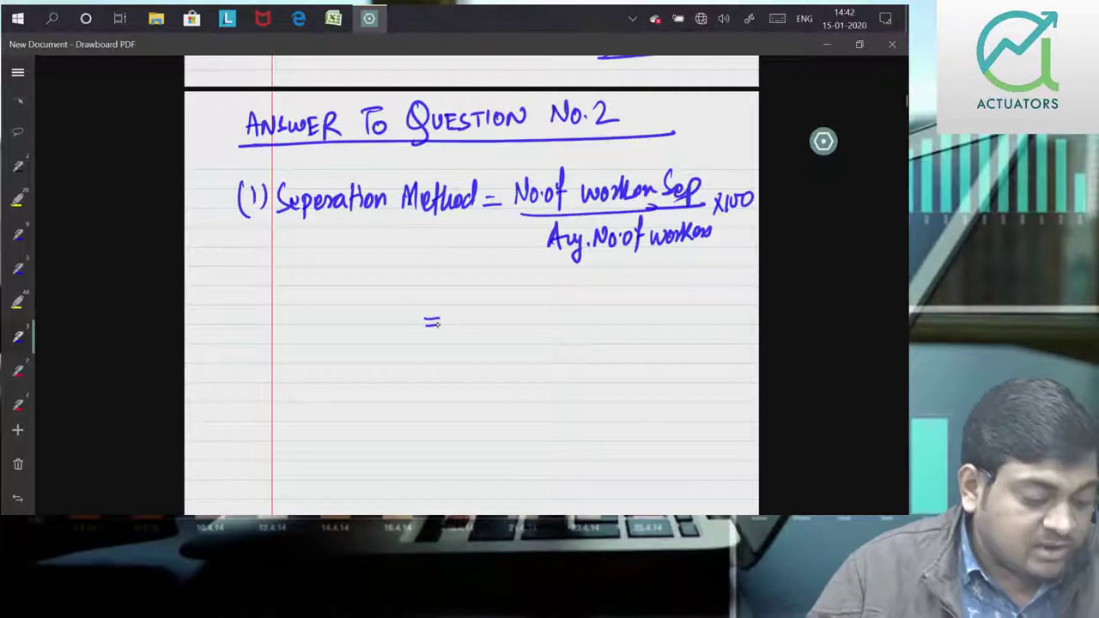
{"action": "left_click_drag", "start_coordinate": [475, 294], "coordinate": [472, 314]}
{"action": "mouse_move", "coordinate": [489, 292]}
{"action": "left_mouse_down"}
{"action": "mouse_move", "coordinate": [483, 303]}
{"action": "mouse_move", "coordinate": [504, 293]}
{"action": "left_mouse_up"}
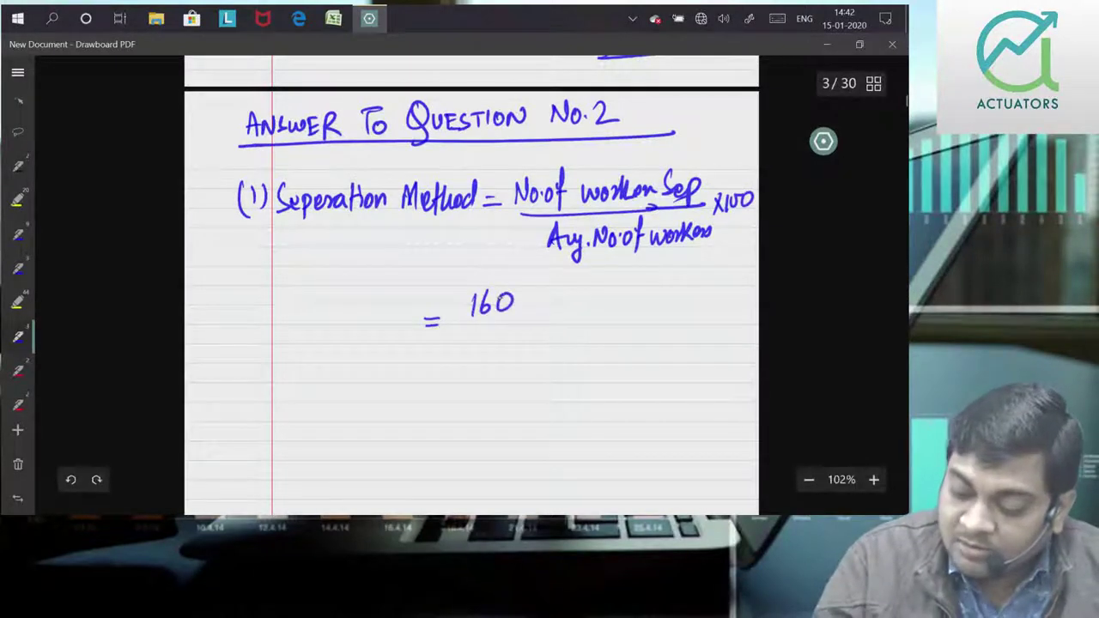
{"action": "left_click_drag", "start_coordinate": [452, 324], "coordinate": [624, 323]}
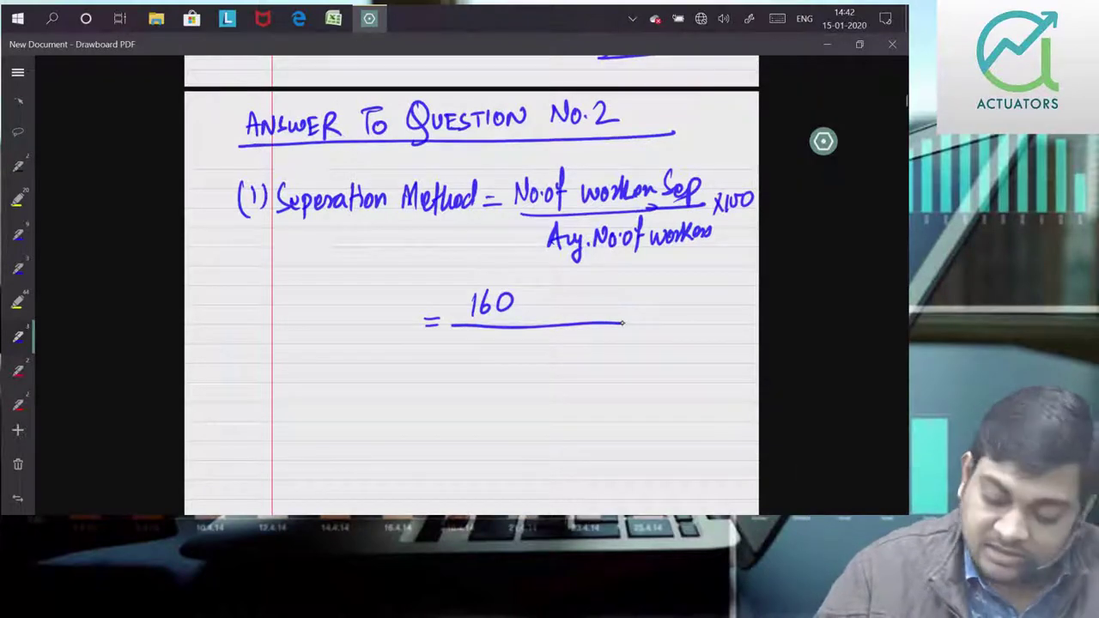
{"action": "scroll", "coordinate": [624, 323], "scroll_direction": "down", "scroll_amount": 5}
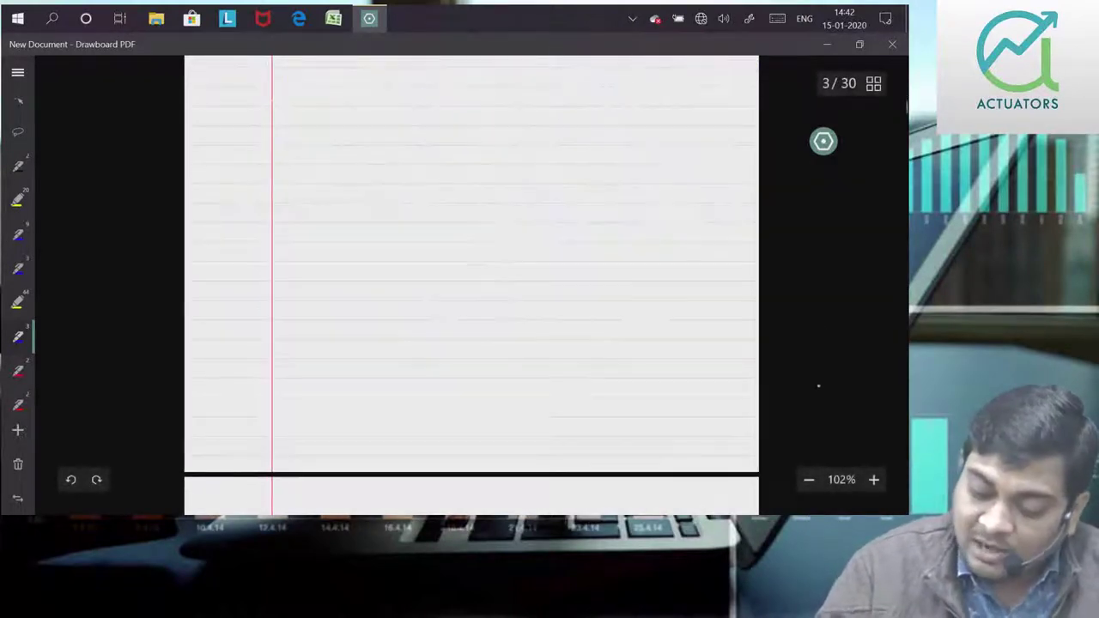
Write the note 'N/ Avg. No. of workers = 3600+3790 / 2' at the page bottom
{"action": "left_click_drag", "start_coordinate": [221, 415], "coordinate": [240, 400]}
{"action": "mouse_move", "coordinate": [214, 438]}
{"action": "left_mouse_down"}
{"action": "mouse_move", "coordinate": [332, 404]}
{"action": "mouse_move", "coordinate": [367, 407]}
{"action": "mouse_move", "coordinate": [378, 431]}
{"action": "mouse_move", "coordinate": [486, 415]}
{"action": "left_mouse_up"}
{"action": "left_click", "coordinate": [306, 419]}
{"action": "left_click", "coordinate": [353, 414]}
{"action": "left_click_drag", "start_coordinate": [491, 409], "coordinate": [503, 409]}
{"action": "left_click_drag", "start_coordinate": [492, 415], "coordinate": [588, 387]}
{"action": "left_click_drag", "start_coordinate": [599, 385], "coordinate": [601, 394]}
{"action": "left_click_drag", "start_coordinate": [661, 378], "coordinate": [650, 402]}
{"action": "left_click_drag", "start_coordinate": [673, 379], "coordinate": [670, 402]}
{"action": "left_click_drag", "start_coordinate": [687, 379], "coordinate": [686, 381]}
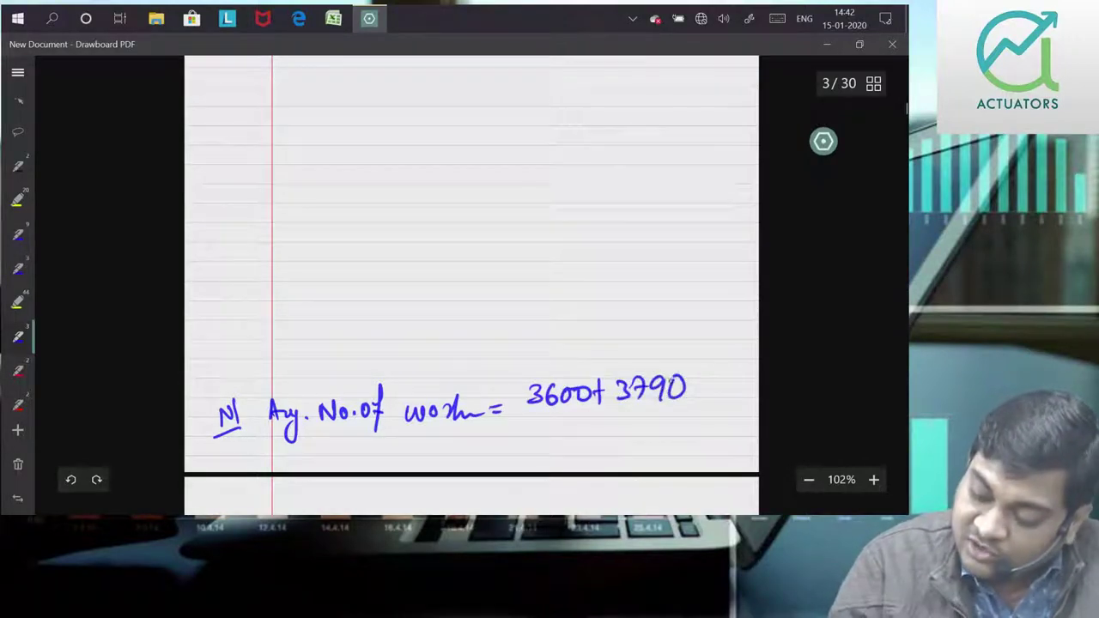
{"action": "left_click_drag", "start_coordinate": [533, 422], "coordinate": [706, 416]}
{"action": "left_click_drag", "start_coordinate": [611, 431], "coordinate": [658, 444]}
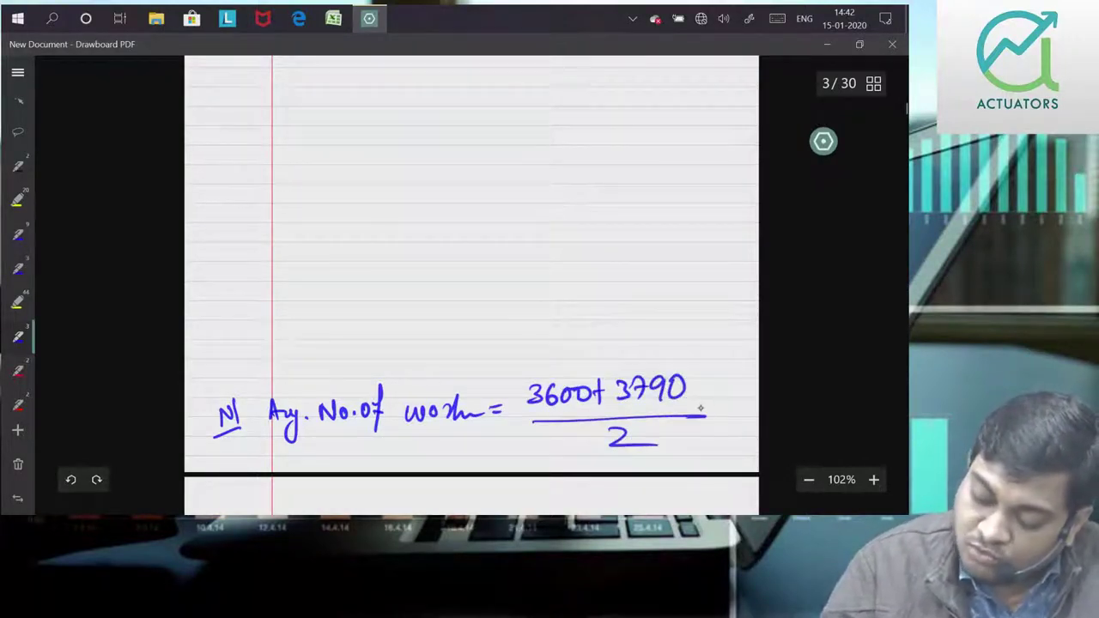
Redraw a shorter fraction bar, bracket the sum, and write '= 3695'
{"action": "key", "text": "ctrl+z"}
{"action": "left_click_drag", "start_coordinate": [526, 416], "coordinate": [695, 412]}
{"action": "left_click_drag", "start_coordinate": [685, 371], "coordinate": [682, 456]}
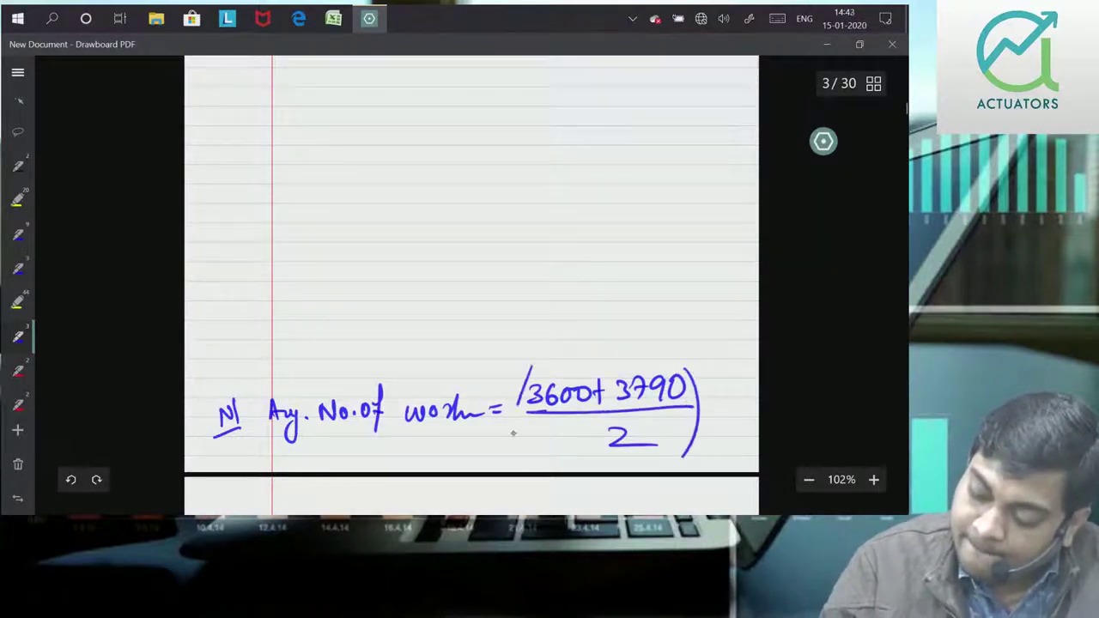
{"action": "left_click_drag", "start_coordinate": [532, 368], "coordinate": [531, 461]}
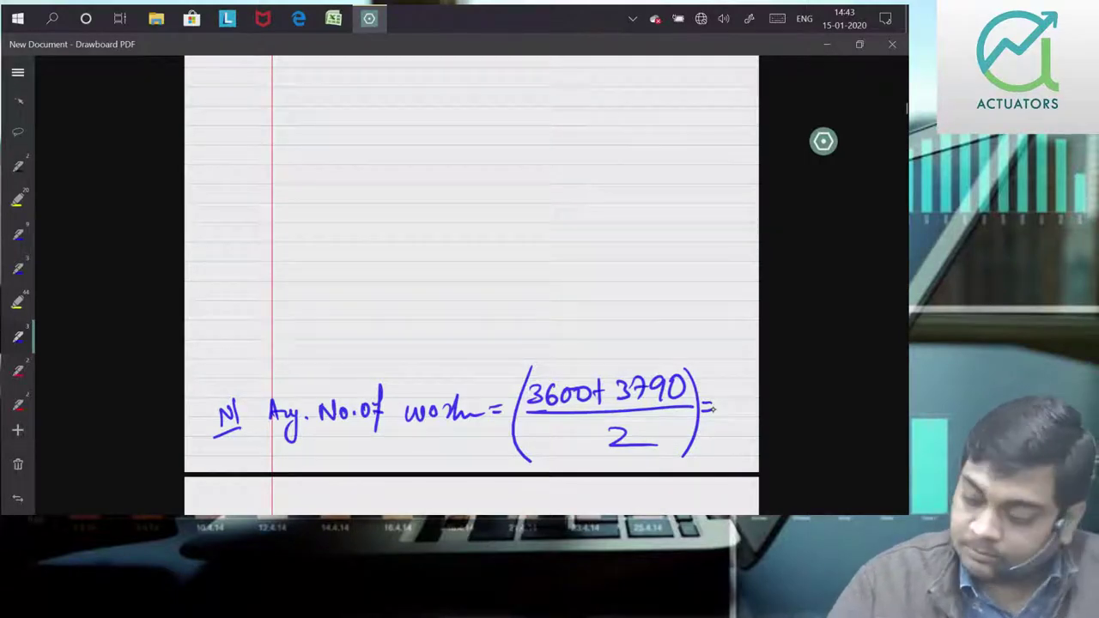
{"action": "left_click_drag", "start_coordinate": [719, 400], "coordinate": [722, 410]}
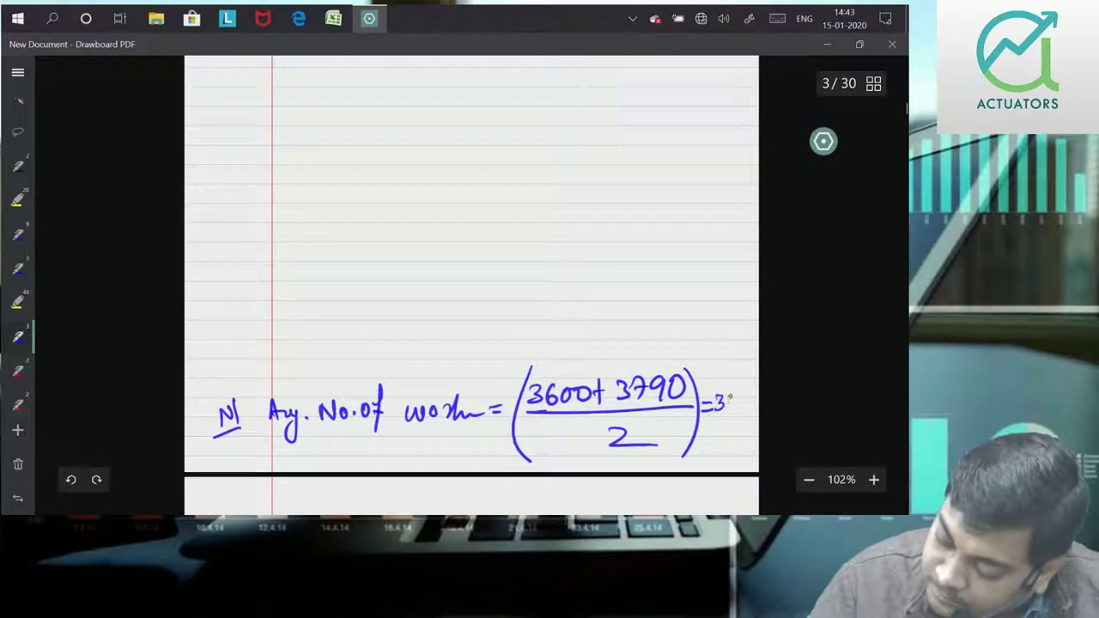
{"action": "left_click_drag", "start_coordinate": [741, 397], "coordinate": [738, 411]}
{"action": "left_click_drag", "start_coordinate": [744, 396], "coordinate": [755, 394]}
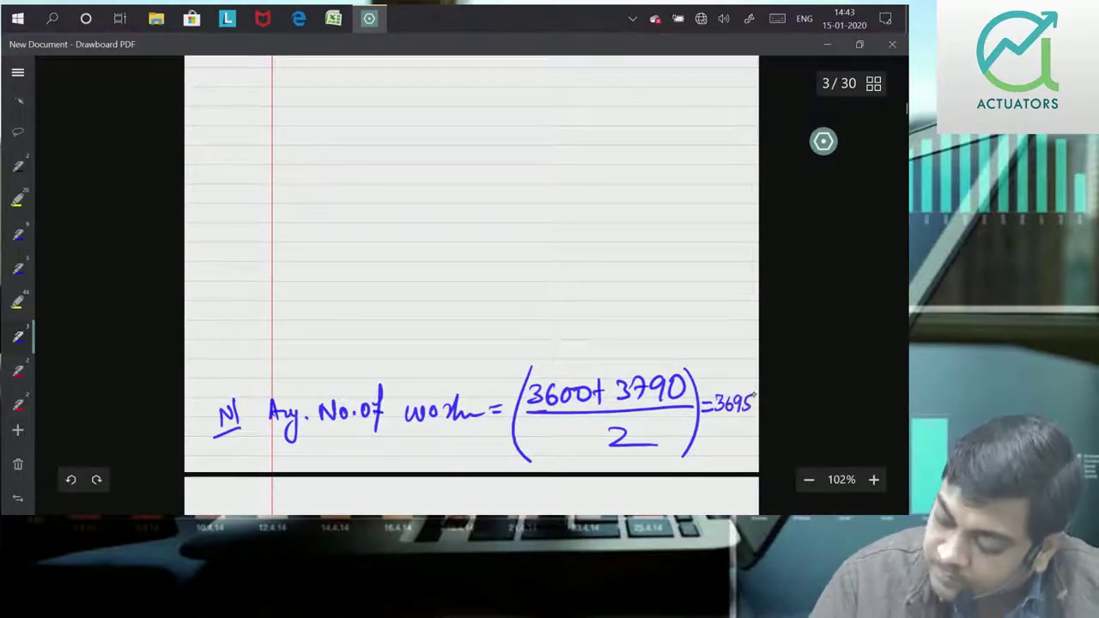
Highlight the 3695 result in yellow
{"action": "left_click", "coordinate": [17, 302]}
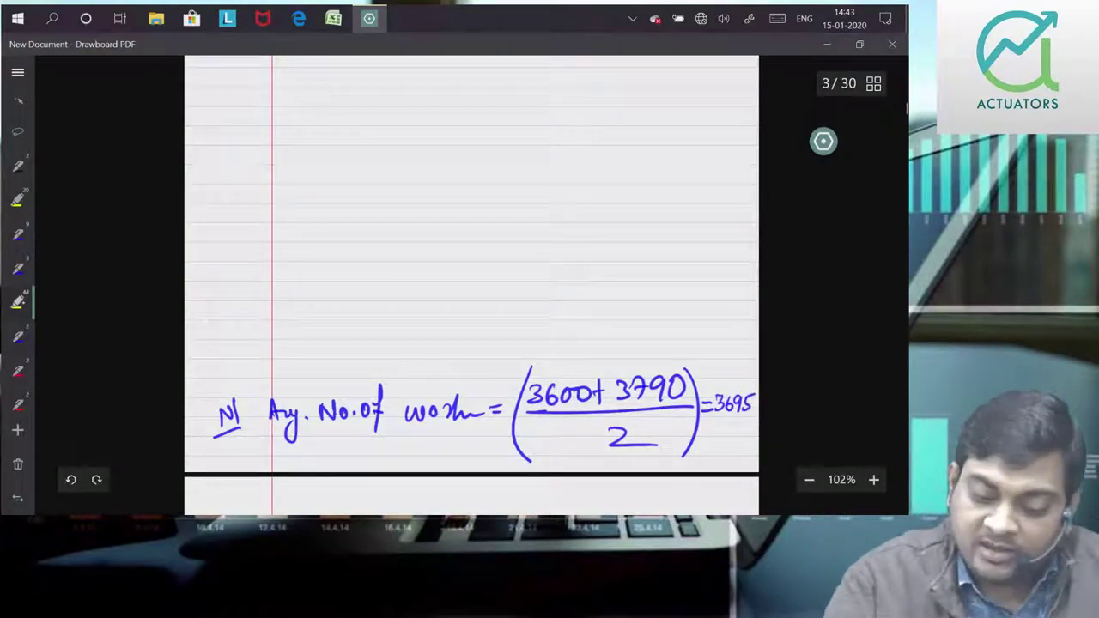
{"action": "left_click_drag", "start_coordinate": [702, 406], "coordinate": [731, 418]}
{"action": "mouse_move", "coordinate": [730, 379]}
{"action": "left_mouse_down"}
{"action": "mouse_move", "coordinate": [698, 395]}
{"action": "mouse_move", "coordinate": [749, 434]}
{"action": "left_mouse_up"}
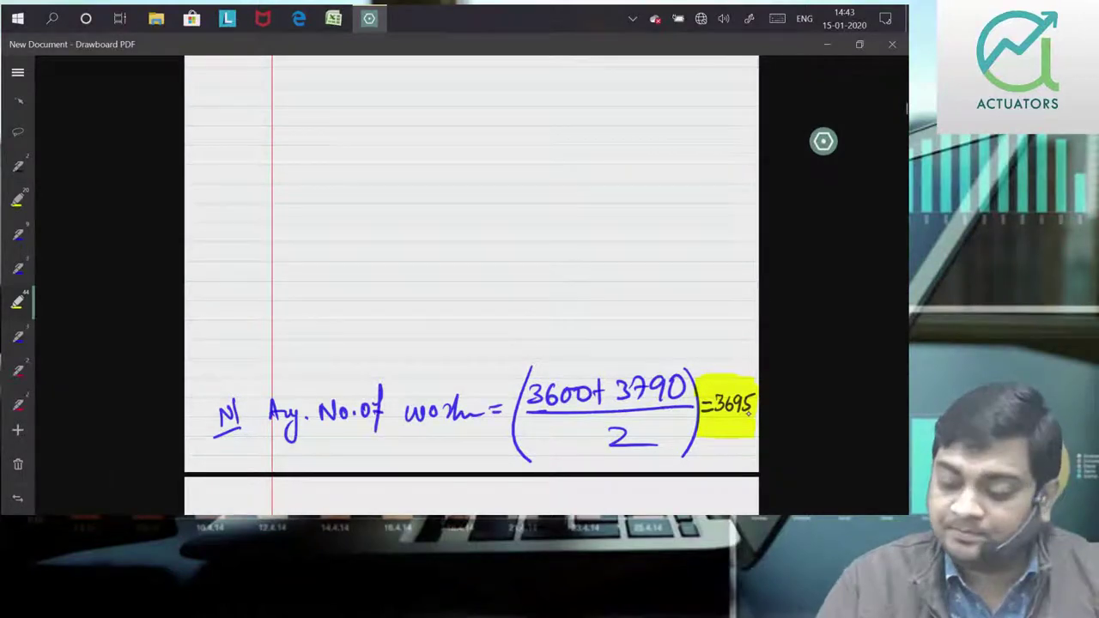
Write 3695 as the denominator under 160 and add ×100
{"action": "scroll", "coordinate": [749, 412], "scroll_direction": "down", "scroll_amount": 5}
{"action": "mouse_move", "coordinate": [483, 333]}
{"action": "left_mouse_down"}
{"action": "mouse_move", "coordinate": [475, 353]}
{"action": "mouse_move", "coordinate": [521, 353]}
{"action": "left_mouse_up"}
{"action": "left_click", "coordinate": [18, 337]}
{"action": "left_click_drag", "start_coordinate": [522, 334], "coordinate": [538, 333]}
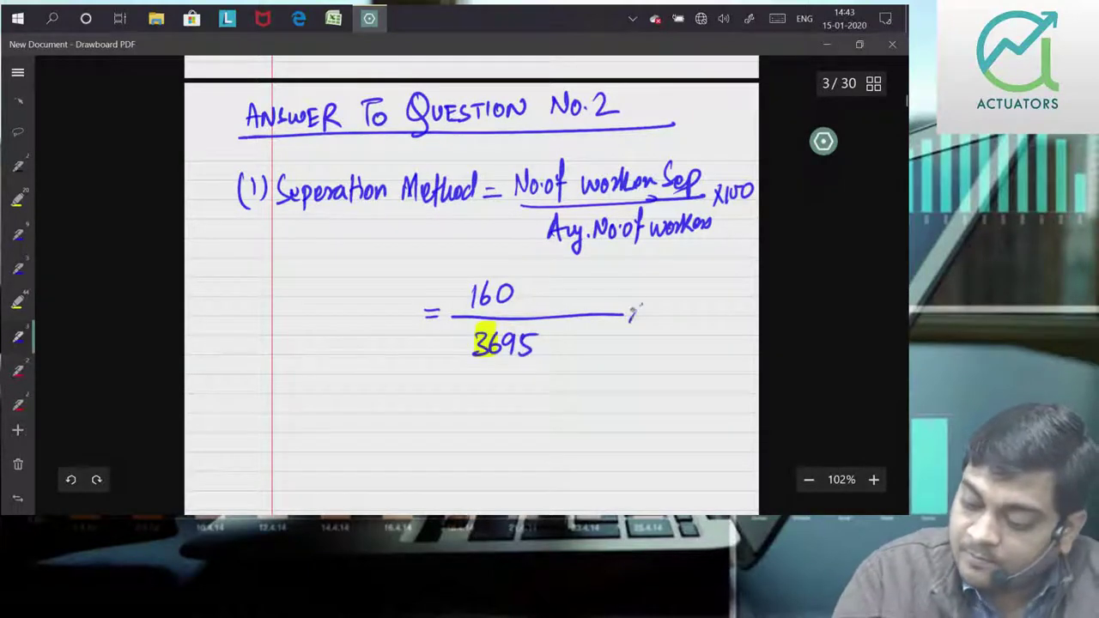
{"action": "left_click_drag", "start_coordinate": [662, 311], "coordinate": [670, 307]}
{"action": "left_click_drag", "start_coordinate": [680, 303], "coordinate": [686, 307]}
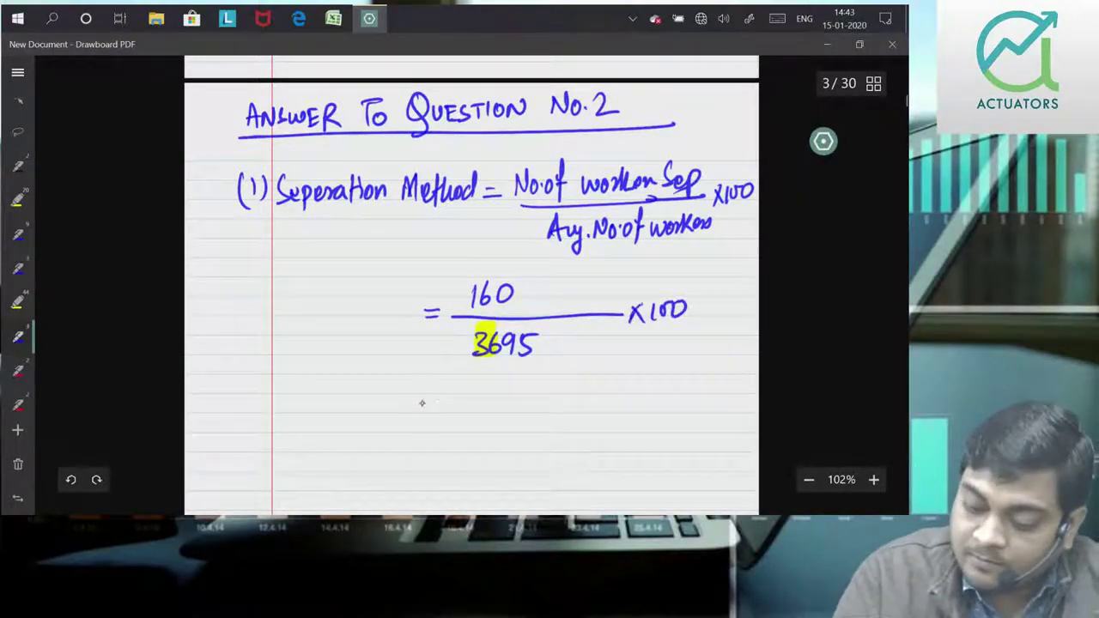
Write the result '= 4.33%' on the next line and underline it
{"action": "left_click_drag", "start_coordinate": [419, 400], "coordinate": [435, 399]}
{"action": "left_click_drag", "start_coordinate": [419, 409], "coordinate": [436, 408]}
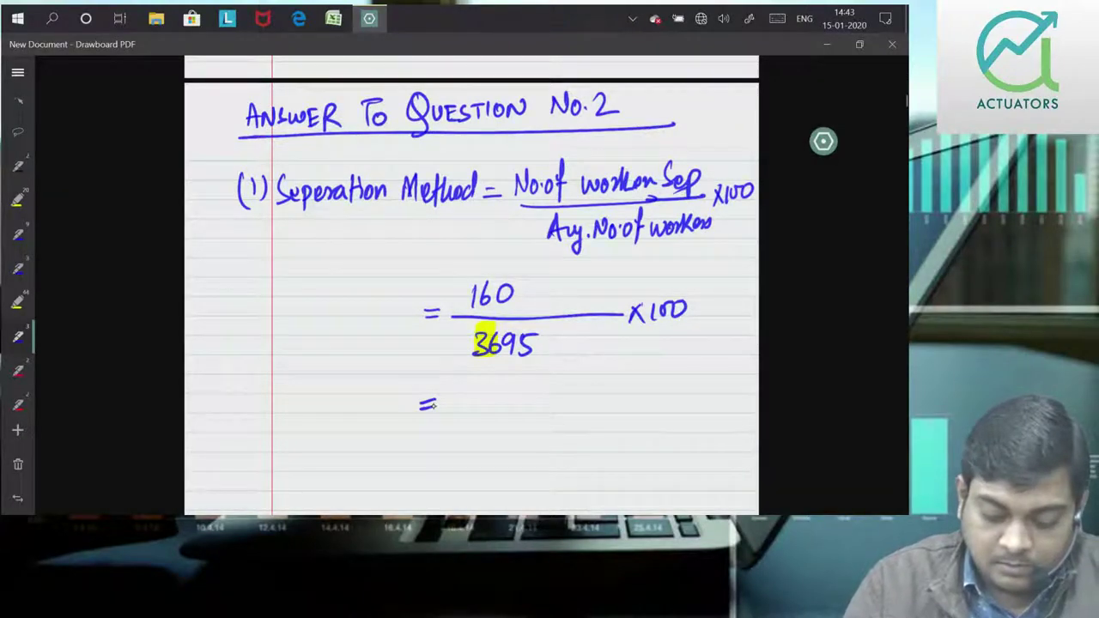
{"action": "left_click_drag", "start_coordinate": [469, 388], "coordinate": [477, 410]}
{"action": "left_click", "coordinate": [484, 407]}
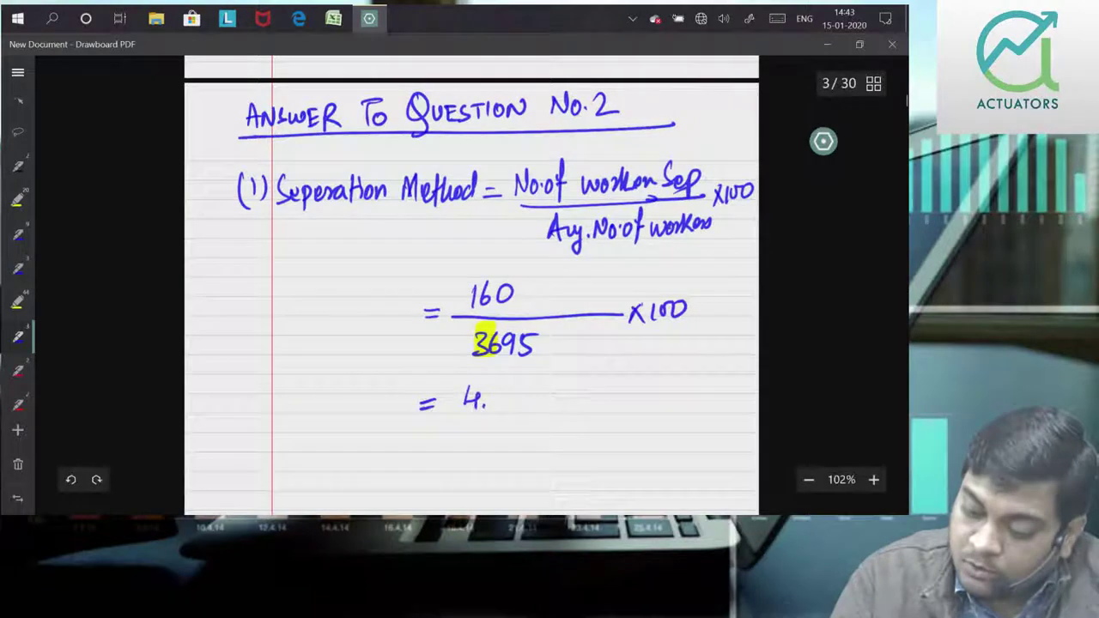
{"action": "left_click_drag", "start_coordinate": [458, 423], "coordinate": [558, 418]}
{"action": "scroll", "coordinate": [807, 368], "scroll_direction": "down", "scroll_amount": 1}
Write the underlined part (ii) title 'Replacement Method =' below
{"action": "scroll", "coordinate": [807, 368], "scroll_direction": "down", "scroll_amount": 1}
{"action": "scroll", "coordinate": [807, 367], "scroll_direction": "down", "scroll_amount": 1}
{"action": "mouse_move", "coordinate": [267, 314]}
{"action": "left_mouse_down"}
{"action": "mouse_move", "coordinate": [268, 347]}
{"action": "mouse_move", "coordinate": [244, 355]}
{"action": "left_mouse_up"}
{"action": "mouse_move", "coordinate": [287, 307]}
{"action": "left_mouse_down"}
{"action": "mouse_move", "coordinate": [286, 345]}
{"action": "mouse_move", "coordinate": [312, 346]}
{"action": "left_mouse_up"}
{"action": "left_click_drag", "start_coordinate": [319, 330], "coordinate": [323, 354]}
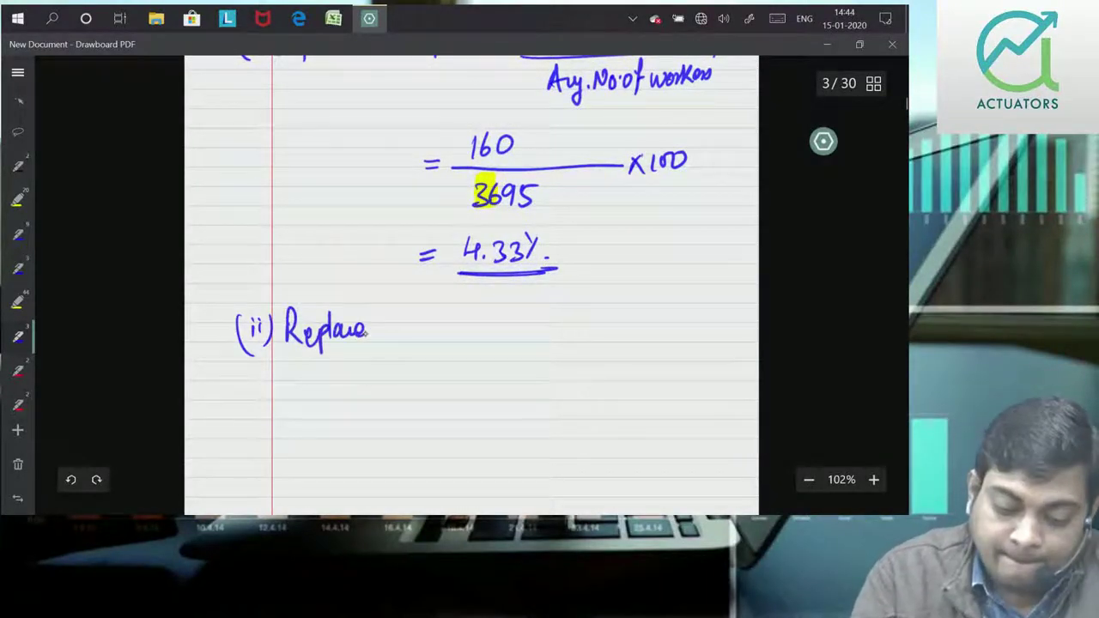
{"action": "left_click_drag", "start_coordinate": [415, 328], "coordinate": [433, 325]}
{"action": "mouse_move", "coordinate": [438, 342]}
{"action": "left_mouse_down"}
{"action": "mouse_move", "coordinate": [445, 323]}
{"action": "mouse_move", "coordinate": [514, 340]}
{"action": "left_mouse_up"}
{"action": "left_click_drag", "start_coordinate": [514, 308], "coordinate": [523, 343]}
{"action": "mouse_move", "coordinate": [287, 350]}
{"action": "left_mouse_down"}
{"action": "mouse_move", "coordinate": [534, 345]}
{"action": "mouse_move", "coordinate": [562, 325]}
{"action": "left_mouse_up"}
{"action": "left_click_drag", "start_coordinate": [547, 334], "coordinate": [563, 333]}
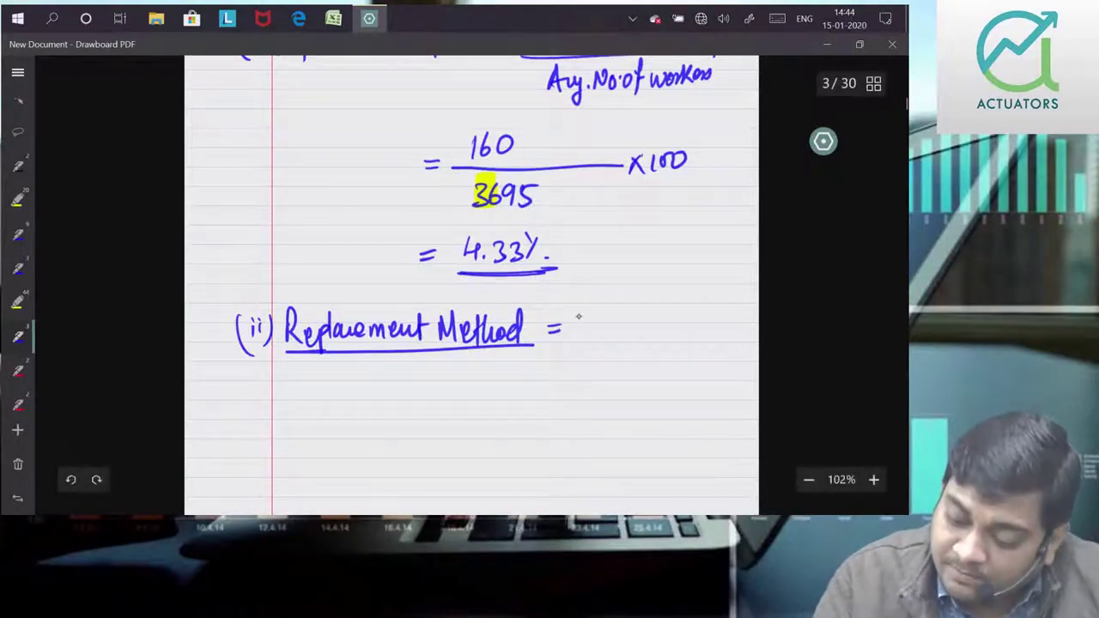
Write the formula No. of workers Replaced over Avg. No. of workers ×100
{"action": "mouse_move", "coordinate": [580, 311]}
{"action": "left_mouse_down"}
{"action": "mouse_move", "coordinate": [611, 330]}
{"action": "mouse_move", "coordinate": [680, 319]}
{"action": "mouse_move", "coordinate": [648, 342]}
{"action": "mouse_move", "coordinate": [696, 333]}
{"action": "mouse_move", "coordinate": [700, 310]}
{"action": "left_mouse_up"}
{"action": "left_click_drag", "start_coordinate": [642, 349], "coordinate": [703, 347]}
{"action": "mouse_move", "coordinate": [565, 349]}
{"action": "left_mouse_down"}
{"action": "mouse_move", "coordinate": [702, 347]}
{"action": "mouse_move", "coordinate": [577, 376]}
{"action": "mouse_move", "coordinate": [627, 362]}
{"action": "mouse_move", "coordinate": [657, 391]}
{"action": "mouse_move", "coordinate": [714, 369]}
{"action": "mouse_move", "coordinate": [717, 354]}
{"action": "left_mouse_up"}
{"action": "mouse_move", "coordinate": [718, 342]}
{"action": "left_mouse_down"}
{"action": "mouse_move", "coordinate": [707, 354]}
{"action": "mouse_move", "coordinate": [745, 345]}
{"action": "left_mouse_up"}
{"action": "scroll", "coordinate": [601, 344], "scroll_direction": "down", "scroll_amount": 3}
Substitute '= 150 / 3695 × 100' beneath the formula
{"action": "left_click_drag", "start_coordinate": [477, 332], "coordinate": [491, 331]}
{"action": "left_click_drag", "start_coordinate": [477, 338], "coordinate": [520, 331]}
{"action": "mouse_move", "coordinate": [541, 311]}
{"action": "left_mouse_down"}
{"action": "mouse_move", "coordinate": [530, 328]}
{"action": "mouse_move", "coordinate": [552, 311]}
{"action": "left_mouse_up"}
{"action": "left_click_drag", "start_coordinate": [504, 341], "coordinate": [621, 339]}
{"action": "left_click_drag", "start_coordinate": [534, 307], "coordinate": [556, 302]}
{"action": "mouse_move", "coordinate": [516, 353]}
{"action": "left_mouse_down"}
{"action": "mouse_move", "coordinate": [515, 370]}
{"action": "mouse_move", "coordinate": [534, 363]}
{"action": "left_mouse_up"}
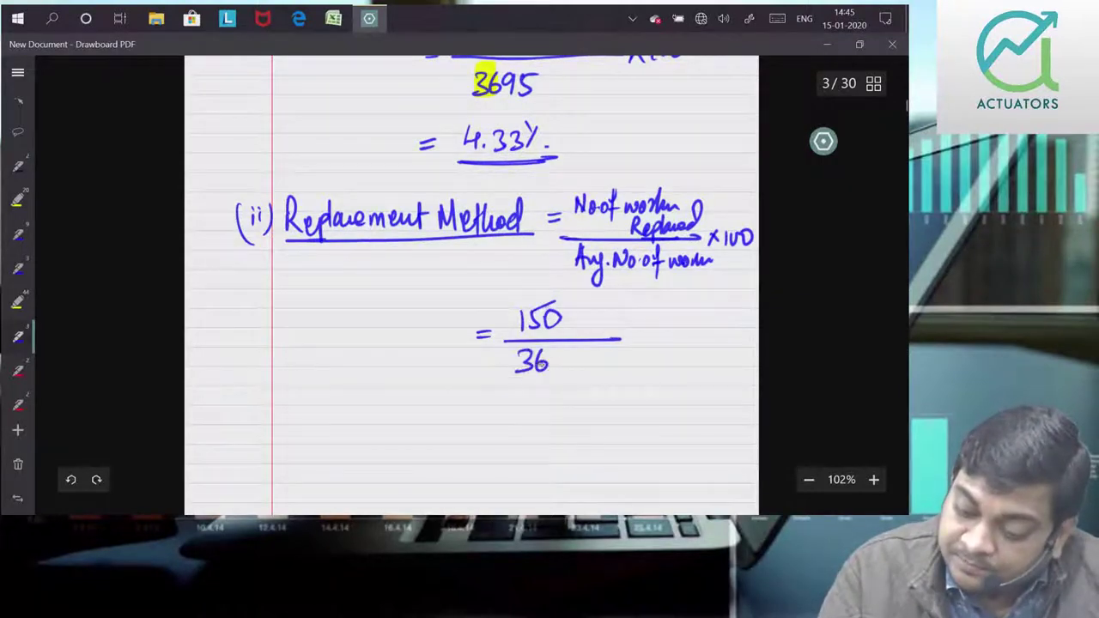
{"action": "mouse_move", "coordinate": [632, 332]}
{"action": "left_mouse_down"}
{"action": "mouse_move", "coordinate": [644, 343]}
{"action": "mouse_move", "coordinate": [631, 344]}
{"action": "left_mouse_up"}
{"action": "mouse_move", "coordinate": [651, 329]}
{"action": "left_mouse_down"}
{"action": "mouse_move", "coordinate": [651, 345]}
{"action": "mouse_move", "coordinate": [674, 330]}
{"action": "left_mouse_up"}
Write the result '= 4.06%' on the next line
{"action": "left_click_drag", "start_coordinate": [464, 423], "coordinate": [483, 421]}
{"action": "left_click_drag", "start_coordinate": [465, 431], "coordinate": [487, 429]}
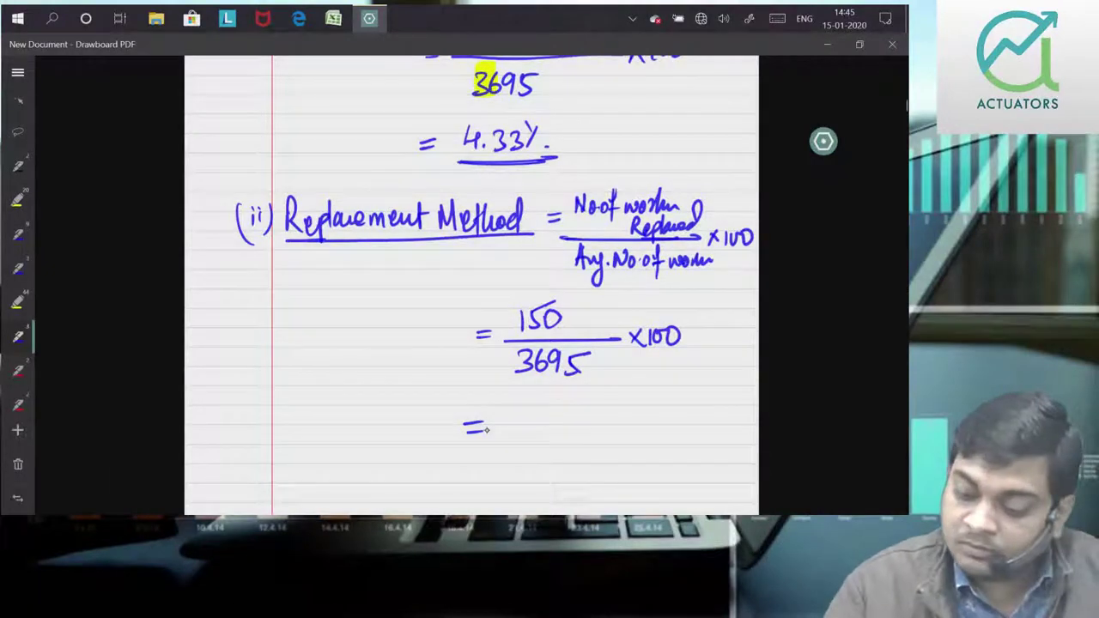
{"action": "left_click_drag", "start_coordinate": [505, 413], "coordinate": [523, 427]}
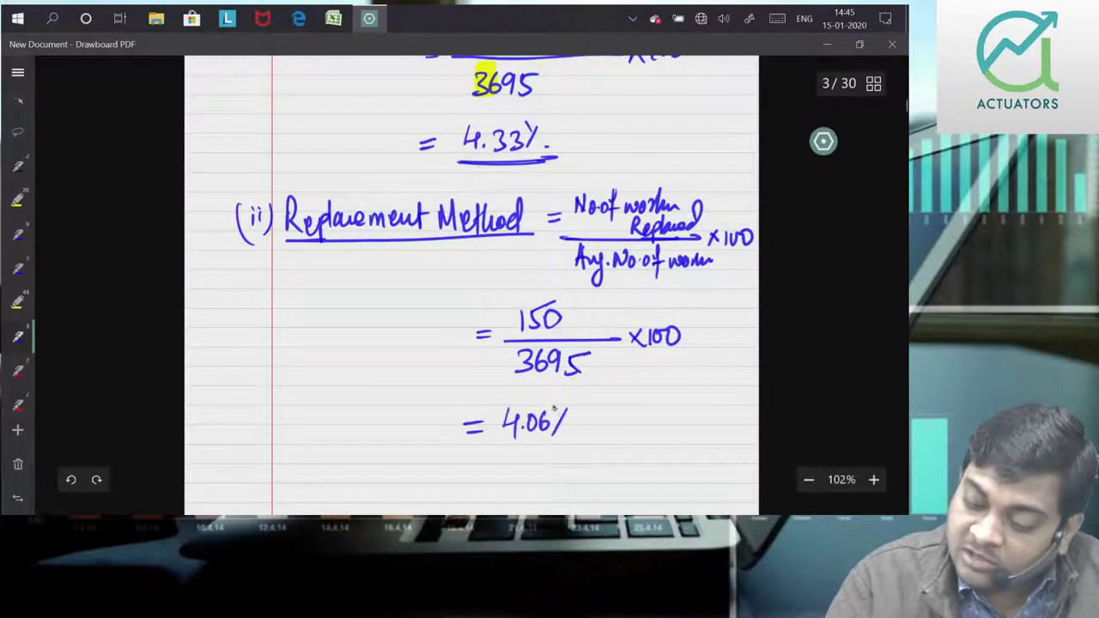
{"action": "left_click", "coordinate": [574, 423]}
{"action": "scroll", "coordinate": [819, 292], "scroll_direction": "down", "scroll_amount": 3}
Write the (iii) New Recruitment heading with an equals sign and begin the numerator 'No. of workers recruited'
{"action": "scroll", "coordinate": [819, 291], "scroll_direction": "down", "scroll_amount": 2}
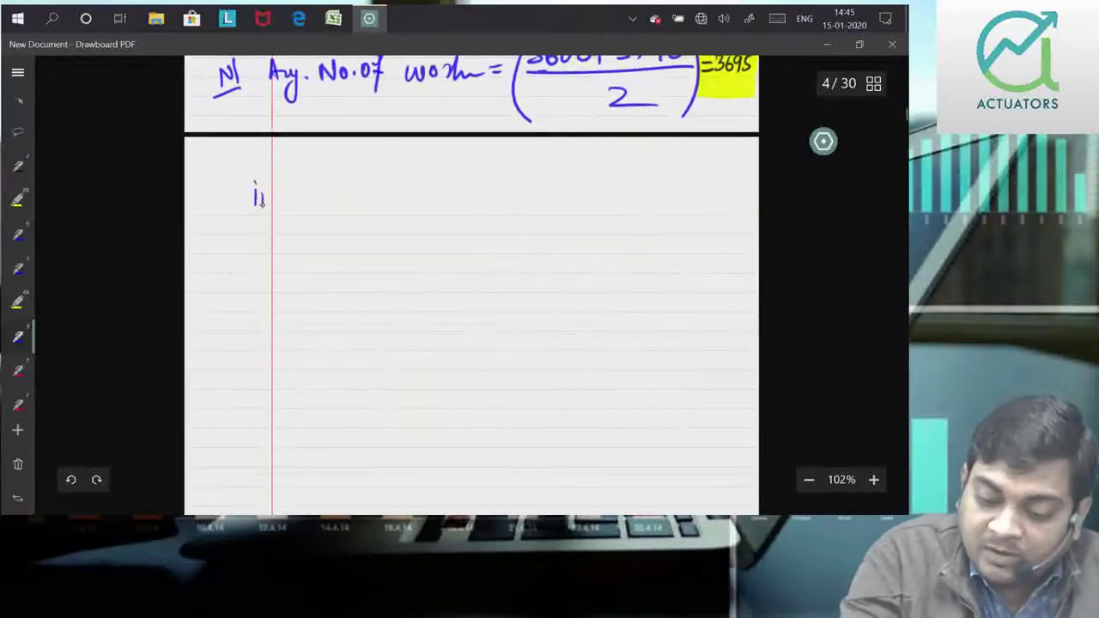
{"action": "left_click_drag", "start_coordinate": [273, 182], "coordinate": [275, 211]}
{"action": "left_click_drag", "start_coordinate": [247, 180], "coordinate": [245, 214]}
{"action": "scroll", "coordinate": [811, 257], "scroll_direction": "up", "scroll_amount": 3}
{"action": "scroll", "coordinate": [816, 321], "scroll_direction": "up", "scroll_amount": 3}
{"action": "scroll", "coordinate": [829, 306], "scroll_direction": "down", "scroll_amount": 5}
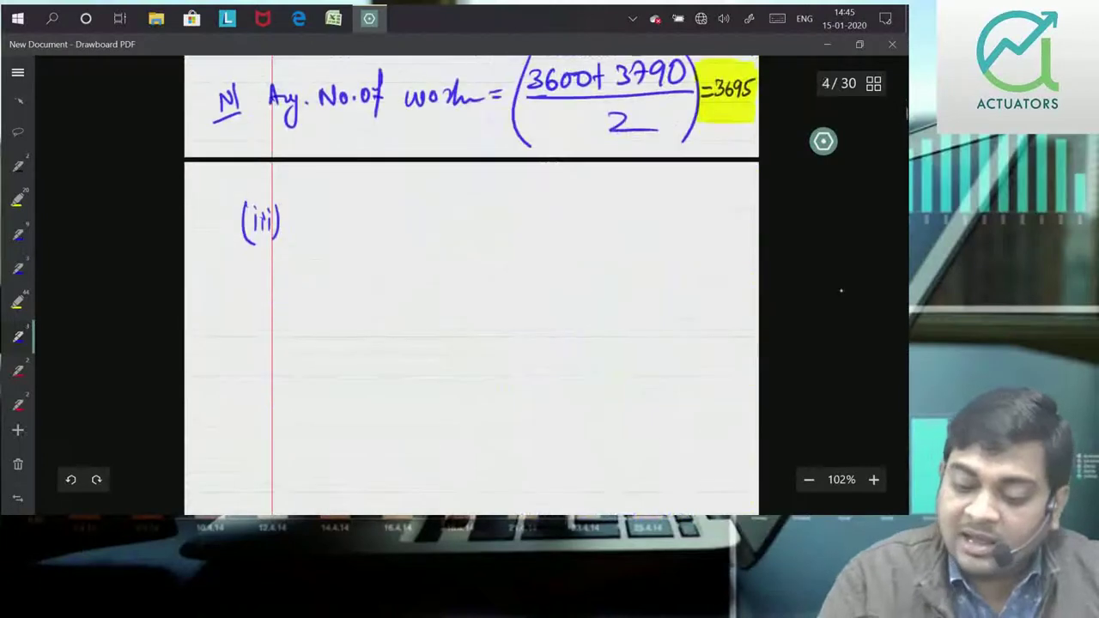
{"action": "mouse_move", "coordinate": [292, 233]}
{"action": "left_mouse_down"}
{"action": "mouse_move", "coordinate": [307, 213]}
{"action": "mouse_move", "coordinate": [371, 232]}
{"action": "mouse_move", "coordinate": [479, 216]}
{"action": "left_mouse_up"}
{"action": "left_click_drag", "start_coordinate": [491, 219], "coordinate": [502, 218]}
{"action": "mouse_move", "coordinate": [492, 225]}
{"action": "left_mouse_down"}
{"action": "mouse_move", "coordinate": [533, 198]}
{"action": "mouse_move", "coordinate": [560, 228]}
{"action": "left_mouse_up"}
{"action": "left_click_drag", "start_coordinate": [541, 209], "coordinate": [534, 220]}
{"action": "left_click_drag", "start_coordinate": [601, 209], "coordinate": [604, 211]}
{"action": "mouse_move", "coordinate": [608, 220]}
{"action": "left_mouse_down"}
{"action": "mouse_move", "coordinate": [614, 206]}
{"action": "mouse_move", "coordinate": [641, 214]}
{"action": "mouse_move", "coordinate": [693, 199]}
{"action": "mouse_move", "coordinate": [693, 219]}
{"action": "mouse_move", "coordinate": [716, 211]}
{"action": "mouse_move", "coordinate": [726, 187]}
{"action": "left_mouse_up"}
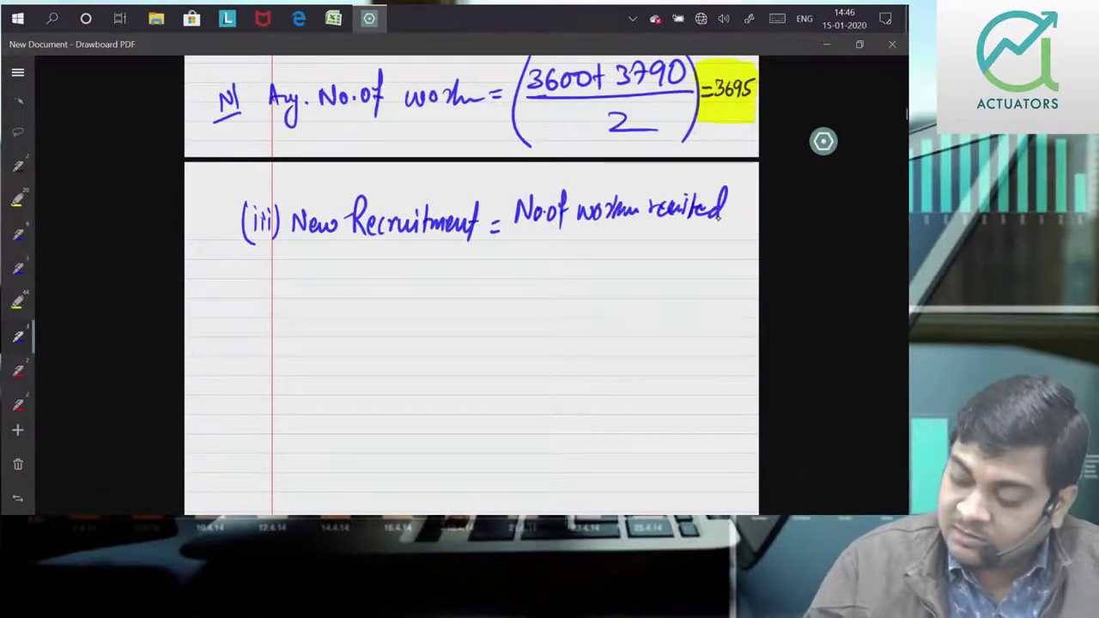
Erase the misspelt word 'recuited' and rewrite it as 'recruited'
{"action": "left_click_drag", "start_coordinate": [646, 210], "coordinate": [730, 204]}
{"action": "key", "text": "Delete"}
{"action": "mouse_move", "coordinate": [650, 220]}
{"action": "left_mouse_down"}
{"action": "mouse_move", "coordinate": [663, 208]}
{"action": "mouse_move", "coordinate": [674, 215]}
{"action": "left_mouse_up"}
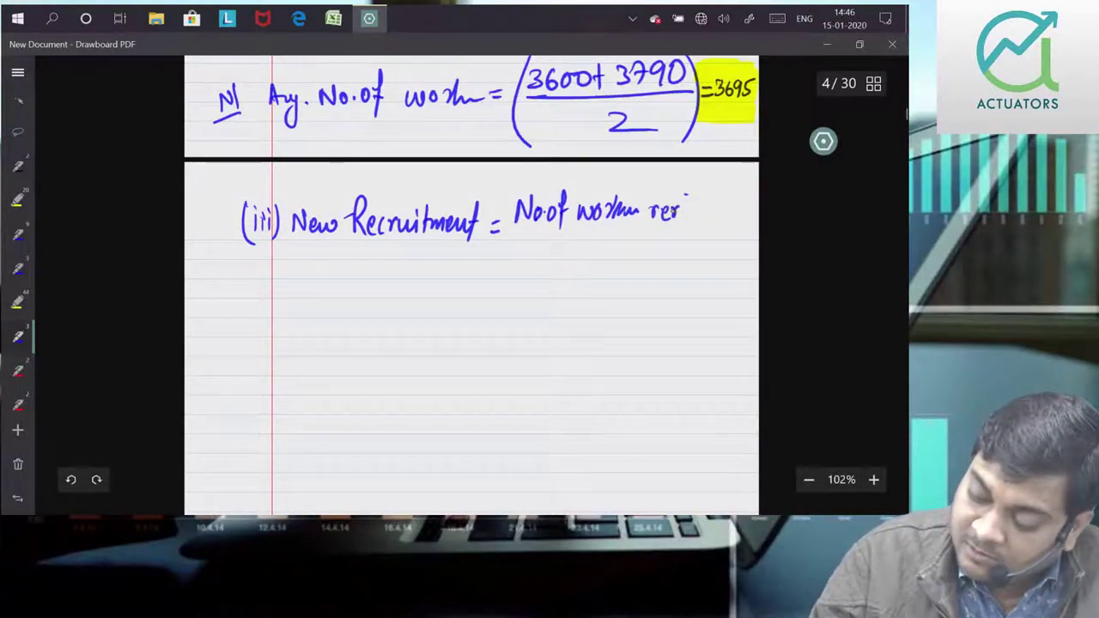
{"action": "mouse_move", "coordinate": [682, 206]}
{"action": "left_mouse_down"}
{"action": "mouse_move", "coordinate": [680, 218]}
{"action": "mouse_move", "coordinate": [727, 213]}
{"action": "left_mouse_up"}
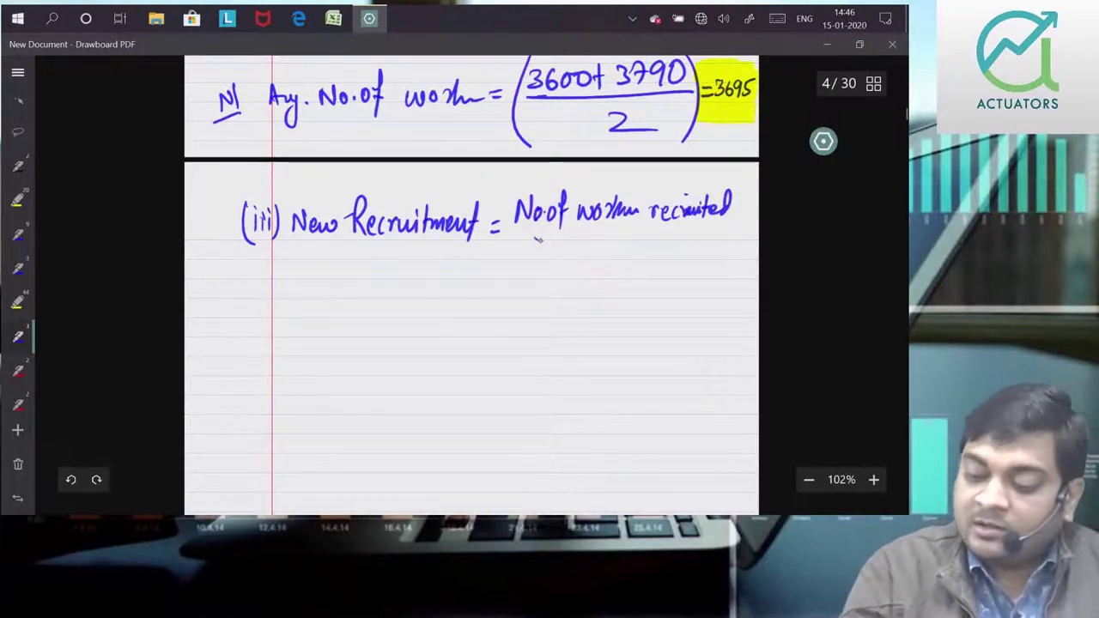
Finish the formula: 'excluding replacement' over Avg. No. of workers, × 100
{"action": "mouse_move", "coordinate": [580, 240]}
{"action": "left_mouse_down"}
{"action": "mouse_move", "coordinate": [615, 240]}
{"action": "mouse_move", "coordinate": [632, 262]}
{"action": "mouse_move", "coordinate": [660, 235]}
{"action": "mouse_move", "coordinate": [720, 234]}
{"action": "mouse_move", "coordinate": [736, 255]}
{"action": "left_mouse_up"}
{"action": "left_click_drag", "start_coordinate": [510, 266], "coordinate": [654, 263]}
{"action": "mouse_move", "coordinate": [562, 275]}
{"action": "left_mouse_down"}
{"action": "mouse_move", "coordinate": [551, 299]}
{"action": "mouse_move", "coordinate": [582, 317]}
{"action": "left_mouse_up"}
{"action": "left_click", "coordinate": [598, 293]}
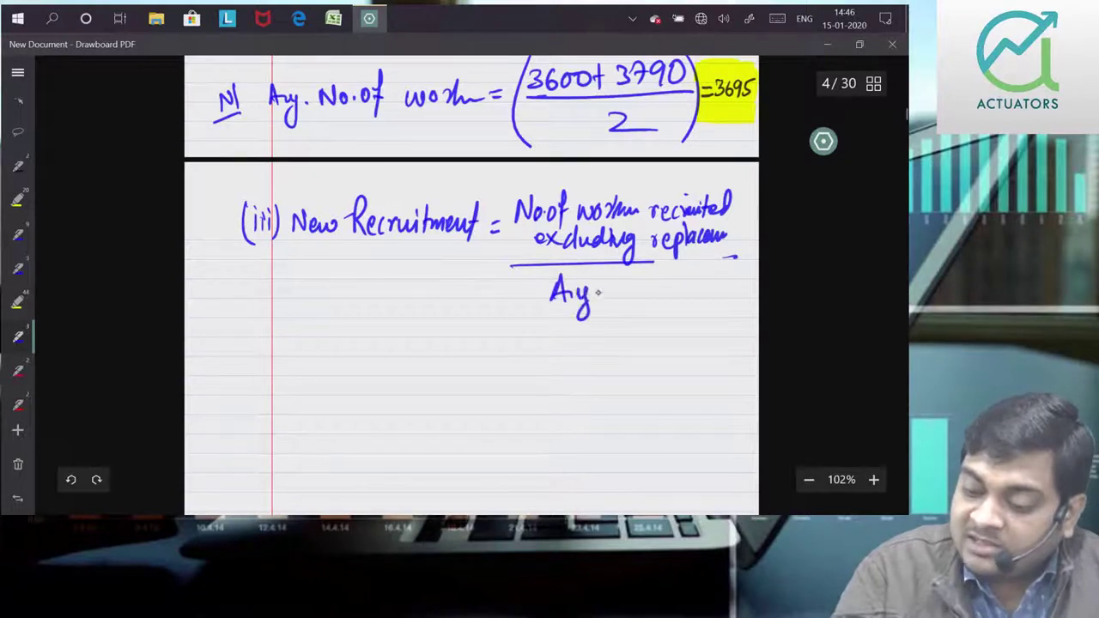
{"action": "left_click_drag", "start_coordinate": [663, 289], "coordinate": [683, 285]}
{"action": "left_click_drag", "start_coordinate": [640, 264], "coordinate": [751, 254]}
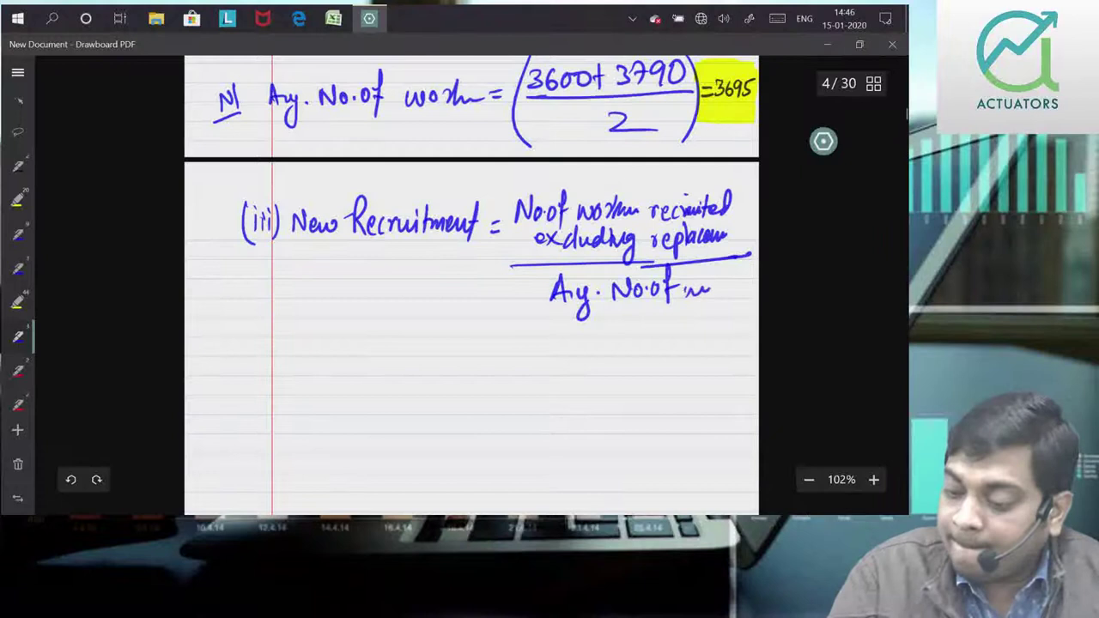
{"action": "left_click_drag", "start_coordinate": [749, 250], "coordinate": [759, 254]}
Write the working = 200/3695 × 100
{"action": "left_click_drag", "start_coordinate": [451, 373], "coordinate": [468, 373]}
{"action": "left_click_drag", "start_coordinate": [451, 378], "coordinate": [468, 377]}
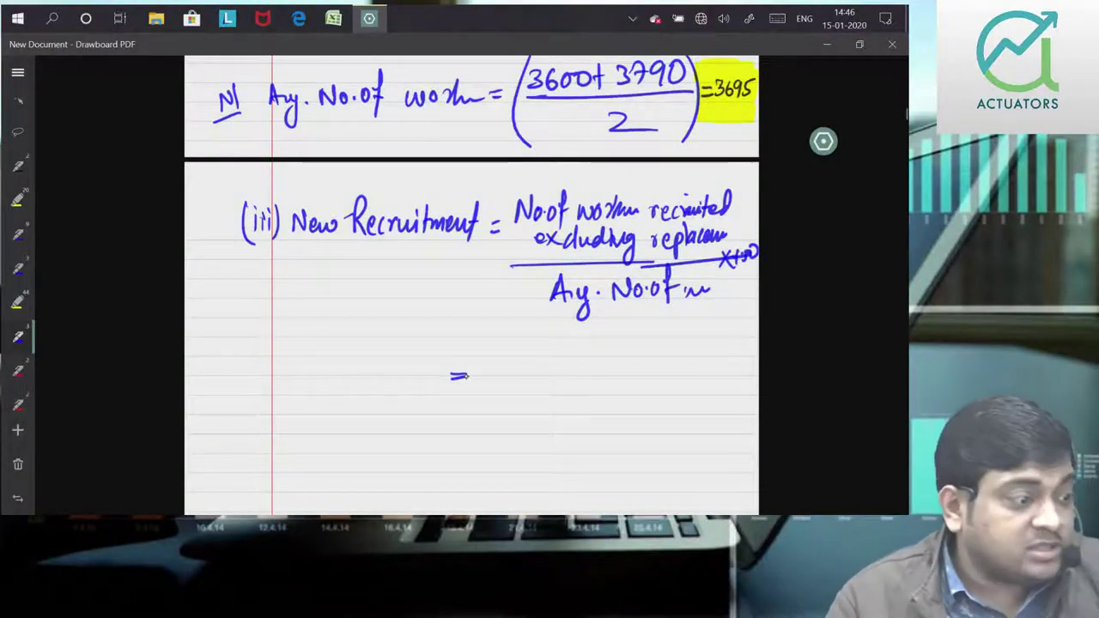
{"action": "mouse_move", "coordinate": [492, 358]}
{"action": "left_mouse_down"}
{"action": "mouse_move", "coordinate": [508, 372]}
{"action": "mouse_move", "coordinate": [519, 357]}
{"action": "left_mouse_up"}
{"action": "left_click_drag", "start_coordinate": [537, 356], "coordinate": [536, 357]}
{"action": "left_click_drag", "start_coordinate": [481, 380], "coordinate": [557, 378]}
{"action": "left_click_drag", "start_coordinate": [486, 399], "coordinate": [485, 419]}
{"action": "mouse_move", "coordinate": [506, 400]}
{"action": "left_mouse_down"}
{"action": "mouse_move", "coordinate": [508, 419]}
{"action": "mouse_move", "coordinate": [532, 423]}
{"action": "left_mouse_up"}
{"action": "left_click_drag", "start_coordinate": [563, 369], "coordinate": [579, 390]}
{"action": "mouse_move", "coordinate": [579, 369]}
{"action": "left_mouse_down"}
{"action": "mouse_move", "coordinate": [564, 389]}
{"action": "mouse_move", "coordinate": [591, 388]}
{"action": "left_mouse_up"}
{"action": "left_click_drag", "start_coordinate": [601, 371], "coordinate": [614, 369]}
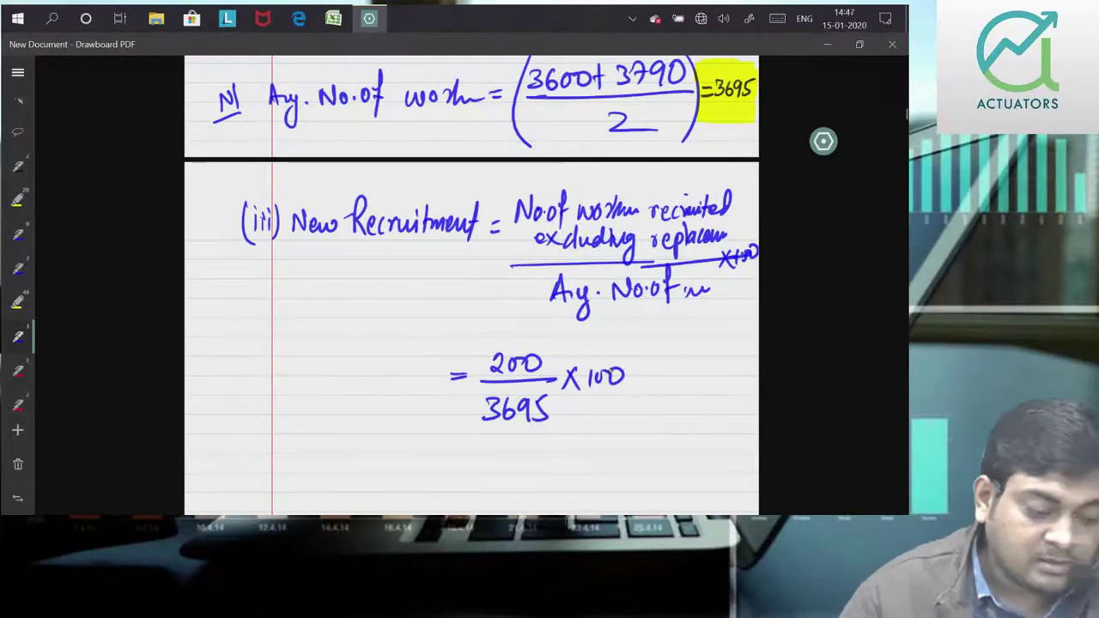
Write the New Recruitment result = 5.41%
{"action": "left_click_drag", "start_coordinate": [434, 463], "coordinate": [449, 462]}
{"action": "left_click_drag", "start_coordinate": [433, 472], "coordinate": [459, 475]}
{"action": "left_click_drag", "start_coordinate": [465, 455], "coordinate": [513, 468]}
{"action": "left_click", "coordinate": [487, 471]}
{"action": "left_click_drag", "start_coordinate": [508, 455], "coordinate": [509, 478]}
{"action": "mouse_move", "coordinate": [517, 457]}
{"action": "left_mouse_down"}
{"action": "mouse_move", "coordinate": [519, 481]}
{"action": "mouse_move", "coordinate": [536, 462]}
{"action": "left_mouse_up"}
{"action": "mouse_move", "coordinate": [537, 465]}
{"action": "left_mouse_down"}
{"action": "mouse_move", "coordinate": [544, 472]}
{"action": "mouse_move", "coordinate": [524, 491]}
{"action": "left_mouse_up"}
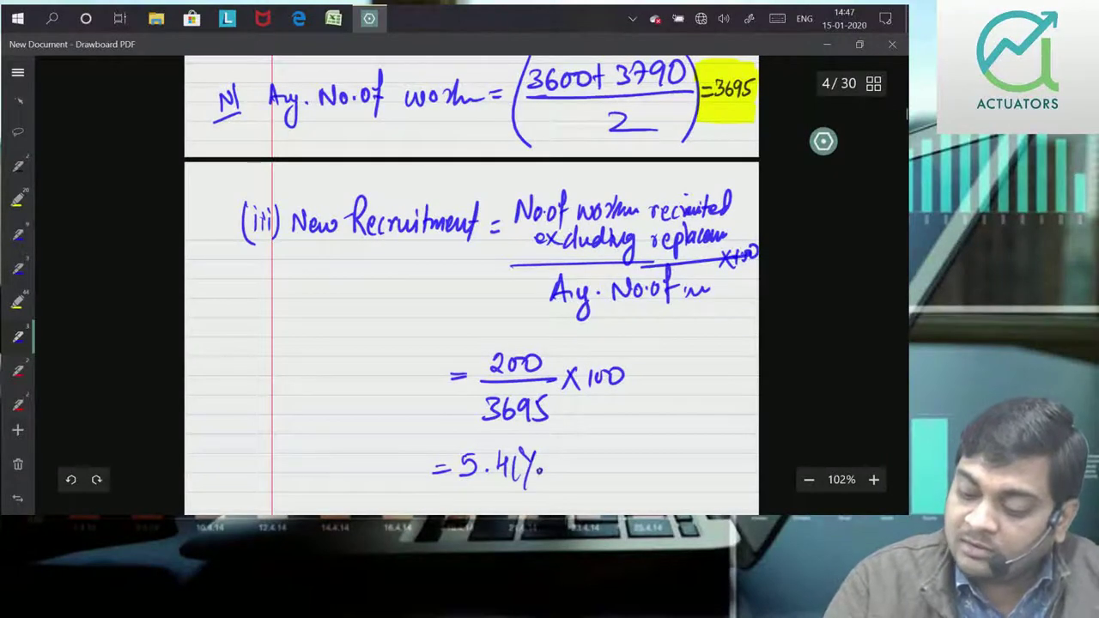
Write the (iv) Flux Method heading with an equals sign and underline it
{"action": "scroll", "coordinate": [806, 331], "scroll_direction": "down", "scroll_amount": 1}
{"action": "scroll", "coordinate": [806, 331], "scroll_direction": "down", "scroll_amount": 2}
{"action": "mouse_move", "coordinate": [247, 323]}
{"action": "left_mouse_down"}
{"action": "mouse_move", "coordinate": [248, 342]}
{"action": "mouse_move", "coordinate": [266, 322]}
{"action": "left_mouse_up"}
{"action": "mouse_move", "coordinate": [269, 318]}
{"action": "left_mouse_down"}
{"action": "mouse_move", "coordinate": [270, 334]}
{"action": "mouse_move", "coordinate": [241, 363]}
{"action": "left_mouse_up"}
{"action": "mouse_move", "coordinate": [271, 329]}
{"action": "left_mouse_down"}
{"action": "mouse_move", "coordinate": [267, 347]}
{"action": "mouse_move", "coordinate": [286, 347]}
{"action": "left_mouse_up"}
{"action": "left_click_drag", "start_coordinate": [286, 322], "coordinate": [302, 319]}
{"action": "left_click_drag", "start_coordinate": [285, 334], "coordinate": [371, 351]}
{"action": "left_click_drag", "start_coordinate": [376, 342], "coordinate": [389, 352]}
{"action": "mouse_move", "coordinate": [397, 316]}
{"action": "left_mouse_down"}
{"action": "mouse_move", "coordinate": [411, 351]}
{"action": "mouse_move", "coordinate": [426, 347]}
{"action": "left_mouse_up"}
{"action": "mouse_move", "coordinate": [439, 314]}
{"action": "left_mouse_down"}
{"action": "mouse_move", "coordinate": [439, 350]}
{"action": "mouse_move", "coordinate": [482, 344]}
{"action": "left_mouse_up"}
{"action": "left_click_drag", "start_coordinate": [266, 369], "coordinate": [465, 350]}
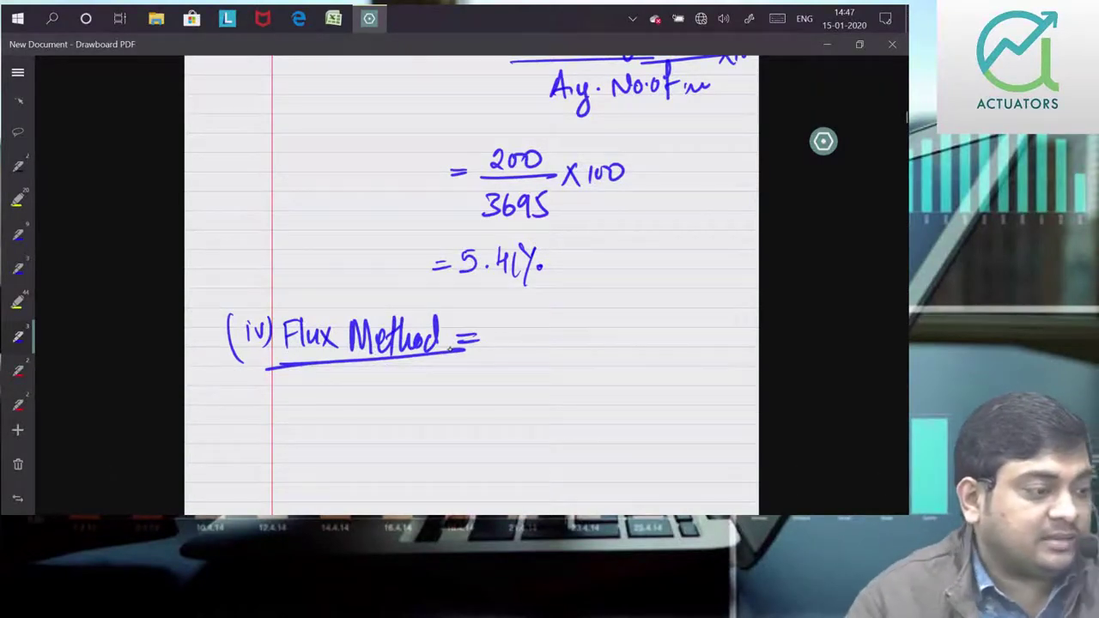
Write the flux formula: bracketed No. of workers separated over Avg. No. of workers
{"action": "mouse_move", "coordinate": [491, 331]}
{"action": "left_mouse_down"}
{"action": "mouse_move", "coordinate": [501, 314]}
{"action": "mouse_move", "coordinate": [588, 317]}
{"action": "left_mouse_up"}
{"action": "left_click_drag", "start_coordinate": [532, 339], "coordinate": [527, 352]}
{"action": "left_click_drag", "start_coordinate": [539, 345], "coordinate": [548, 345]}
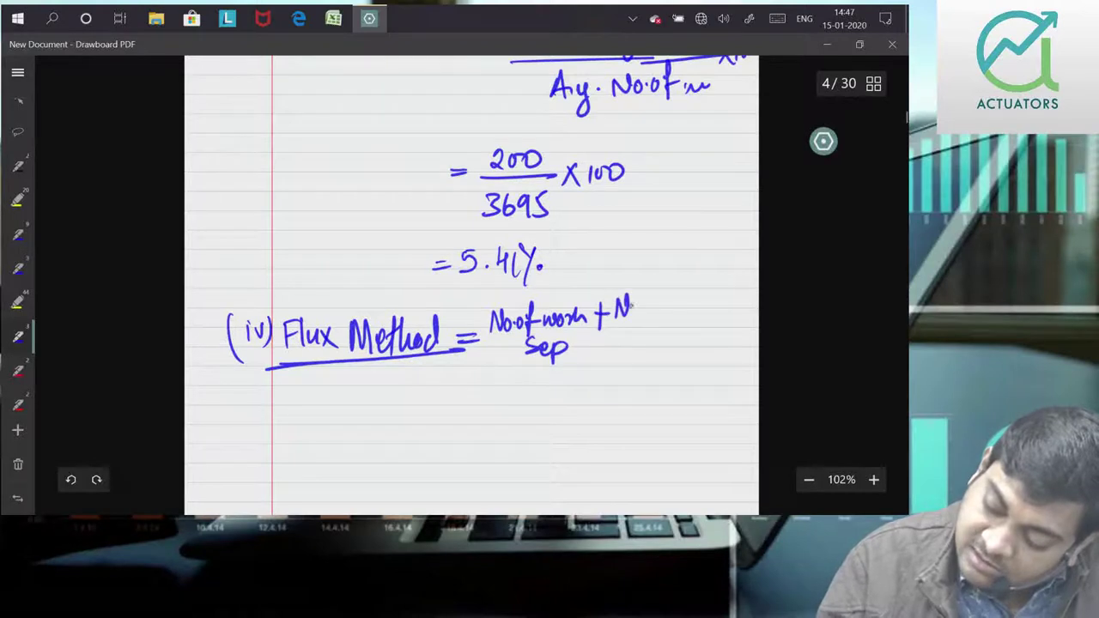
{"action": "left_click_drag", "start_coordinate": [660, 312], "coordinate": [657, 324]}
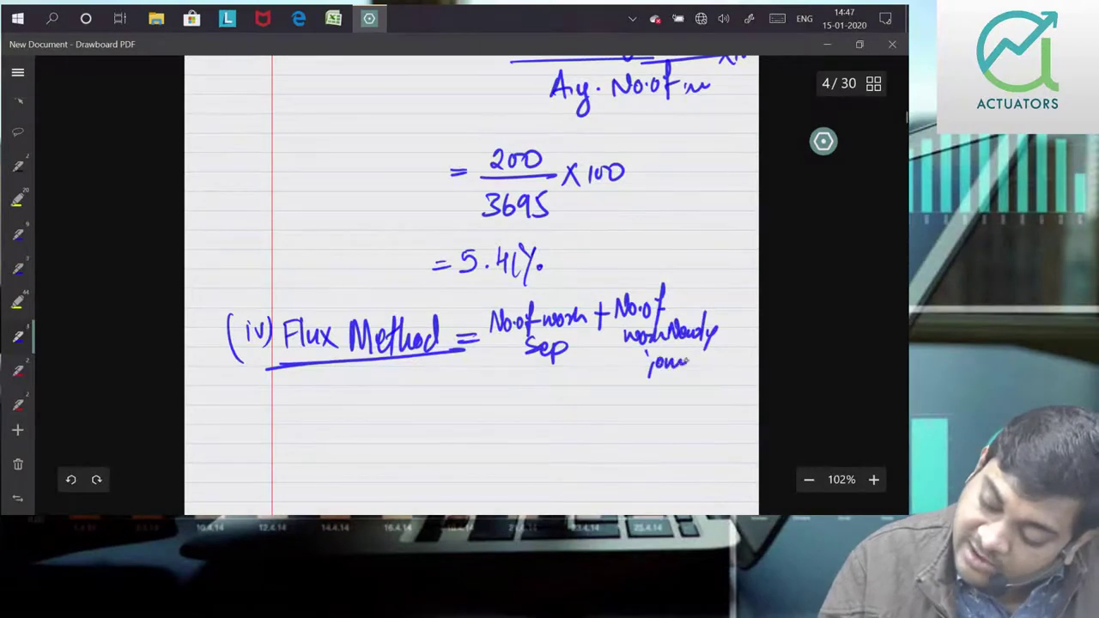
{"action": "left_click_drag", "start_coordinate": [495, 380], "coordinate": [731, 372]}
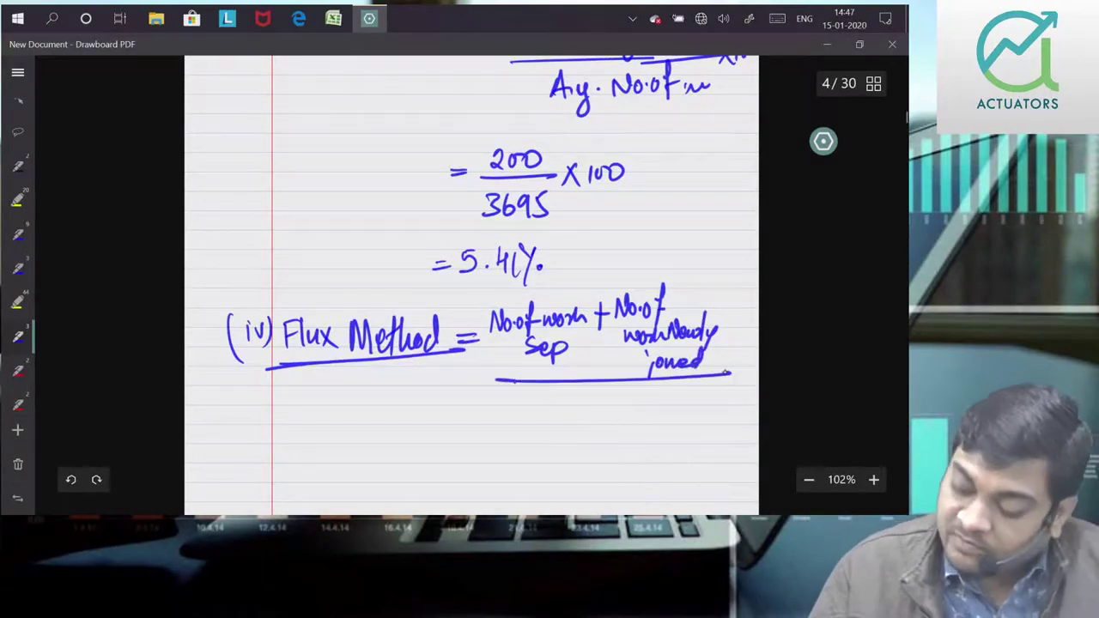
{"action": "left_click_drag", "start_coordinate": [498, 309], "coordinate": [518, 376]}
{"action": "left_click_drag", "start_coordinate": [718, 278], "coordinate": [718, 367]}
{"action": "mouse_move", "coordinate": [557, 420]}
{"action": "left_mouse_down"}
{"action": "mouse_move", "coordinate": [572, 419]}
{"action": "mouse_move", "coordinate": [584, 445]}
{"action": "mouse_move", "coordinate": [629, 405]}
{"action": "mouse_move", "coordinate": [675, 421]}
{"action": "mouse_move", "coordinate": [700, 413]}
{"action": "left_mouse_up"}
{"action": "left_click", "coordinate": [598, 418]}
{"action": "left_click", "coordinate": [647, 417]}
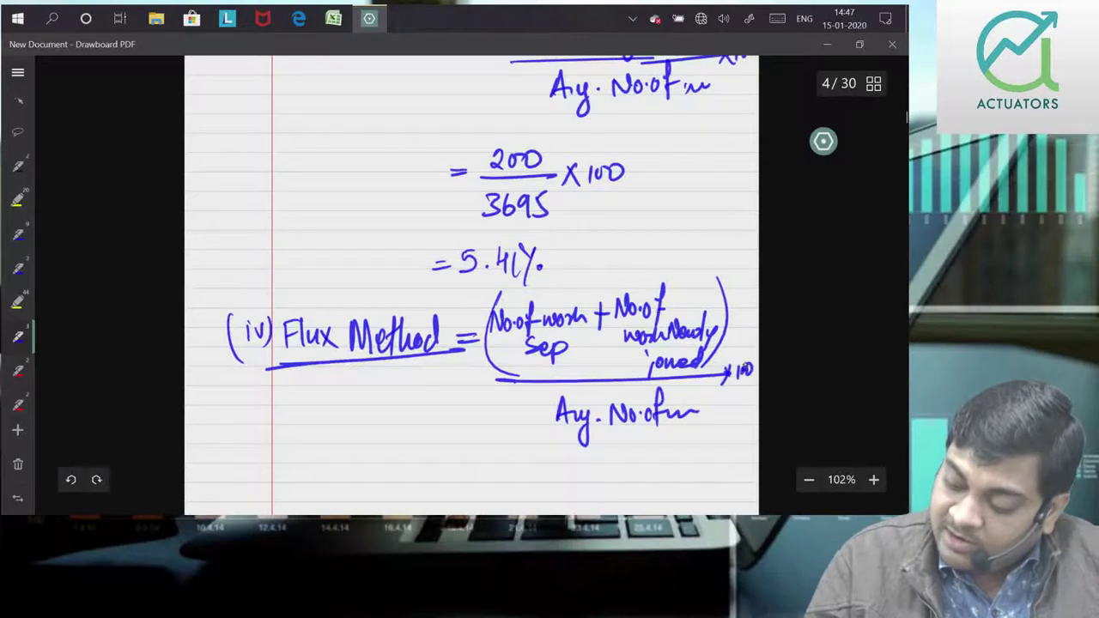
Write the working (160 + 350)/3695 ×, enclosing the numerator in brackets
{"action": "scroll", "coordinate": [412, 411], "scroll_direction": "down", "scroll_amount": 2}
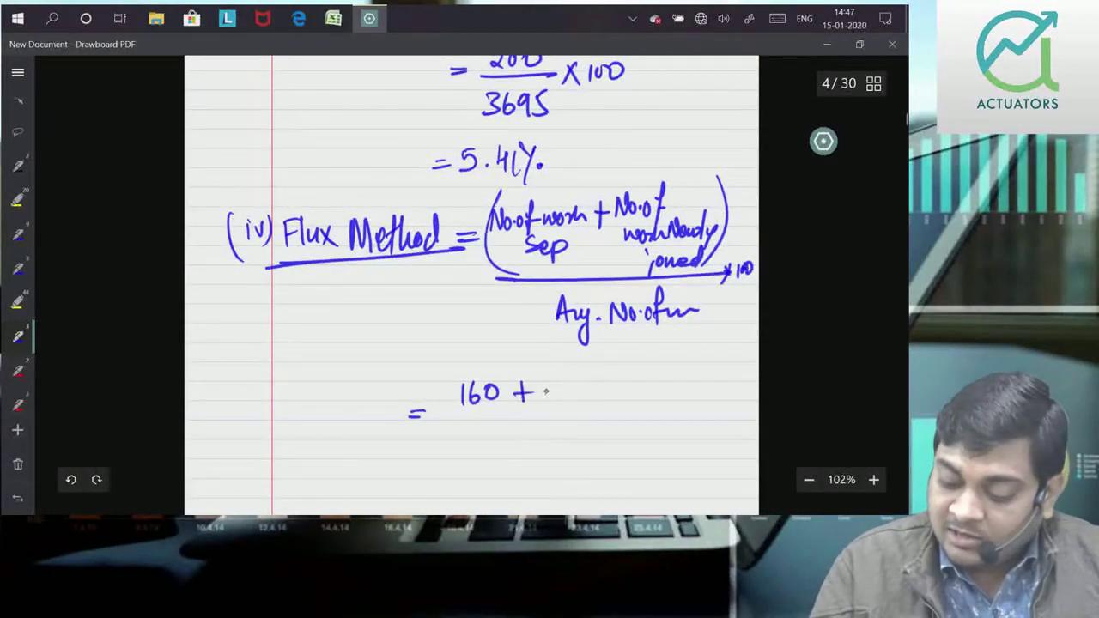
{"action": "left_click_drag", "start_coordinate": [570, 381], "coordinate": [568, 400]}
{"action": "left_click_drag", "start_coordinate": [592, 381], "coordinate": [591, 383]}
{"action": "left_click_drag", "start_coordinate": [449, 418], "coordinate": [661, 415]}
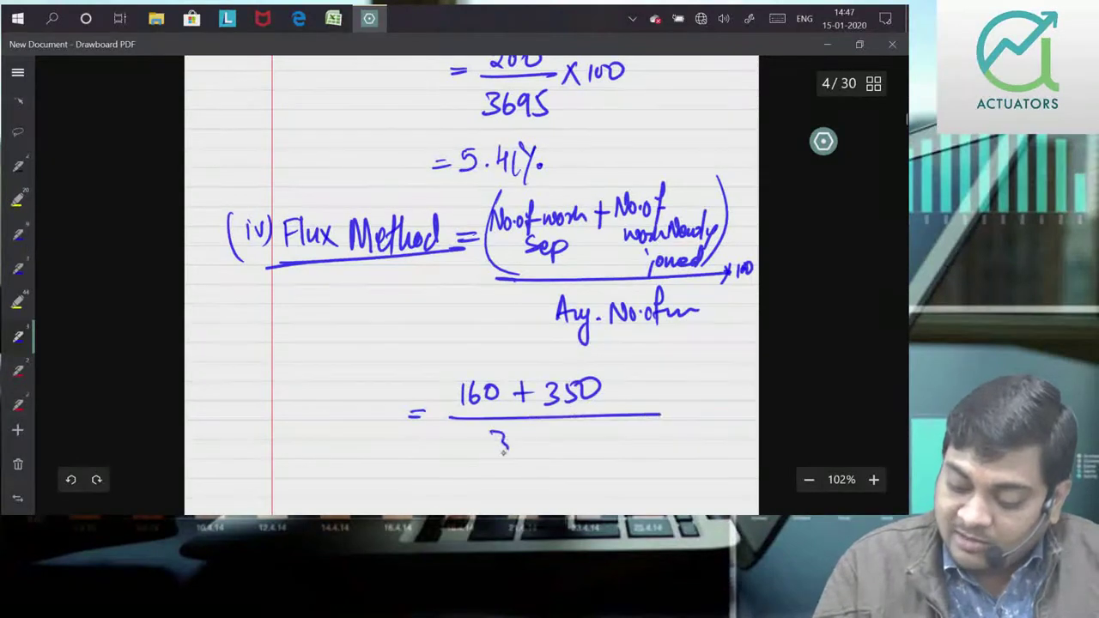
{"action": "mouse_move", "coordinate": [548, 434]}
{"action": "left_mouse_down"}
{"action": "mouse_move", "coordinate": [541, 452]}
{"action": "mouse_move", "coordinate": [567, 431]}
{"action": "left_mouse_up"}
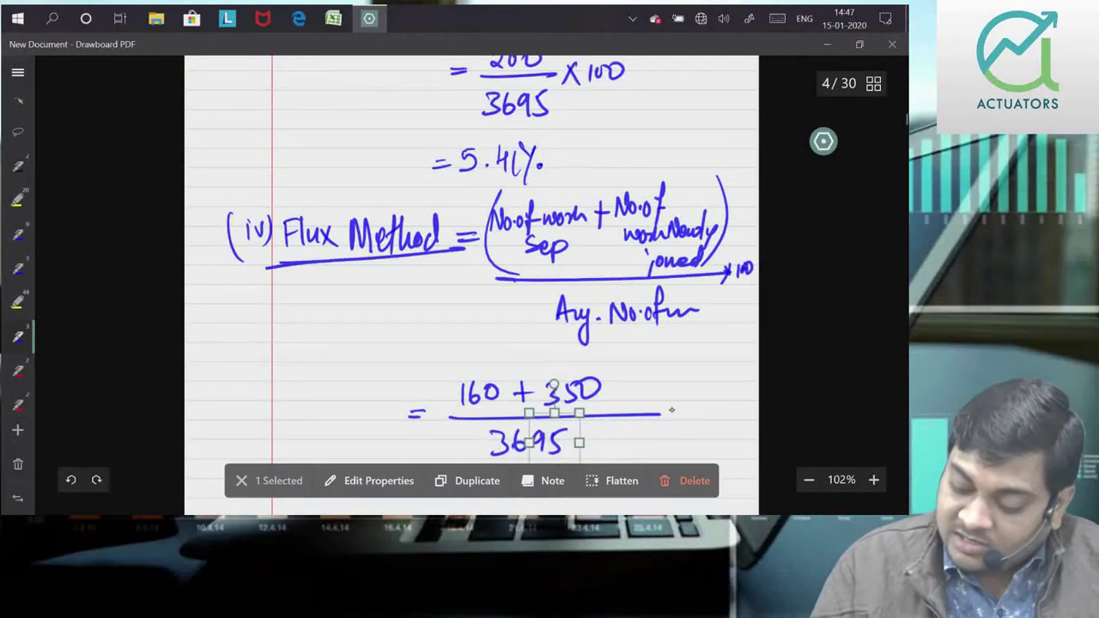
{"action": "left_click", "coordinate": [249, 487]}
{"action": "left_click_drag", "start_coordinate": [660, 405], "coordinate": [675, 422]}
{"action": "left_click_drag", "start_coordinate": [674, 404], "coordinate": [660, 421]}
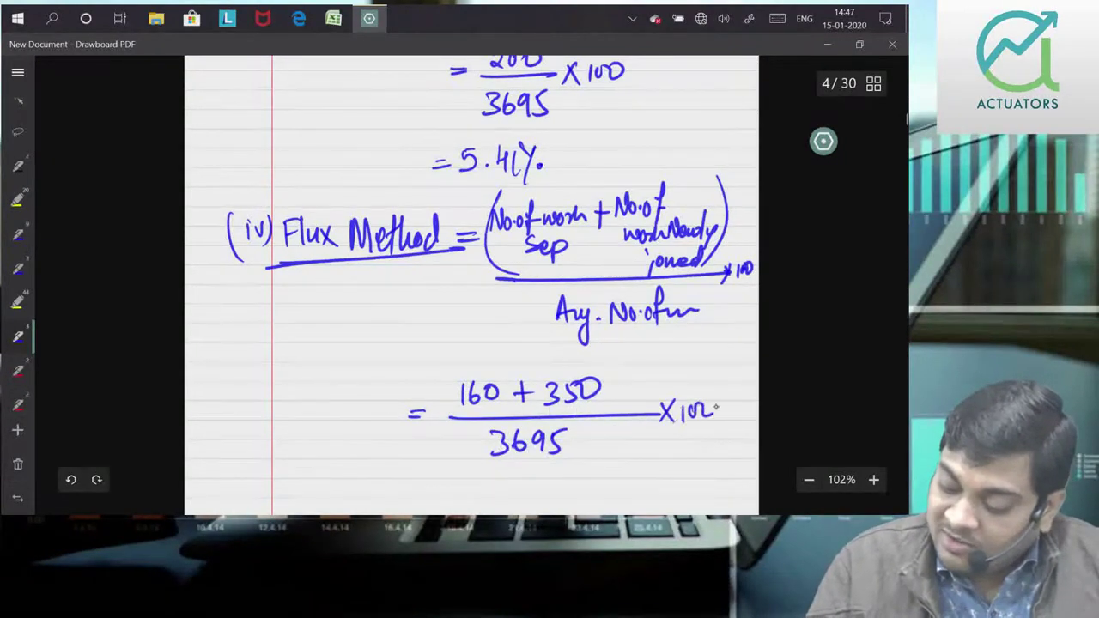
{"action": "left_click_drag", "start_coordinate": [615, 366], "coordinate": [612, 404]}
{"action": "left_click_drag", "start_coordinate": [452, 362], "coordinate": [450, 412]}
{"action": "scroll", "coordinate": [817, 290], "scroll_direction": "down", "scroll_amount": 2}
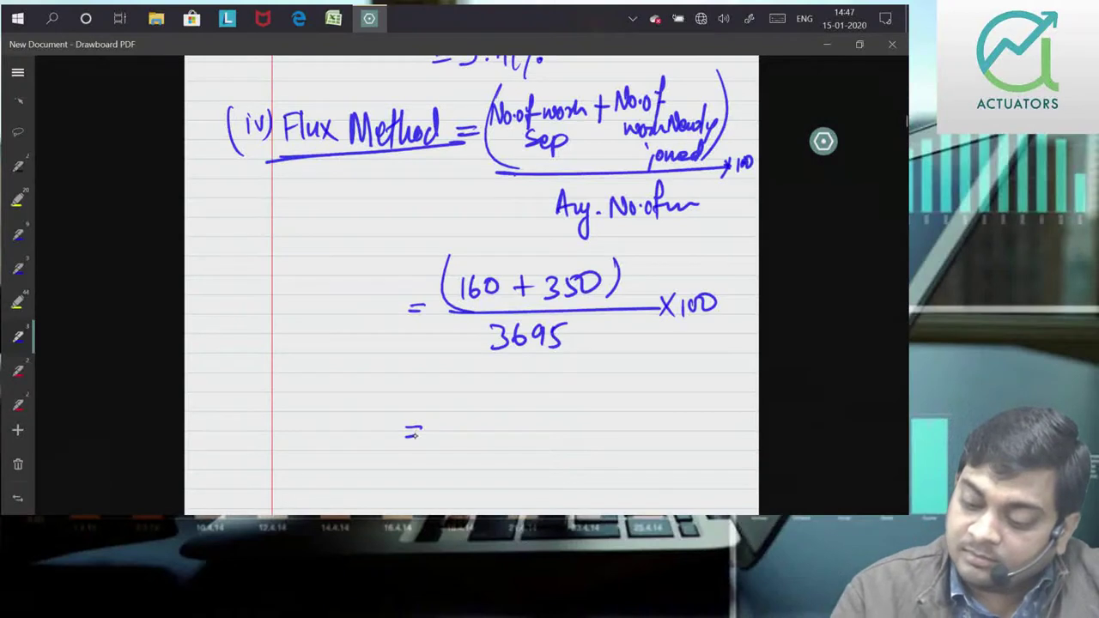
Write the result 13.80%, double-underline it and highlight it in yellow
{"action": "left_click_drag", "start_coordinate": [455, 414], "coordinate": [457, 434]}
{"action": "mouse_move", "coordinate": [468, 412]}
{"action": "left_mouse_down"}
{"action": "mouse_move", "coordinate": [472, 429]}
{"action": "mouse_move", "coordinate": [537, 449]}
{"action": "left_mouse_up"}
{"action": "left_click_drag", "start_coordinate": [432, 469], "coordinate": [539, 459]}
{"action": "left_click", "coordinate": [17, 302]}
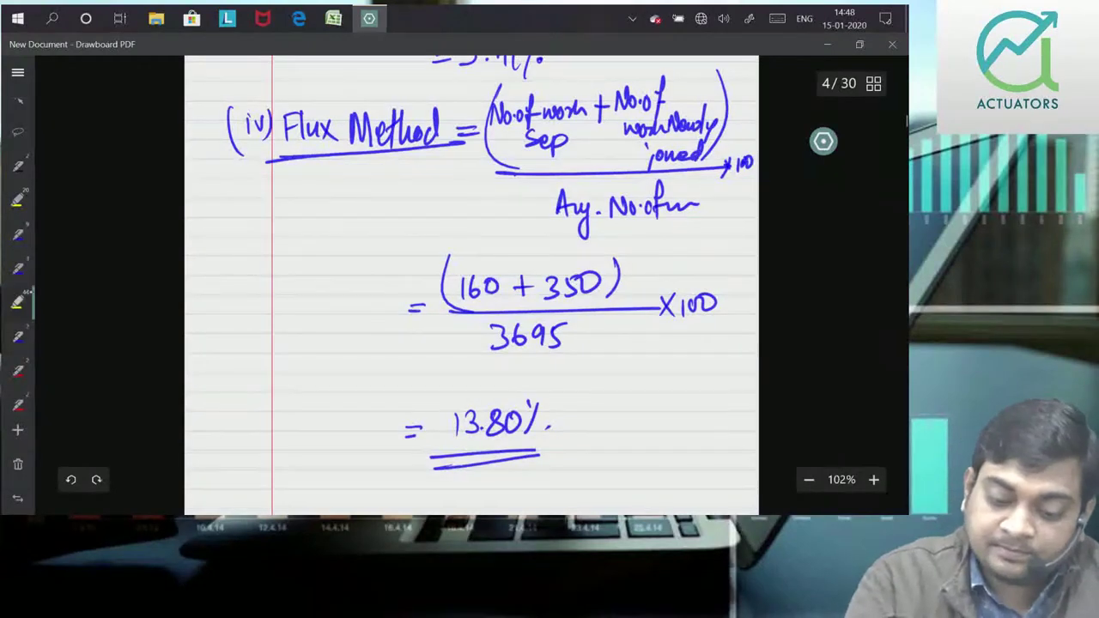
{"action": "left_click_drag", "start_coordinate": [402, 447], "coordinate": [560, 414]}
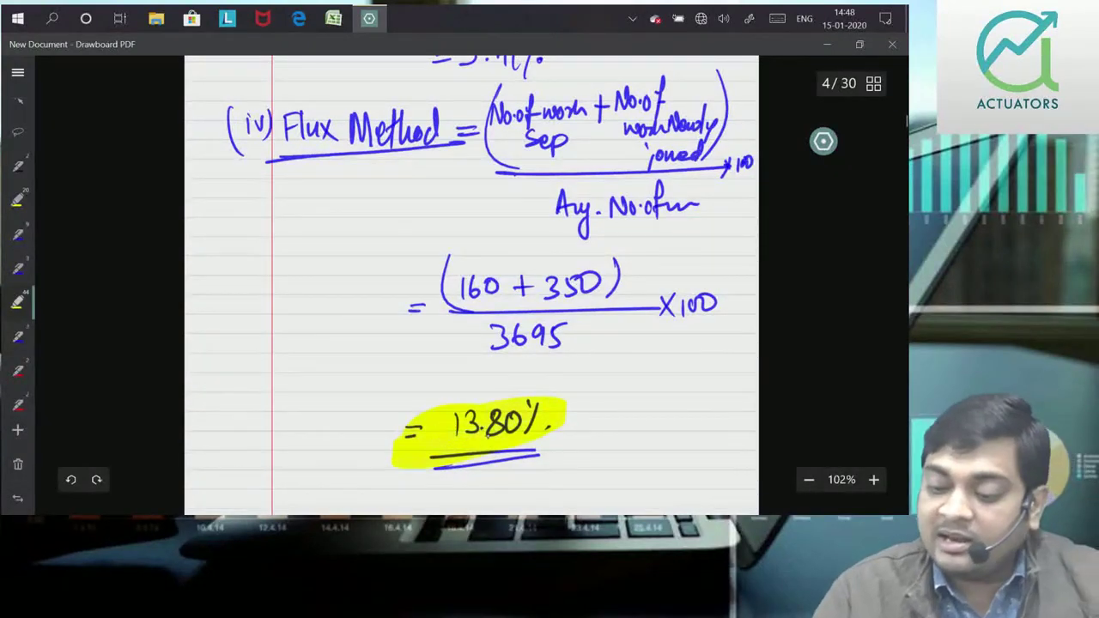
{"action": "scroll", "coordinate": [471, 284], "scroll_direction": "down", "scroll_amount": 3}
{"action": "scroll", "coordinate": [471, 284], "scroll_direction": "up", "scroll_amount": 1}
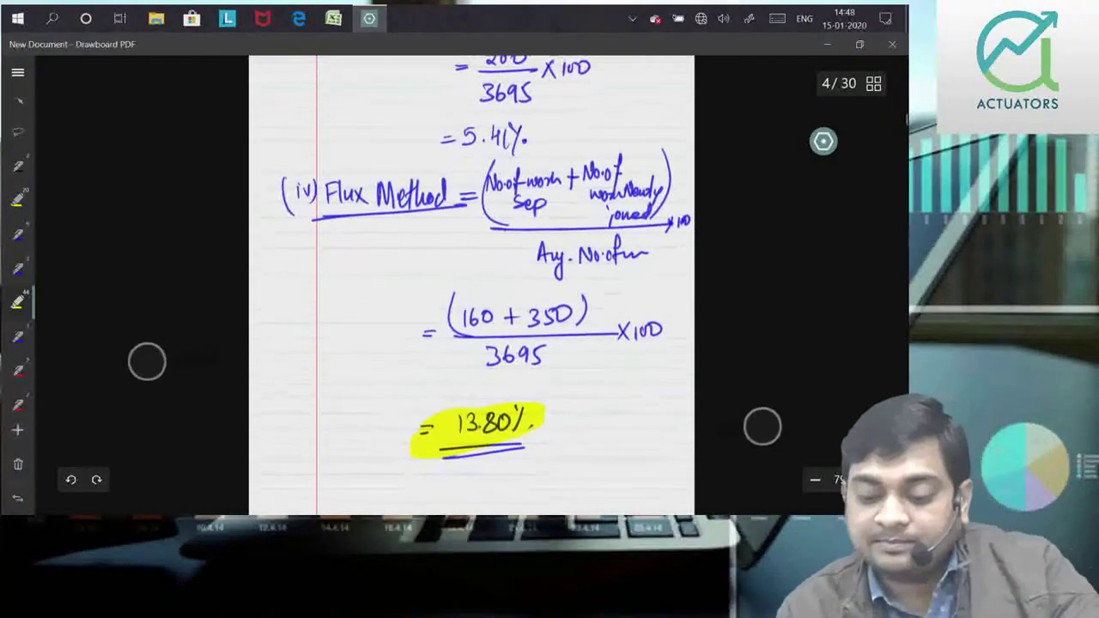
{"action": "scroll", "coordinate": [465, 443], "scroll_direction": "up", "scroll_amount": 3}
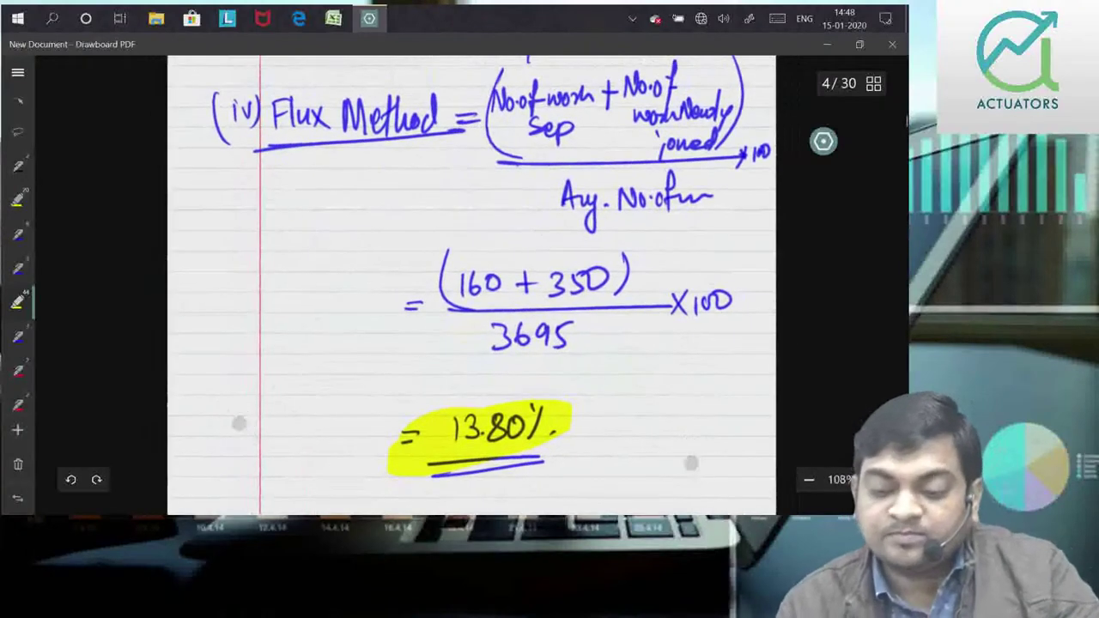